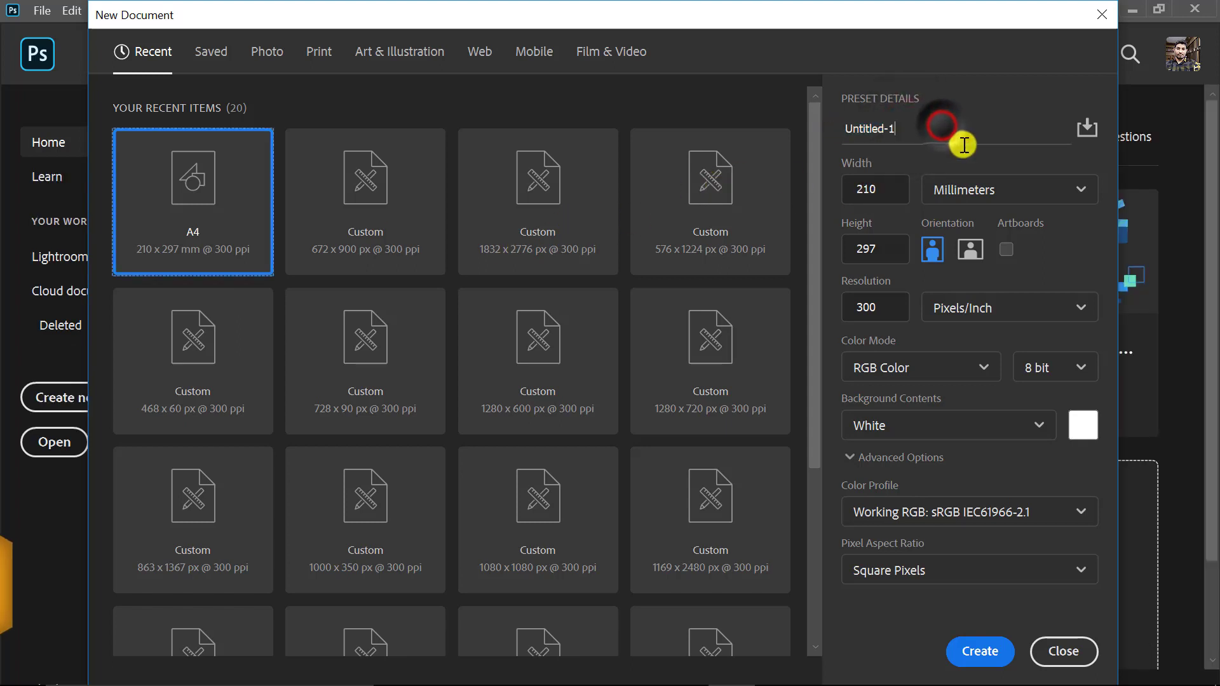
Step: Create a 210 × 297 mm A4 document named 'Flyer Design'
double_click(962, 144)
text(Flyer )
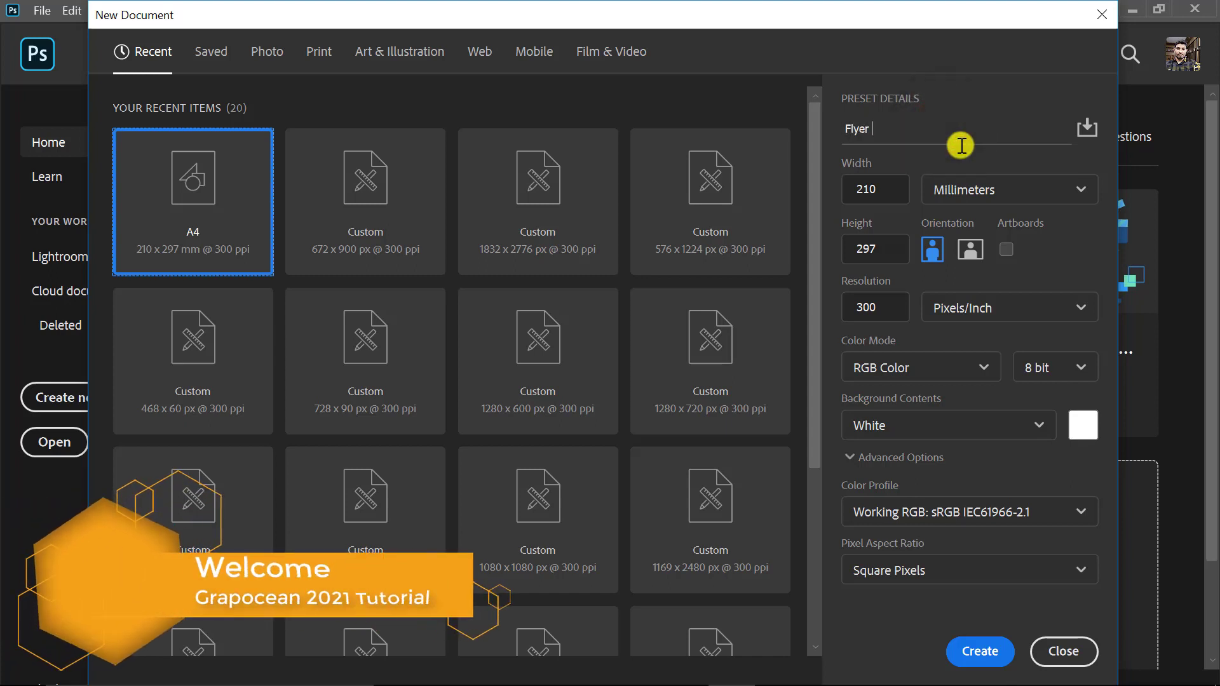
text(Design)
click(891, 189)
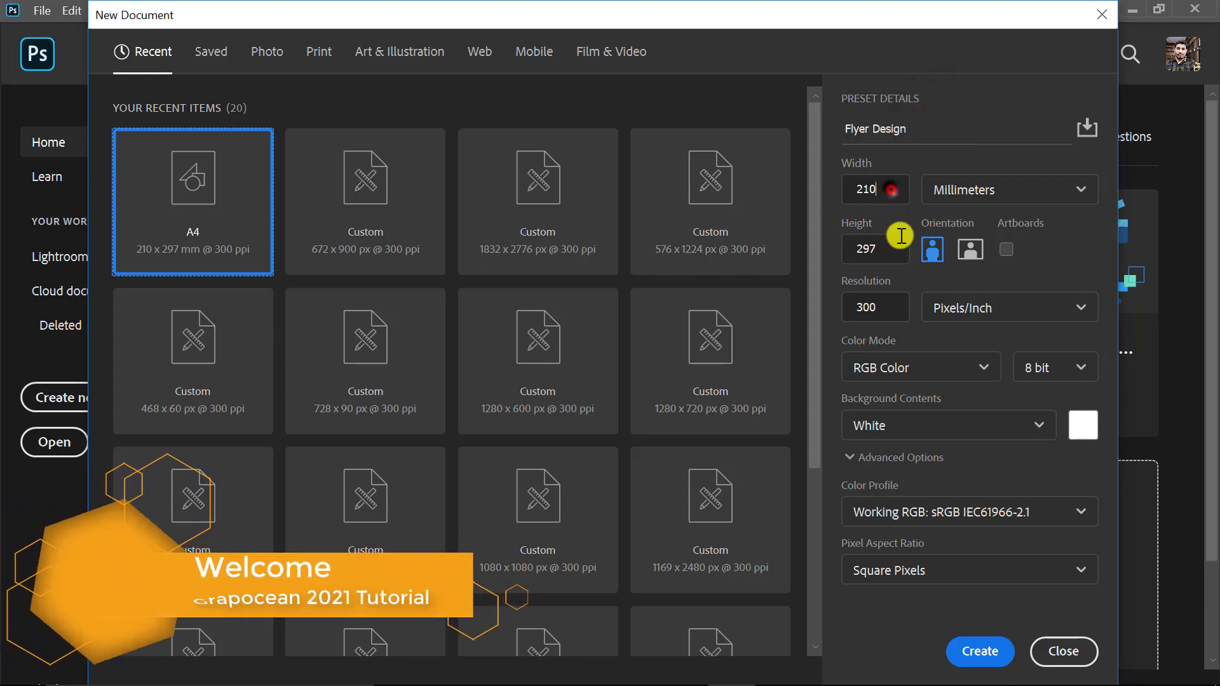
click(898, 239)
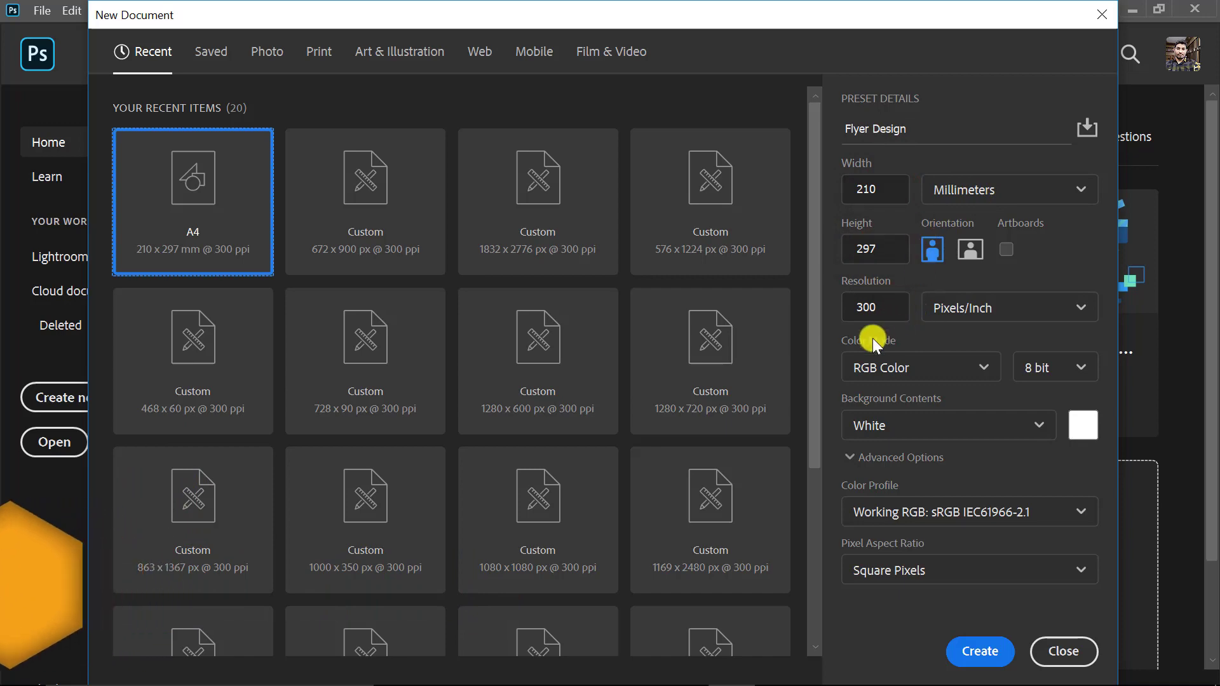
click(978, 652)
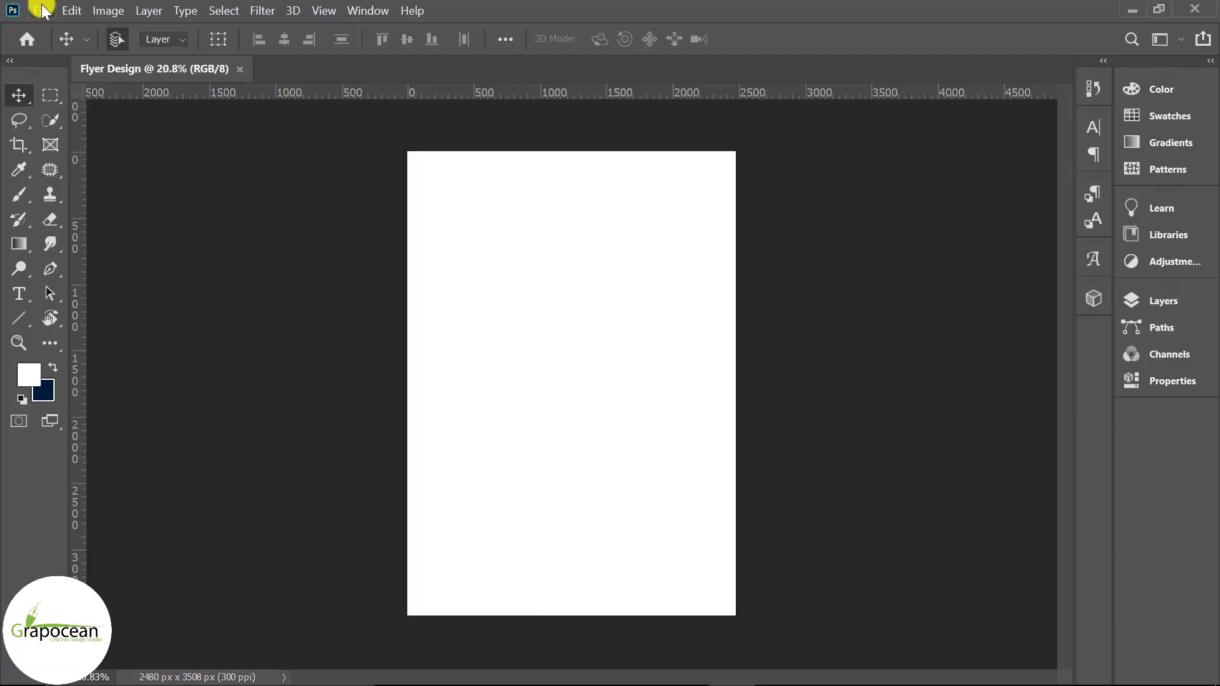
Step: Open the office, handshake, businessman, team and hexagon texture images together
click(43, 11)
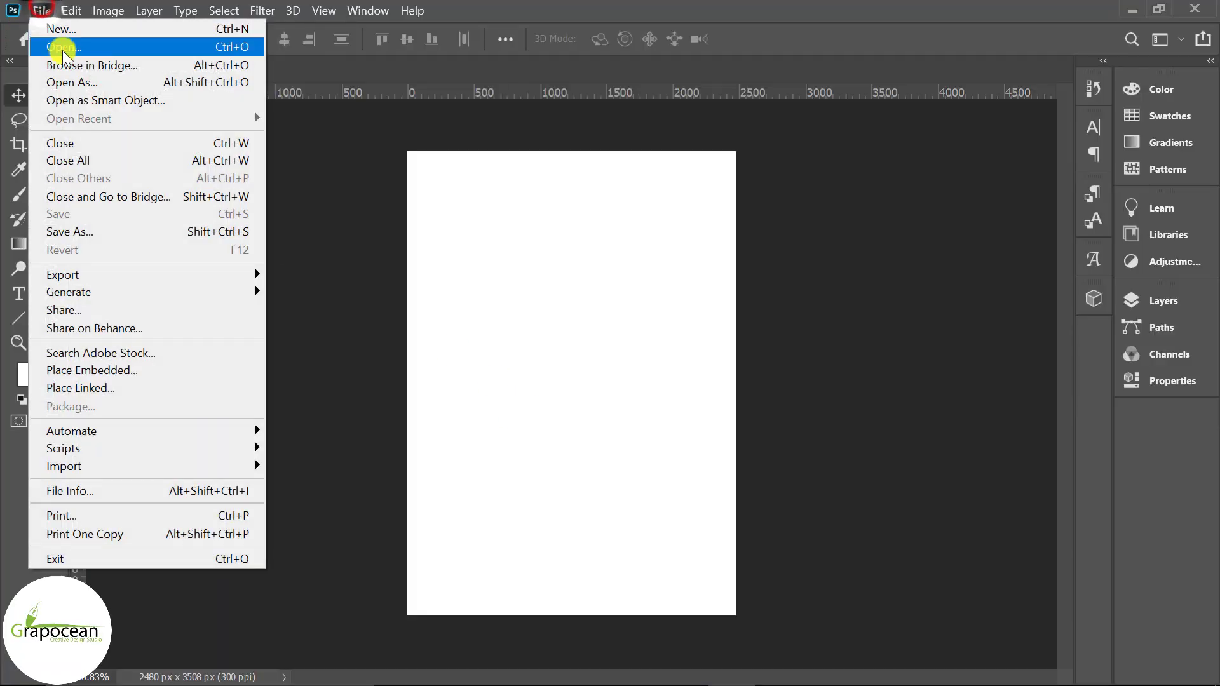
click(64, 43)
click(896, 173)
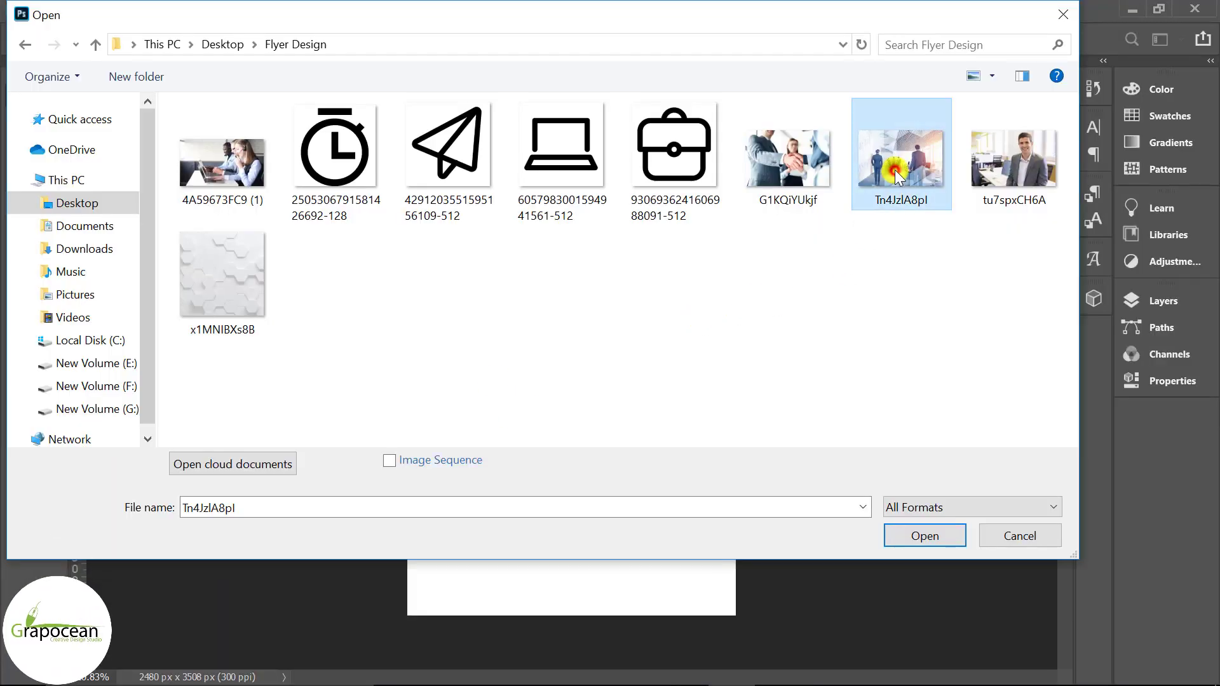
ctrl+click(830, 177)
ctrl+click(1014, 159)
ctrl+click(224, 158)
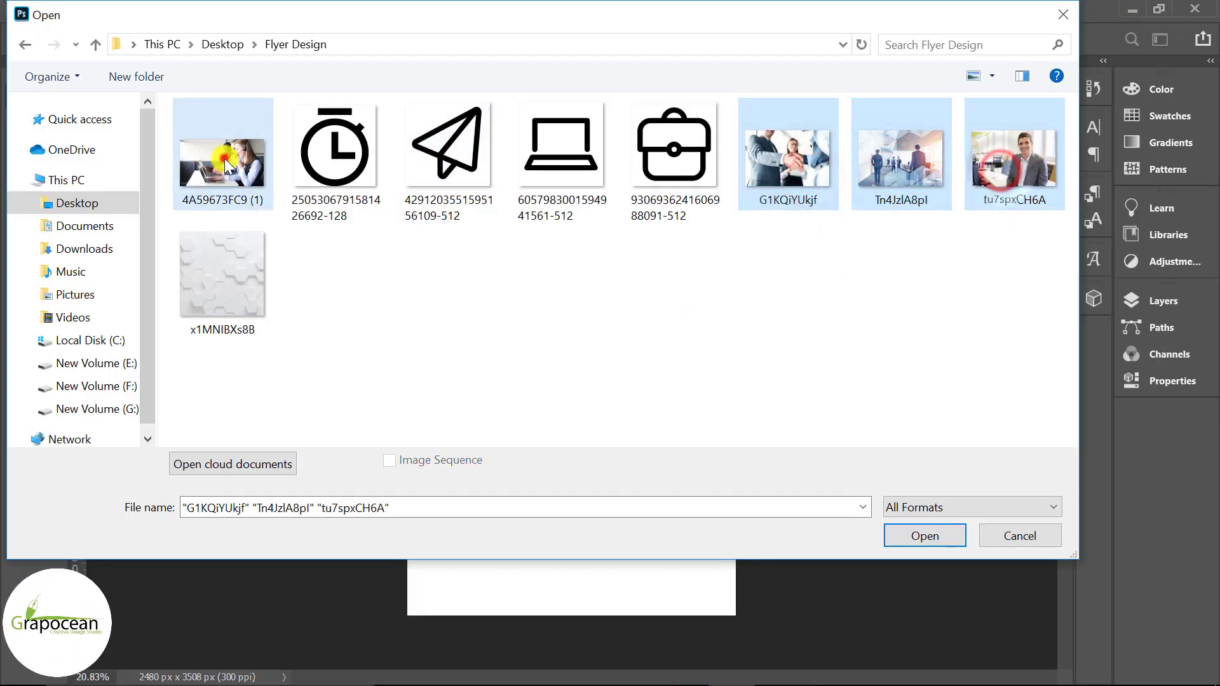
ctrl+click(237, 295)
click(925, 536)
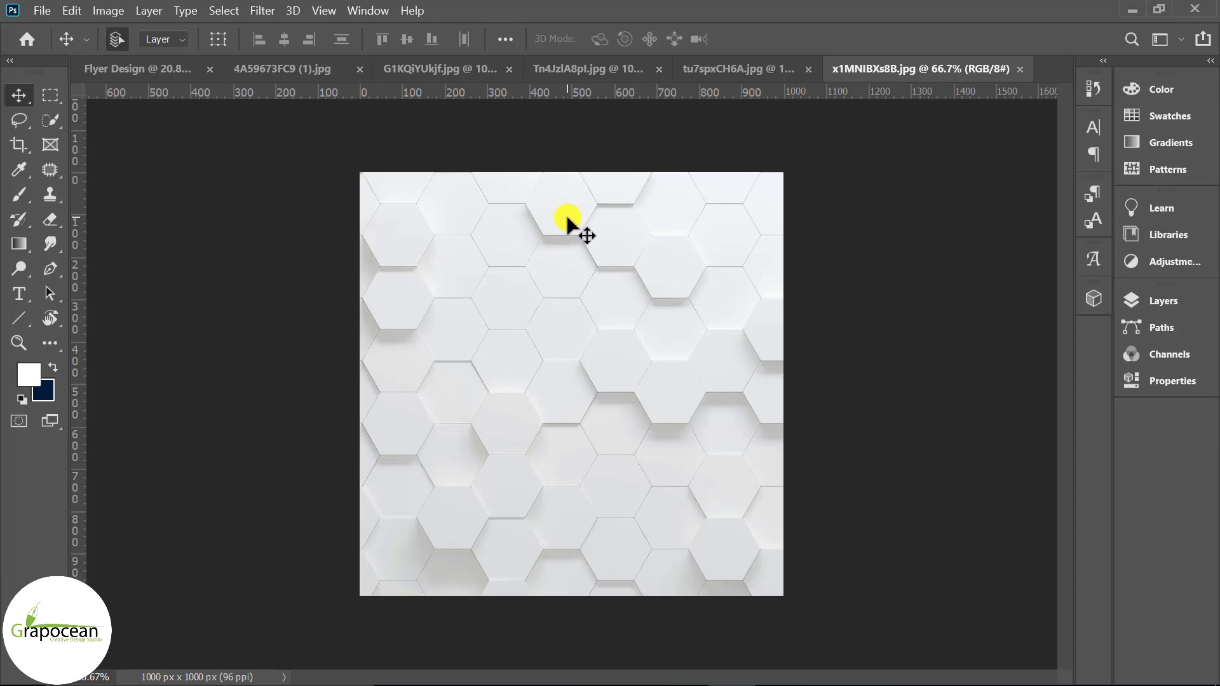
Step: Unlock the office photo's Background layer so it becomes Layer 0
click(104, 67)
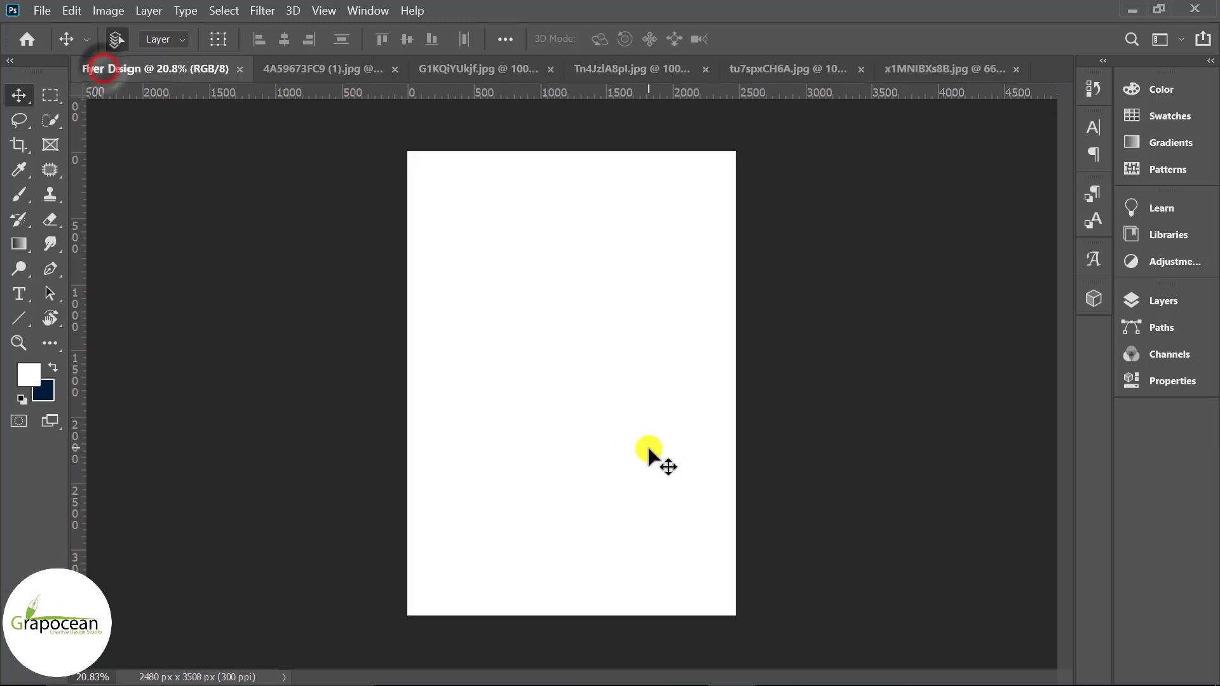
click(302, 70)
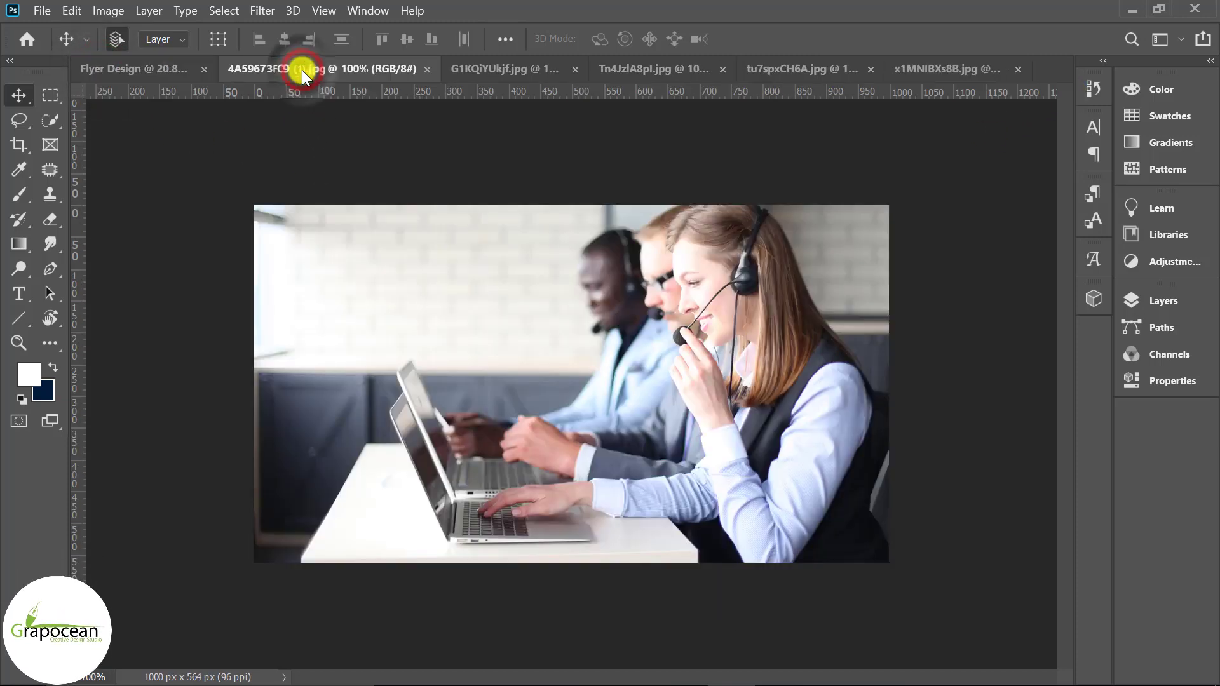
click(501, 65)
click(661, 69)
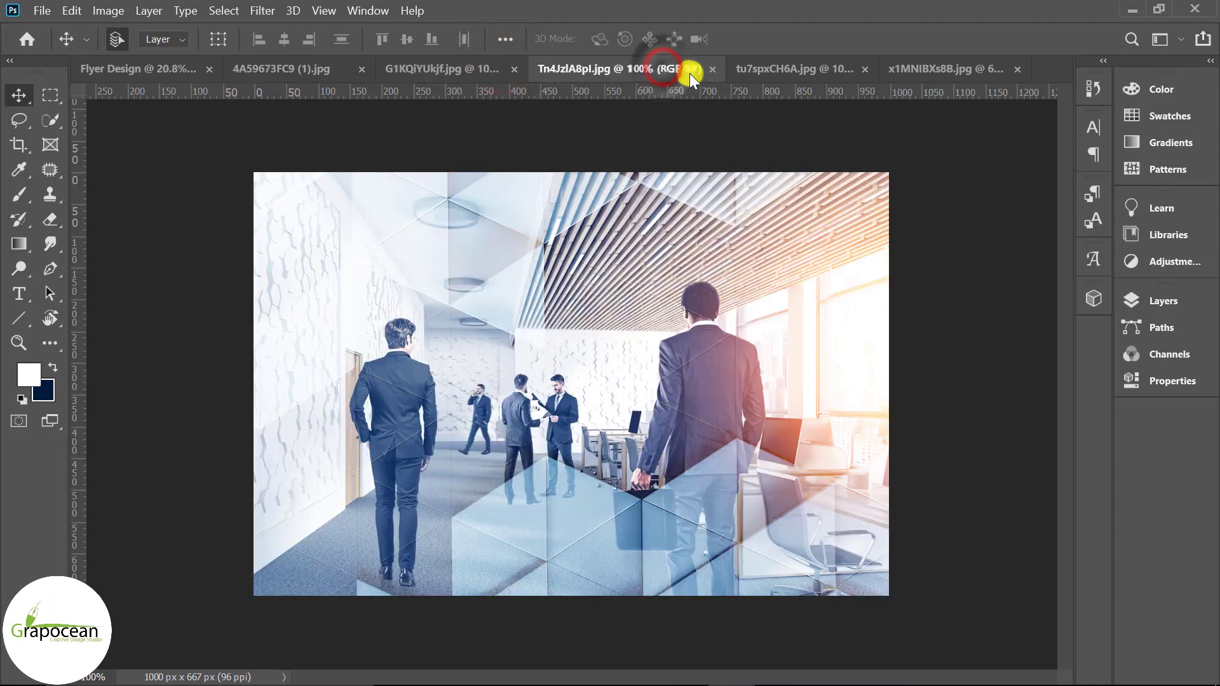
click(1180, 302)
click(1079, 407)
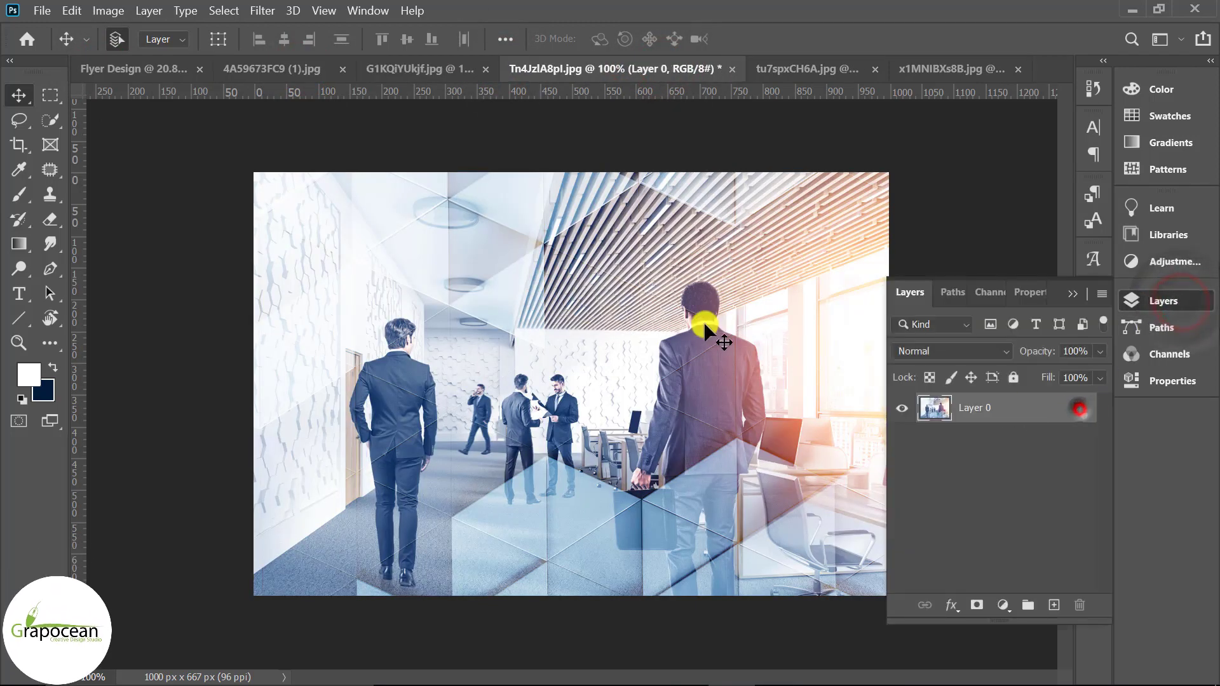
Step: Copy the office photo into Flyer Design and scale it across the page top
drag(362, 219, 528, 341)
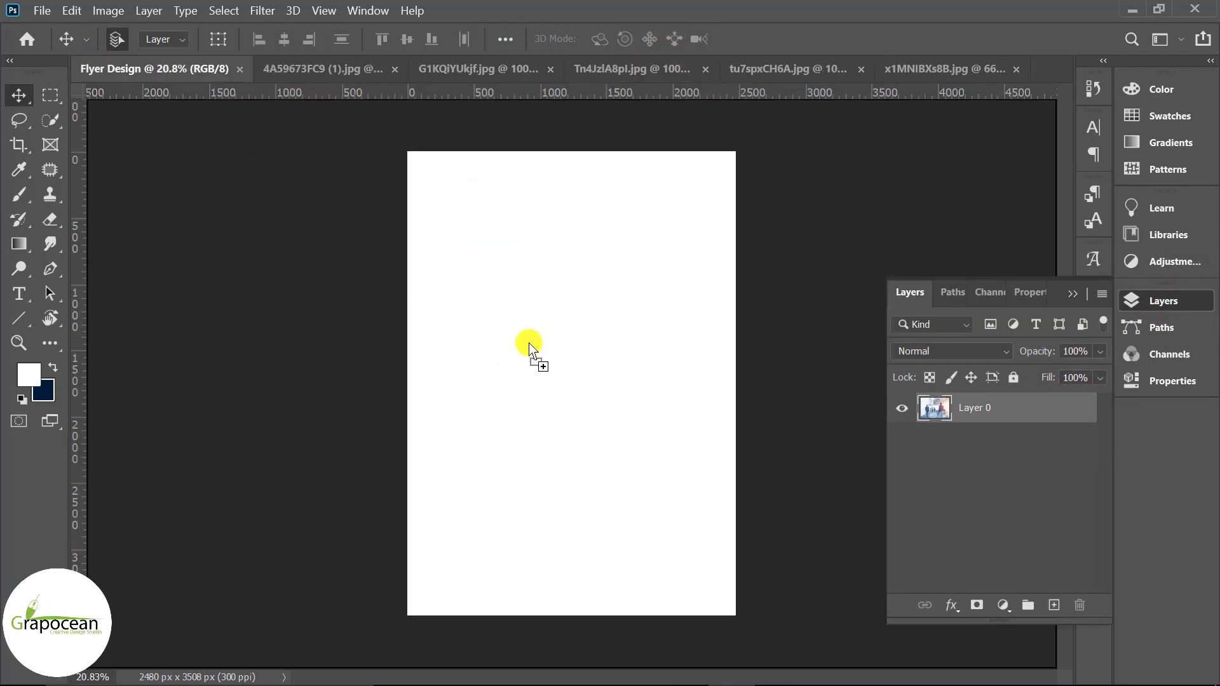
key(ctrl+t)
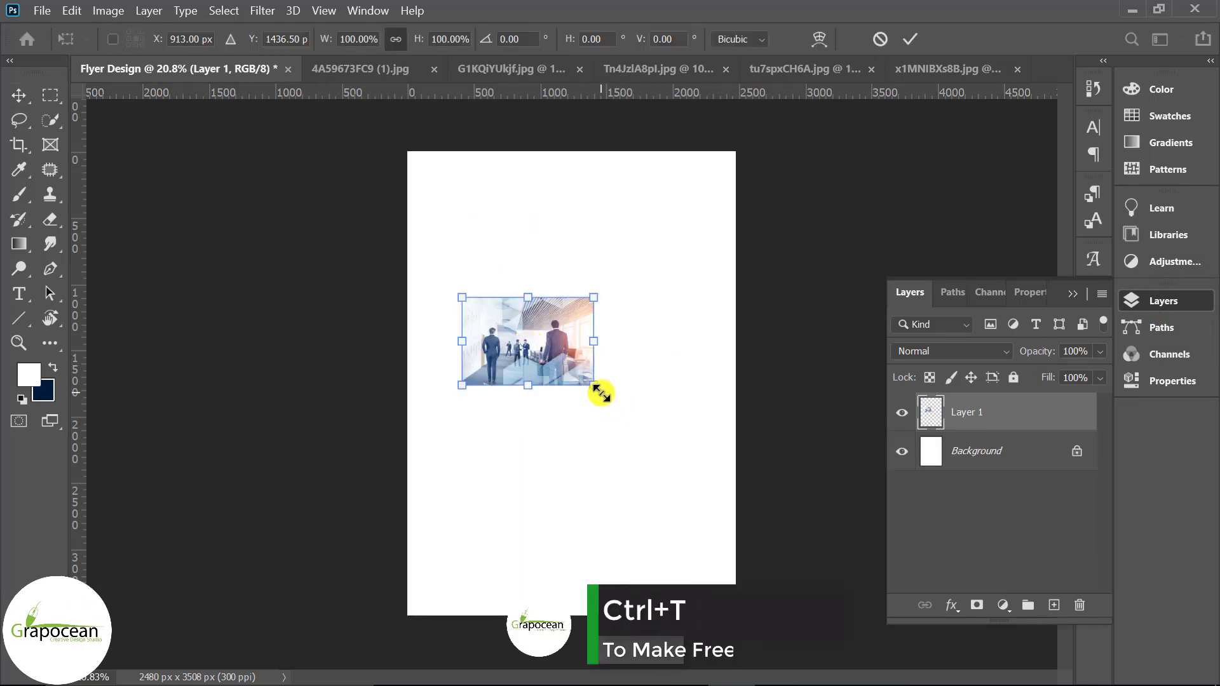
drag(594, 385, 668, 496)
drag(567, 371, 555, 304)
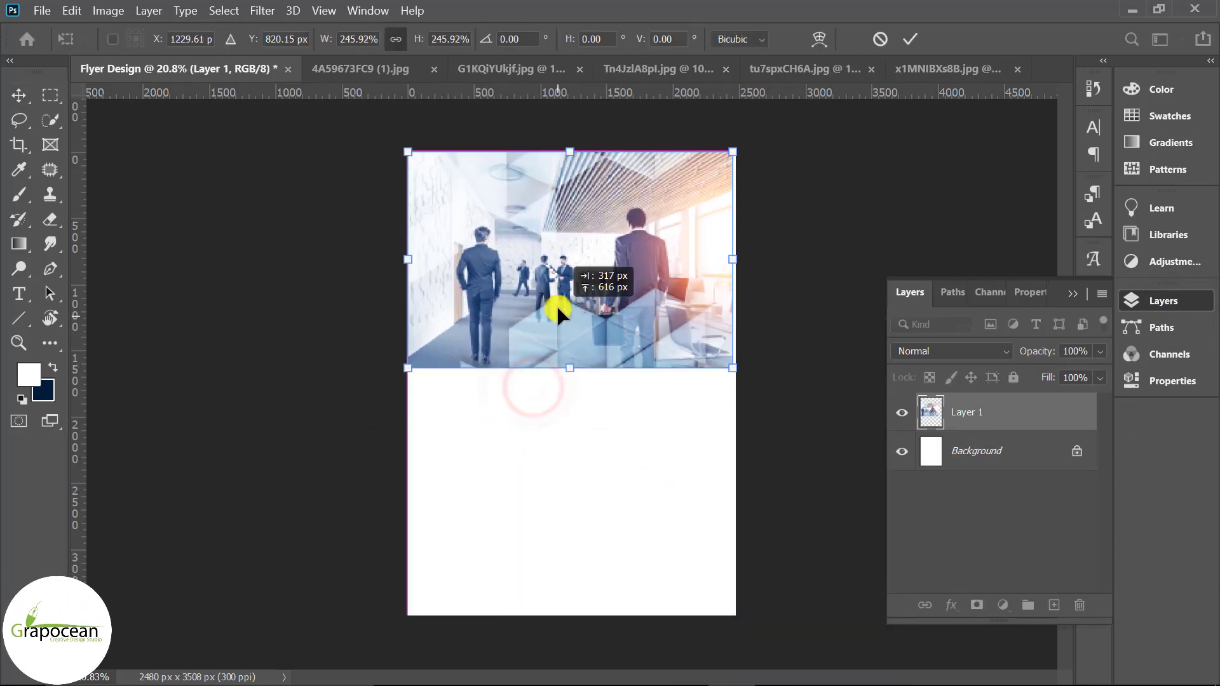
drag(734, 368, 750, 380)
drag(622, 327, 626, 331)
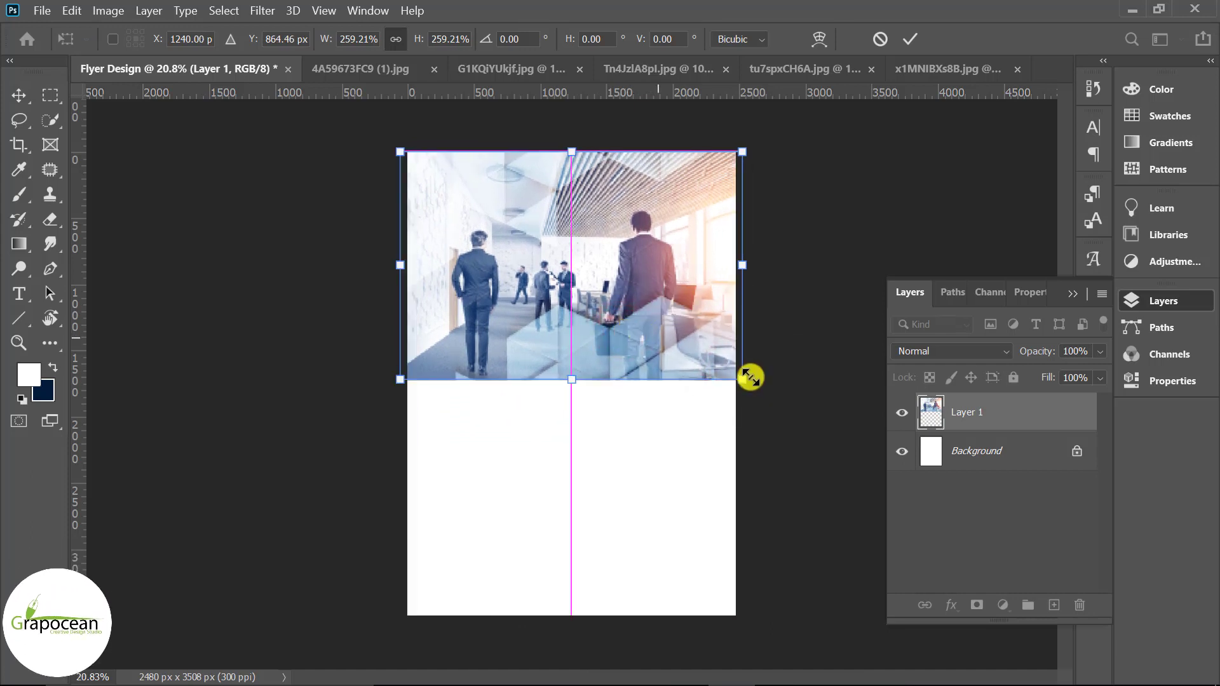
drag(756, 385, 774, 396)
drag(634, 347, 631, 356)
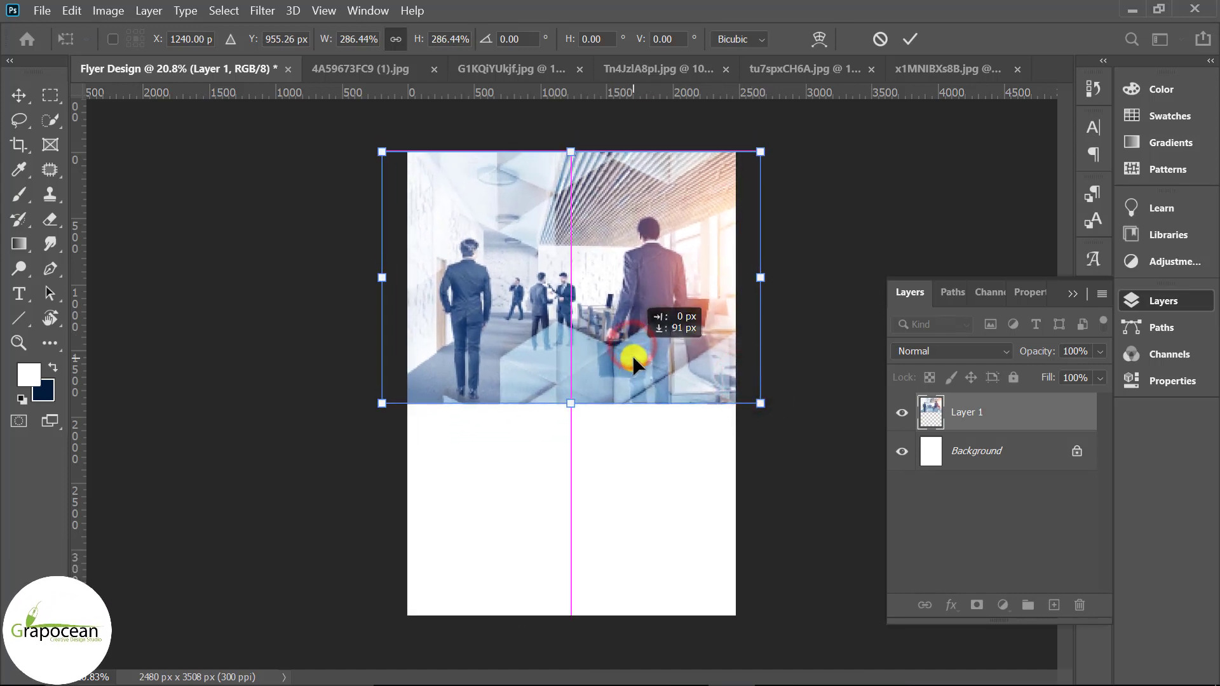
click(910, 38)
Step: Add a new layer and draw a large ellipse over the page top
ctrl+click(1054, 605)
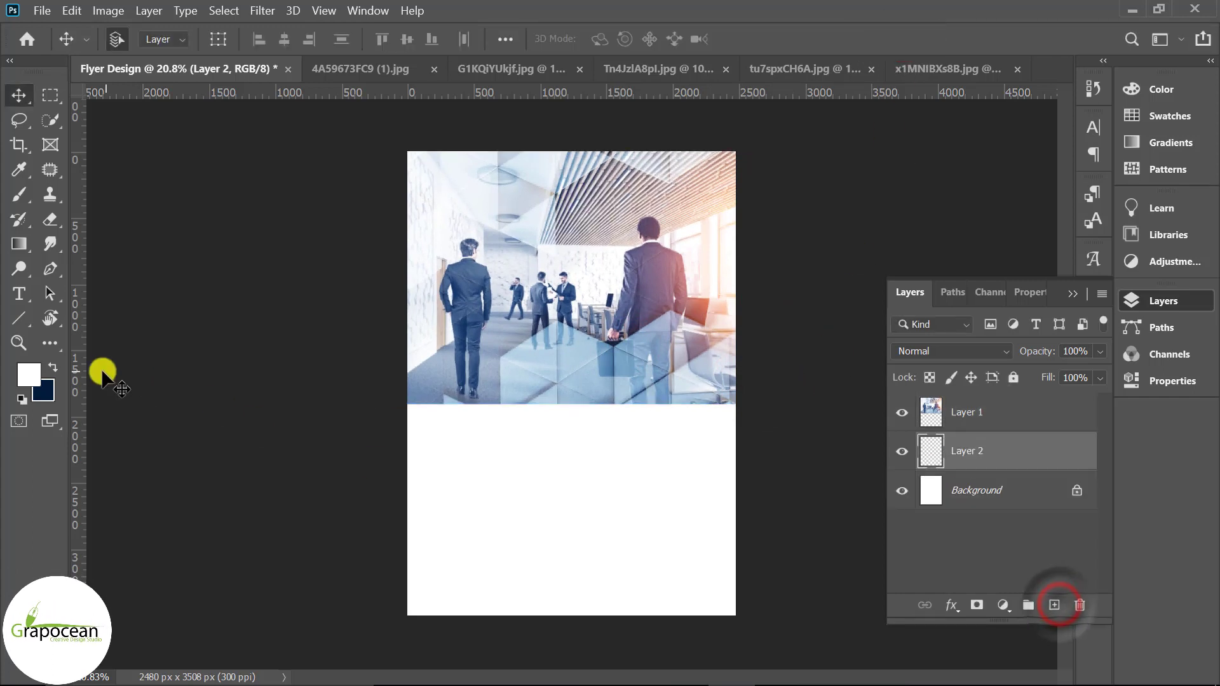
right_click(25, 320)
click(114, 350)
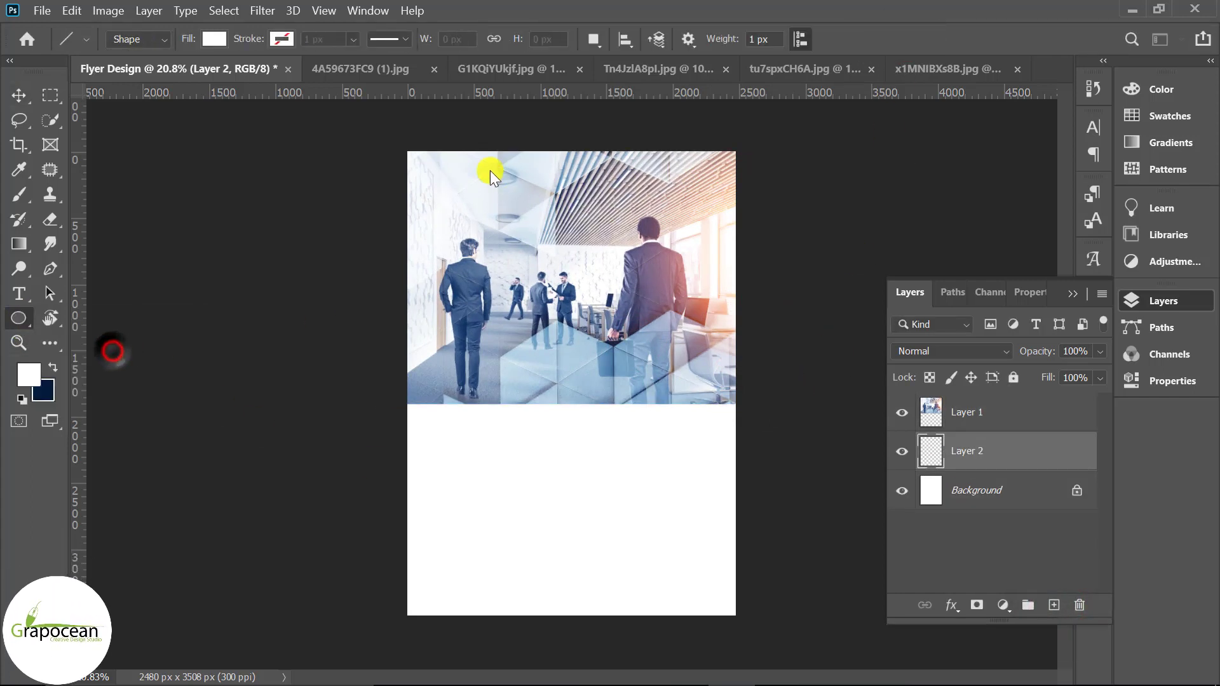
scroll(559, 318, down, 1)
scroll(559, 317, down, 1)
drag(444, 178, 749, 437)
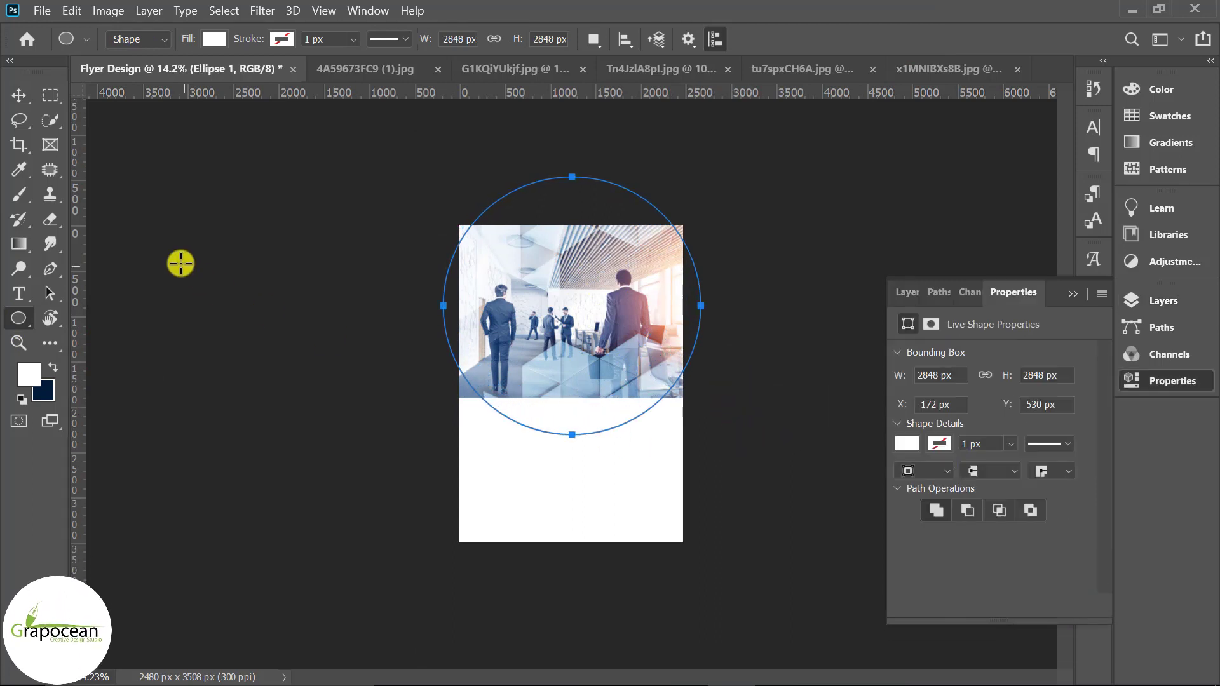
Step: Fill the circle with dark navy and nudge it up behind the photo
click(216, 40)
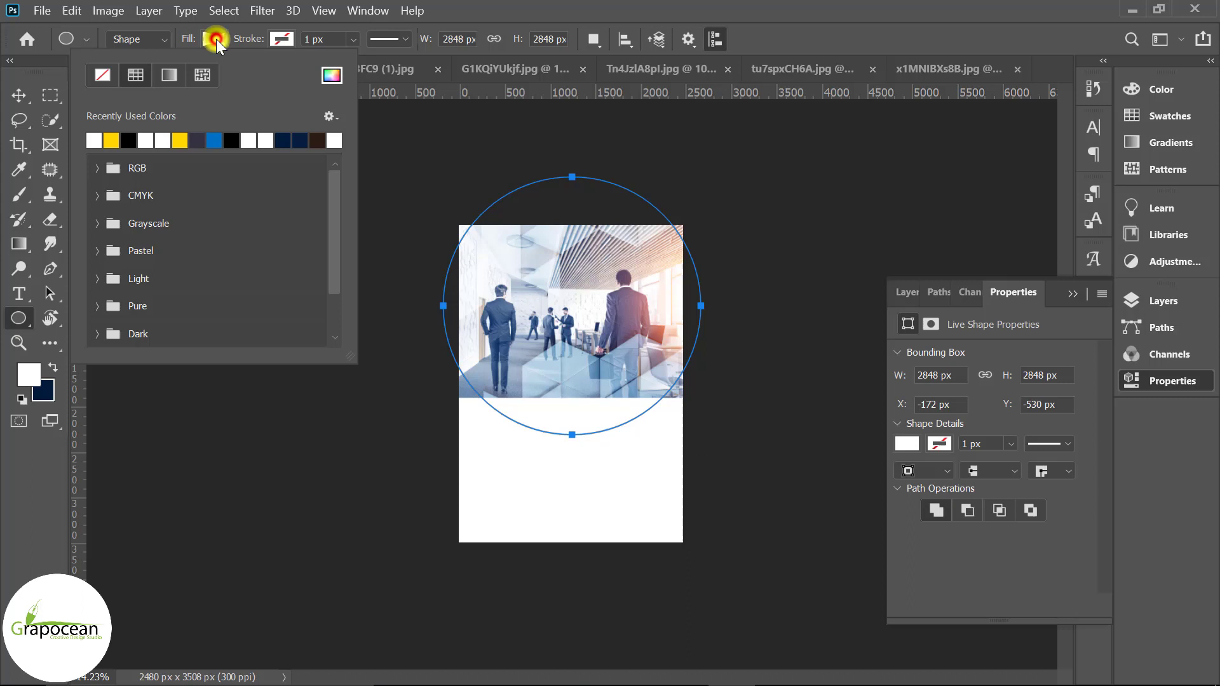
click(199, 136)
key(v)
click(1072, 293)
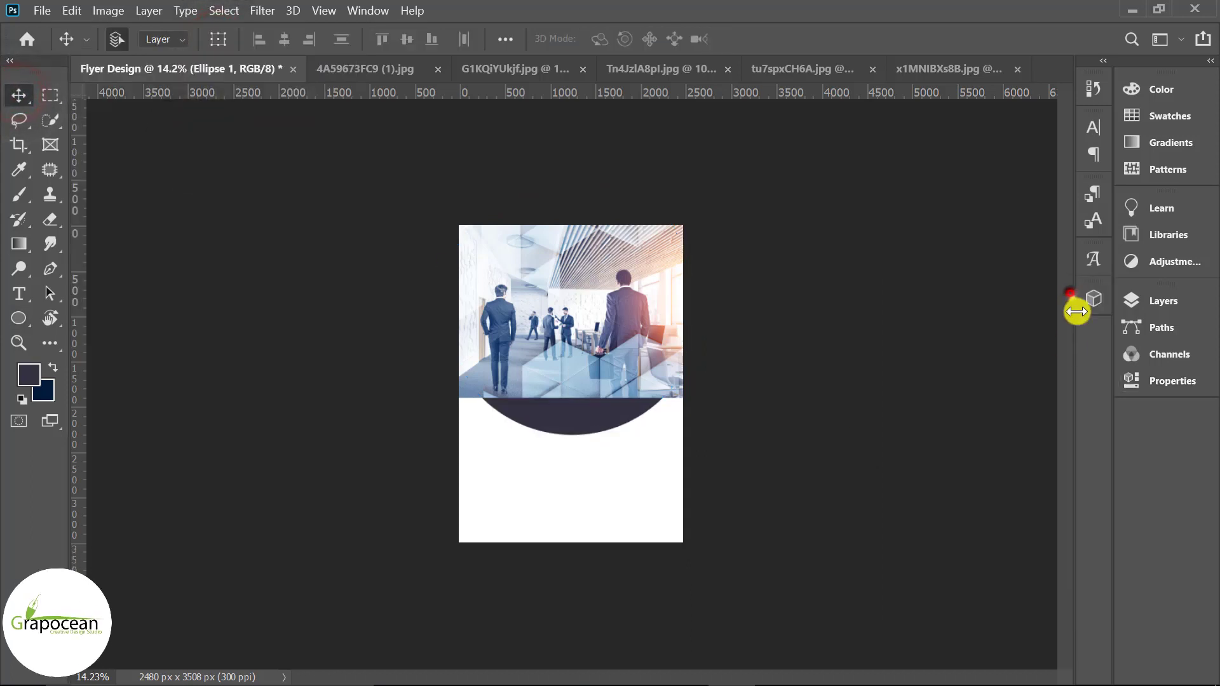
drag(596, 405, 596, 379)
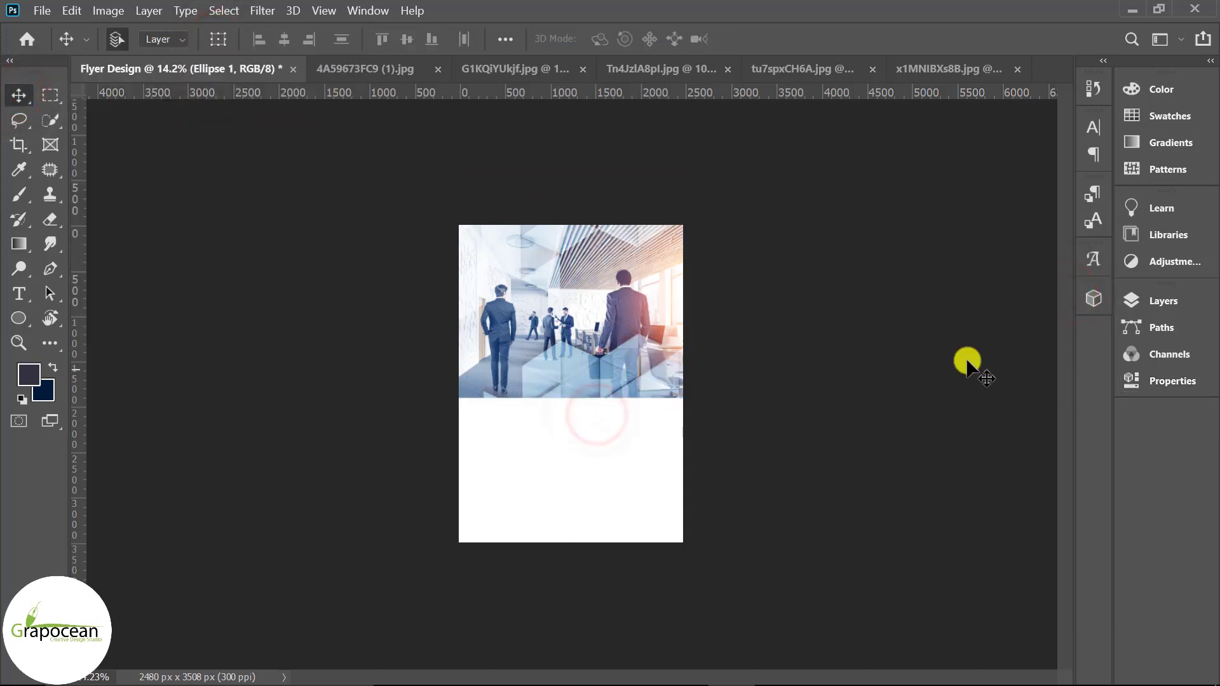
Step: Put the photo layer above Ellipse 1 and clip it to the circle
click(1170, 300)
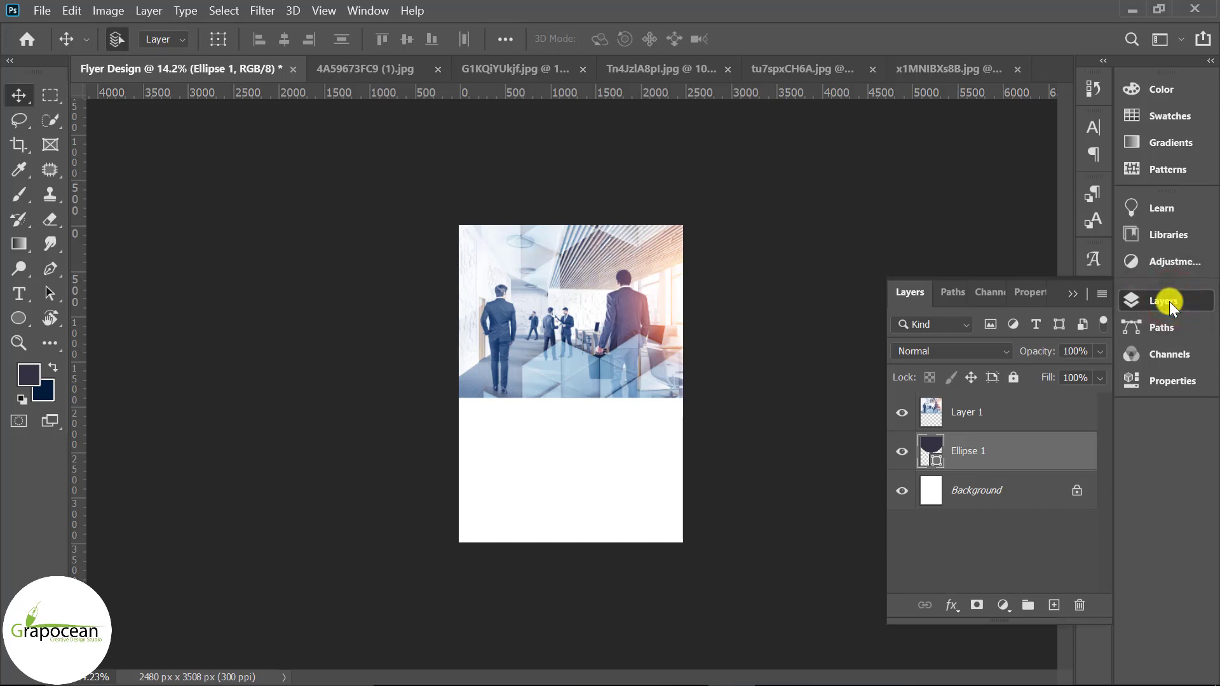
drag(995, 448, 993, 402)
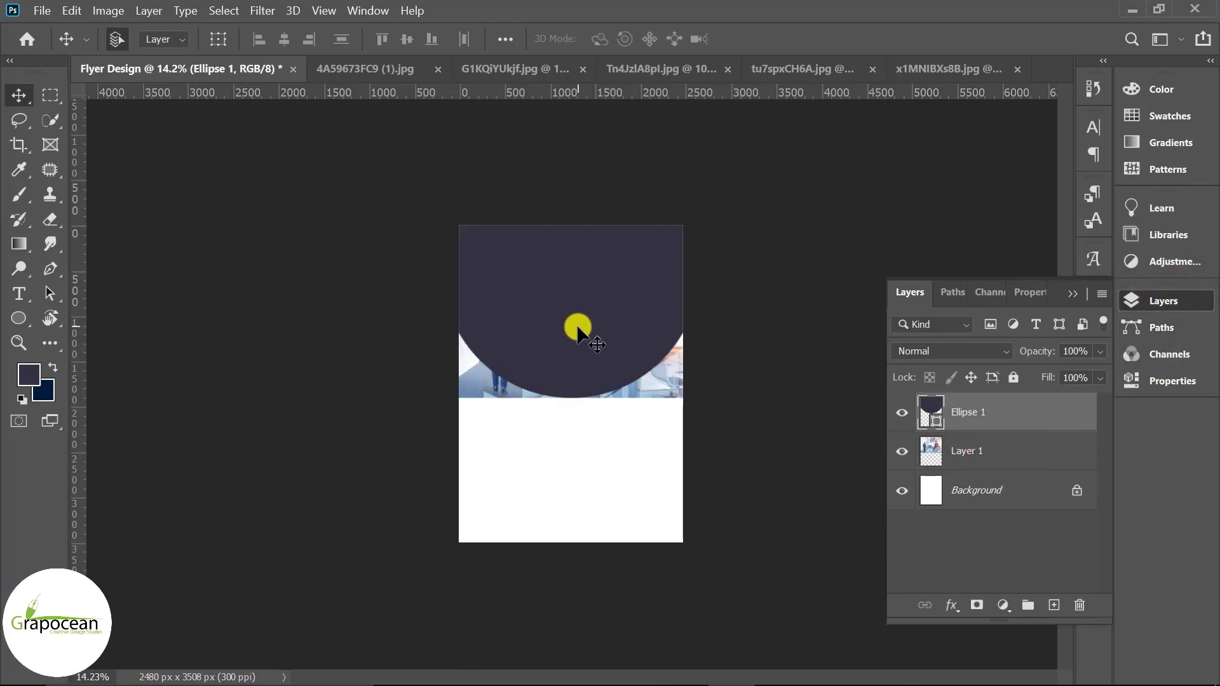
drag(999, 456, 1011, 416)
right_click(1001, 413)
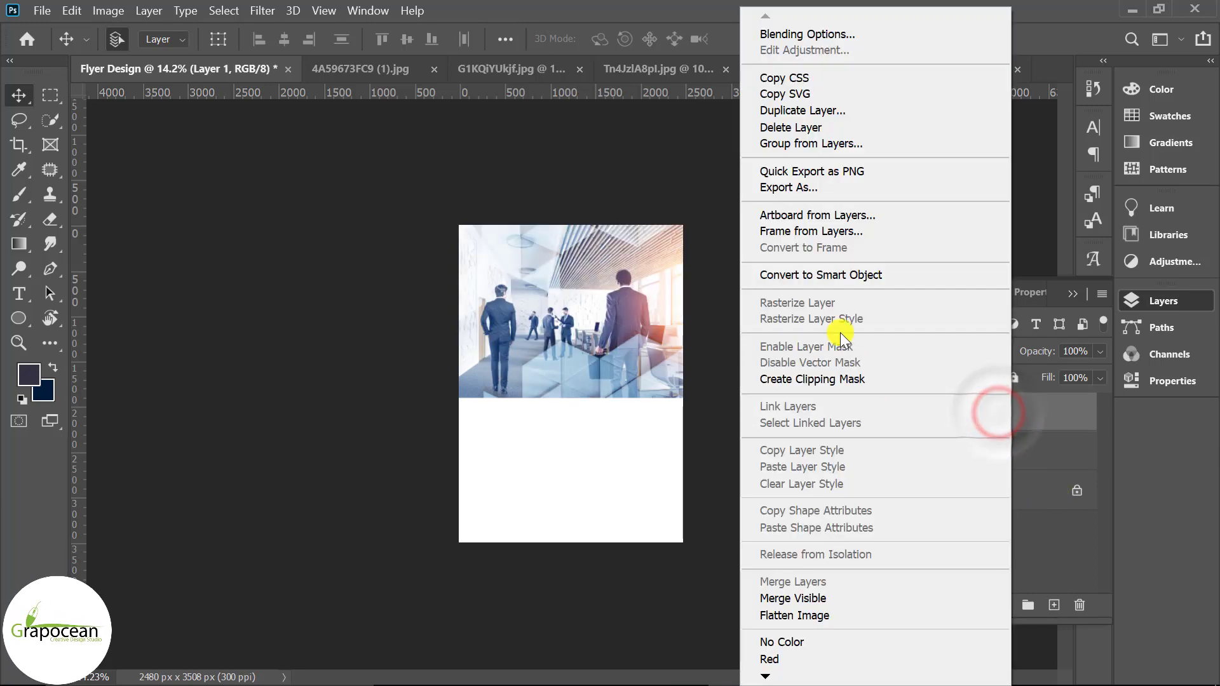
click(839, 378)
scroll(639, 471, up, 2)
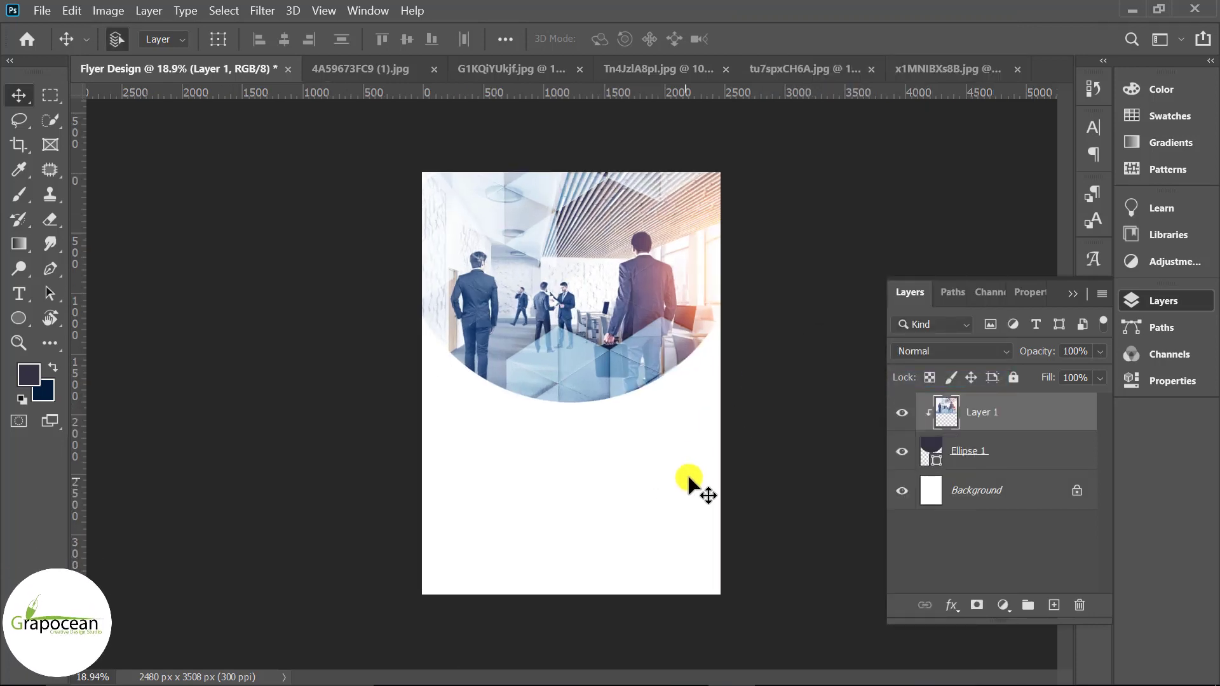
Step: Copy the unlocked hexagon texture into the flyer, below the circle shape layer
click(947, 67)
click(1078, 414)
drag(615, 272, 605, 483)
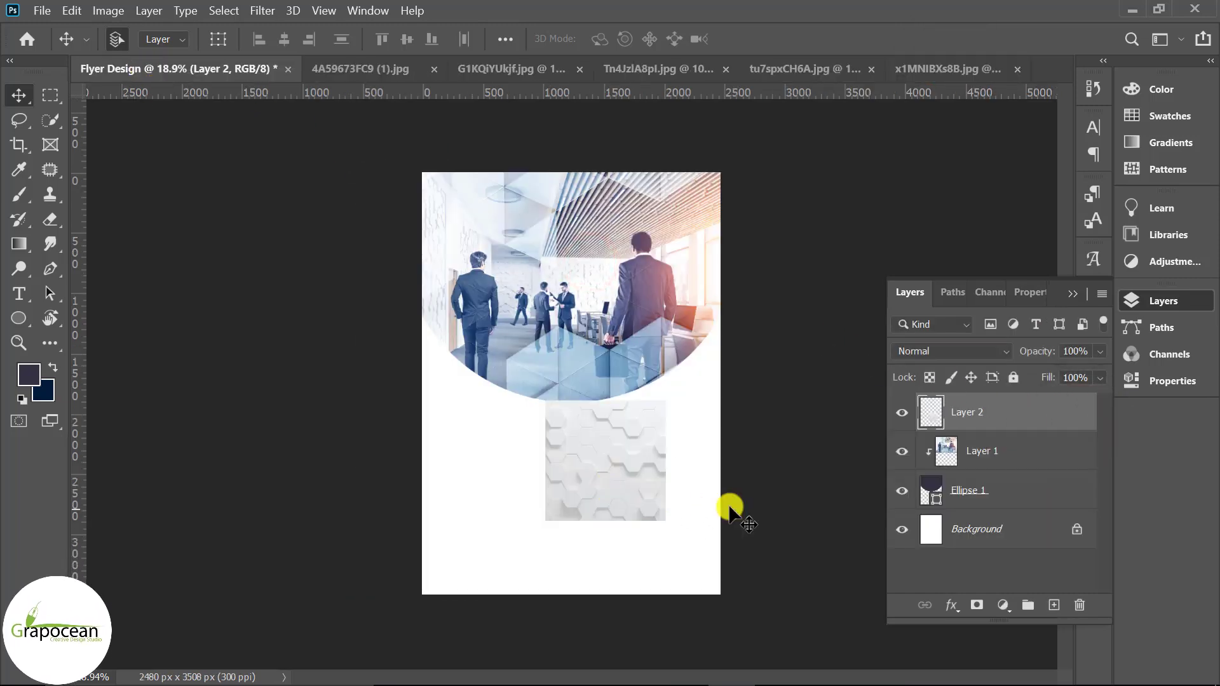
drag(1006, 423, 1002, 508)
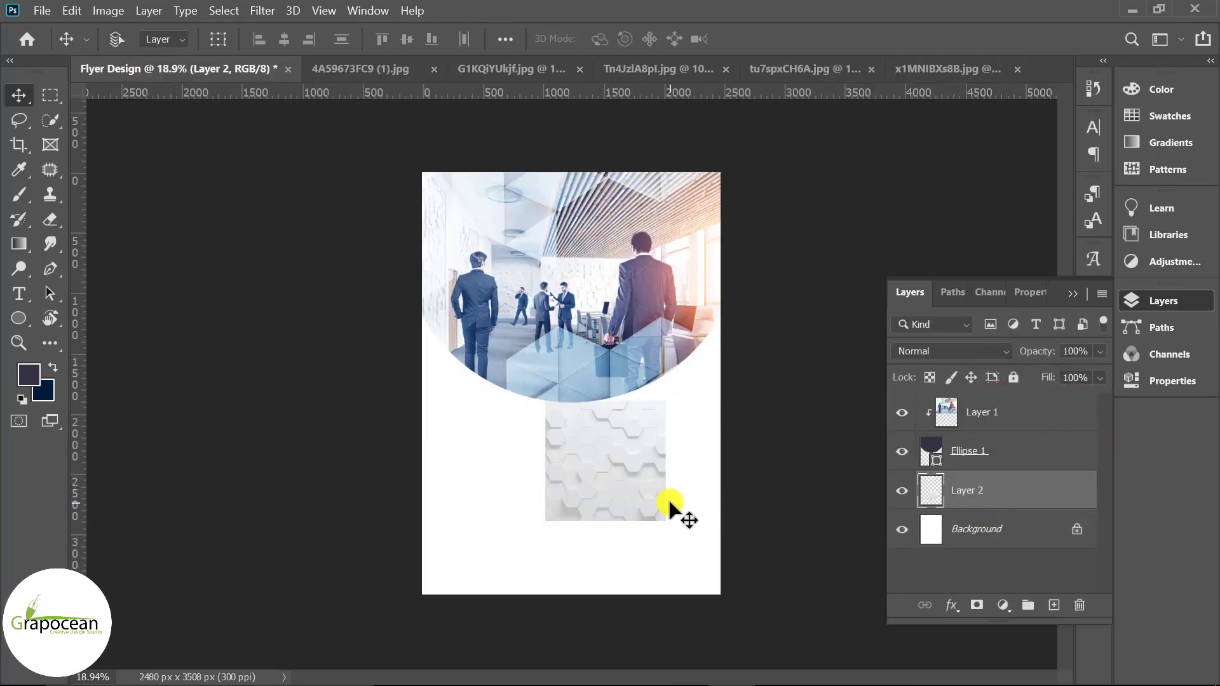
Step: Scale the hexagon texture over the lower page and set its opacity to 42%
key(ctrl+t)
drag(670, 521, 778, 632)
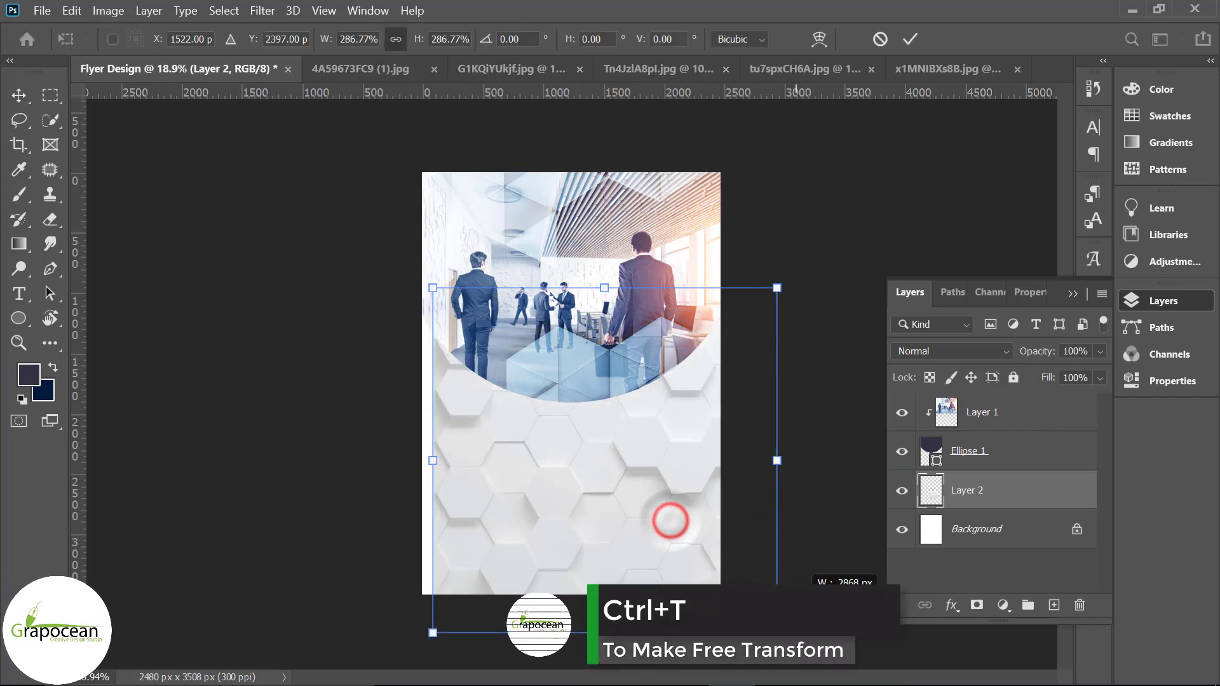
drag(538, 512, 505, 511)
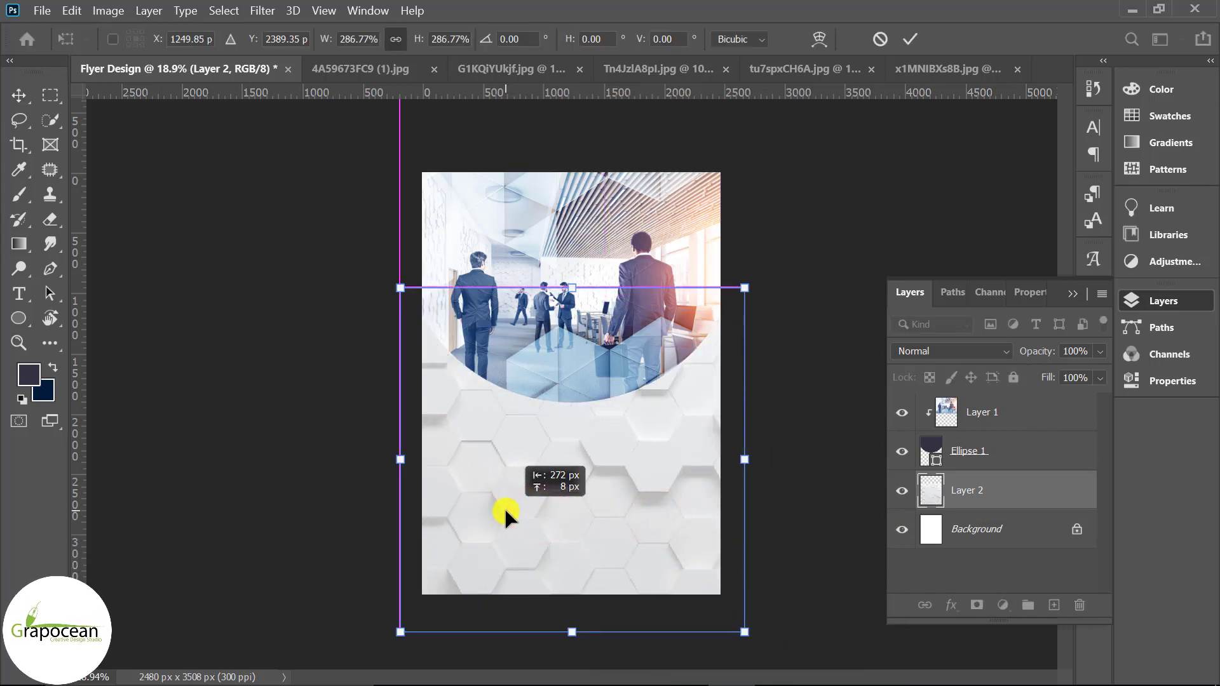
drag(741, 636, 709, 631)
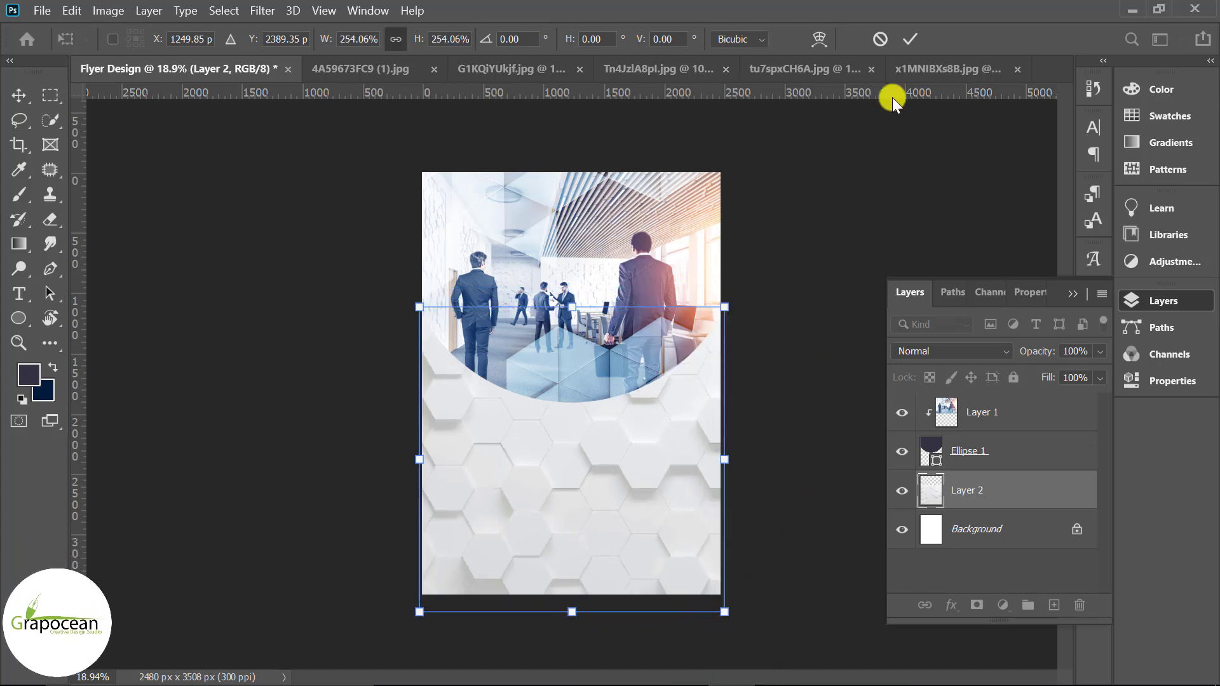
click(910, 39)
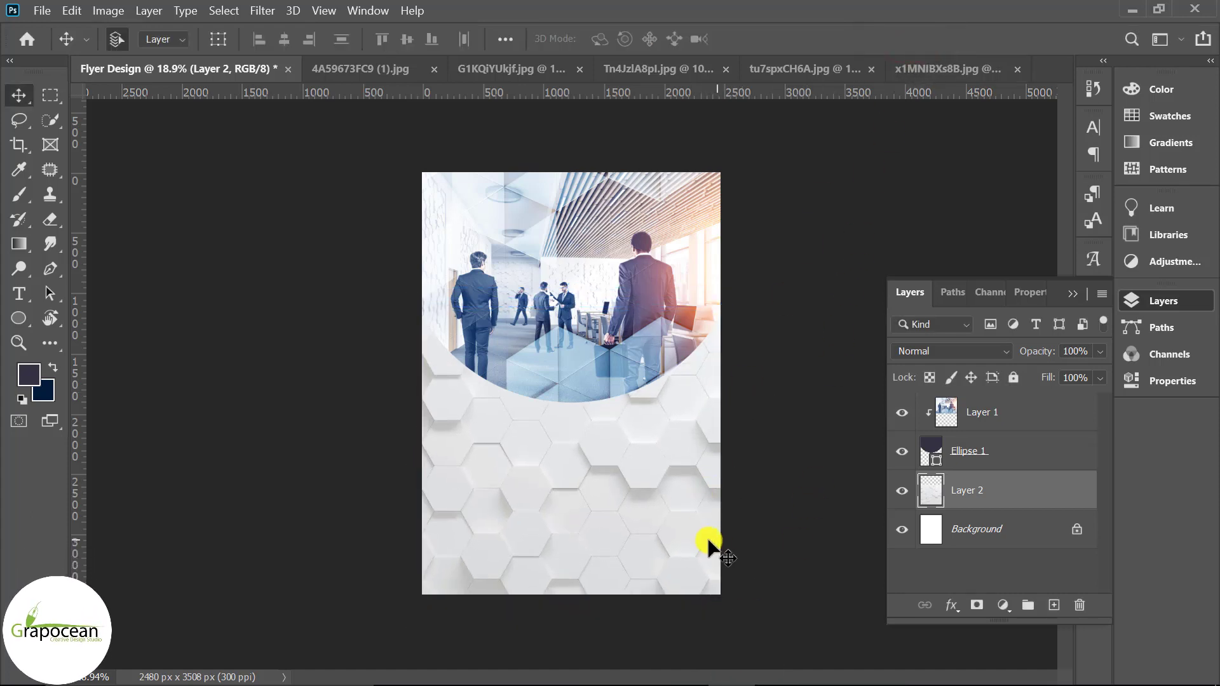
click(620, 533)
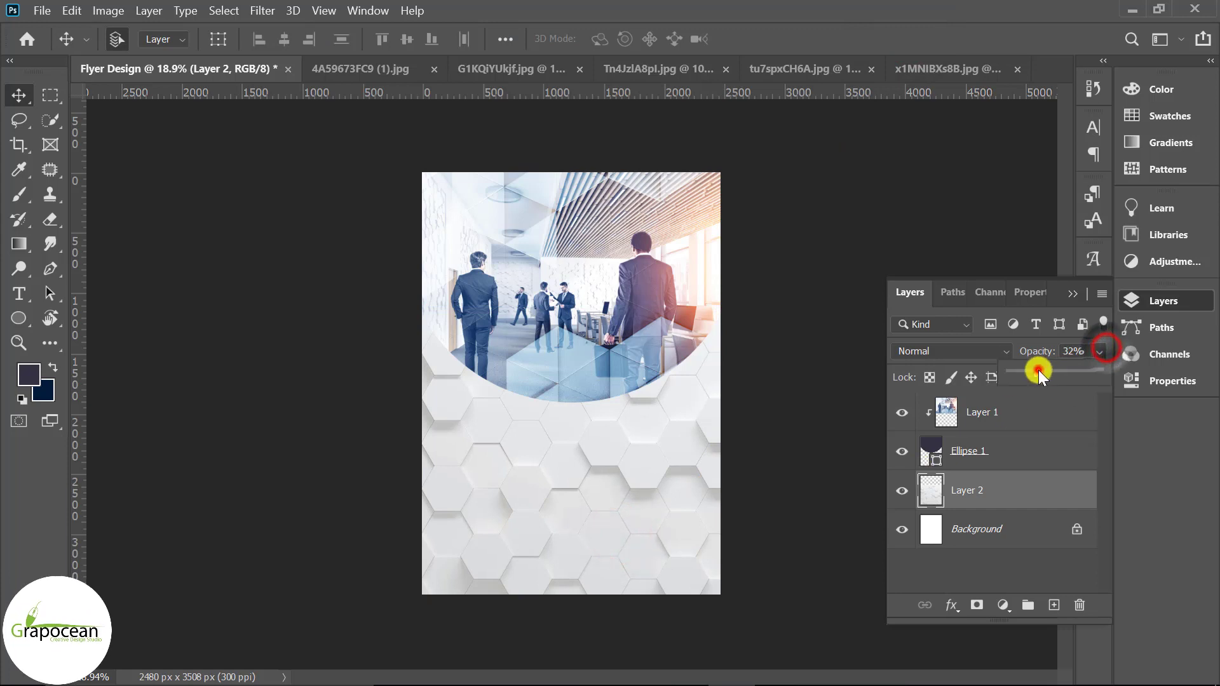
drag(1038, 370, 1047, 370)
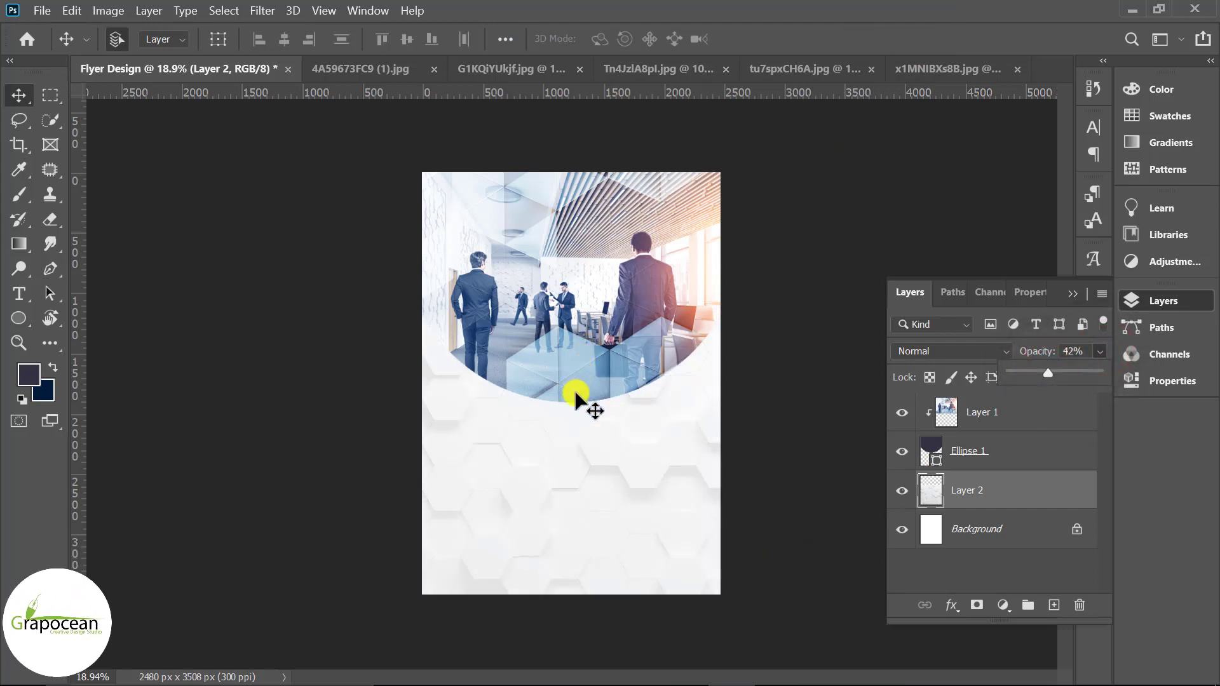
Step: Enable a Drop Shadow in Ellipse 1's Blending Options
click(1009, 467)
right_click(1030, 461)
click(826, 27)
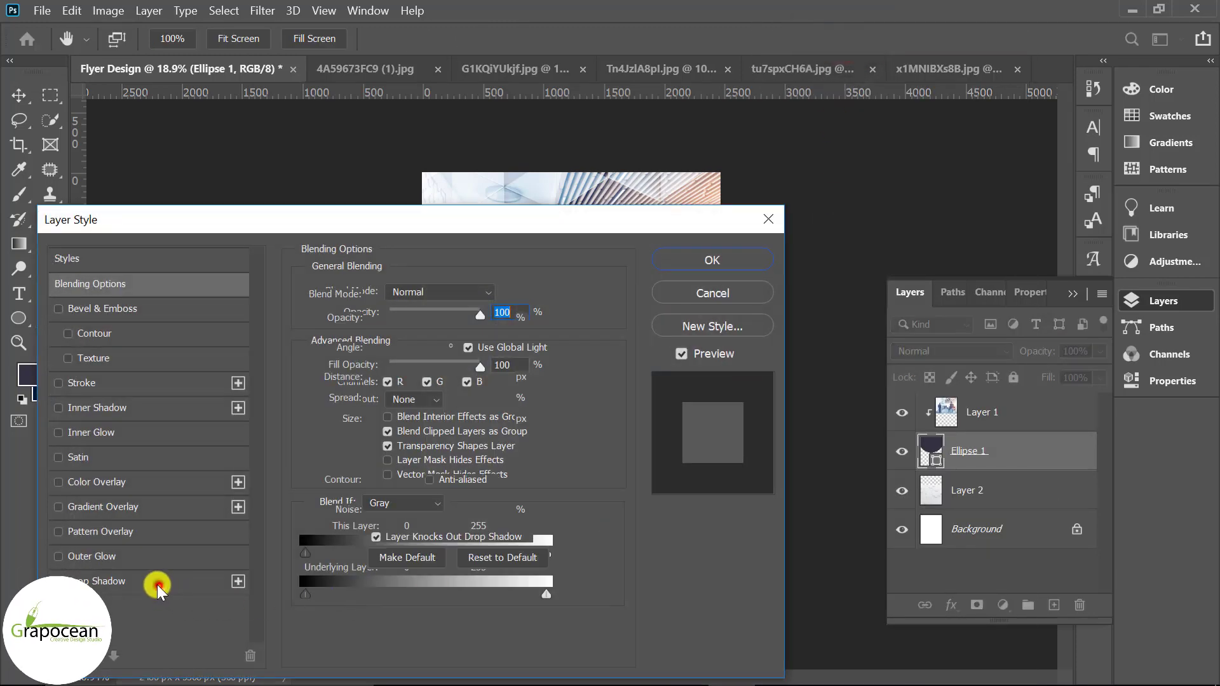
click(158, 580)
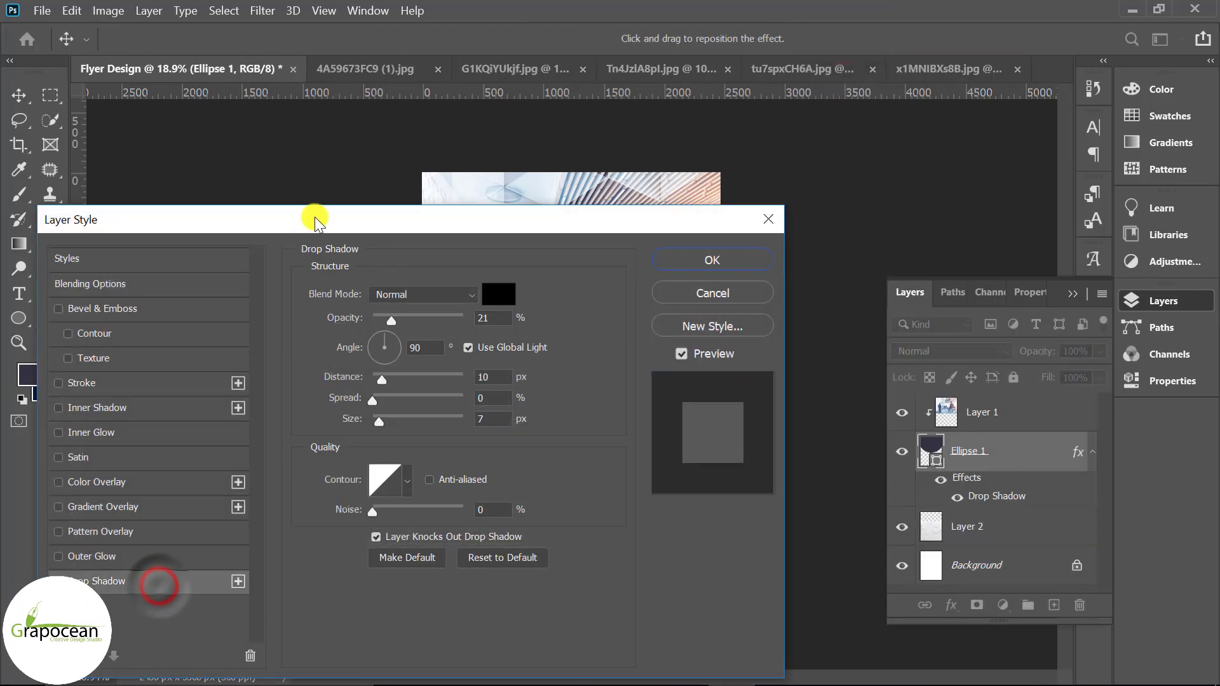
drag(332, 231, 932, 251)
Step: Set the drop shadow to 32% opacity, 67 px distance, 38 px size and apply it
drag(992, 342, 1005, 341)
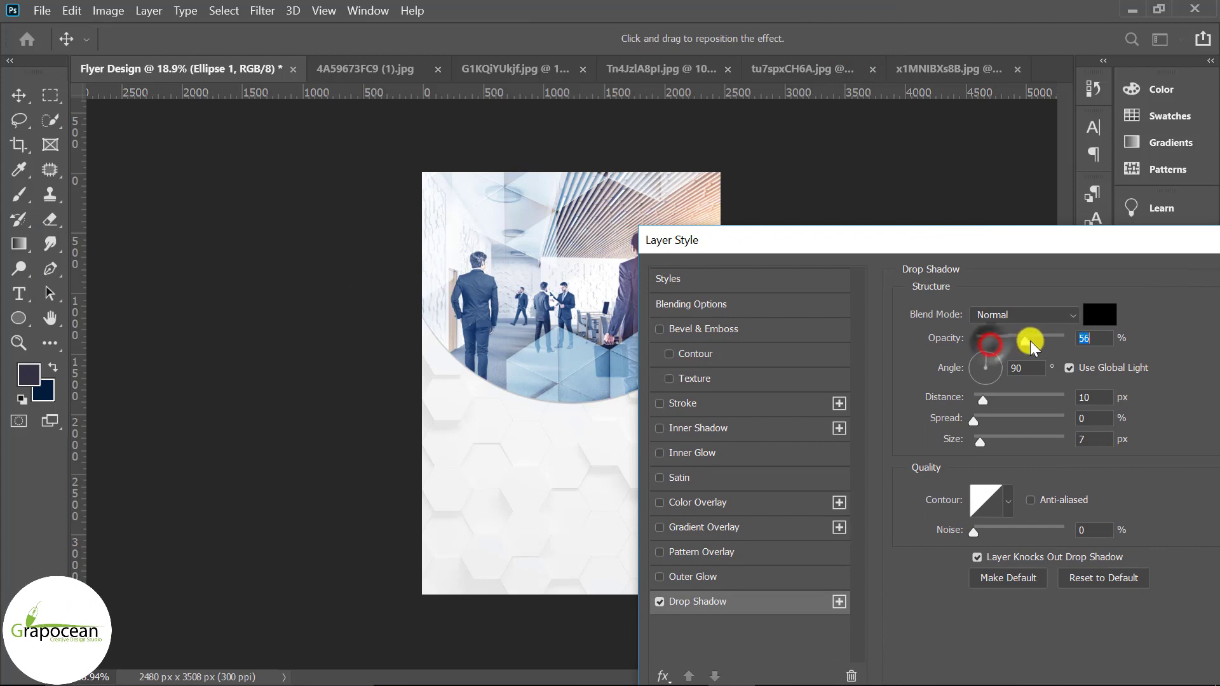
drag(980, 442, 1048, 441)
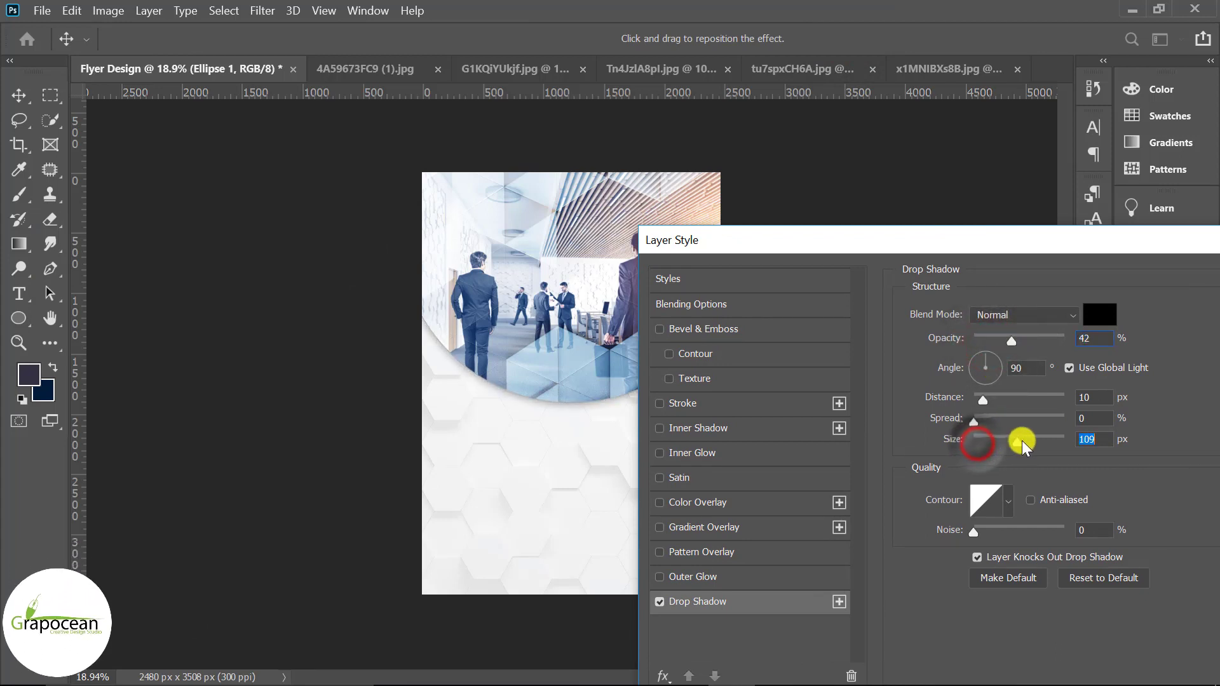
drag(1054, 341, 1027, 342)
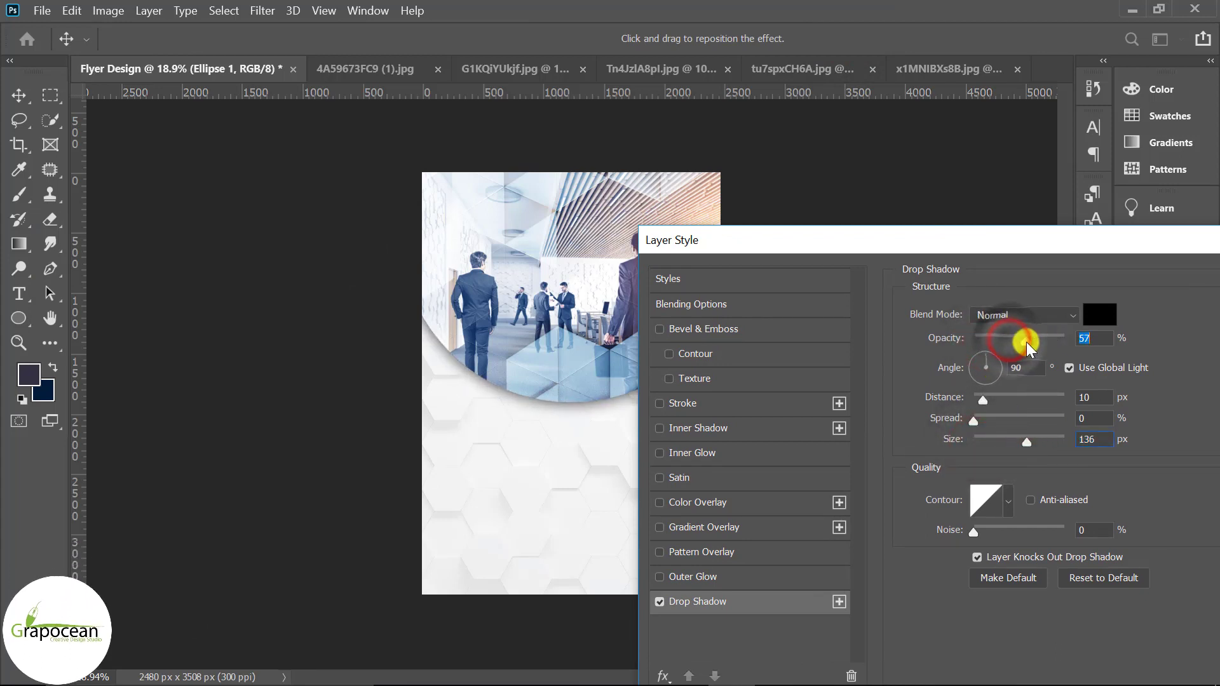
drag(985, 397, 1028, 401)
mouse_move(1020, 341)
mouse_down()
mouse_move(990, 343)
mouse_move(1002, 343)
mouse_up()
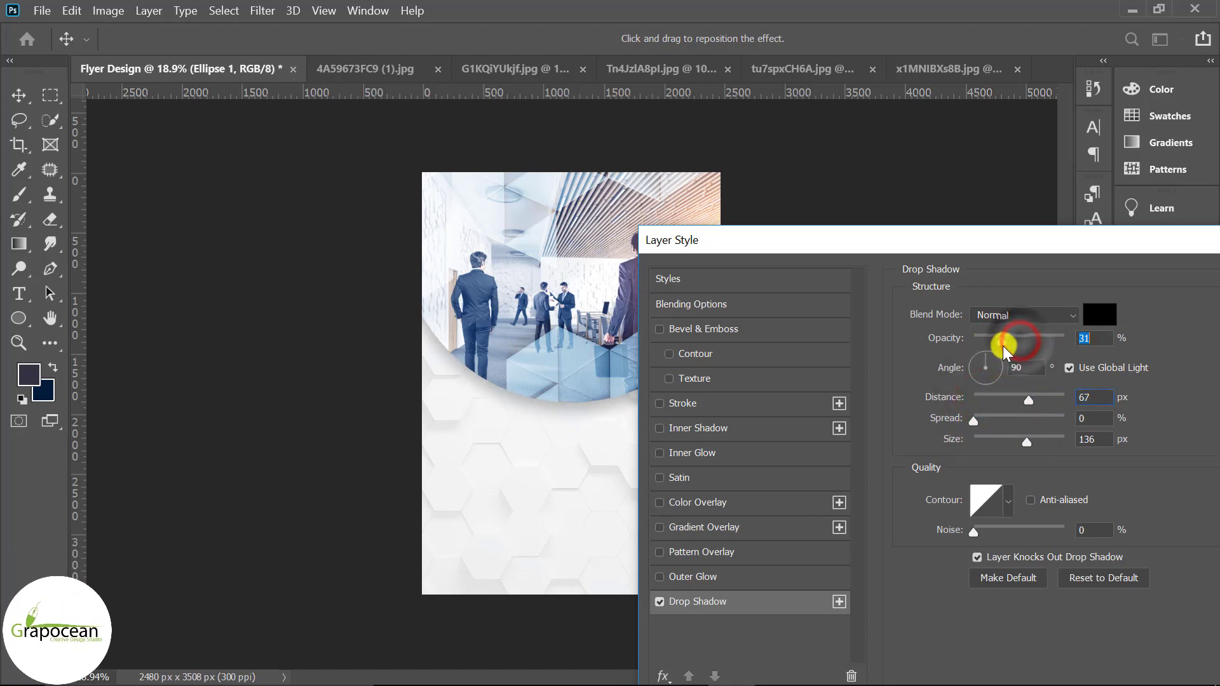
drag(1028, 438, 996, 440)
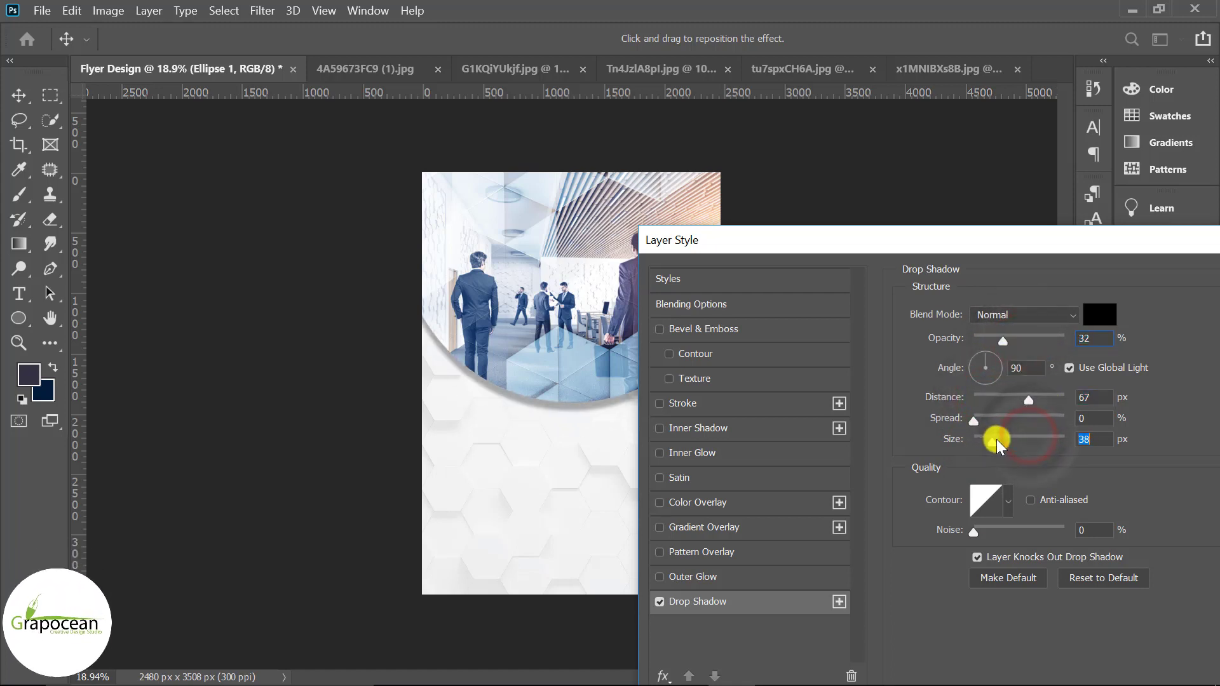
mouse_move(832, 240)
mouse_down()
mouse_move(1115, 516)
mouse_move(427, 501)
mouse_up()
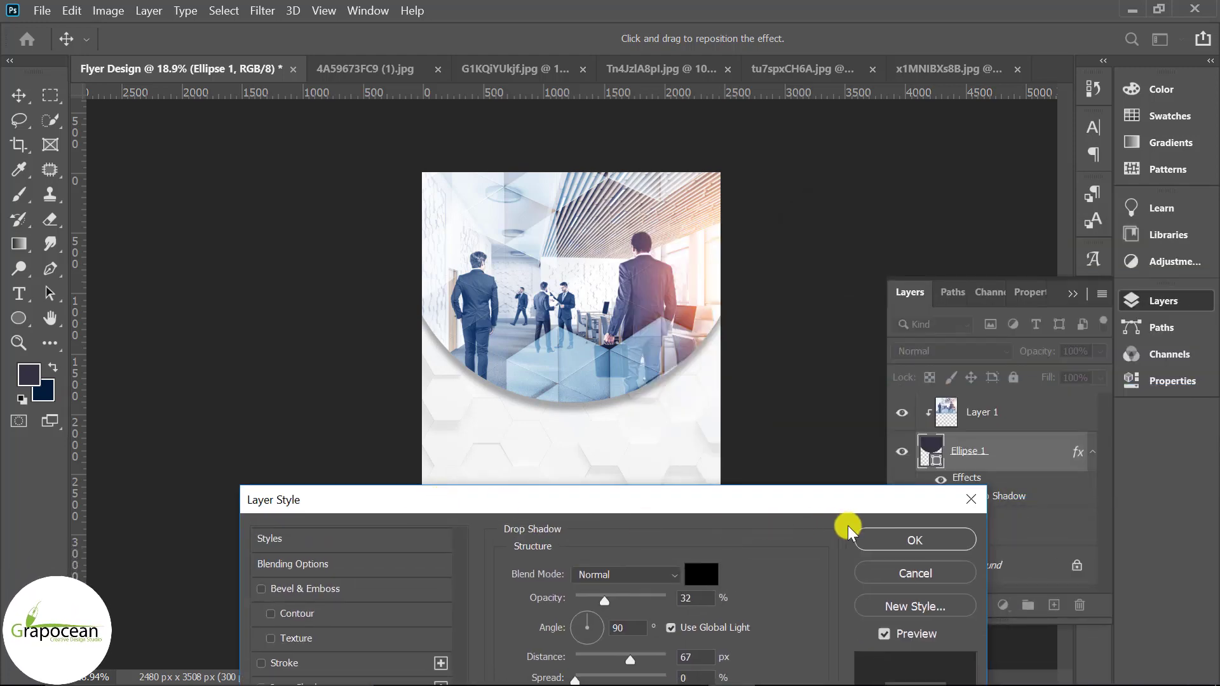
click(894, 535)
scroll(689, 402, up, 5)
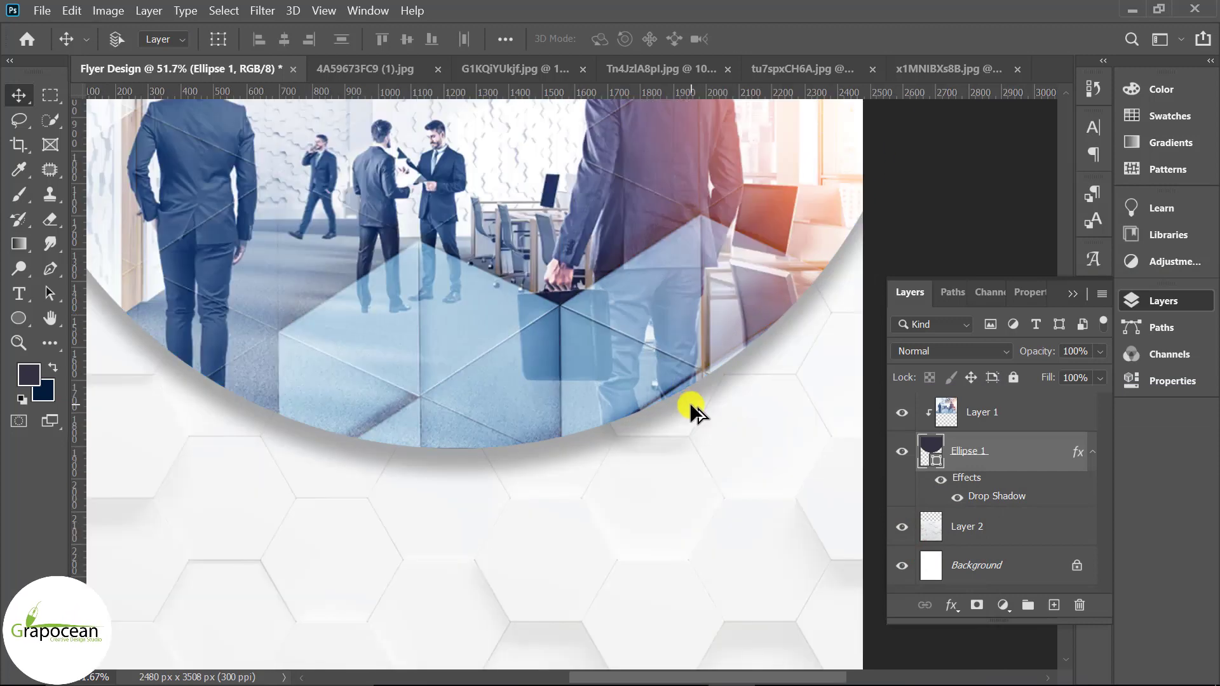
scroll(688, 403, down, 3)
scroll(697, 403, down, 2)
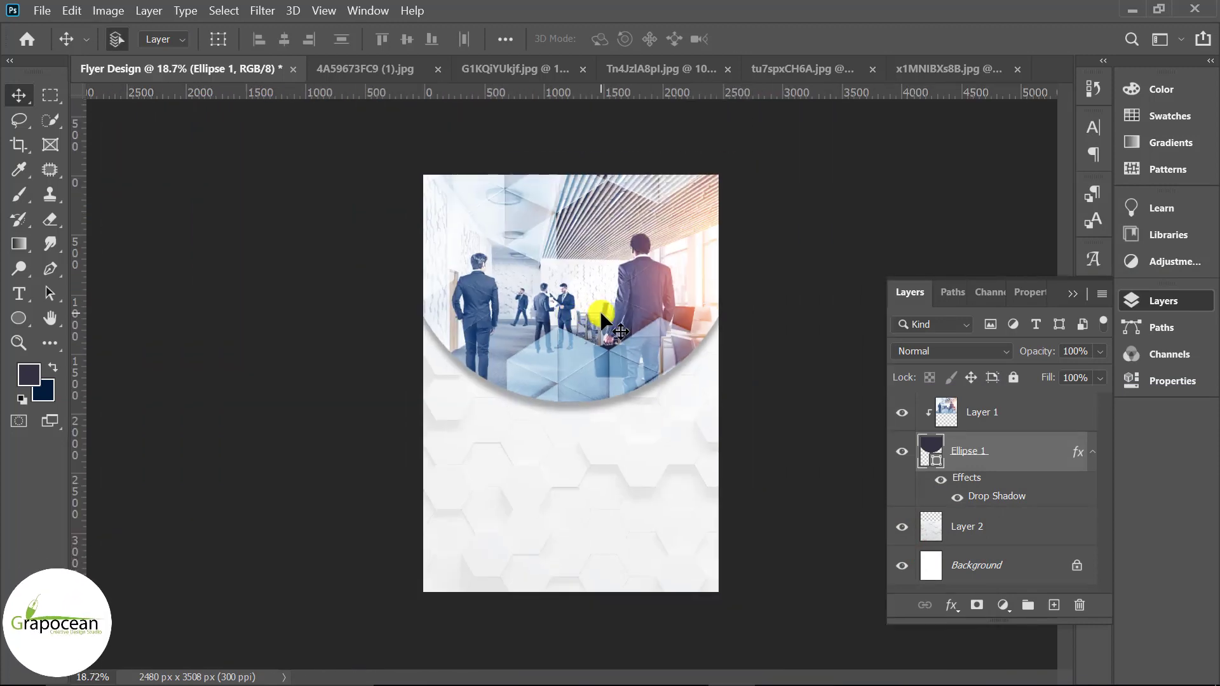
Step: Add a black Solid Color fill layer above the office photo's Layer 1
click(1010, 419)
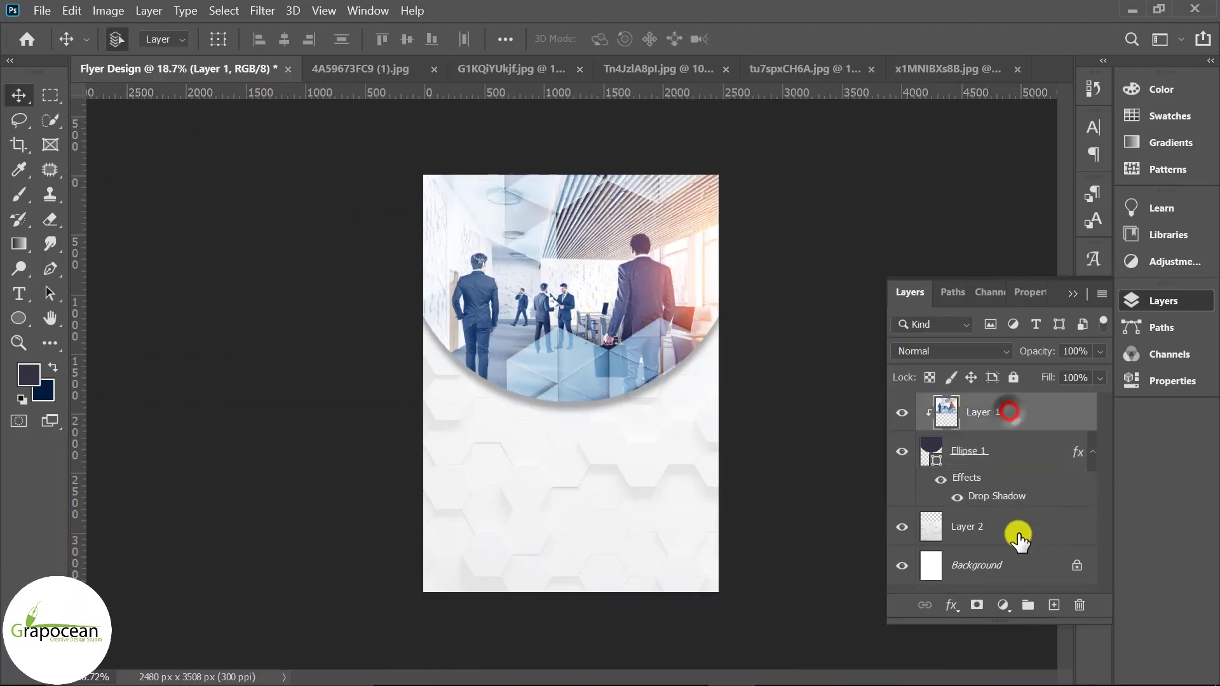
click(1002, 604)
click(1052, 275)
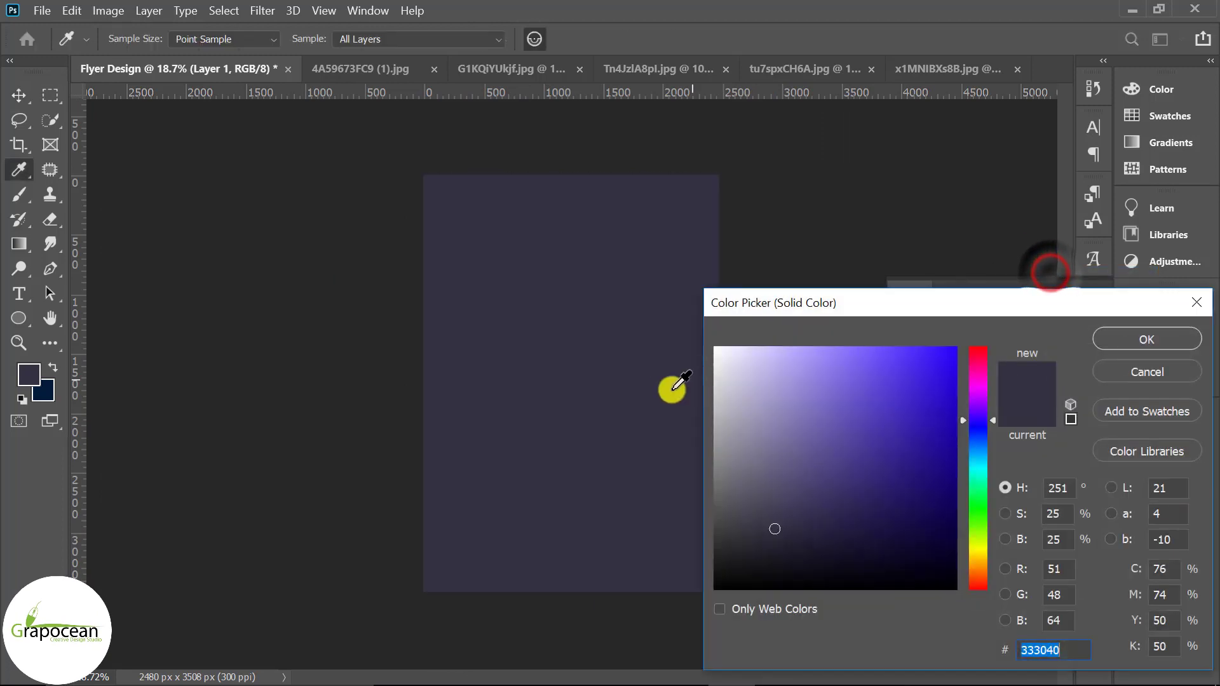
drag(739, 543, 673, 580)
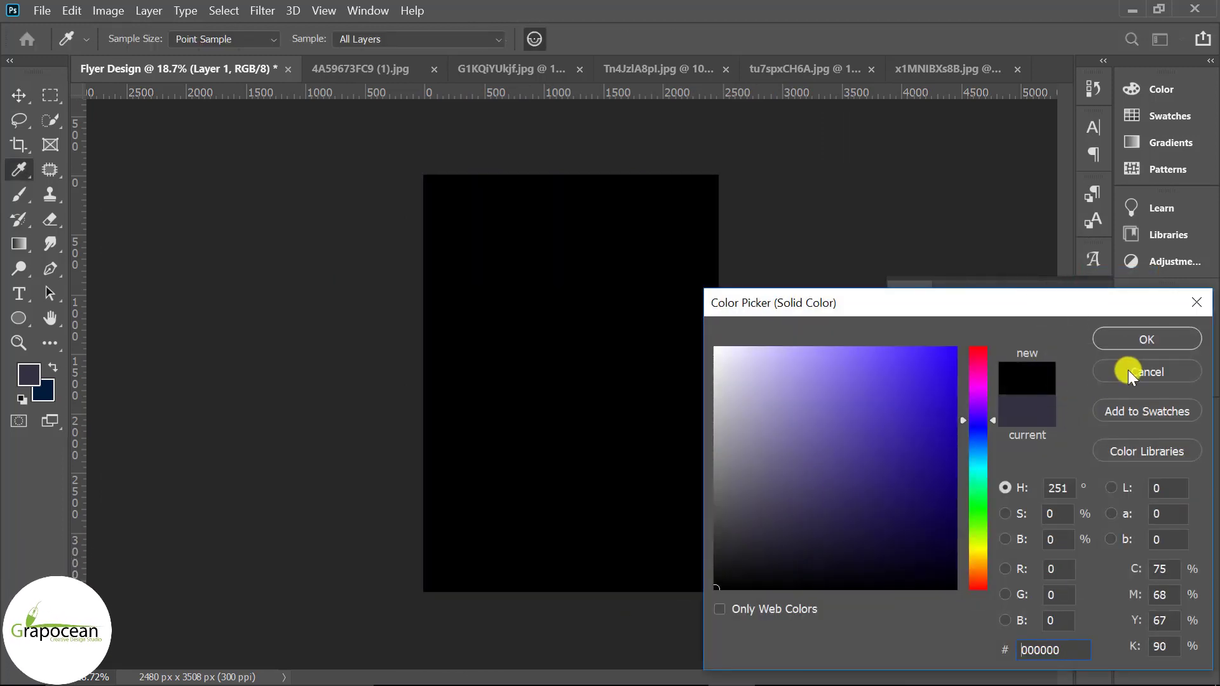
click(1125, 341)
Step: Clip the black fill to the photo in Color blend mode, making it greyscale
right_click(1029, 414)
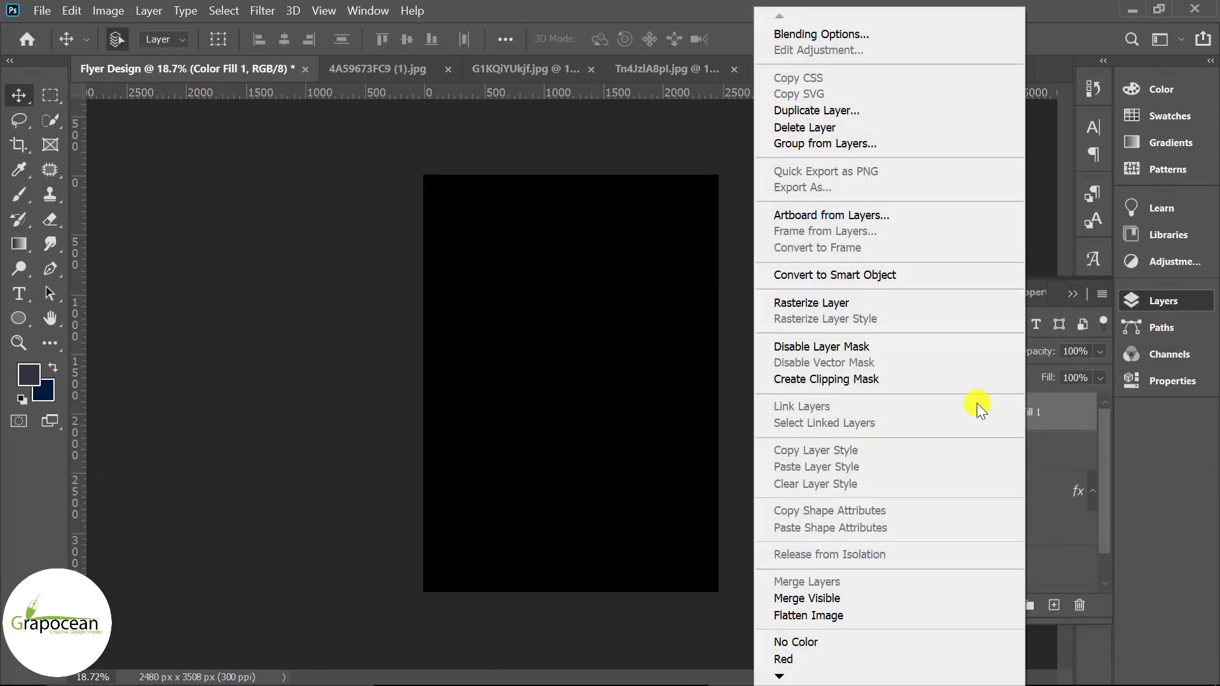
click(844, 381)
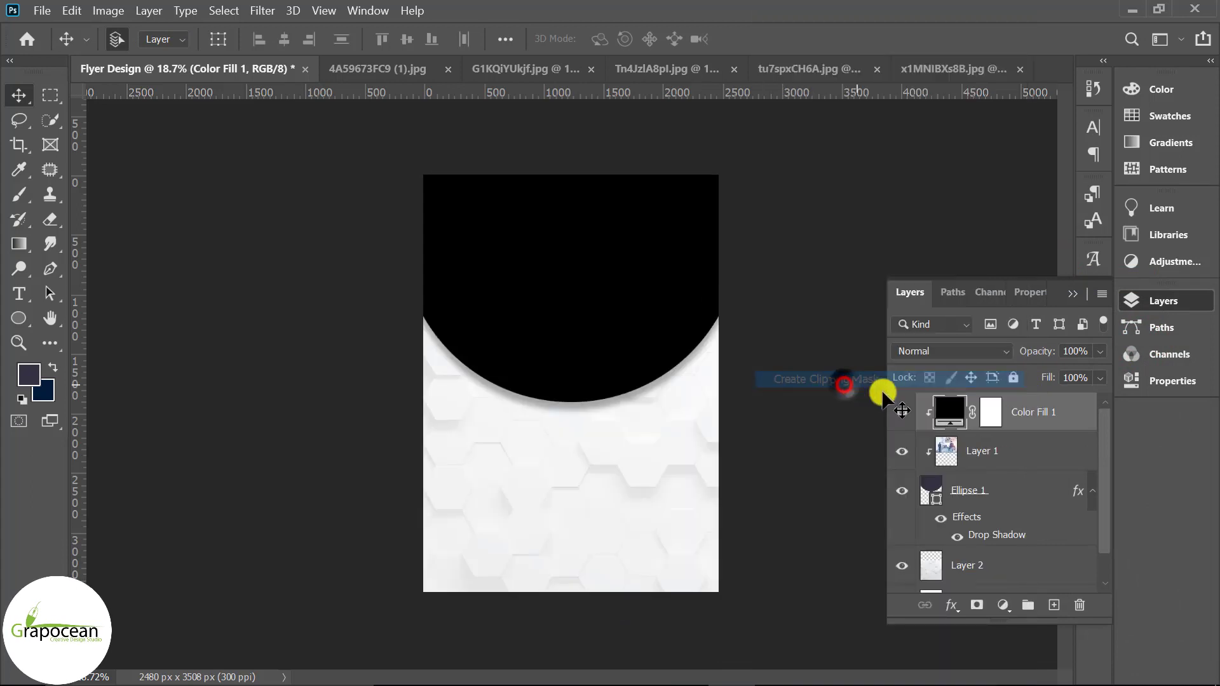
click(954, 350)
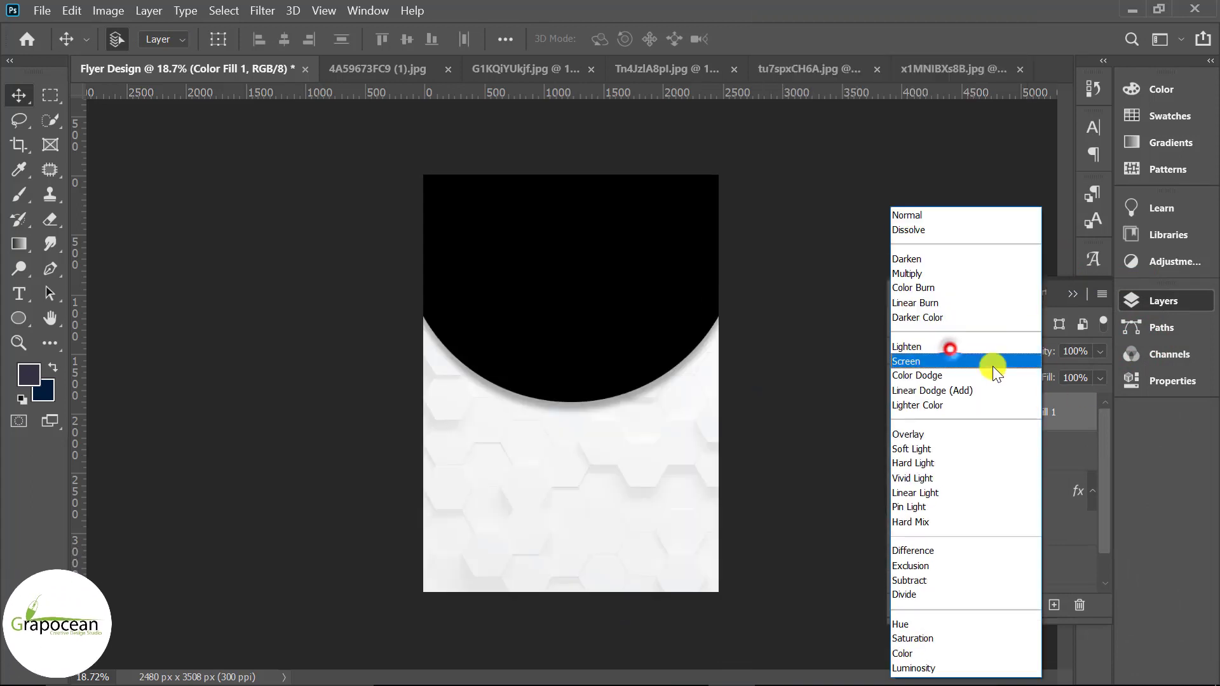
click(921, 653)
Step: Draw a yellow circle at the top-right edge and duplicate it as Ellipse 2 copy
click(1055, 605)
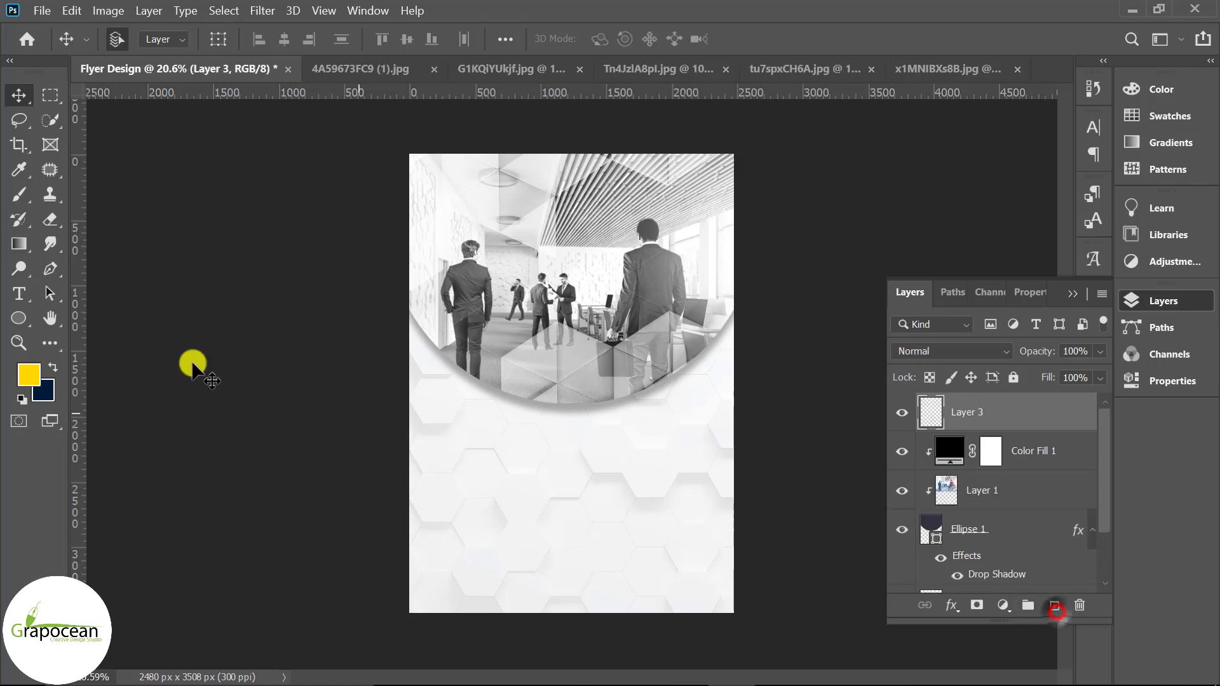
click(18, 318)
click(103, 348)
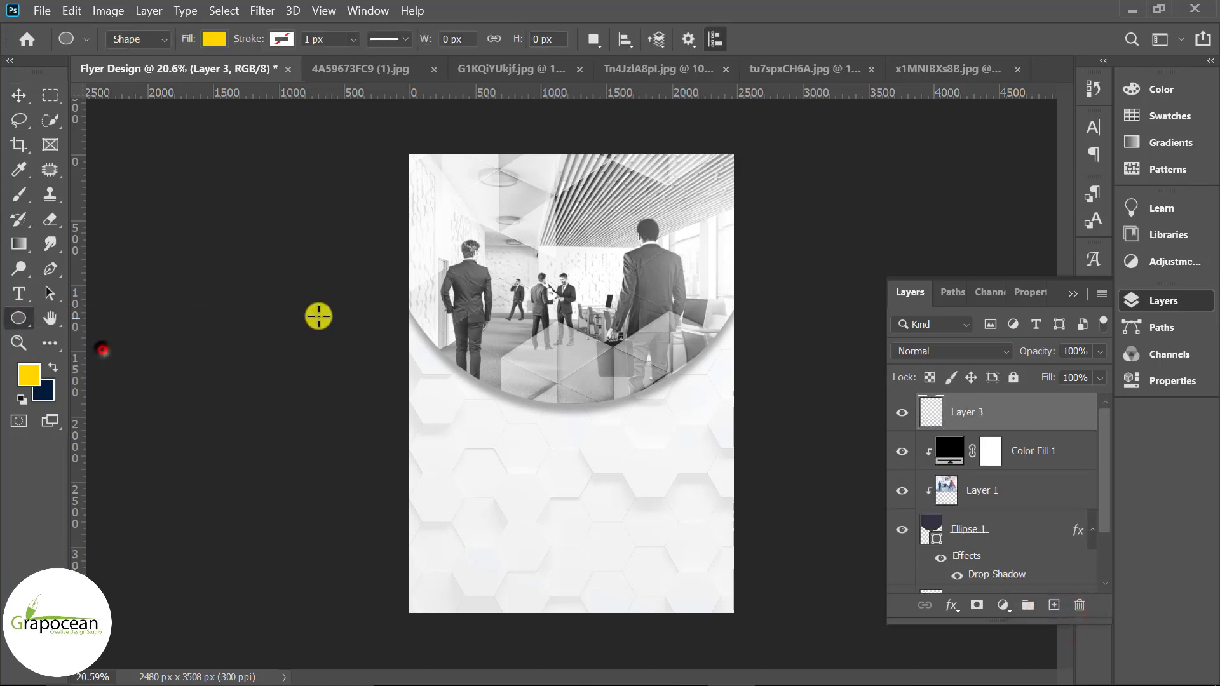
drag(471, 116, 626, 240)
key(v)
mouse_move(533, 202)
mouse_down()
mouse_move(663, 257)
mouse_move(567, 264)
mouse_move(551, 375)
mouse_move(580, 403)
mouse_move(563, 410)
mouse_move(571, 429)
mouse_move(585, 441)
mouse_move(680, 408)
mouse_move(689, 373)
mouse_move(506, 269)
mouse_move(553, 232)
mouse_move(667, 181)
mouse_move(664, 149)
mouse_up()
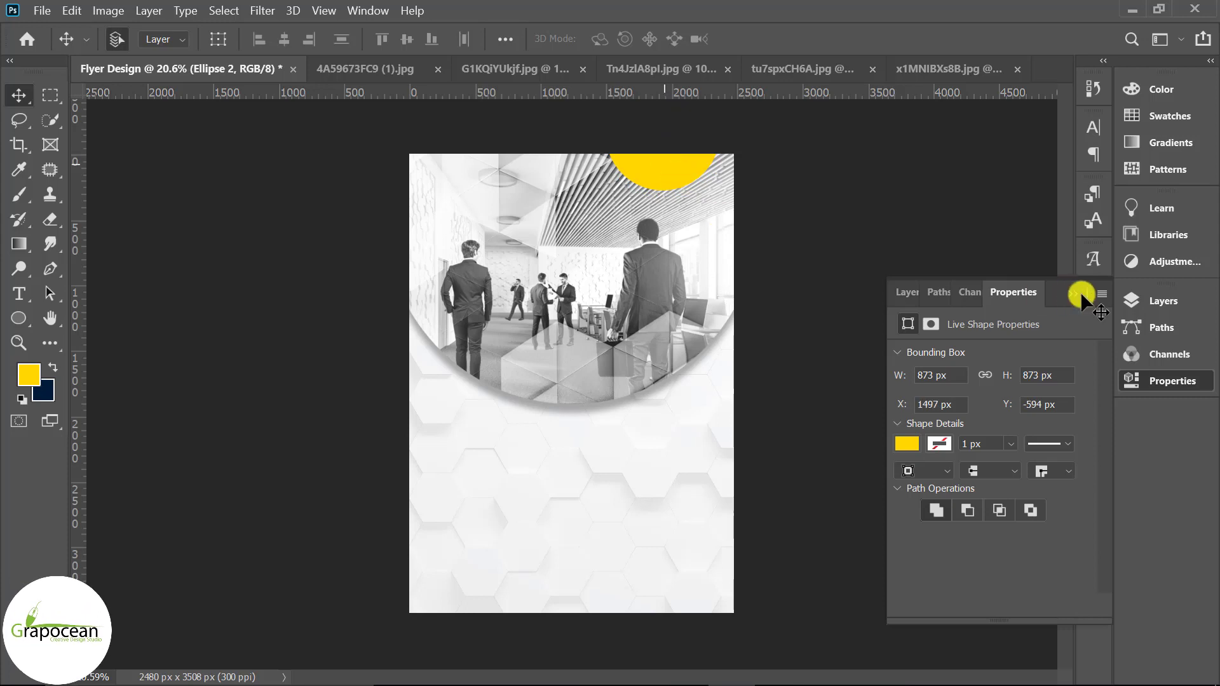
click(1071, 293)
click(1166, 302)
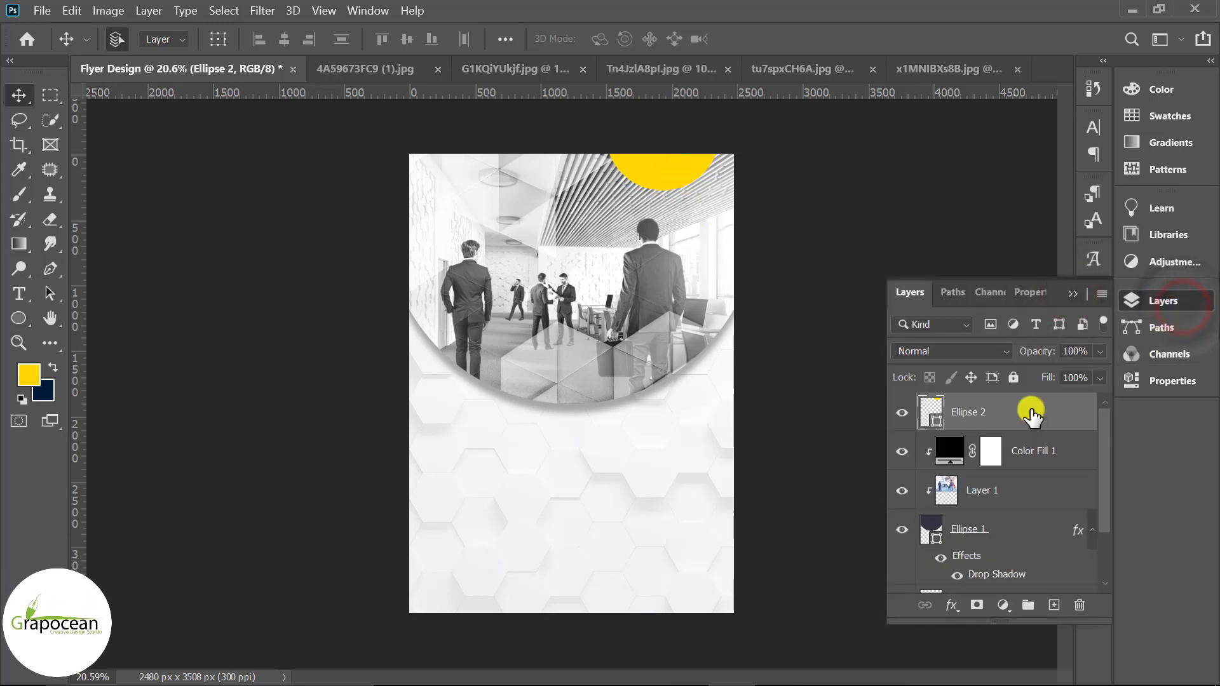
key(ctrl+j)
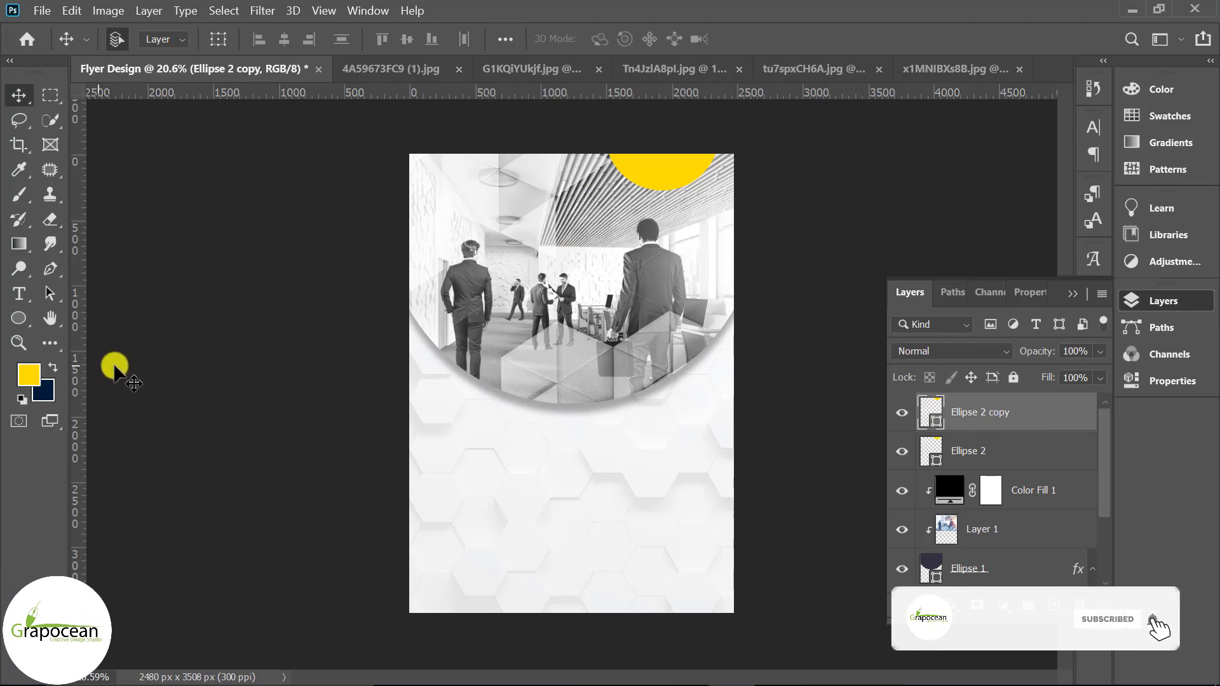
Step: Enlarge Ellipse 2 copy proportionally to 1412.51 px via linked W/H in Properties
click(368, 11)
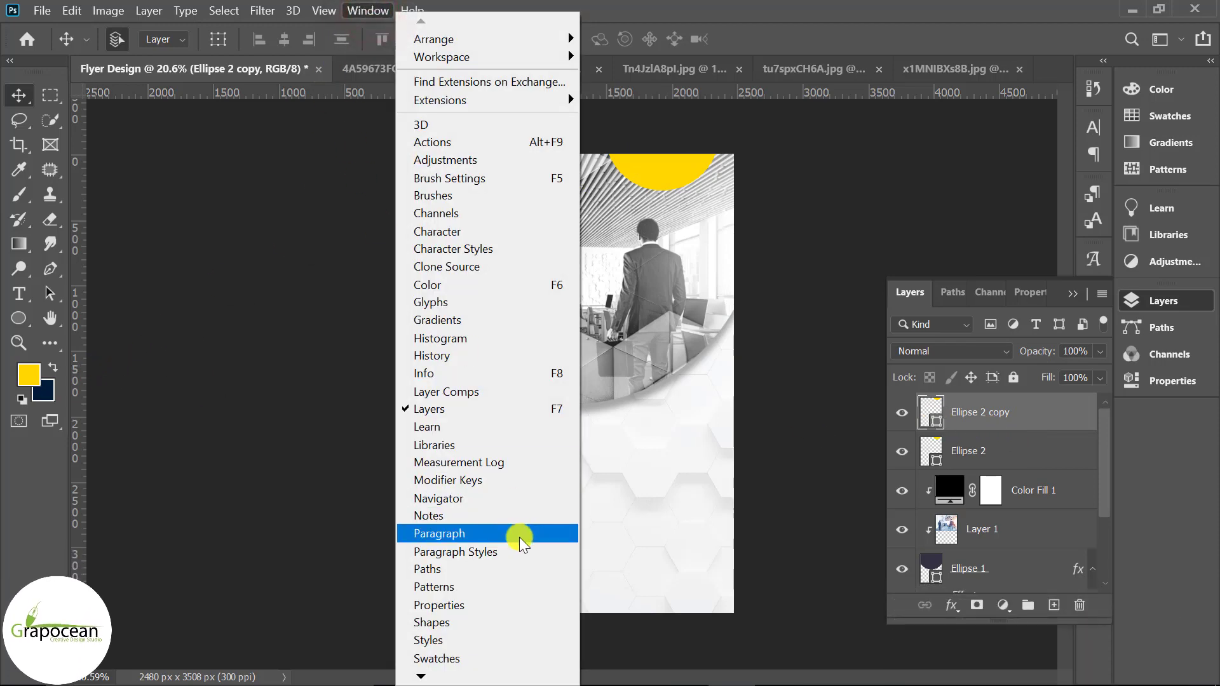
click(500, 605)
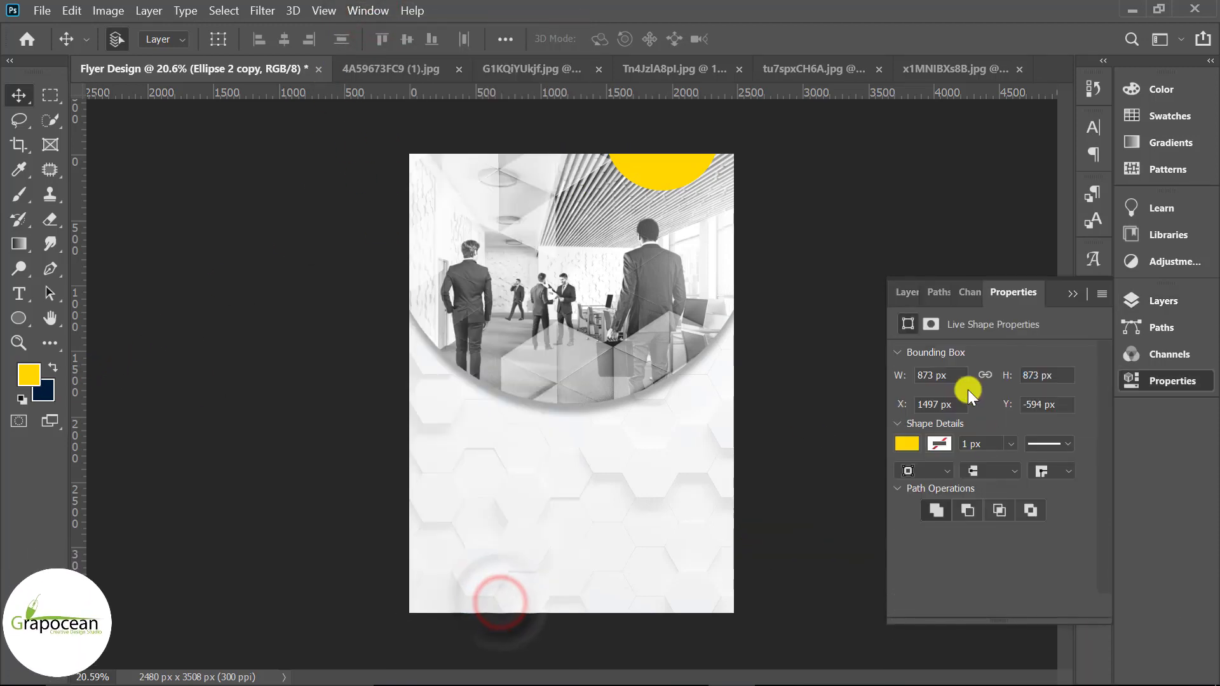
click(985, 375)
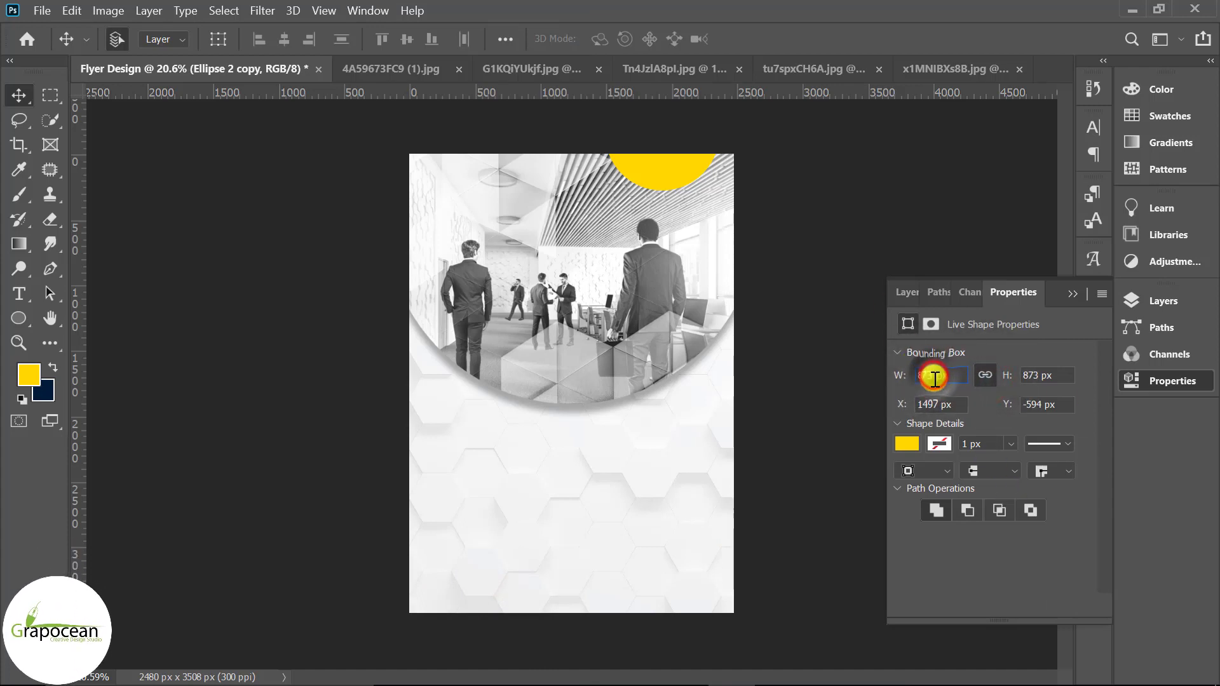
click(934, 375)
text(*)
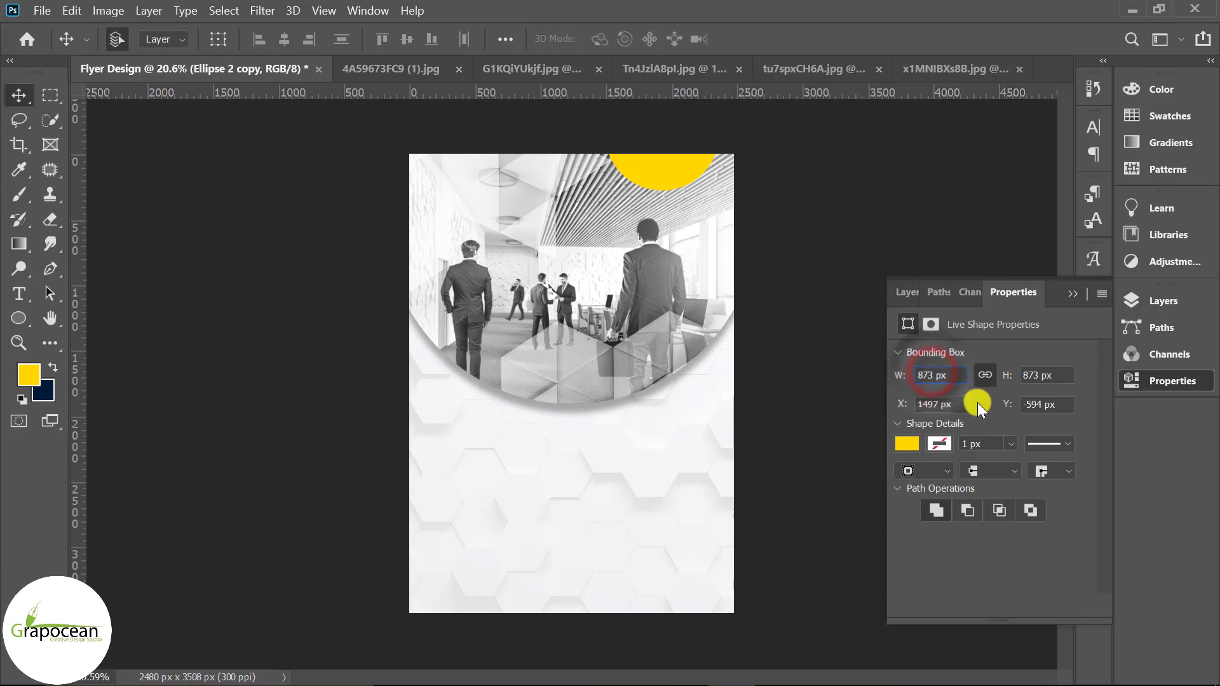
text(18)
key(Return)
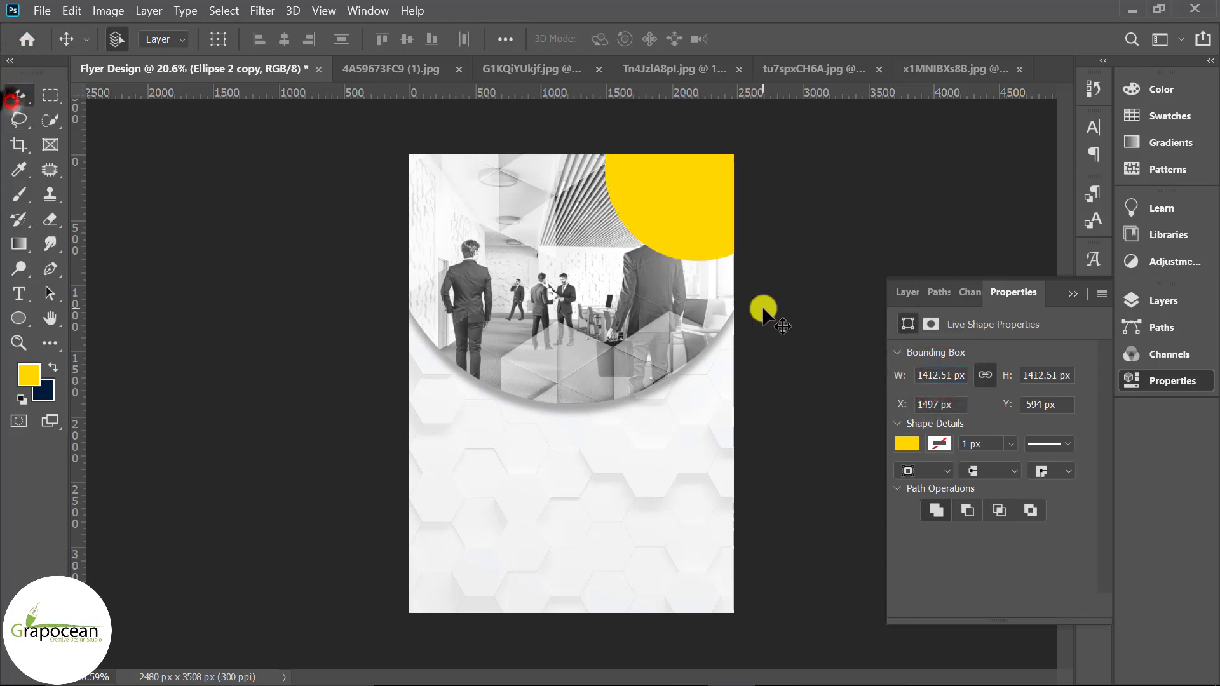
click(1070, 292)
Step: Move the smaller Ellipse 2 circle left along the top edge
click(1163, 301)
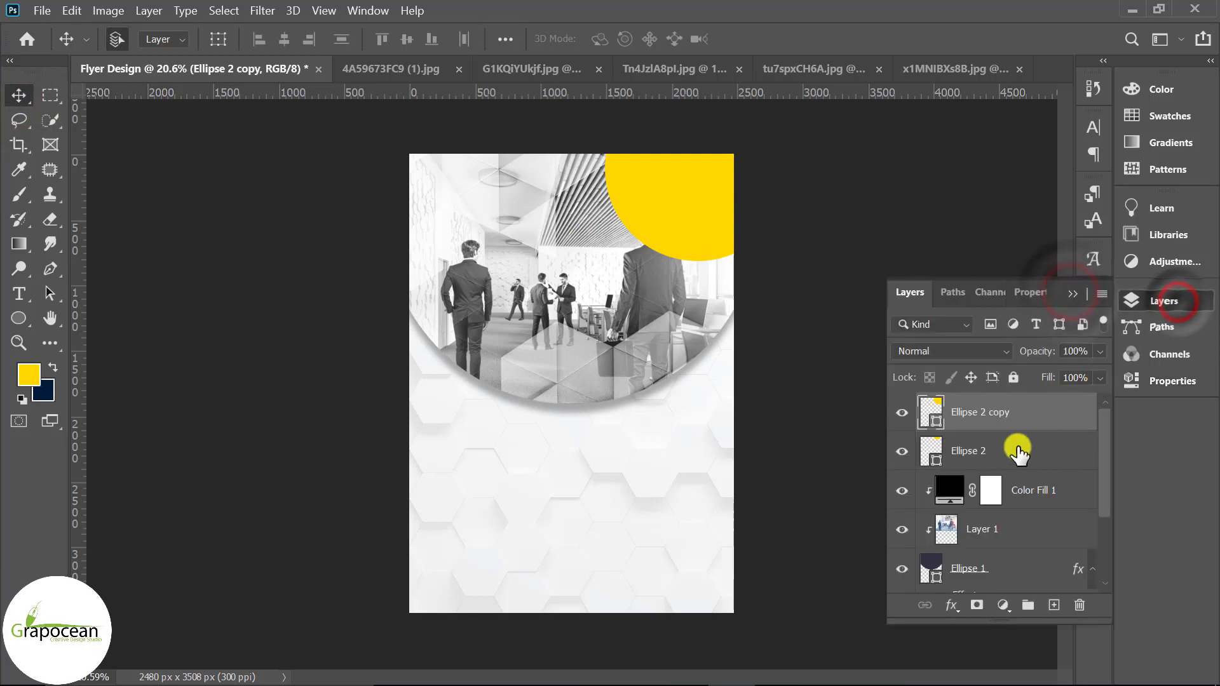
click(981, 451)
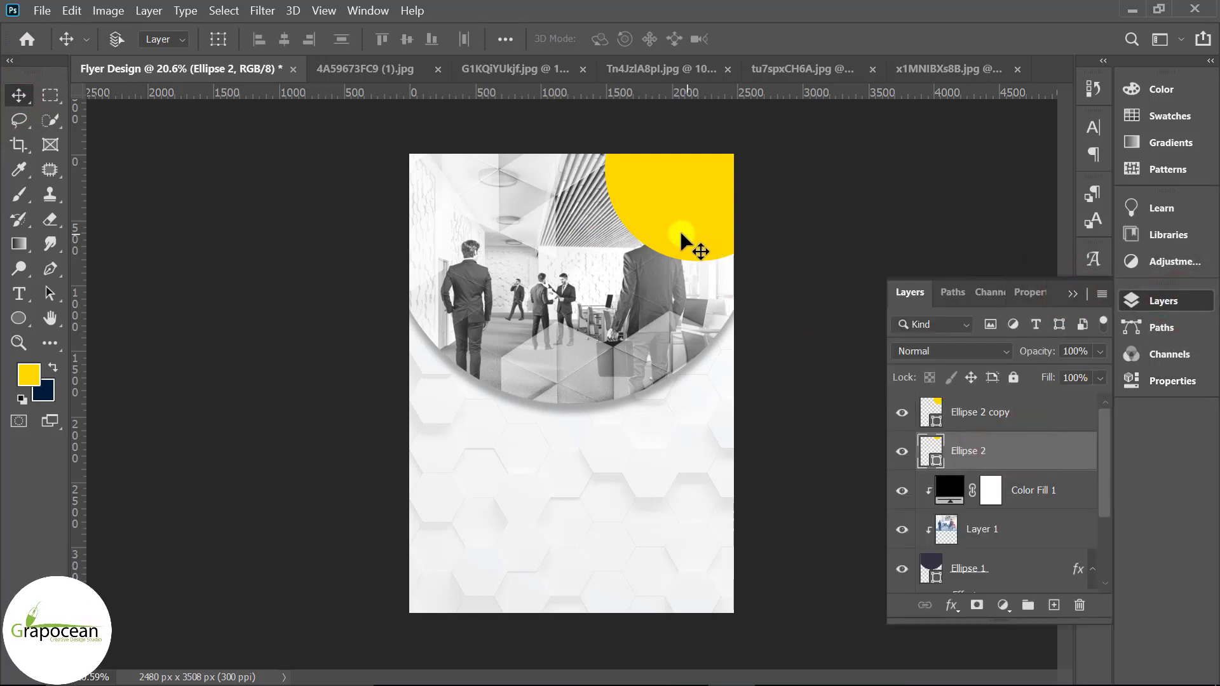
key(ctrl+t)
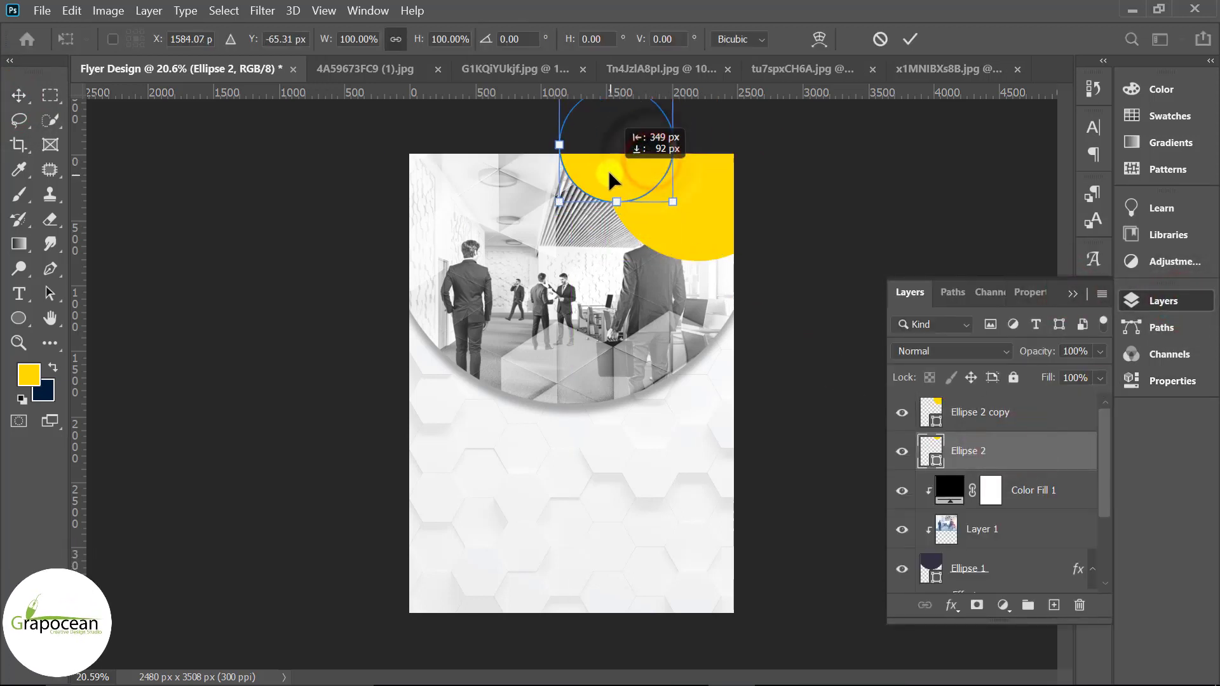
drag(633, 171, 615, 190)
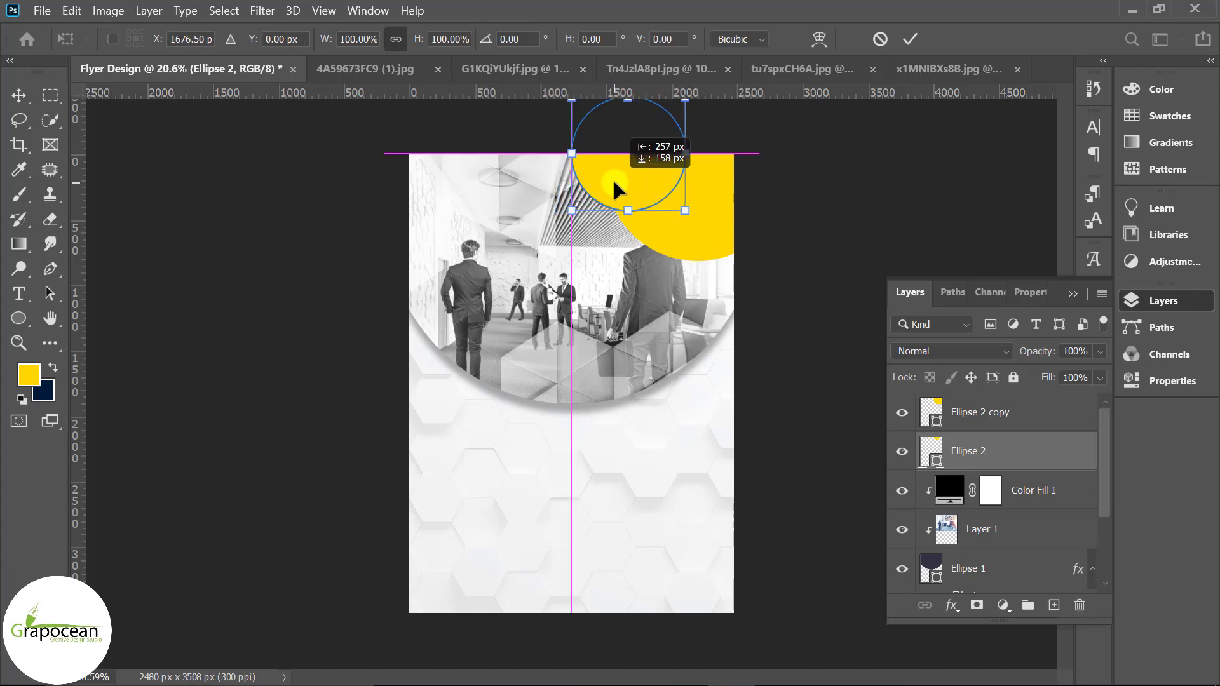
click(910, 38)
Step: Set Ellipse 2 to 55% opacity and Ellipse 2 copy to 73%
click(1098, 351)
drag(1074, 375, 1059, 374)
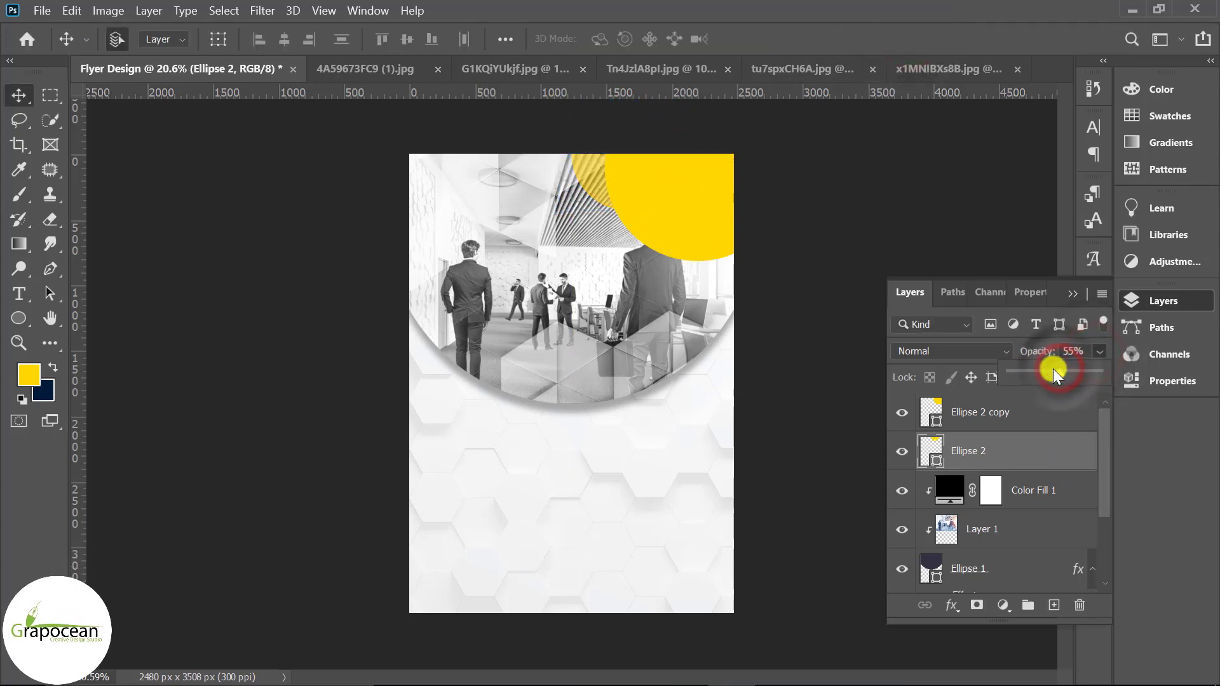
click(641, 295)
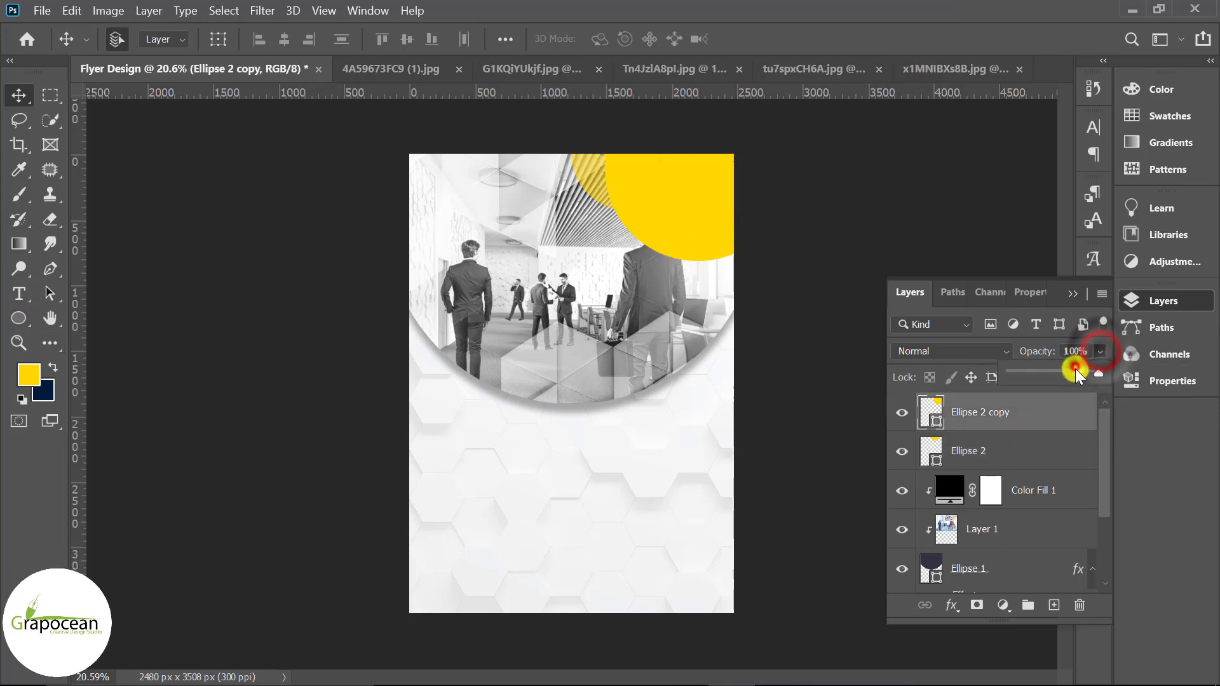
drag(1076, 375, 1071, 376)
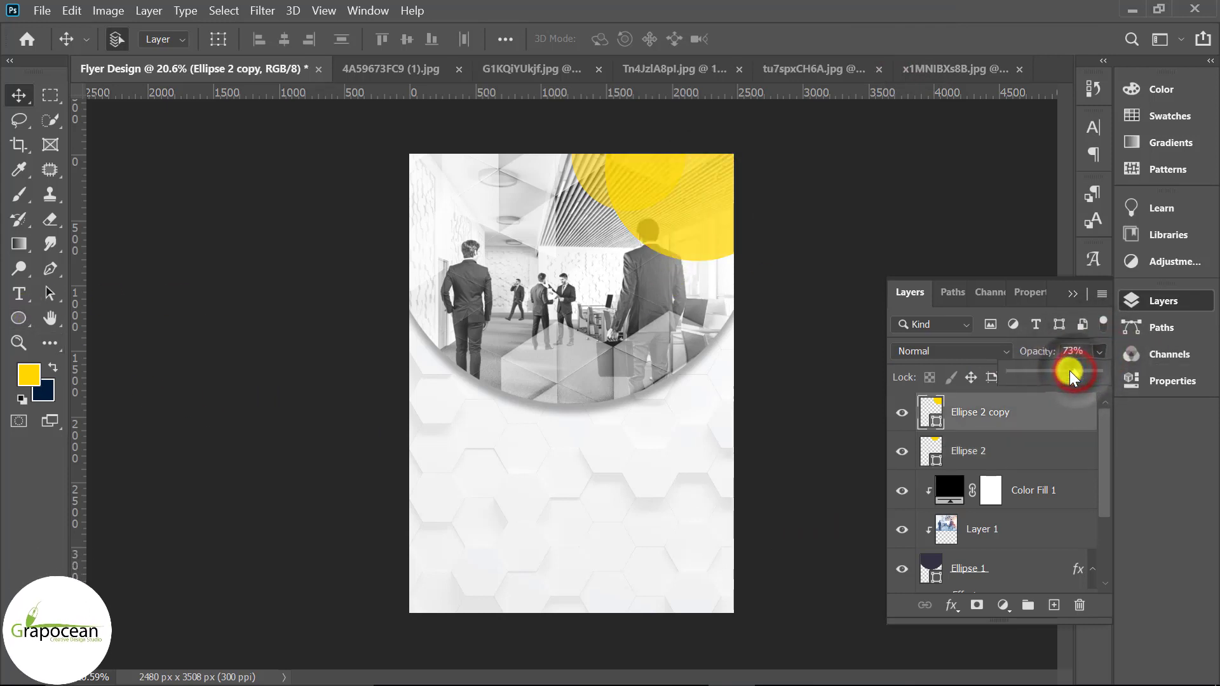
click(1074, 294)
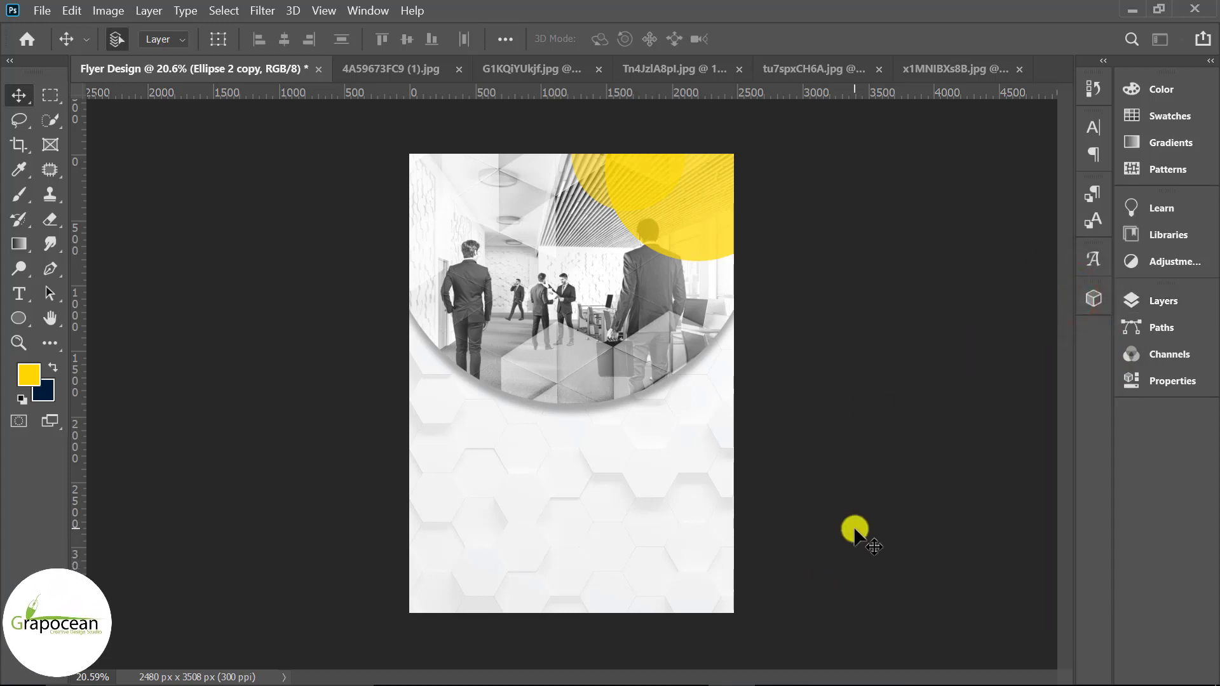
Step: Open qrcode from the Desktop's Id card Design folder
click(42, 11)
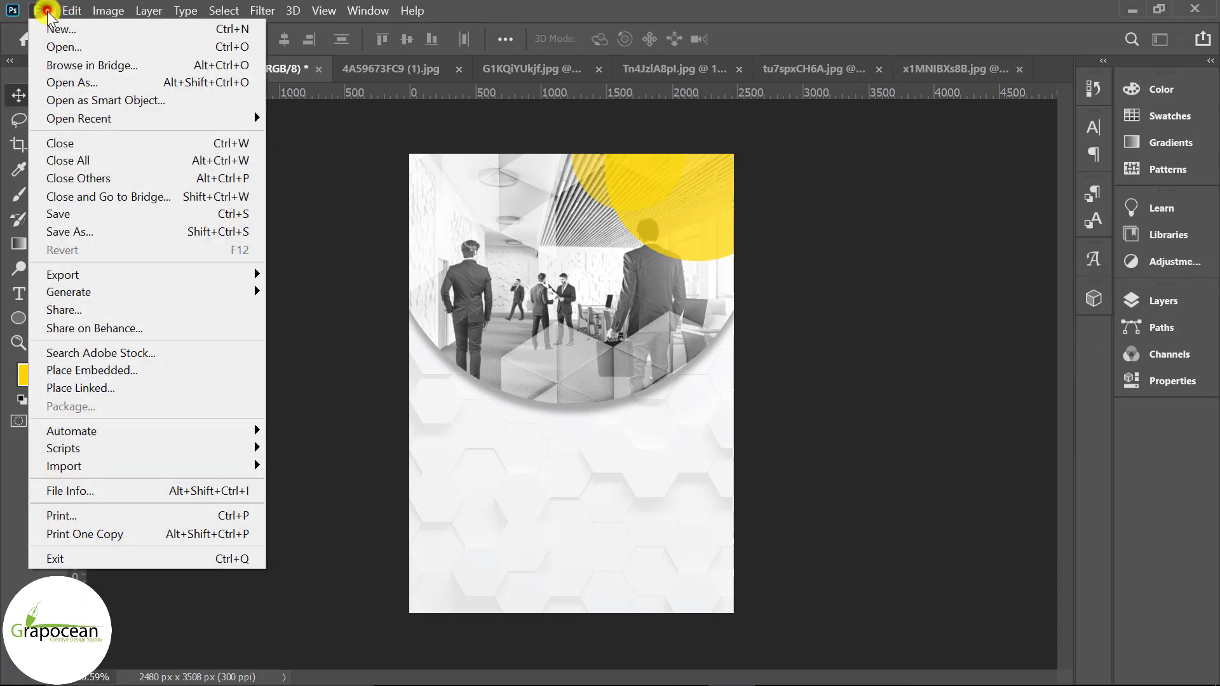
click(61, 42)
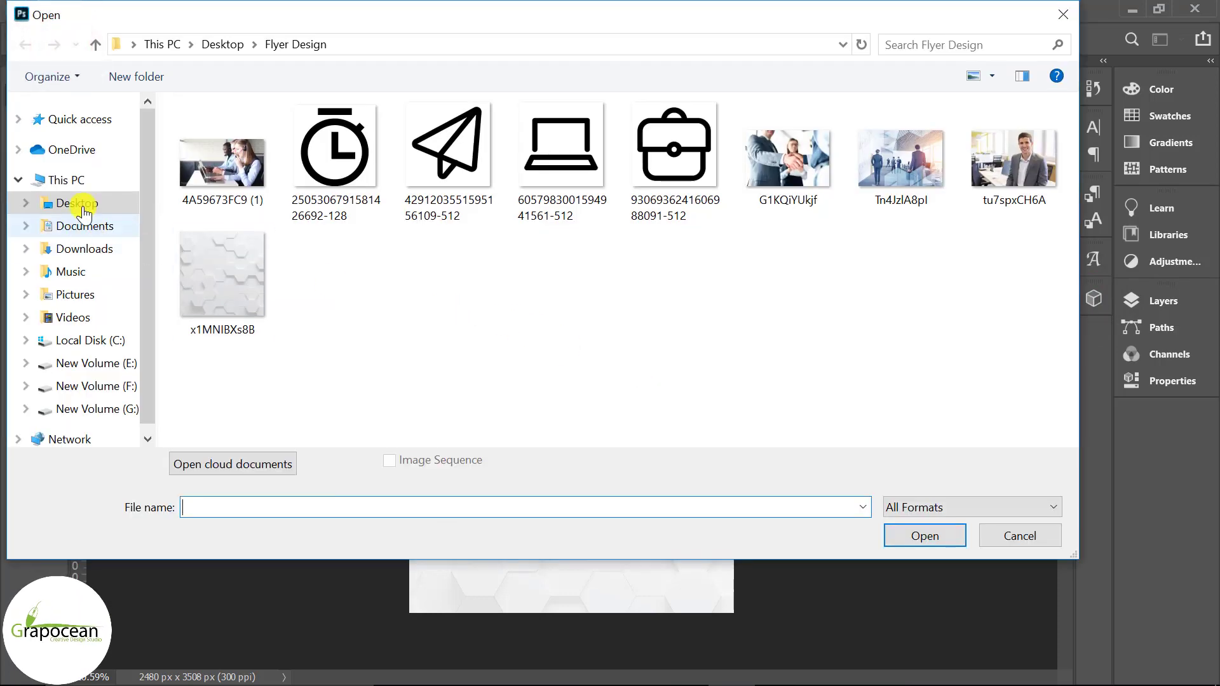
click(84, 211)
double_click(231, 289)
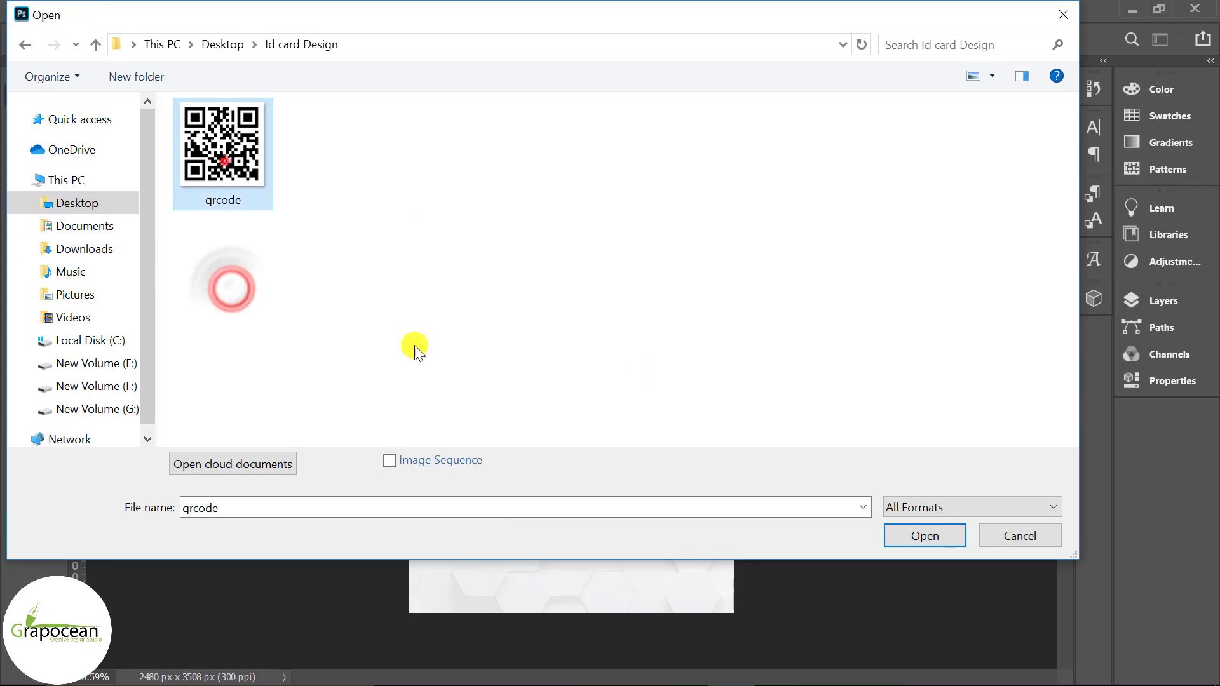
click(923, 535)
Step: Copy the QR code into the flyer and scale it up in the top-right corner
mouse_move(566, 360)
mouse_down()
mouse_move(314, 162)
mouse_move(667, 215)
mouse_move(701, 237)
mouse_move(662, 193)
mouse_up()
key(ctrl+t)
scroll(710, 205, up, 3)
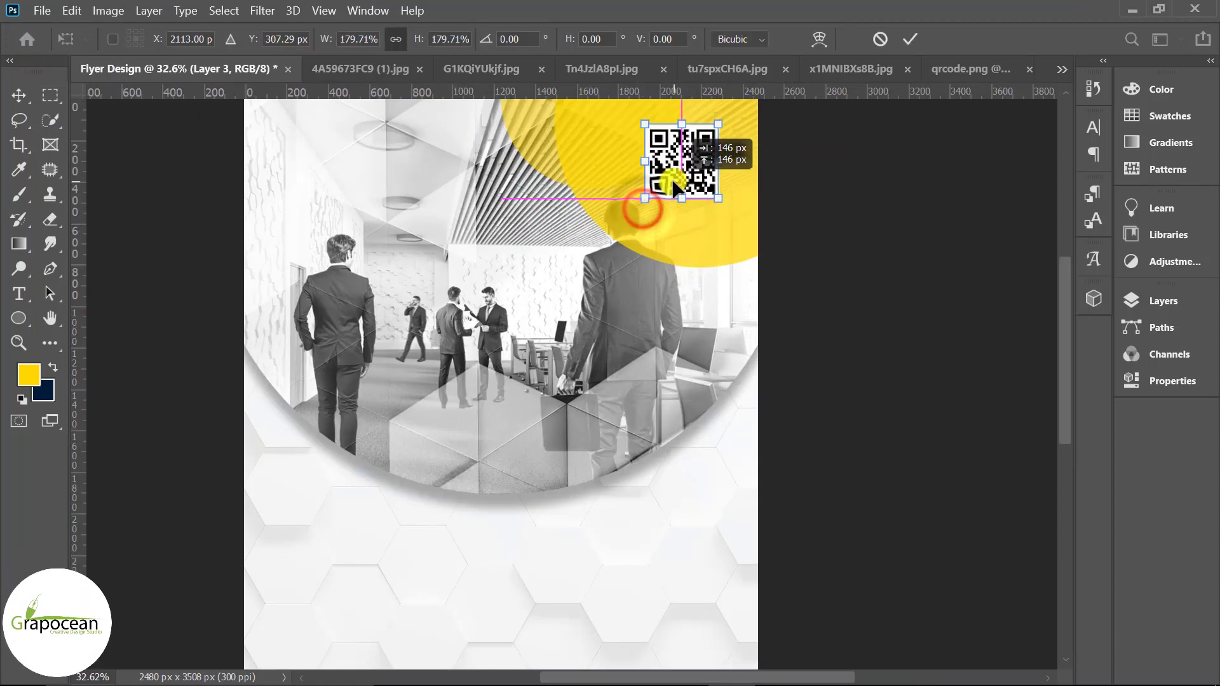
key(Return)
scroll(890, 508, down, 3)
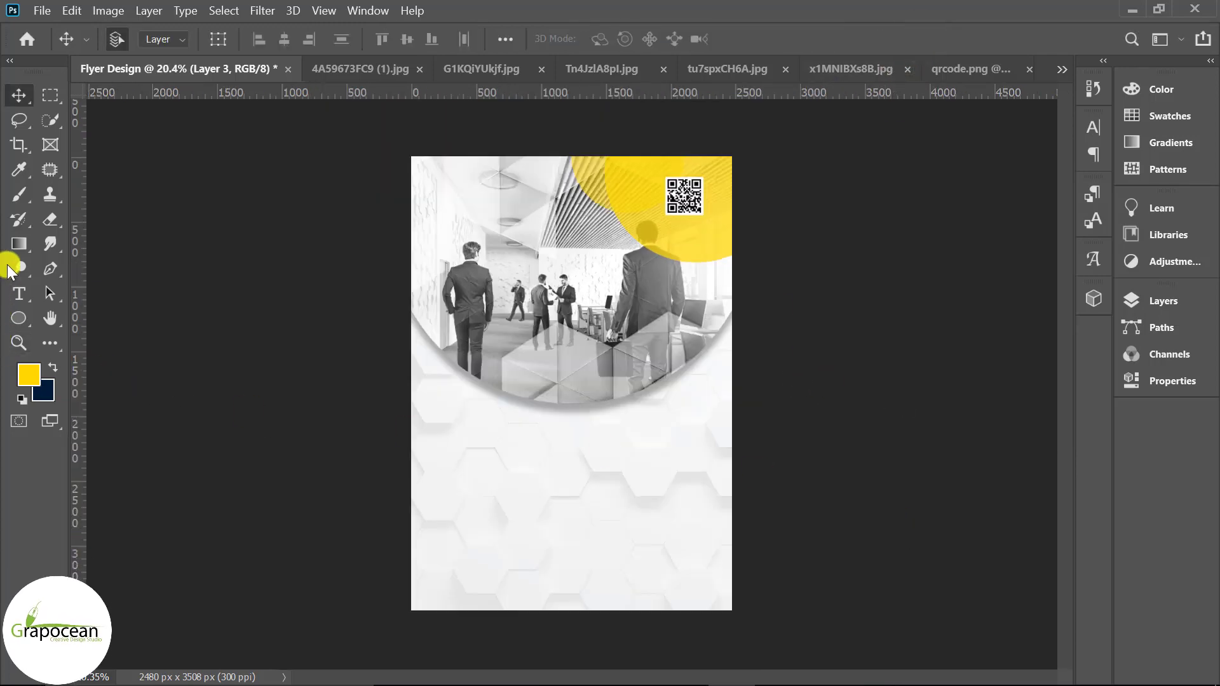
Step: Add a 'We Provide Best' text line above the people, about 15.89 pt in Akrobat
click(18, 297)
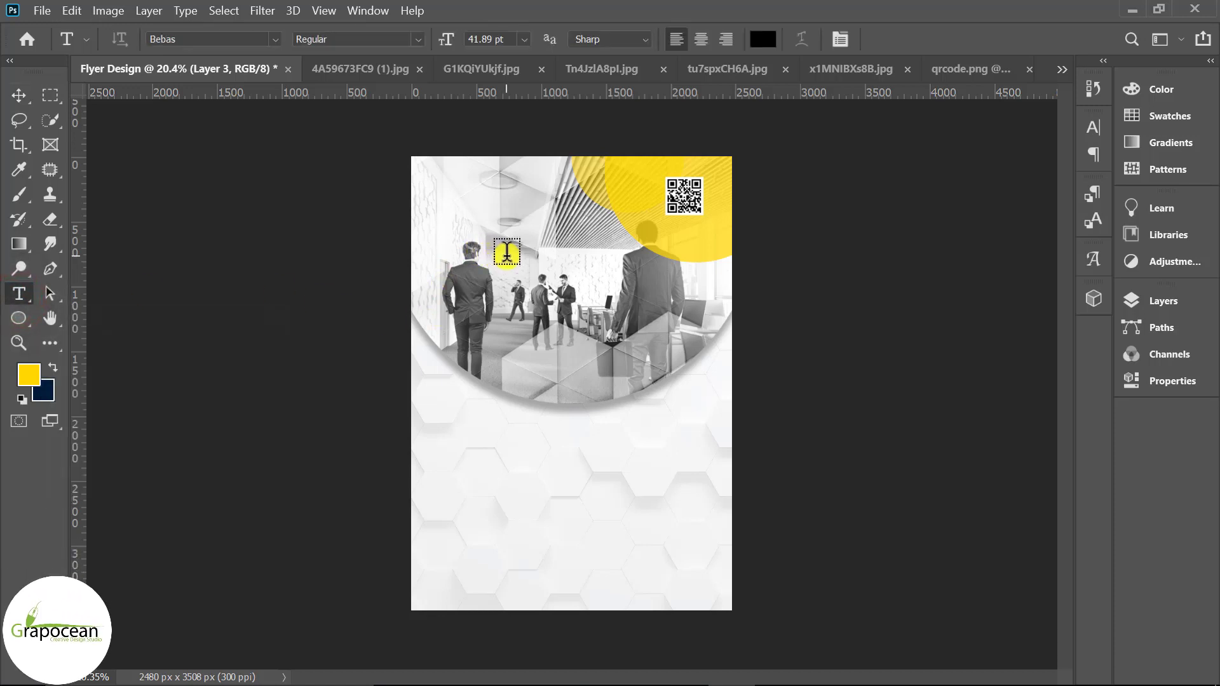
click(497, 257)
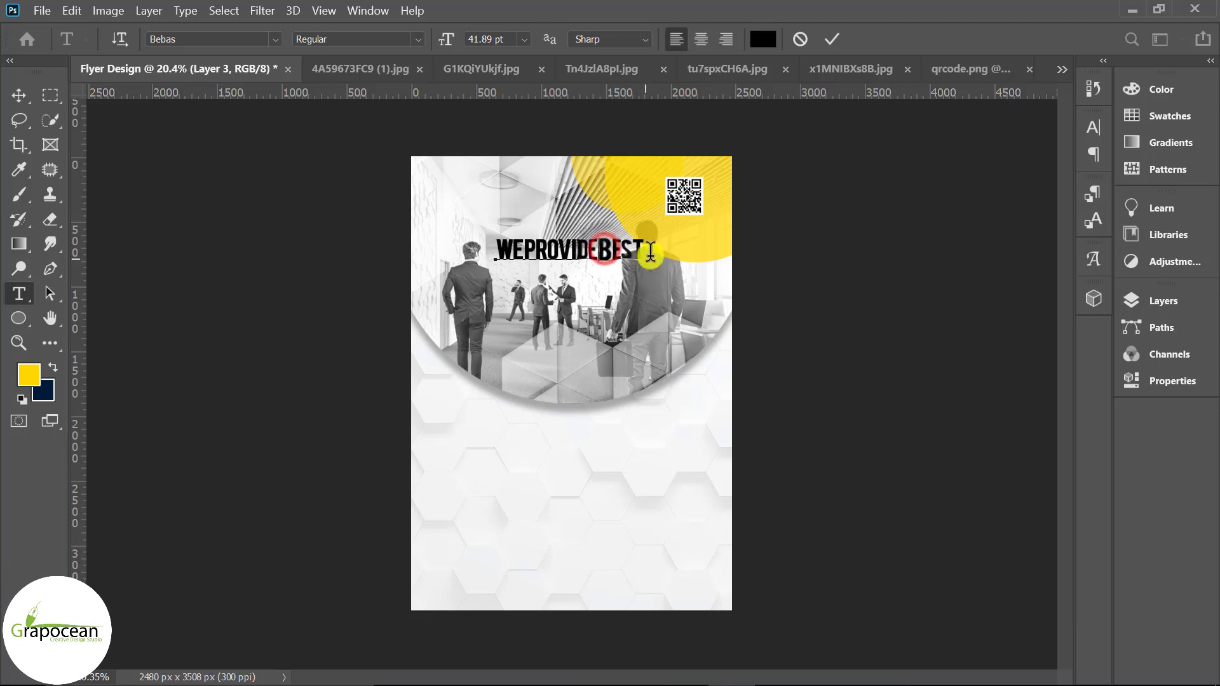
key(ctrl+a)
click(502, 39)
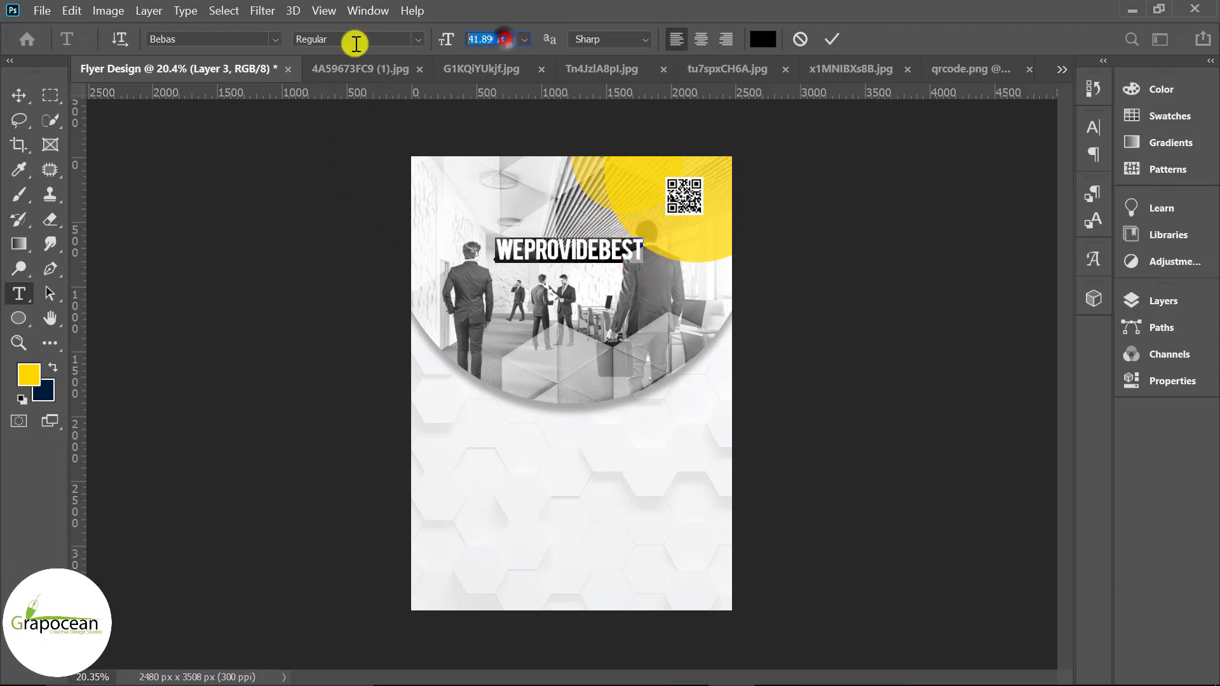
drag(437, 44, 420, 51)
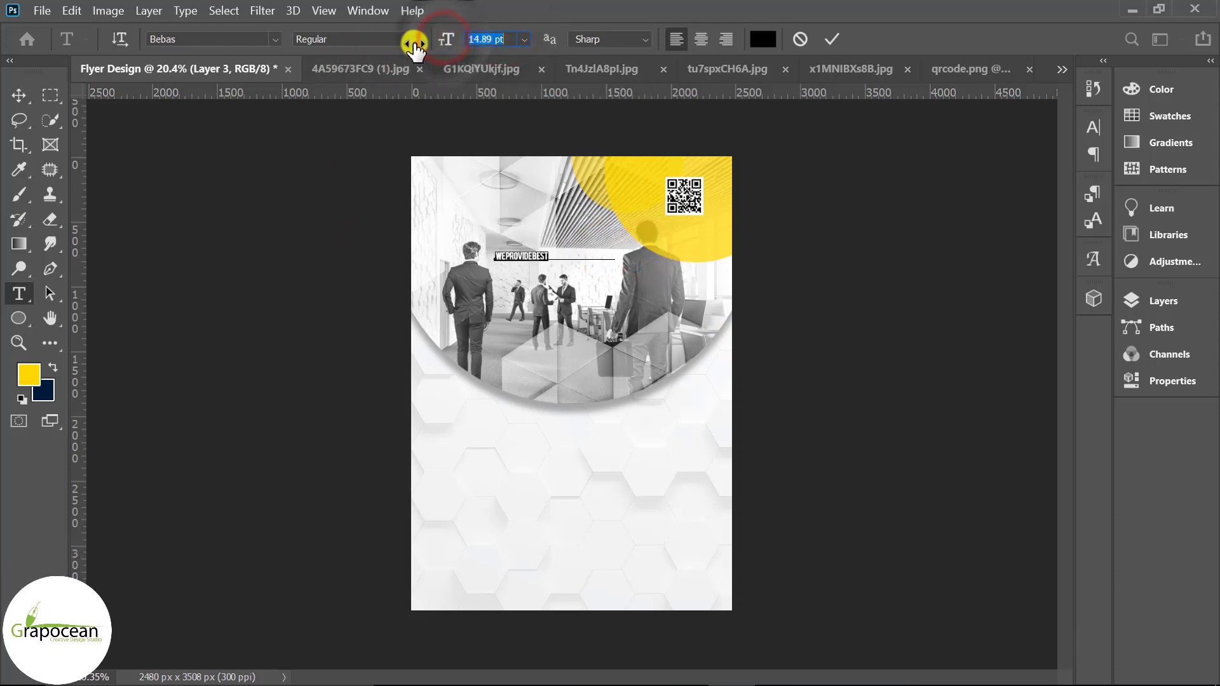
click(274, 39)
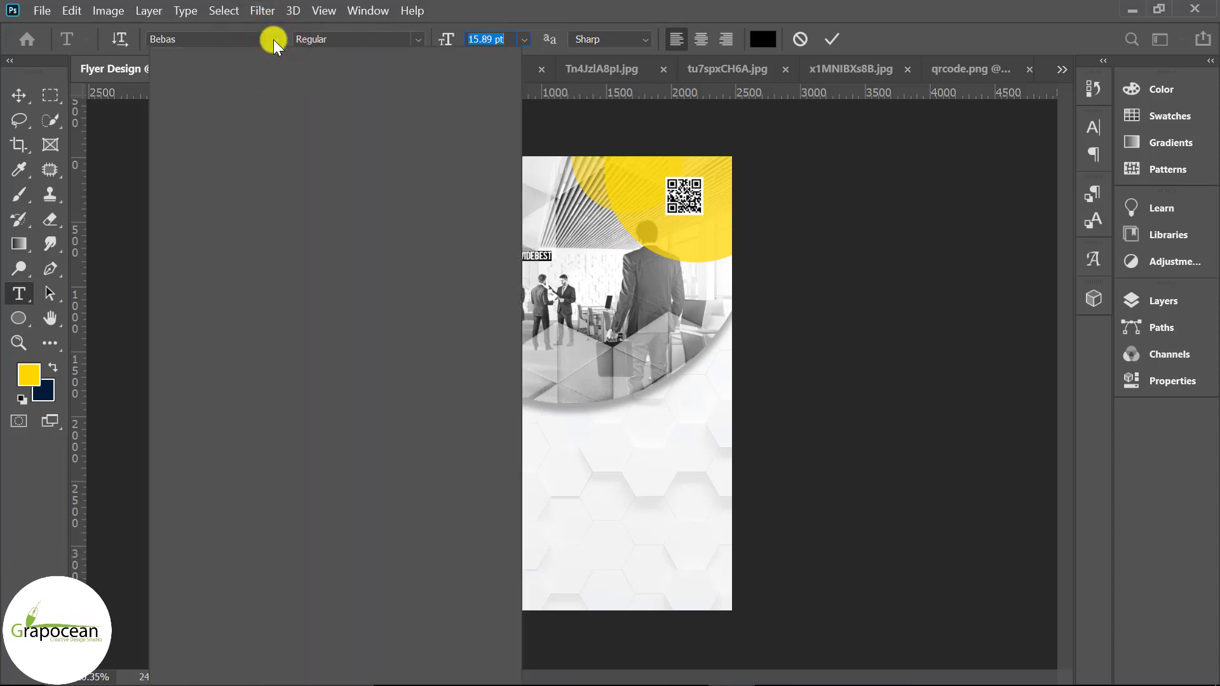
click(367, 114)
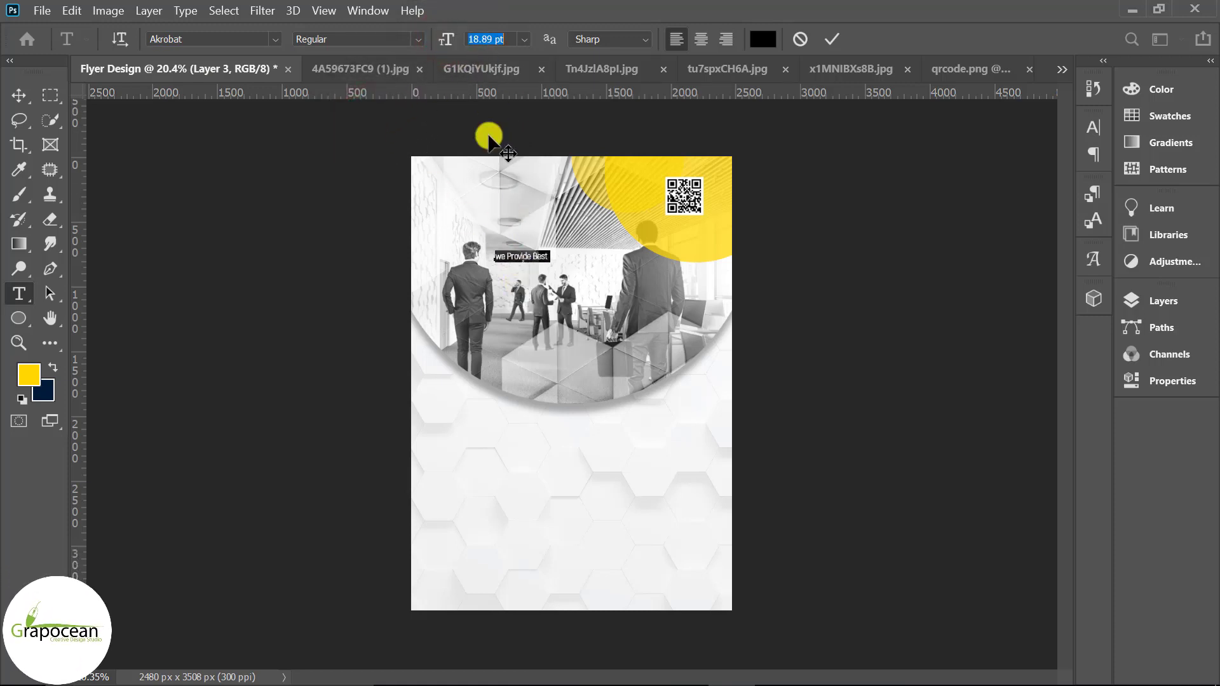
Step: Colour the 'We Provide Best' text dark grey 2d2929
ctrl+click(498, 261)
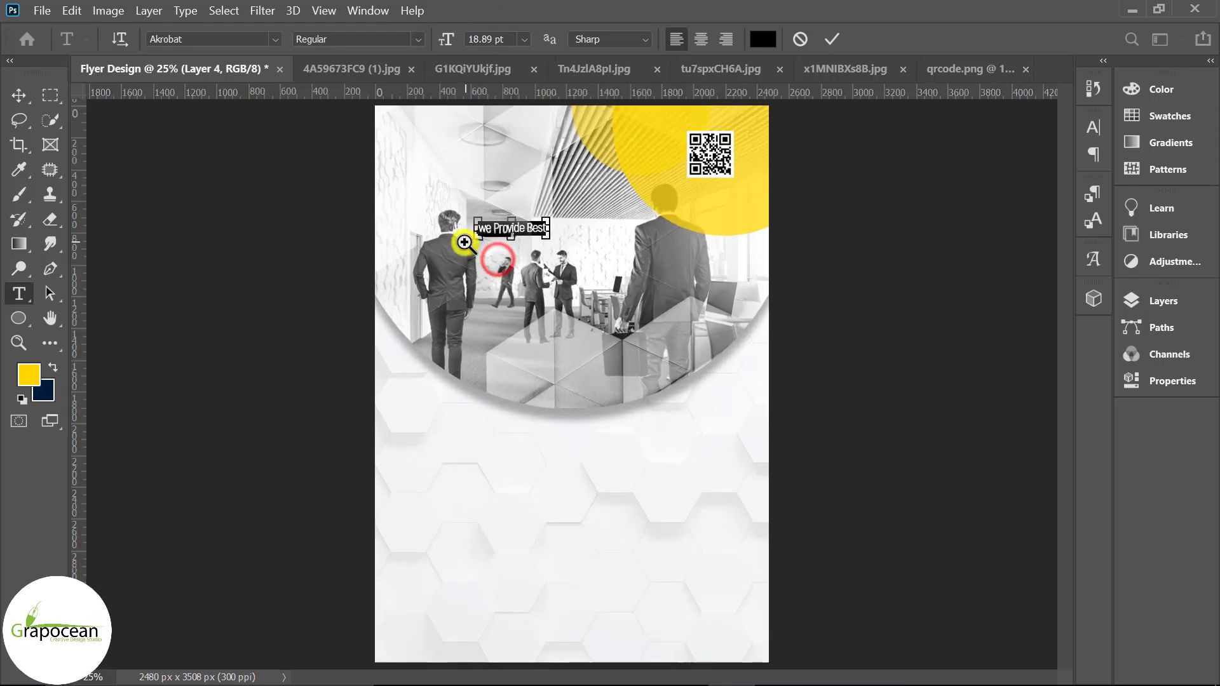
ctrl+click(464, 240)
click(445, 217)
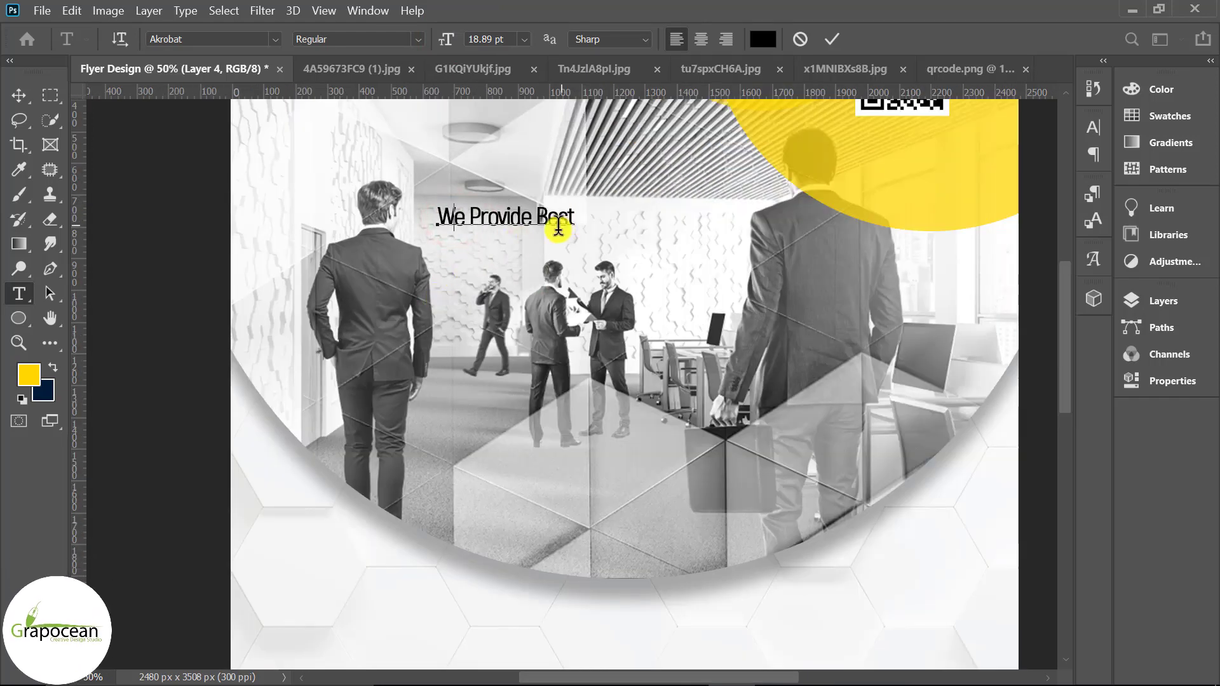
drag(575, 219, 437, 219)
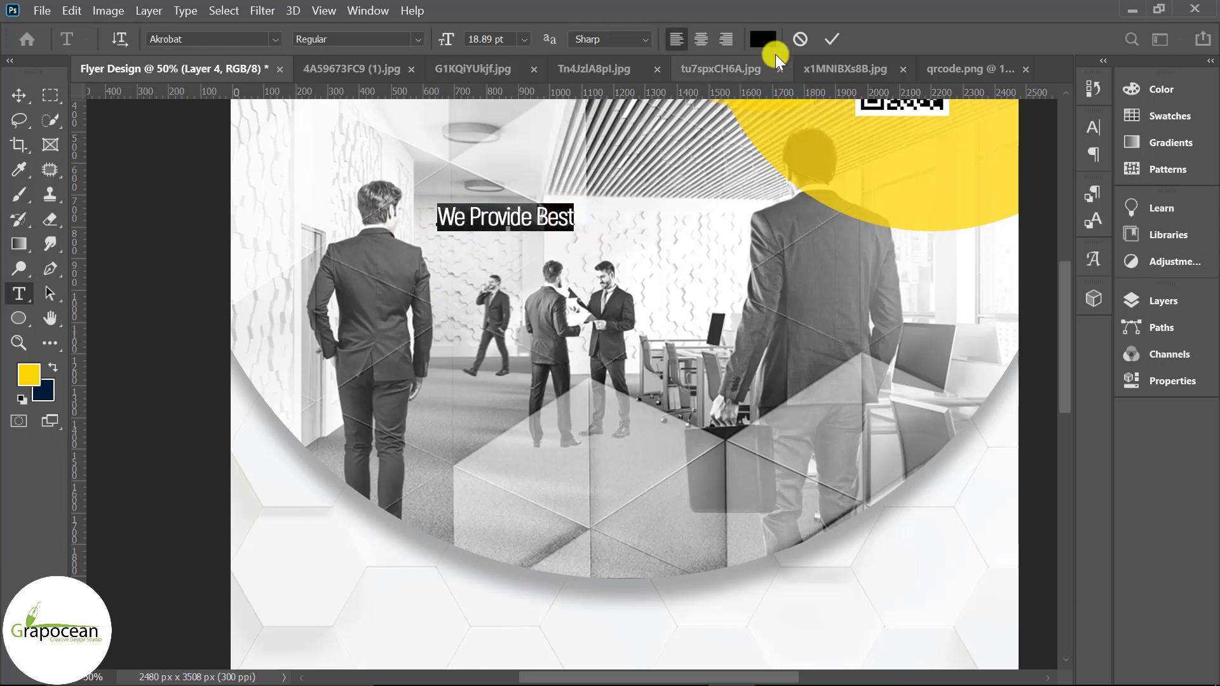
click(770, 45)
click(918, 194)
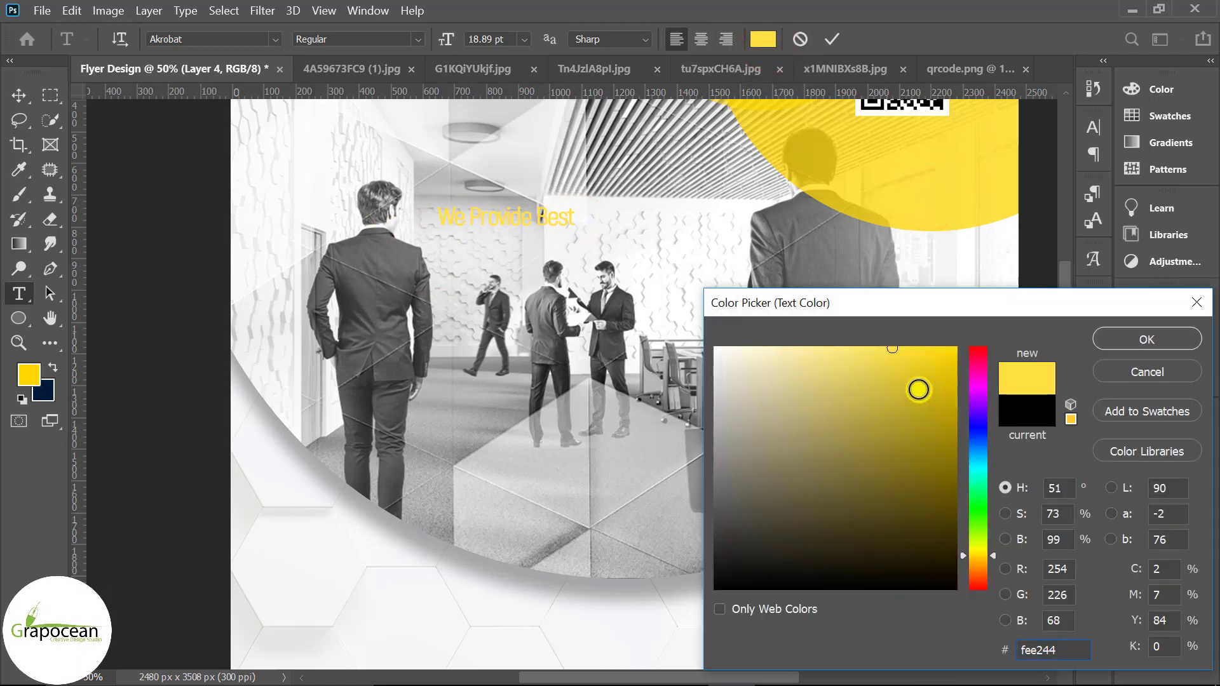
drag(917, 424, 860, 467)
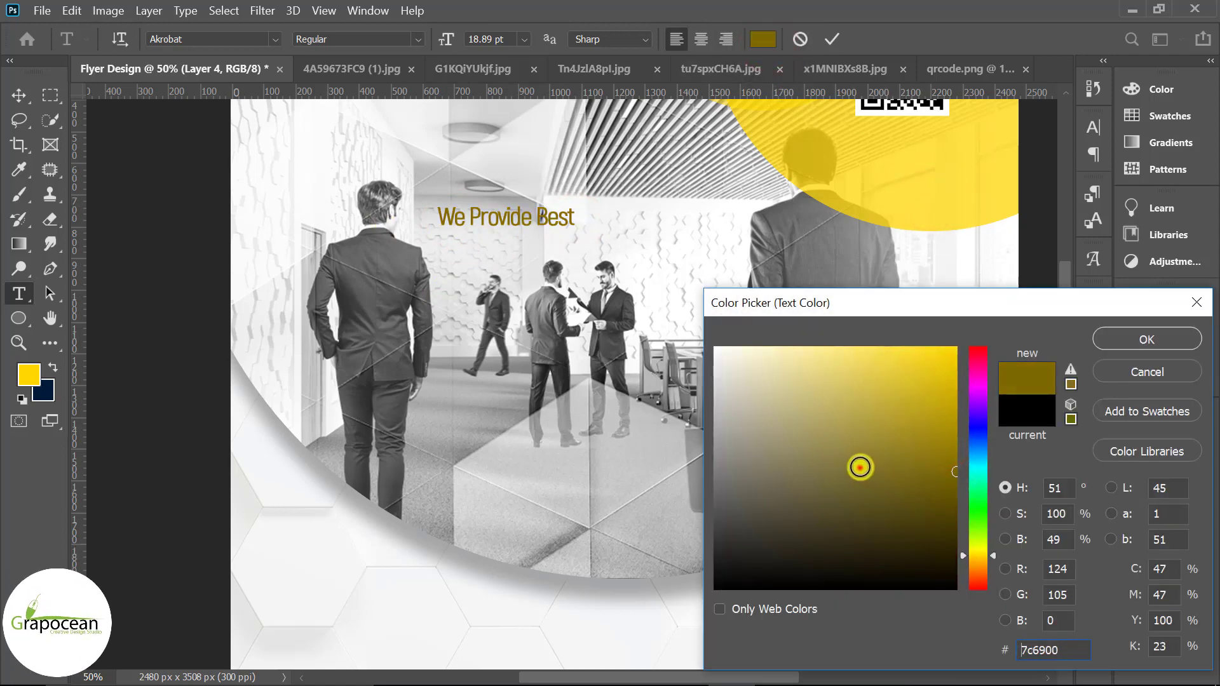
click(698, 509)
drag(788, 469, 708, 473)
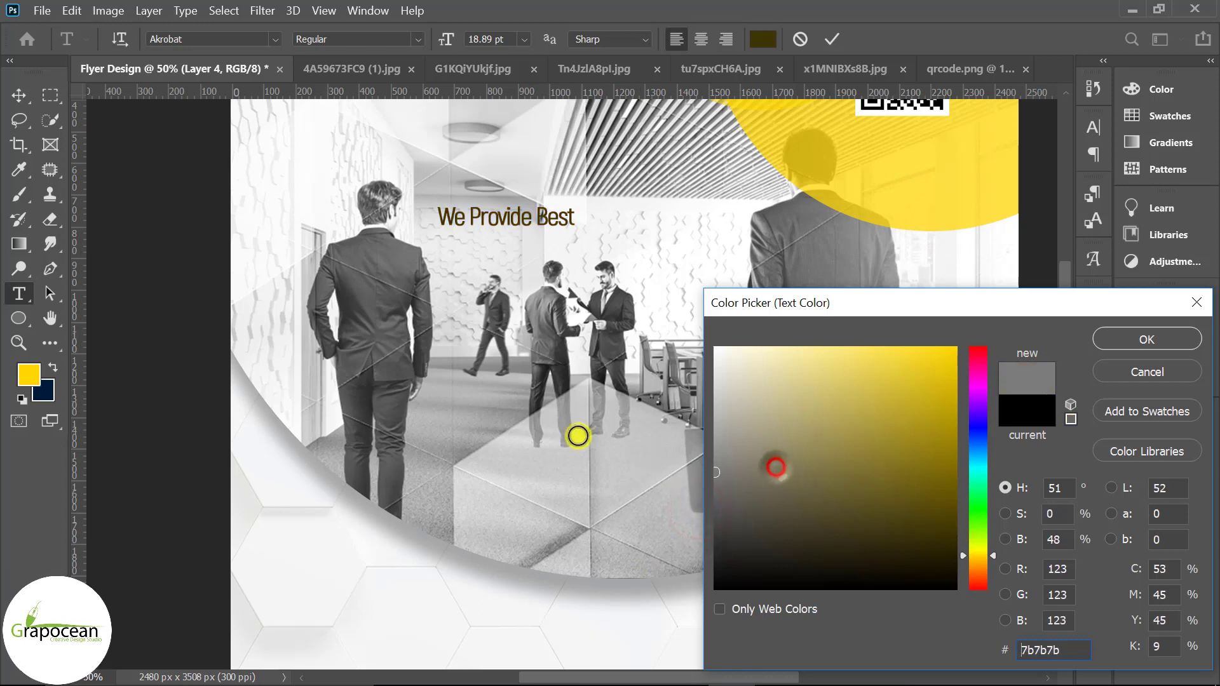
click(371, 300)
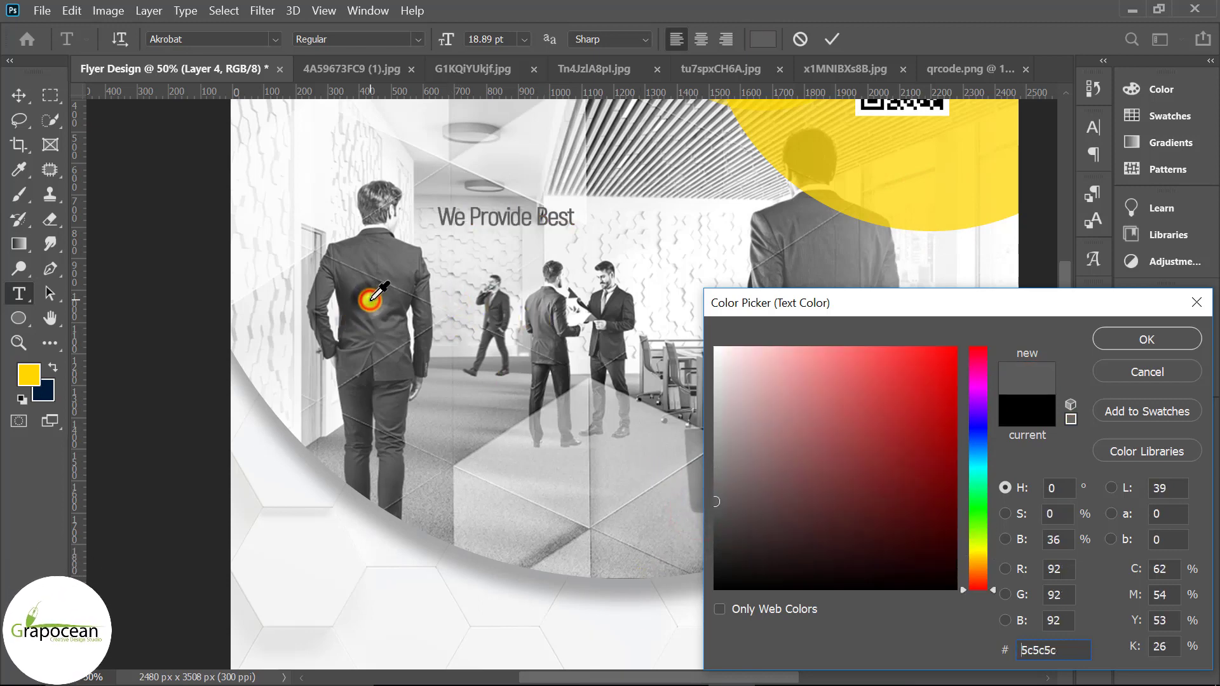
drag(769, 498, 734, 546)
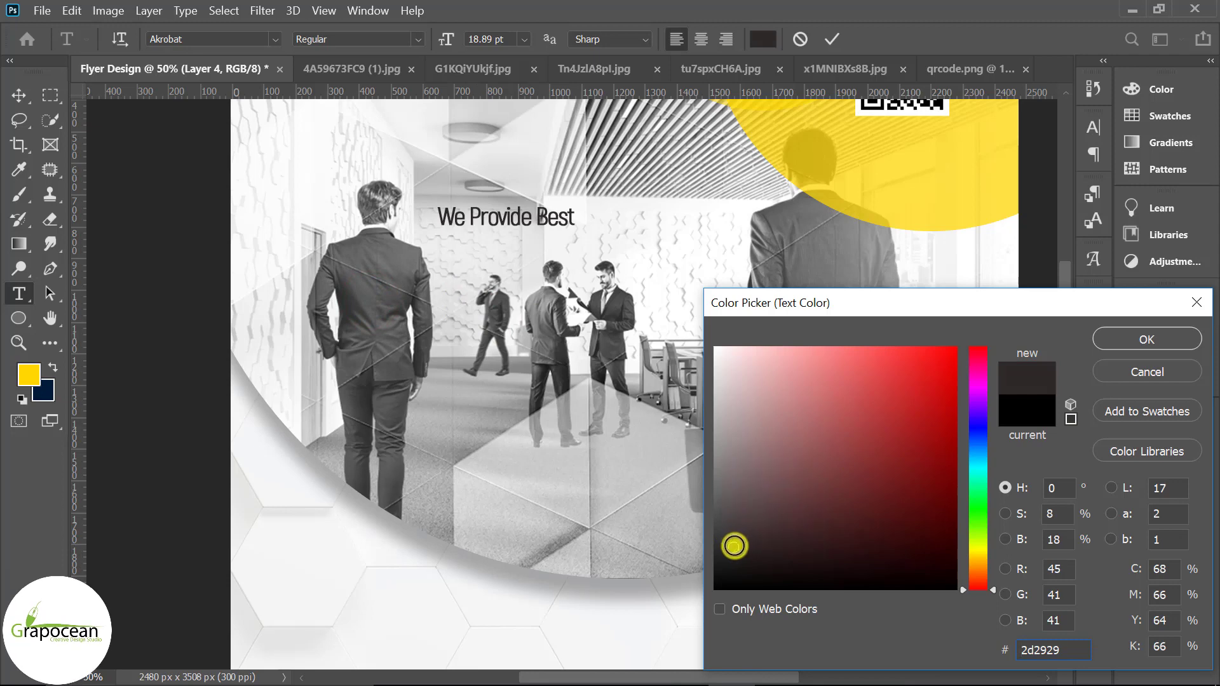
click(18, 95)
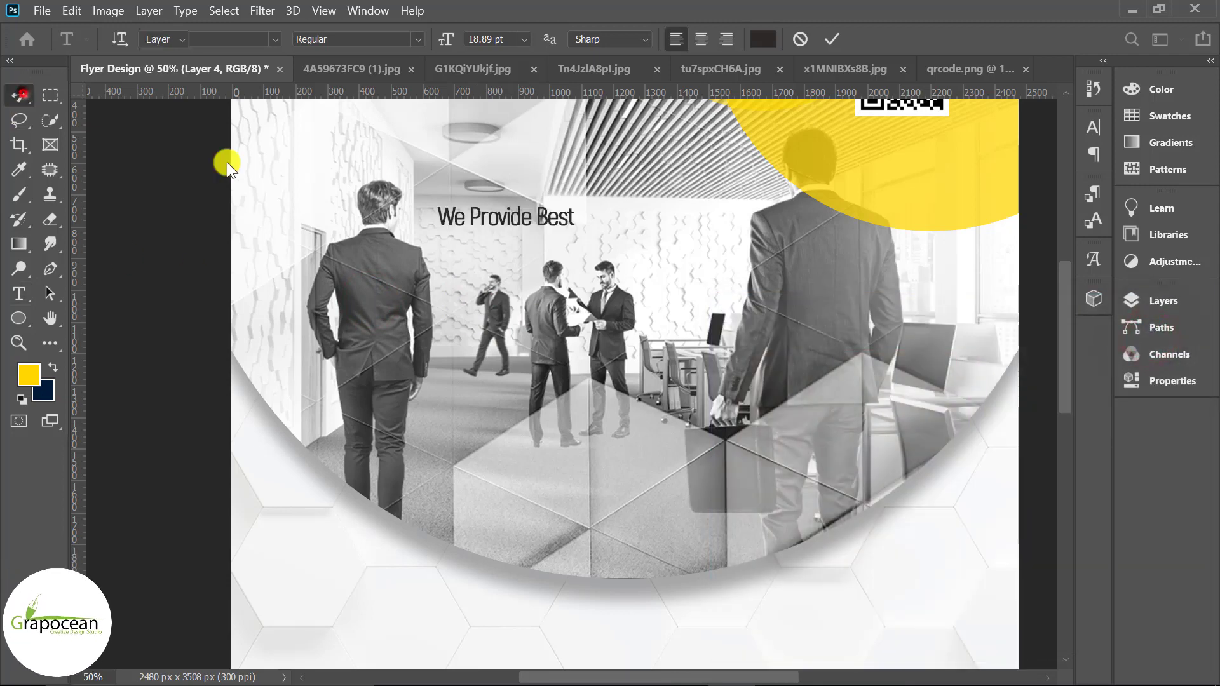
Step: Move 'We Provide Best' up-left, level with the QR code
scroll(524, 253, down, 3)
mouse_move(512, 238)
mouse_down()
mouse_move(453, 150)
mouse_move(477, 200)
mouse_up()
scroll(483, 191, down, 1)
scroll(470, 167, up, 2)
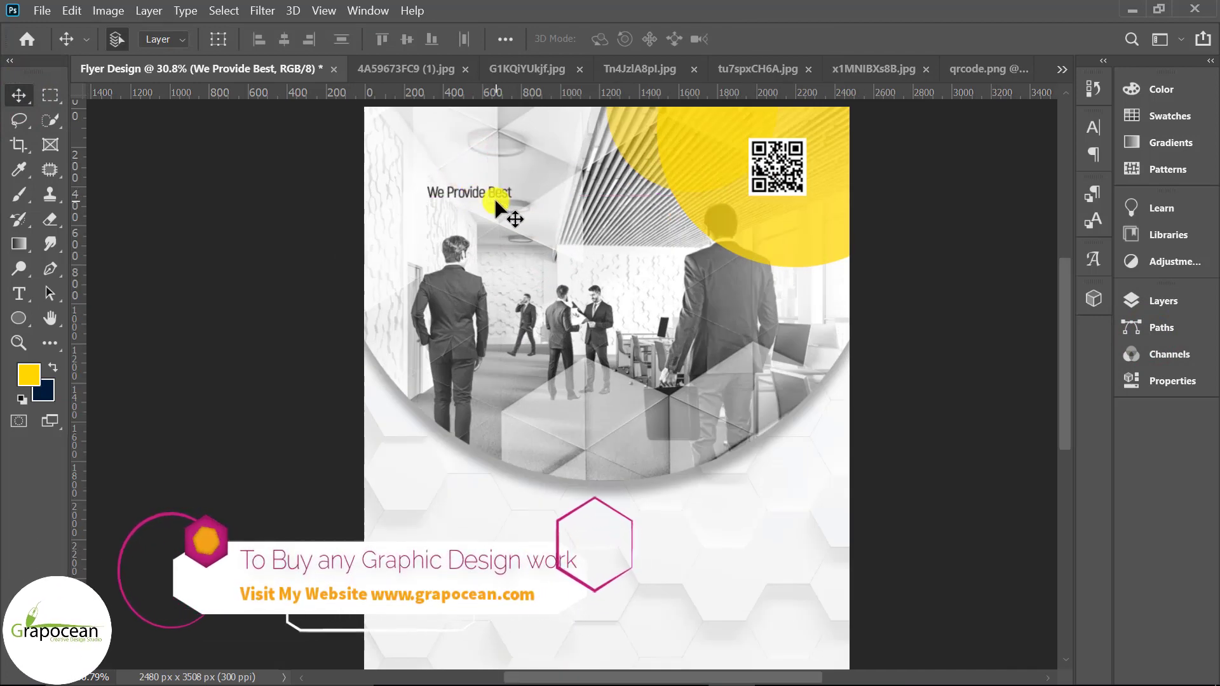
Step: Make the 'We Provide Best' heading Bold at 20 pt
click(19, 293)
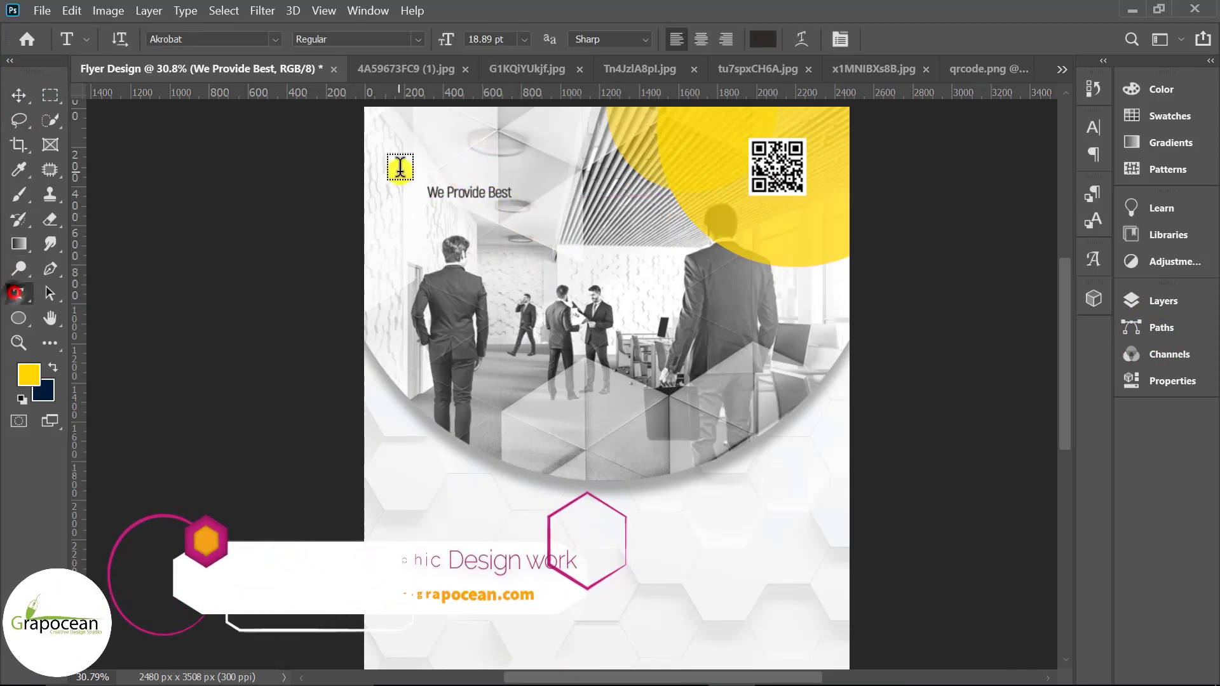
drag(424, 191, 512, 192)
click(417, 39)
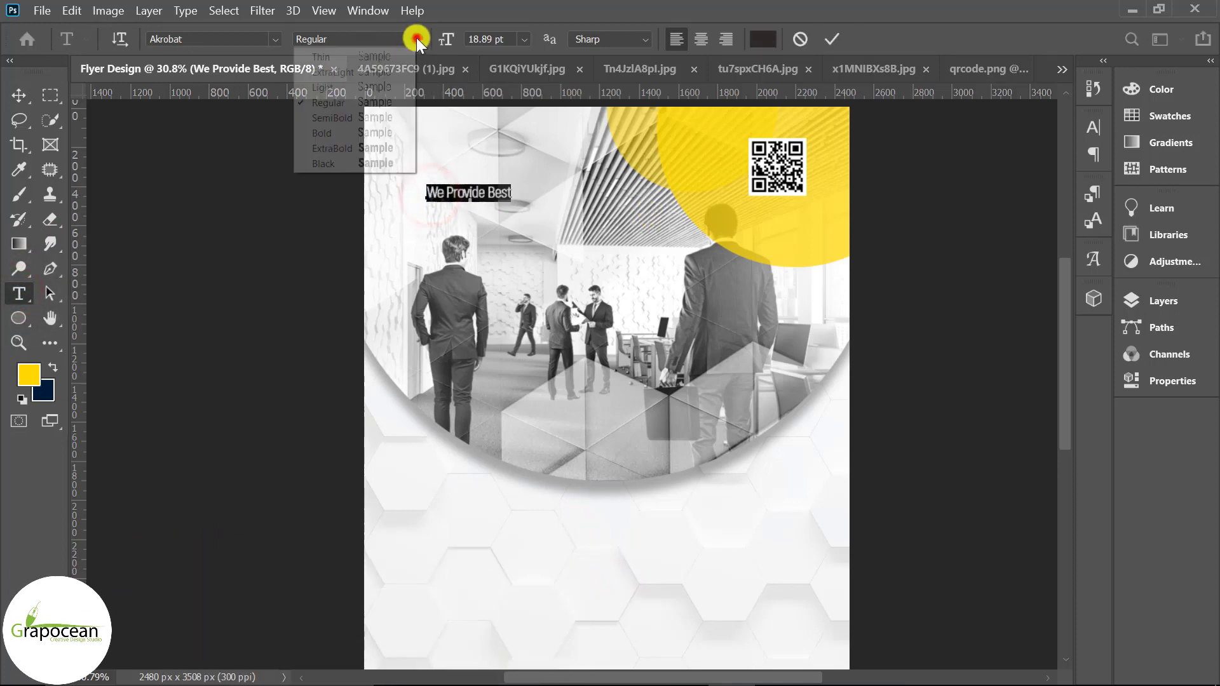
click(372, 138)
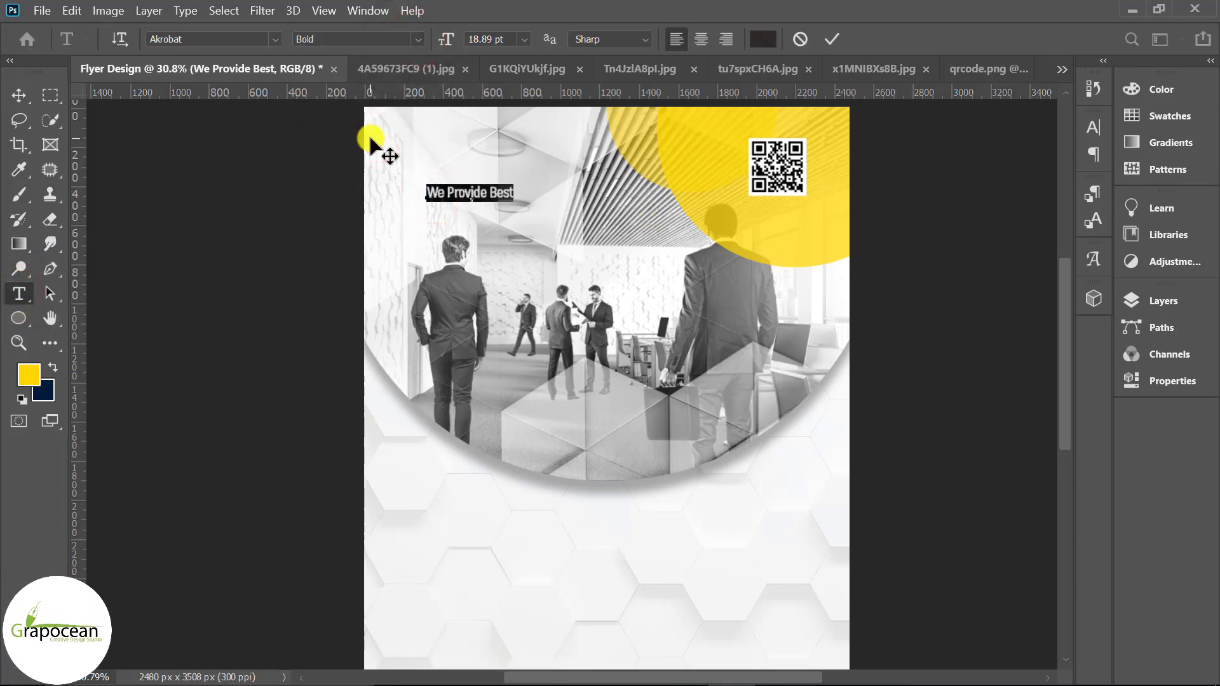
click(491, 39)
text(2)
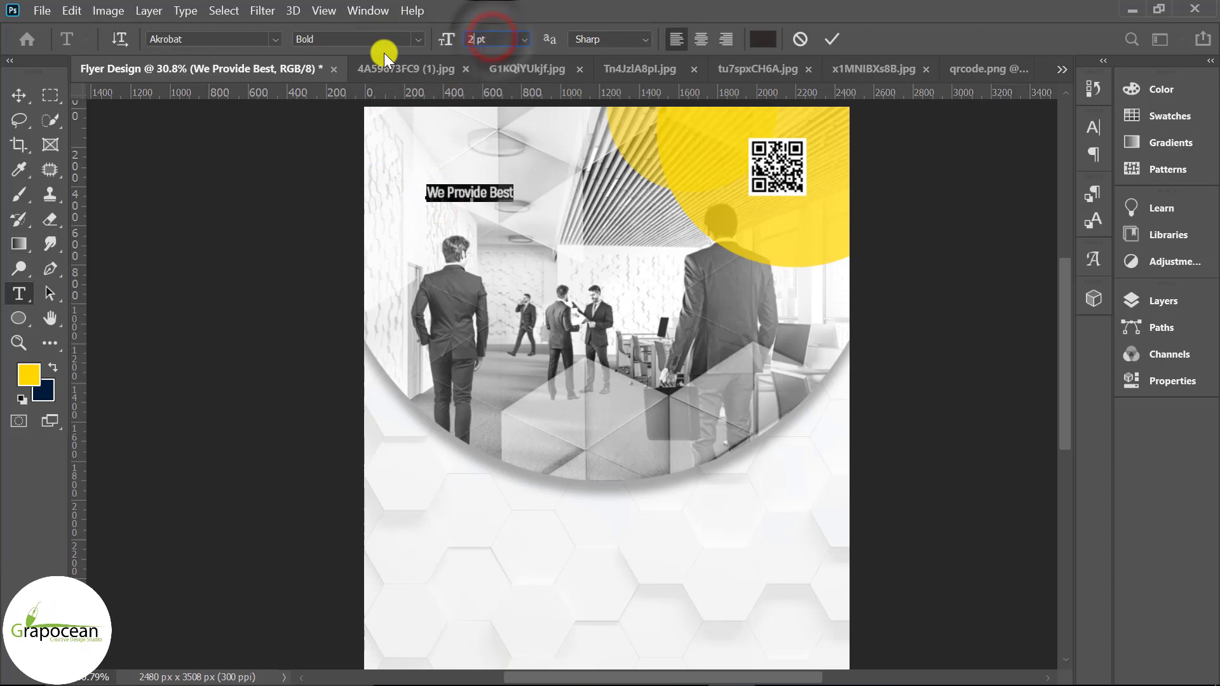
text(0)
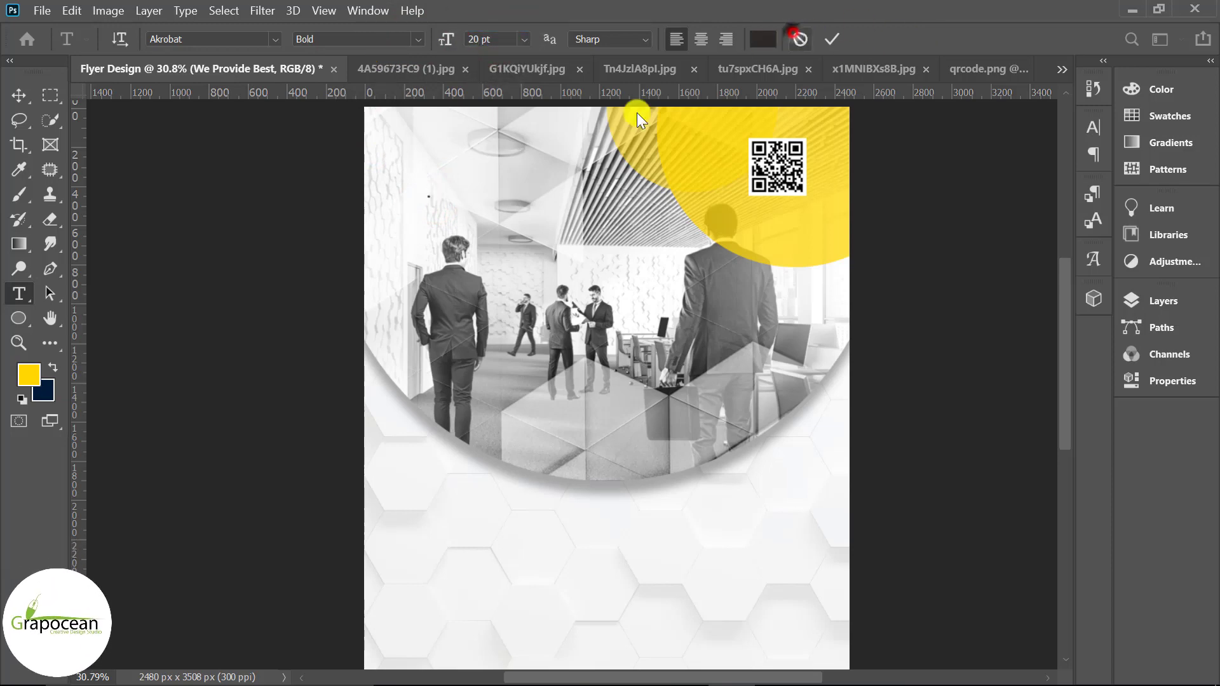
click(799, 39)
click(406, 45)
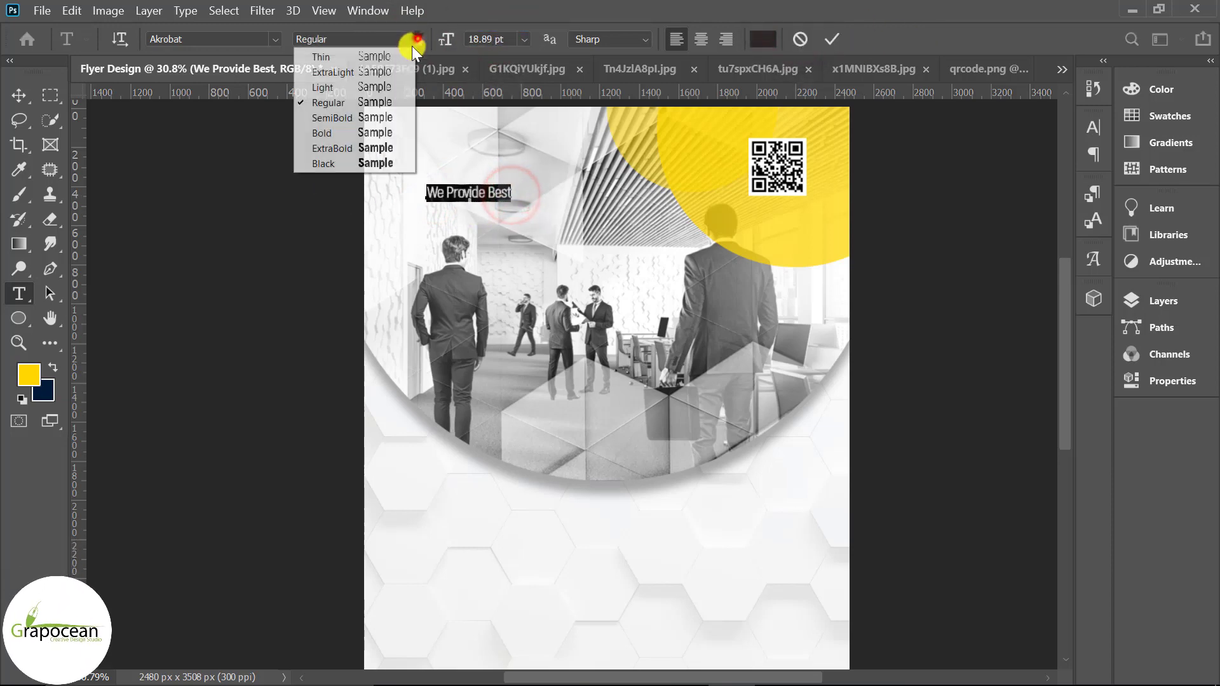
click(358, 133)
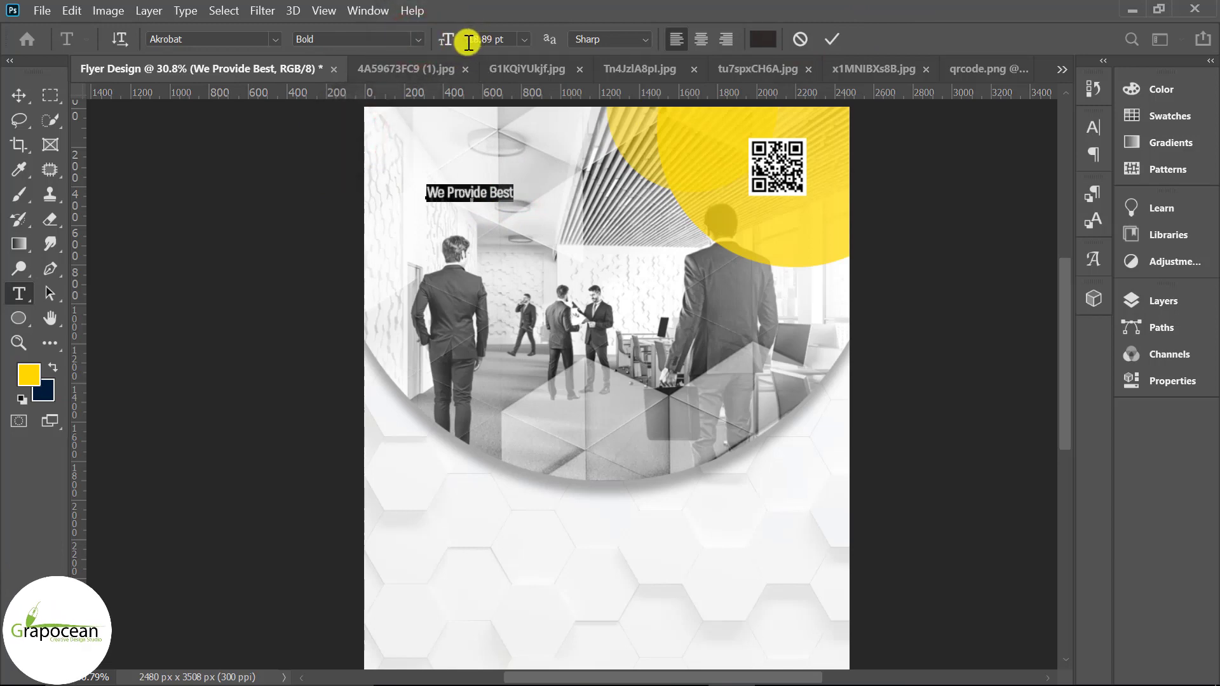
text(20)
key(Return)
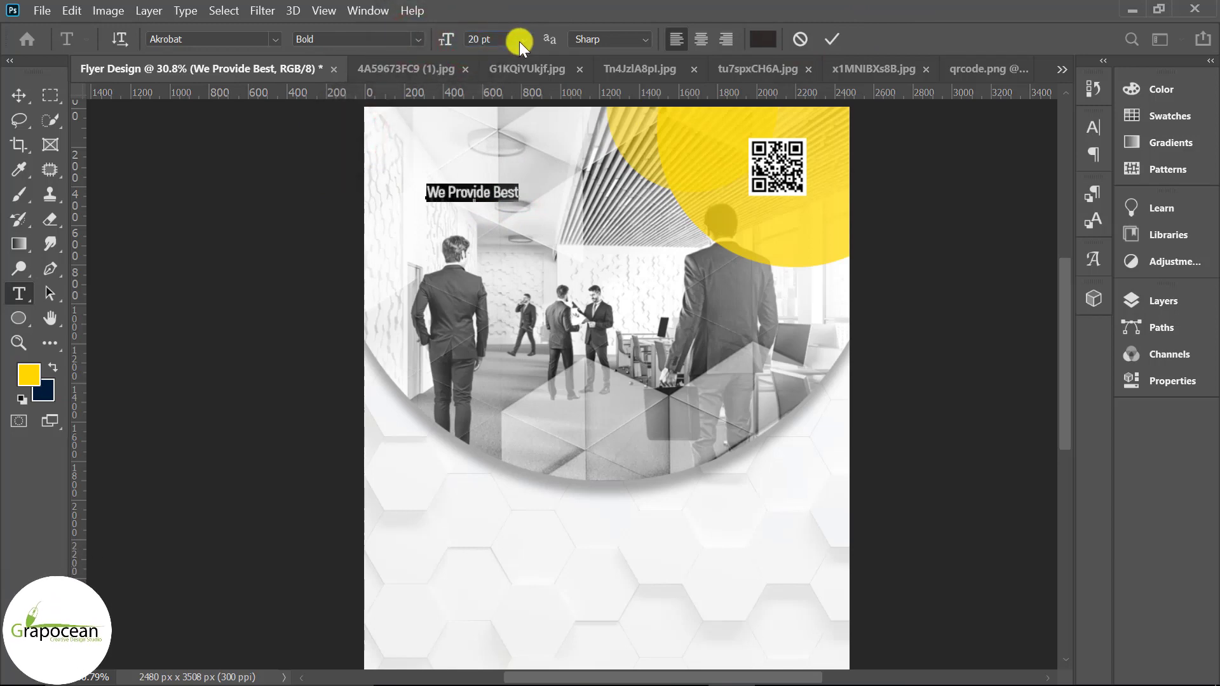
Step: Alt-drag a copy of the heading just below it
click(20, 99)
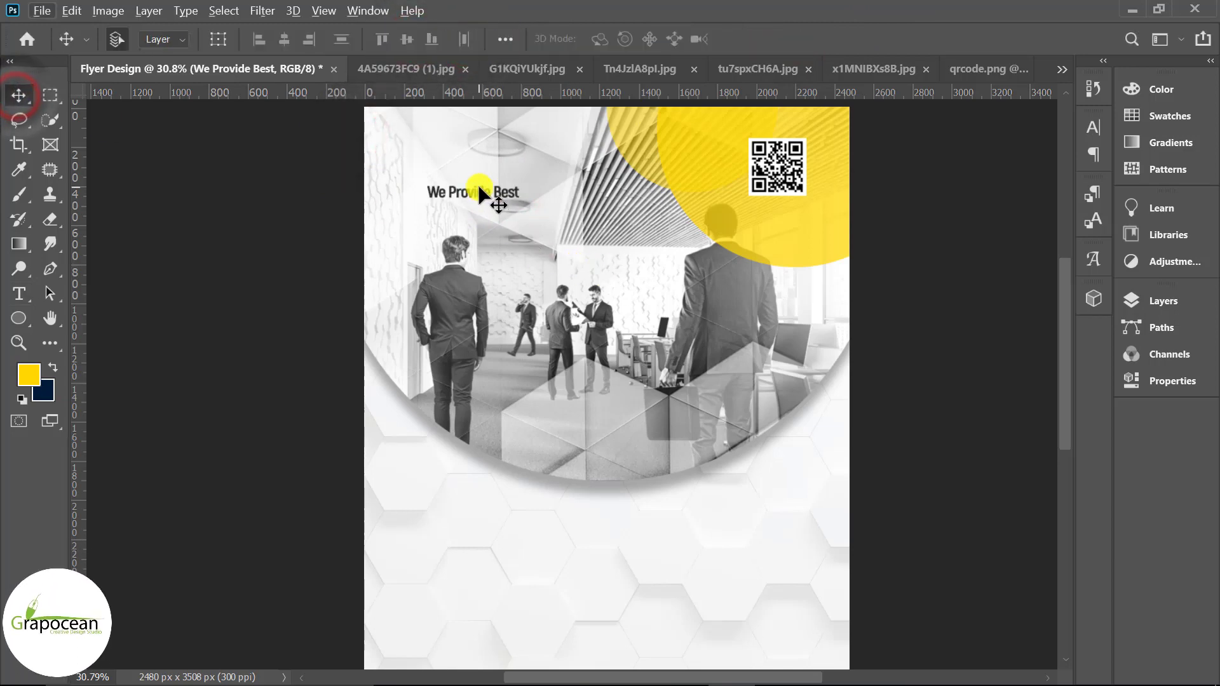
scroll(477, 184, up, 2)
drag(474, 196, 473, 223)
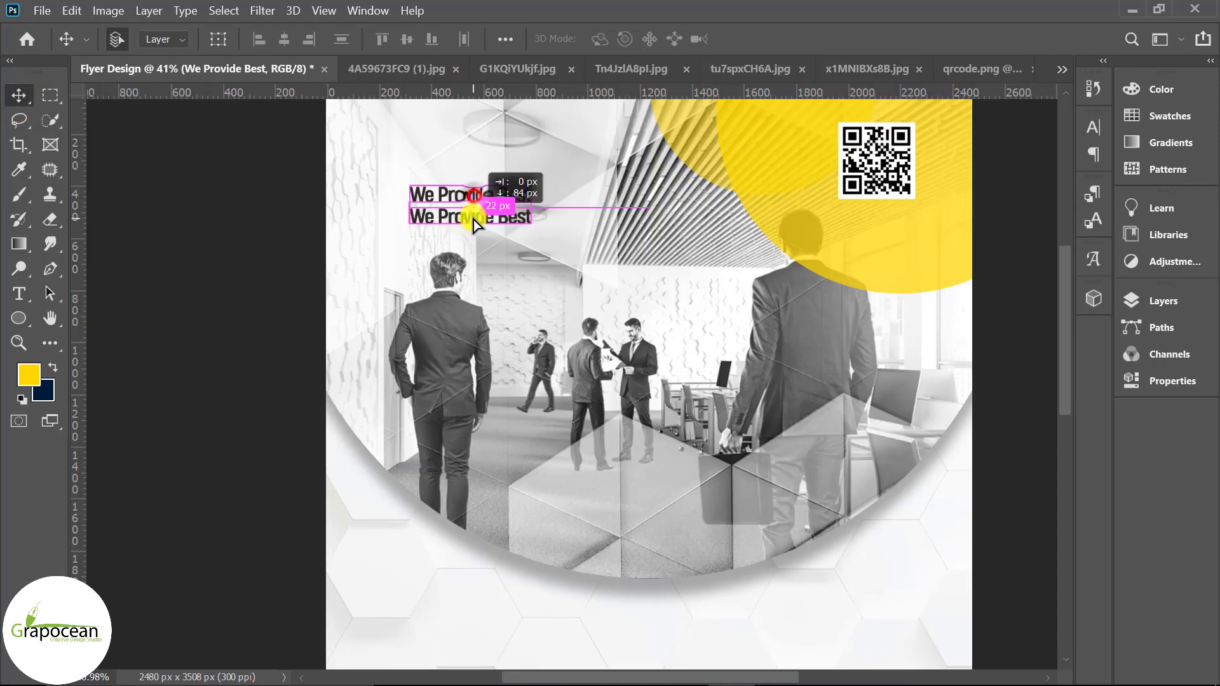
Step: Retype the copied line as 'Graphic Design' and size it 32.36*1.6 pt
click(19, 294)
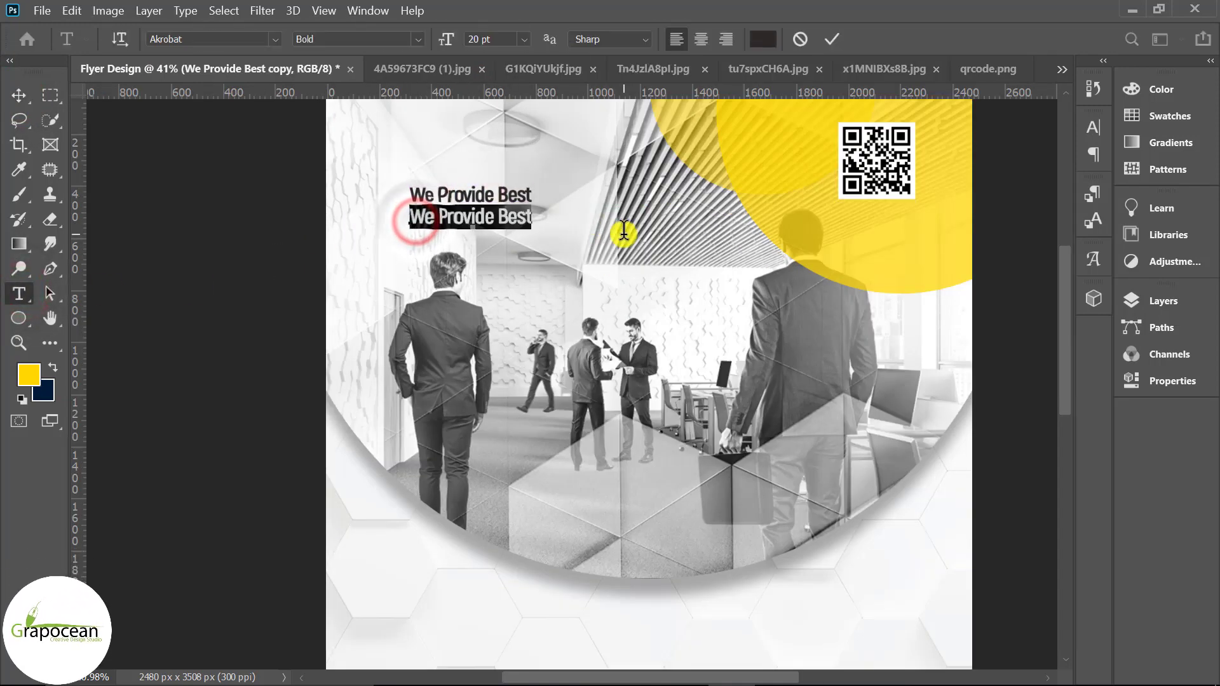
key(BackSpace)
text(B)
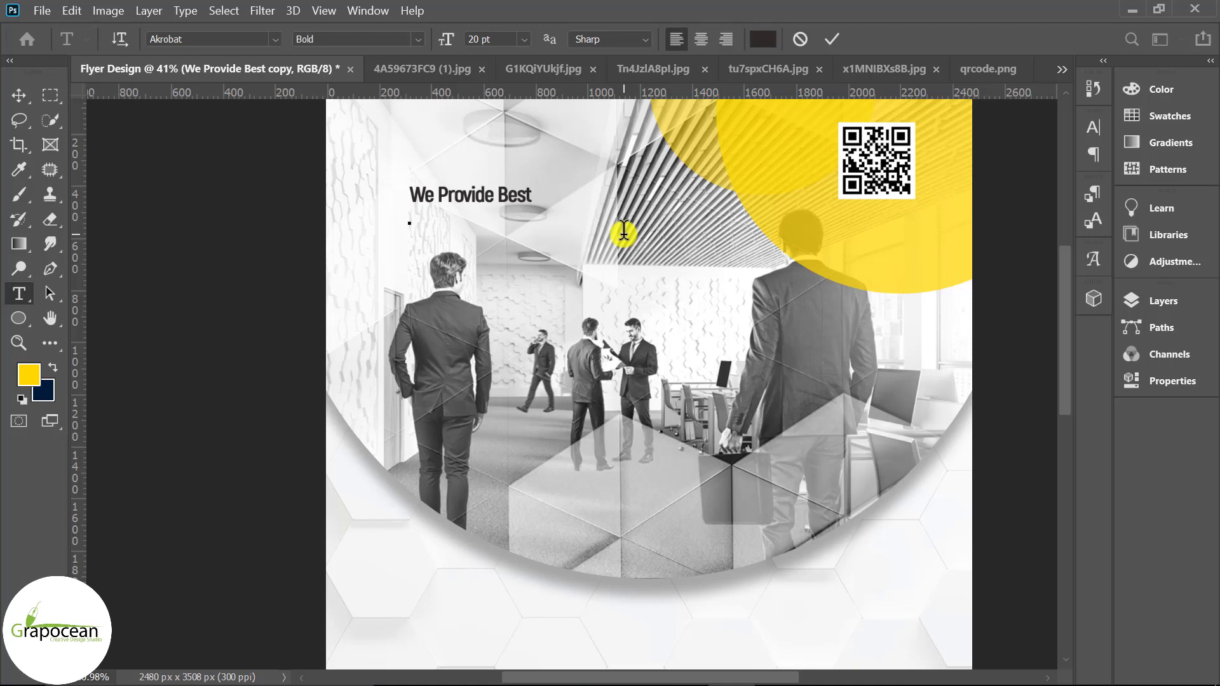
text(phic Design)
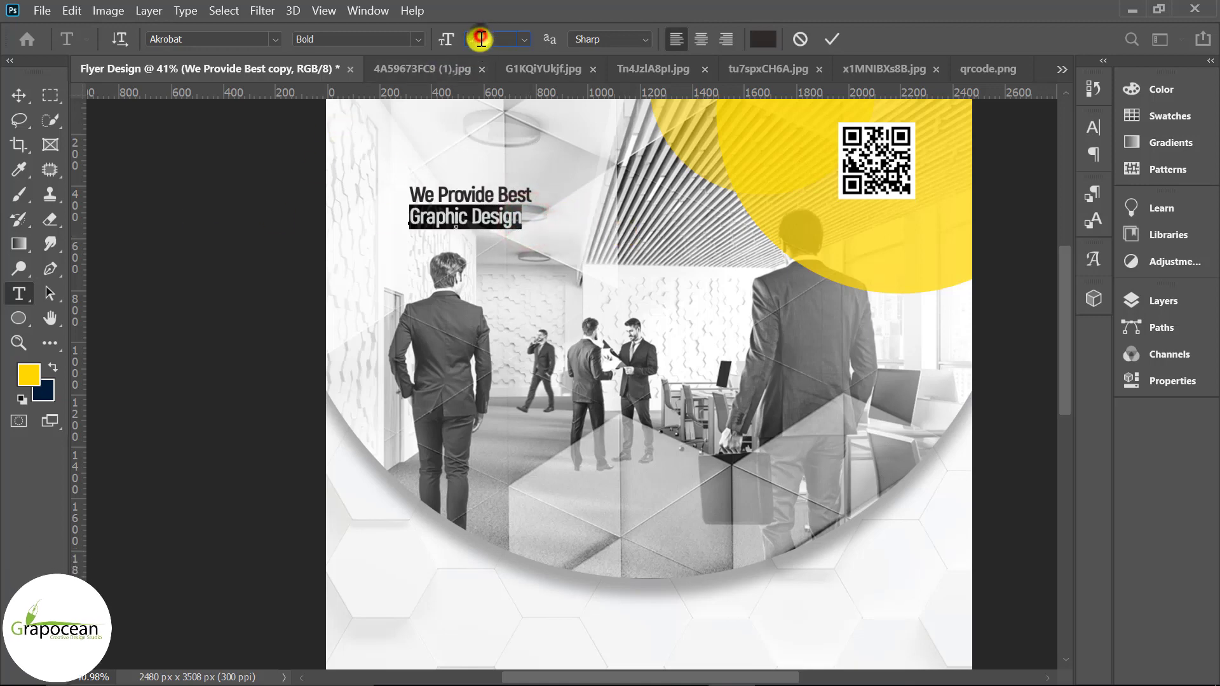
click(481, 39)
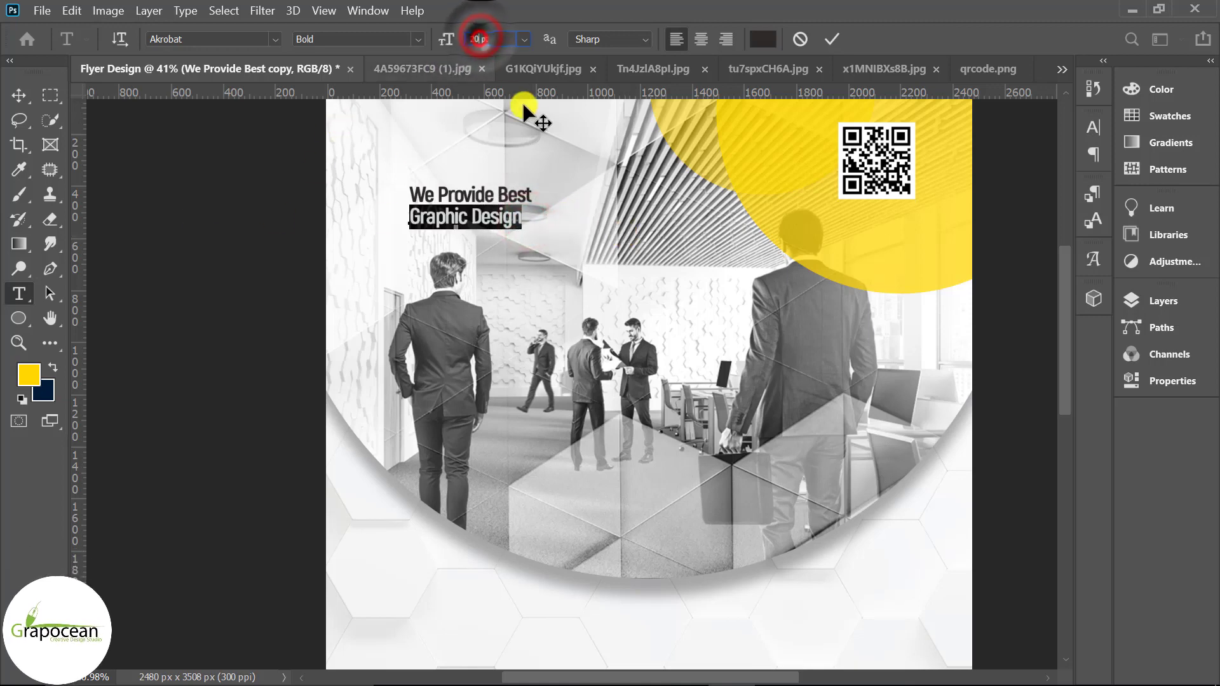
text(*1.6132.36)
key(Return)
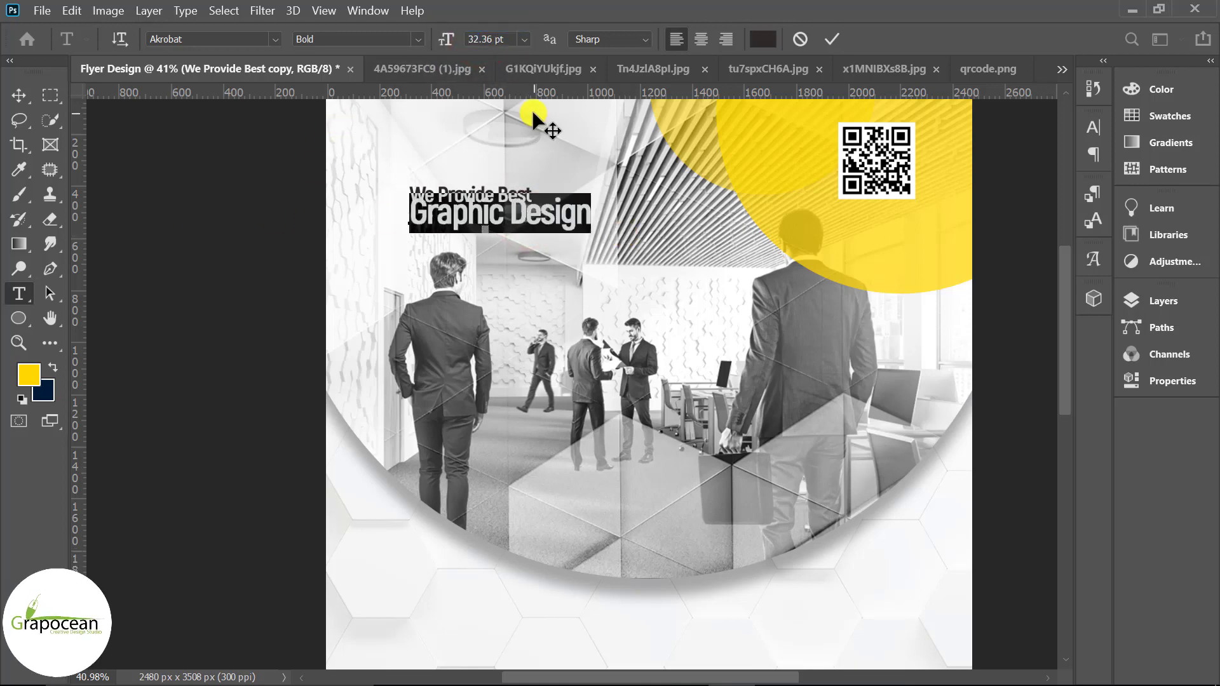
click(493, 40)
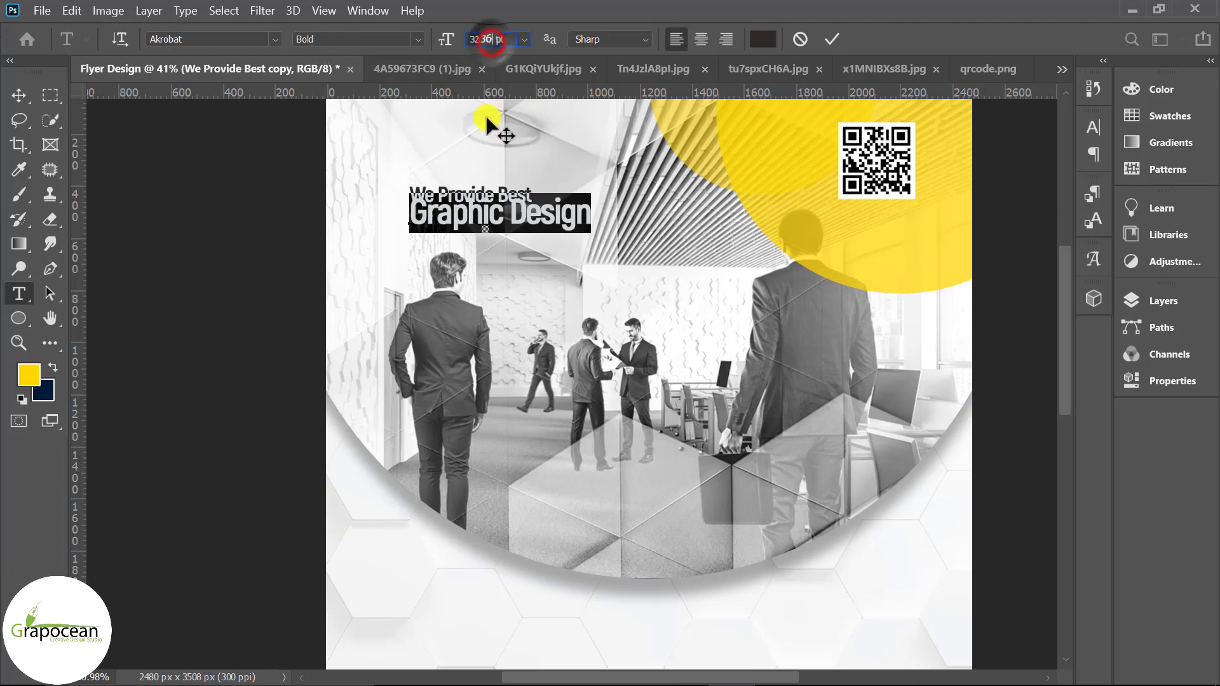
text(32.36*1.6)
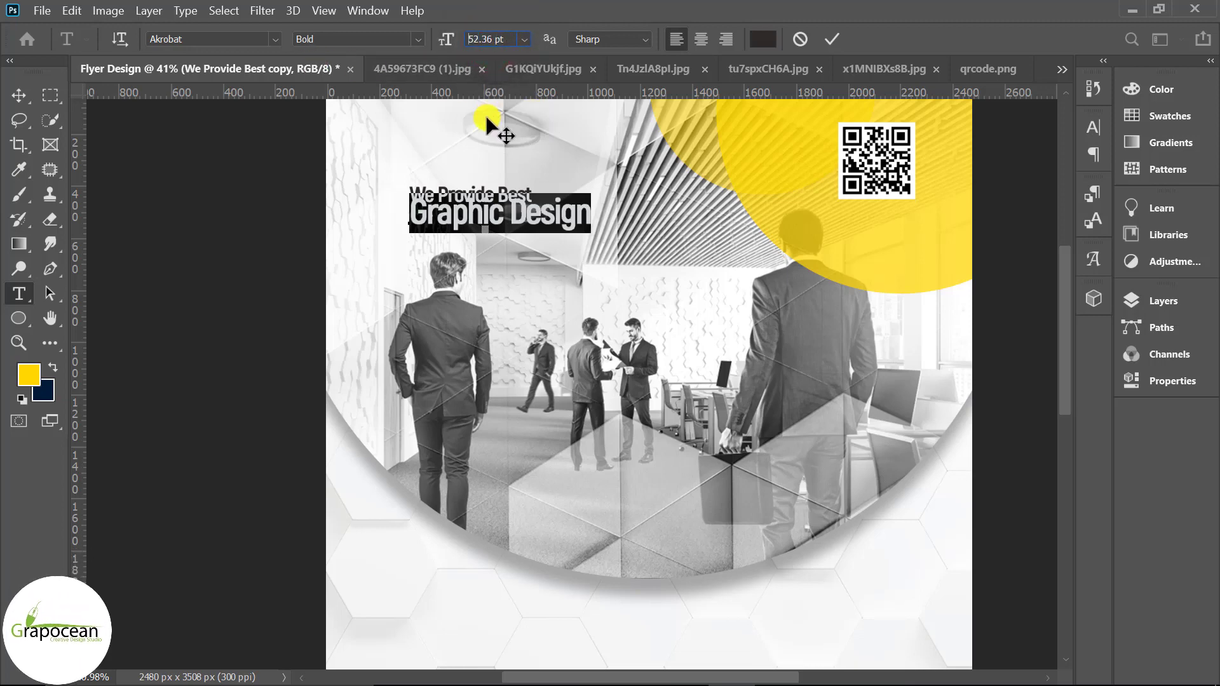
key(Return)
Step: Place 'Graphic Design' under 'We Provide Best' and colour it yellow f1cf11
click(14, 94)
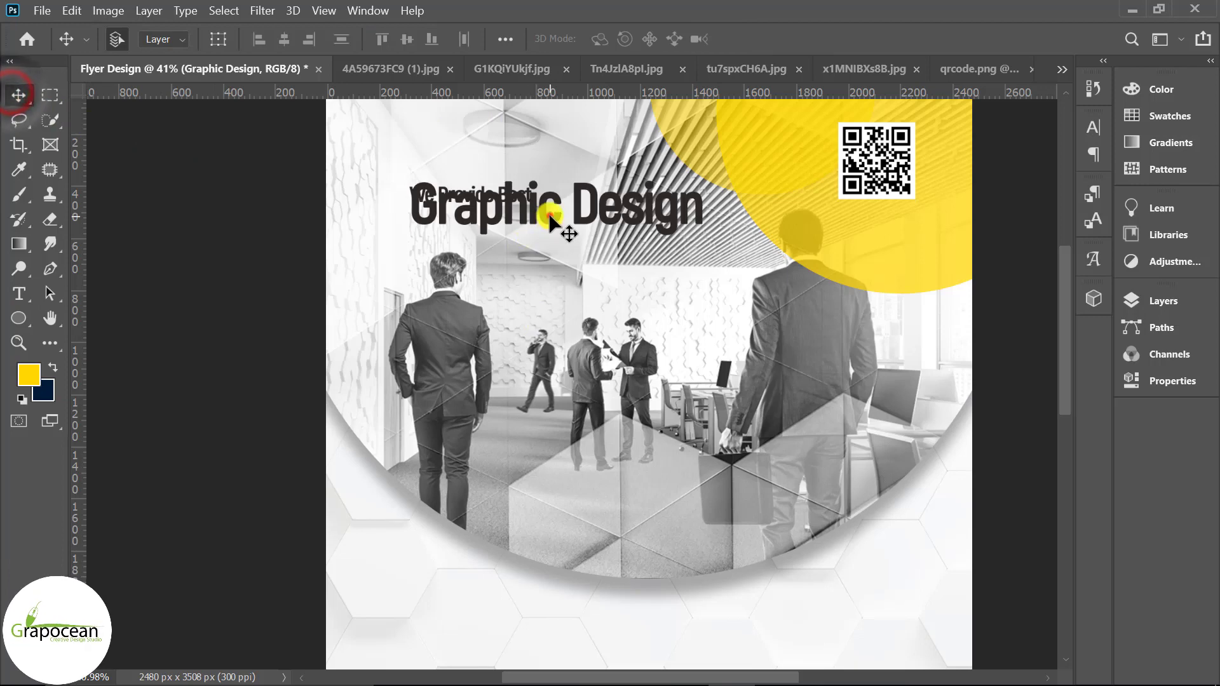
drag(546, 217, 544, 244)
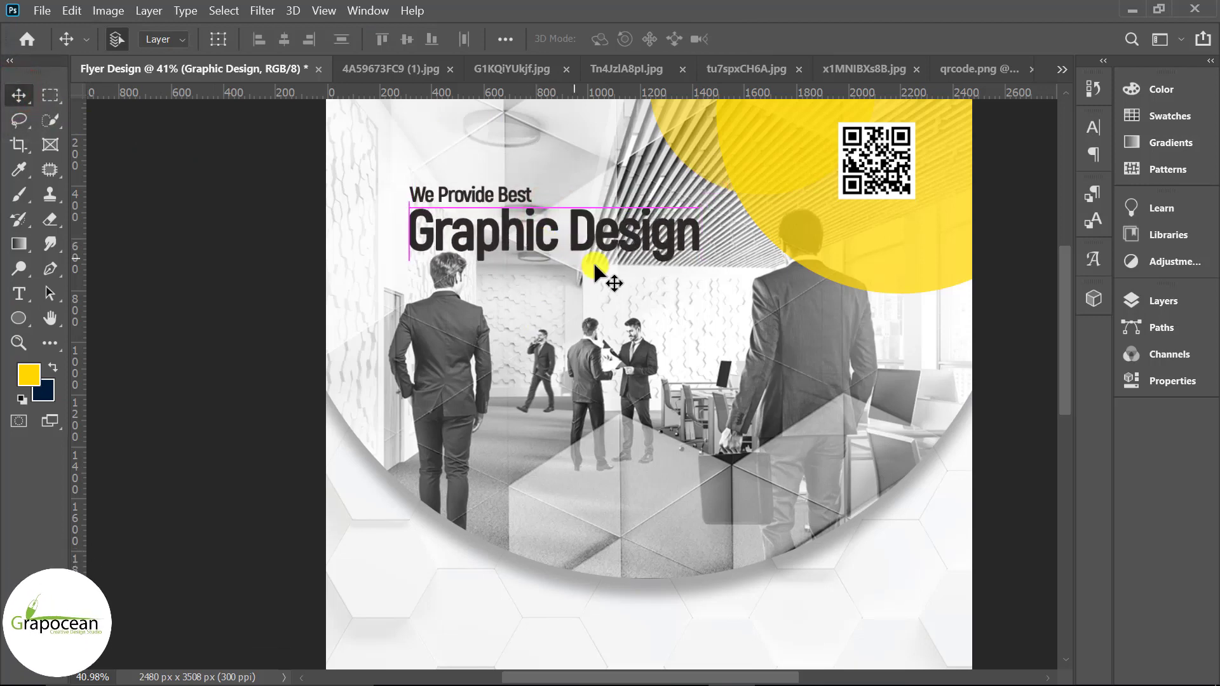
click(25, 289)
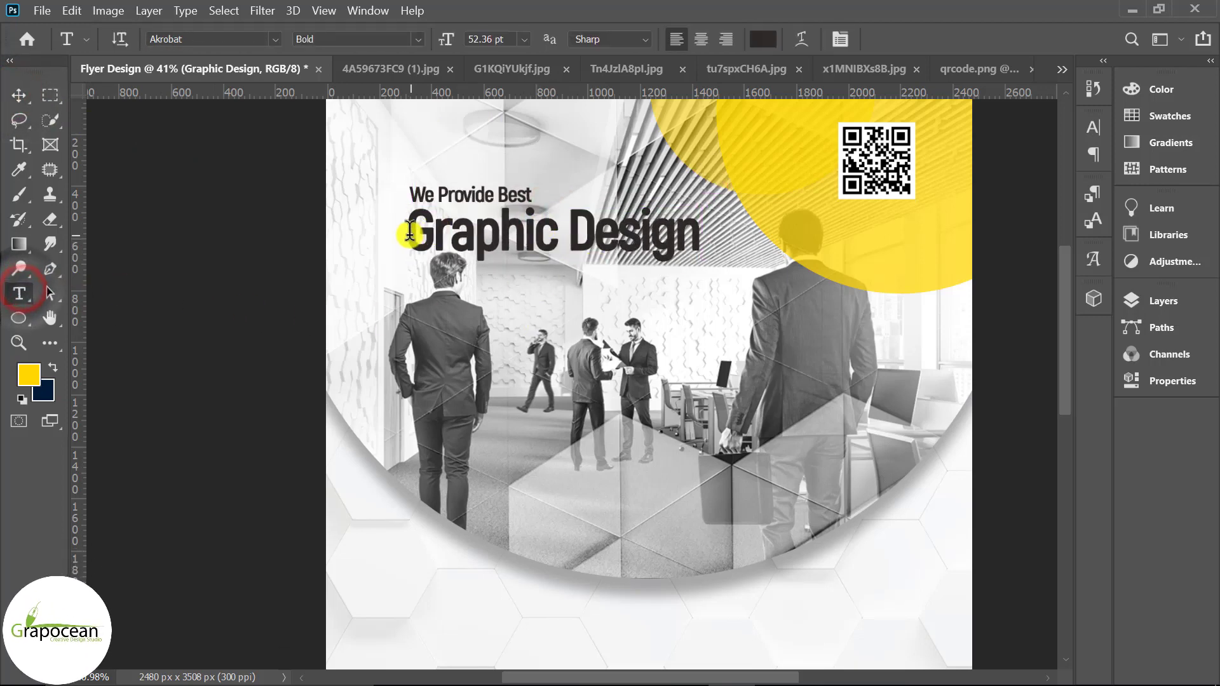
drag(410, 230, 699, 236)
click(763, 39)
click(799, 180)
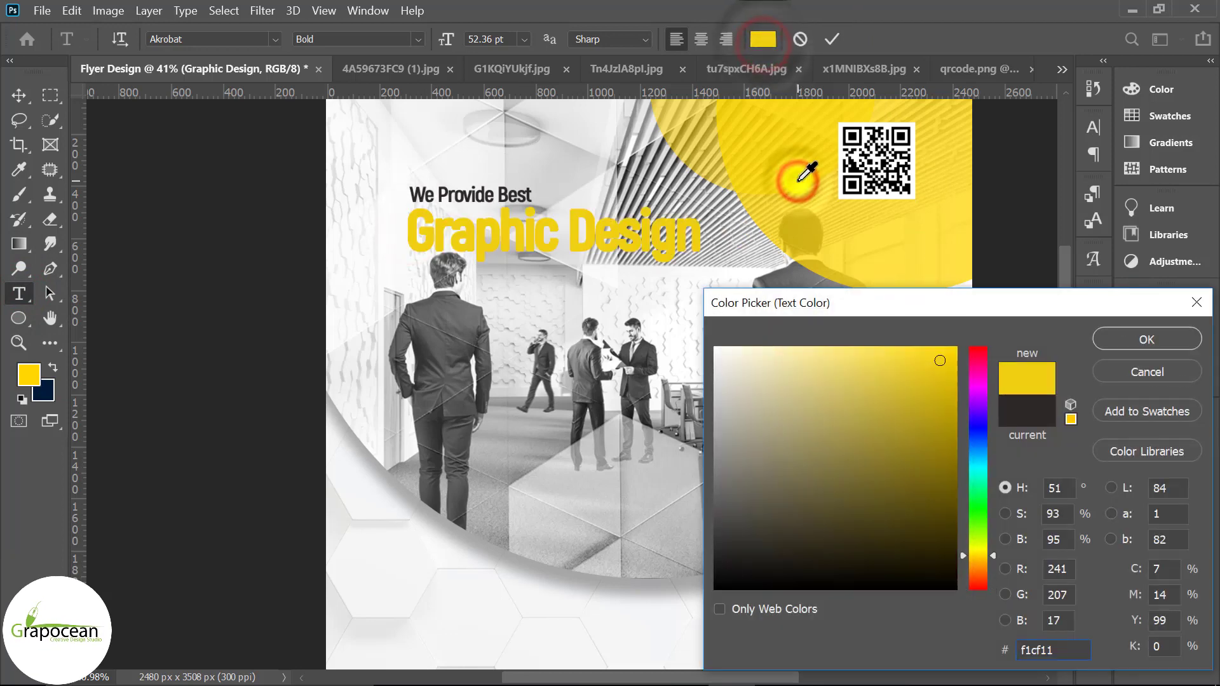
click(1161, 333)
click(1093, 127)
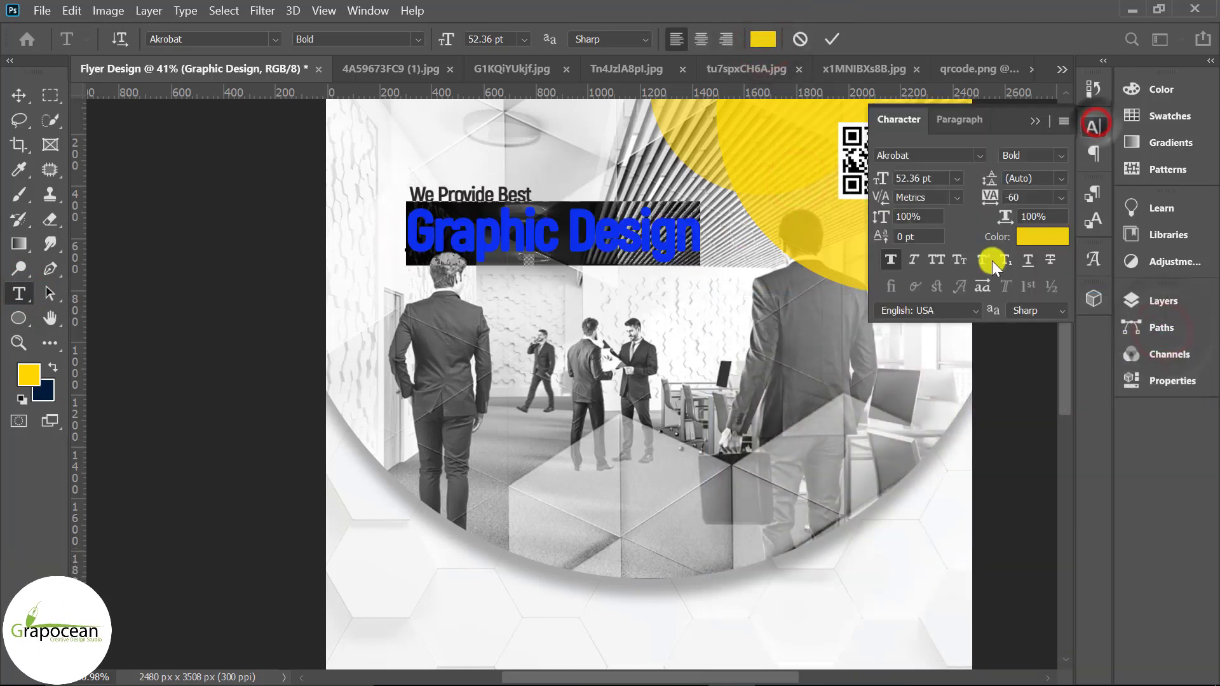
click(888, 260)
click(19, 95)
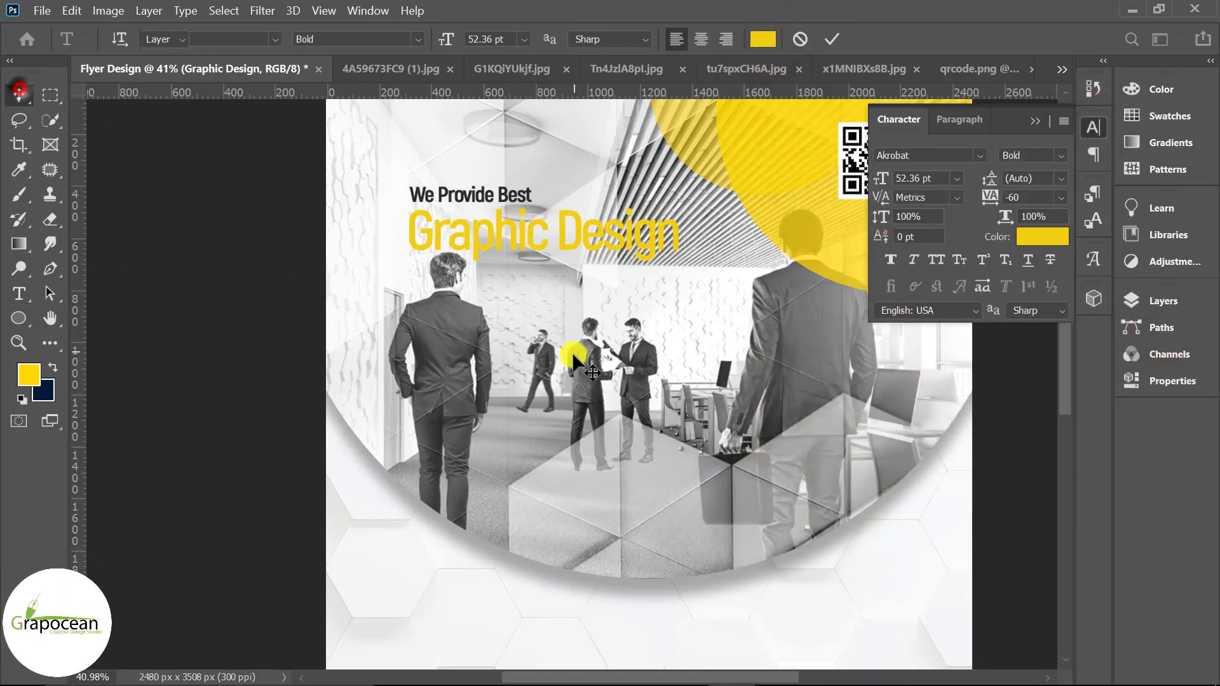
key(ctrl+0)
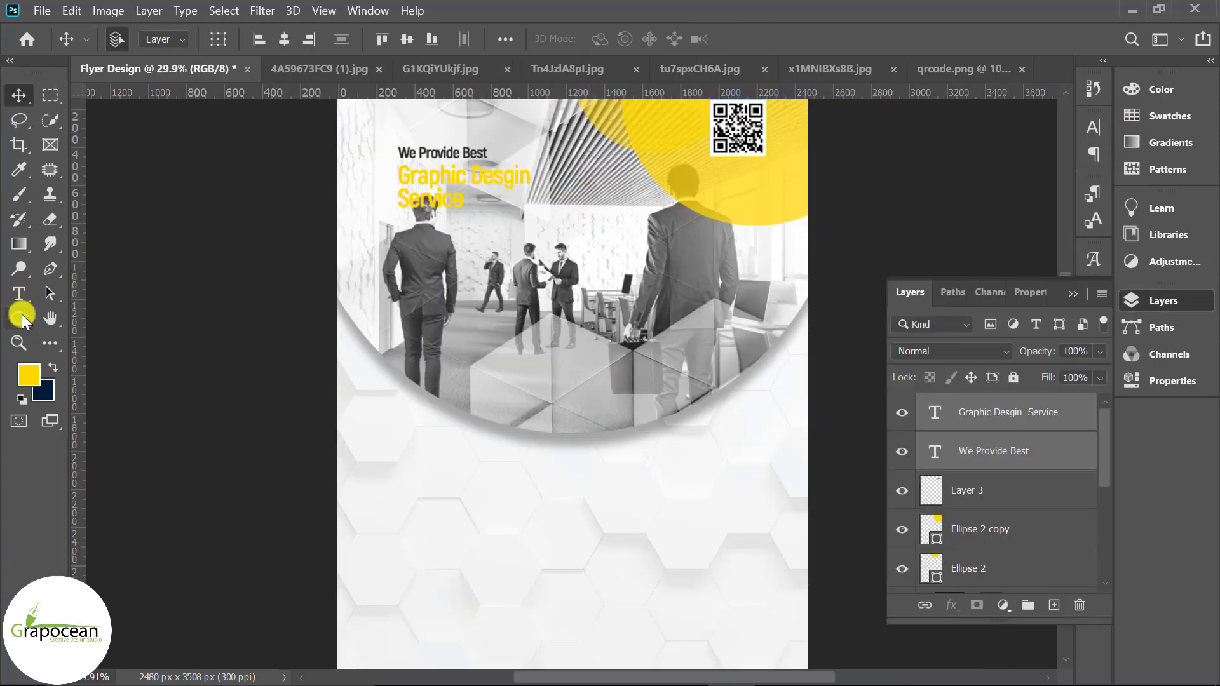
Step: Draw a blue-filled rectangle bar over the headline text
right_click(22, 317)
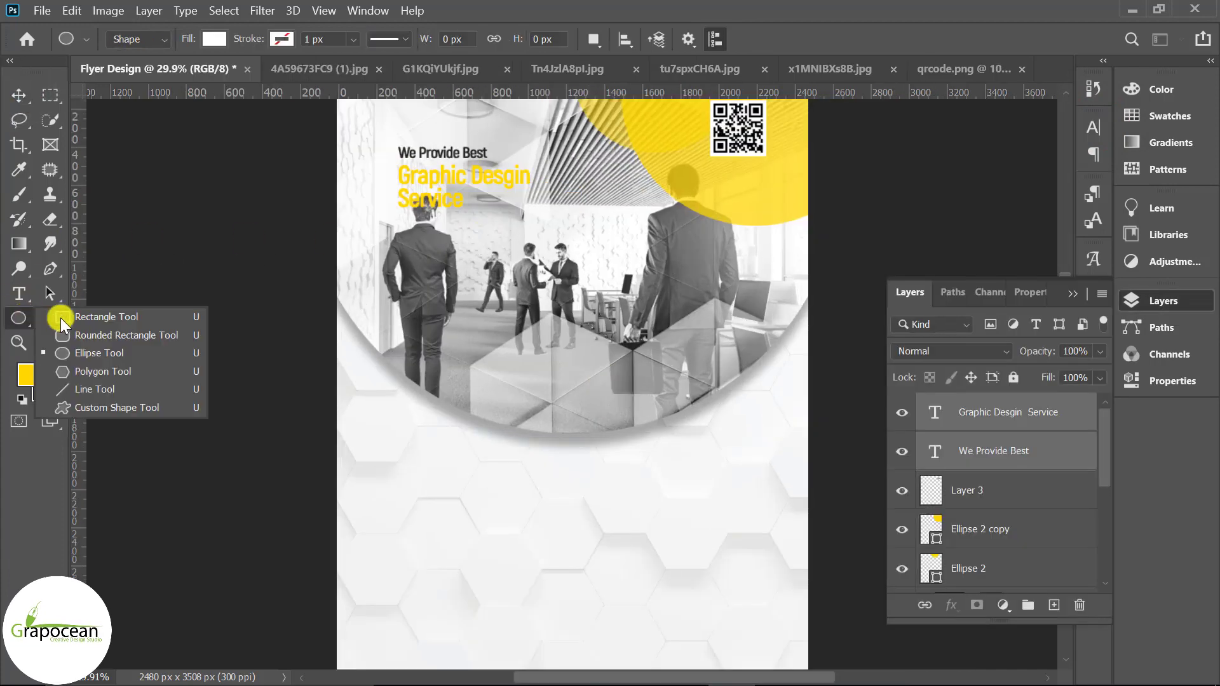
click(127, 315)
drag(332, 169, 633, 219)
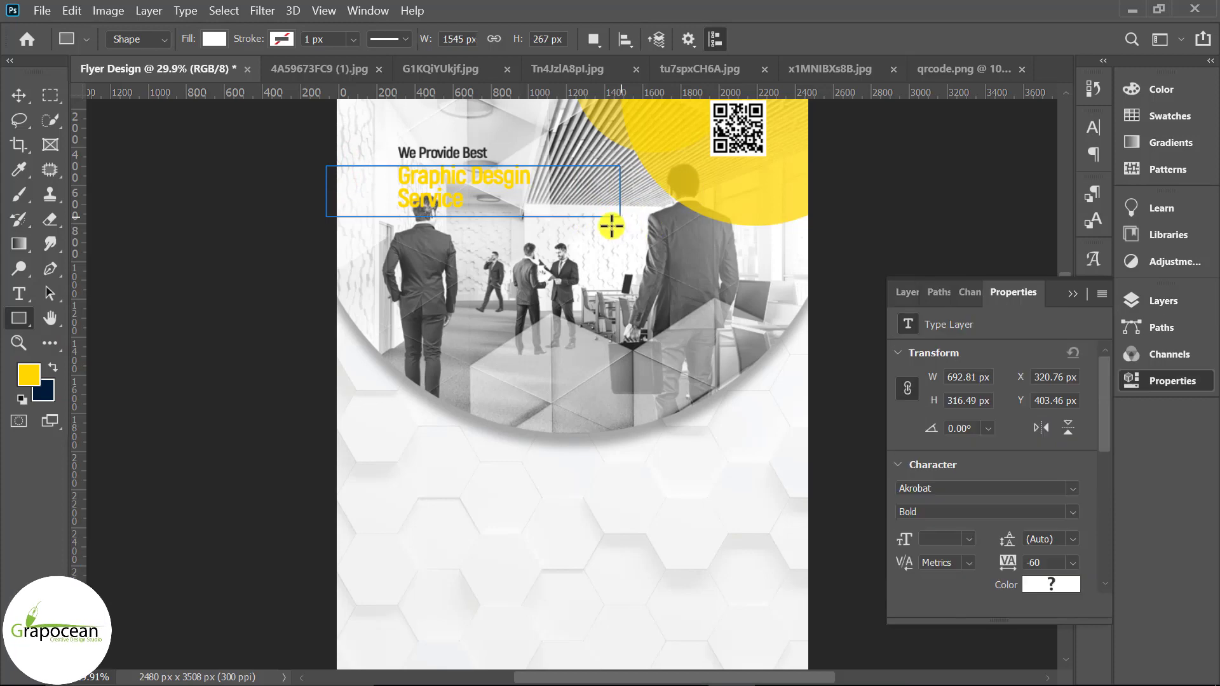
click(214, 39)
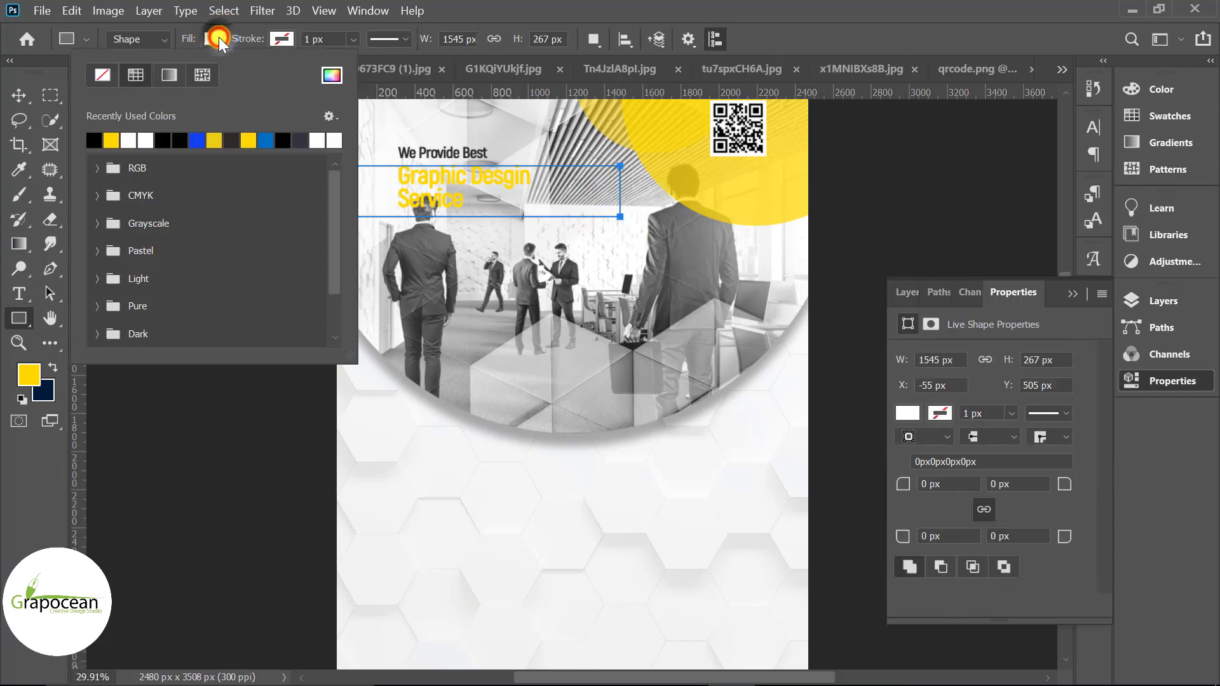
click(201, 140)
Step: Move Rectangle 1 beneath the text layers and add a layer mask
click(18, 94)
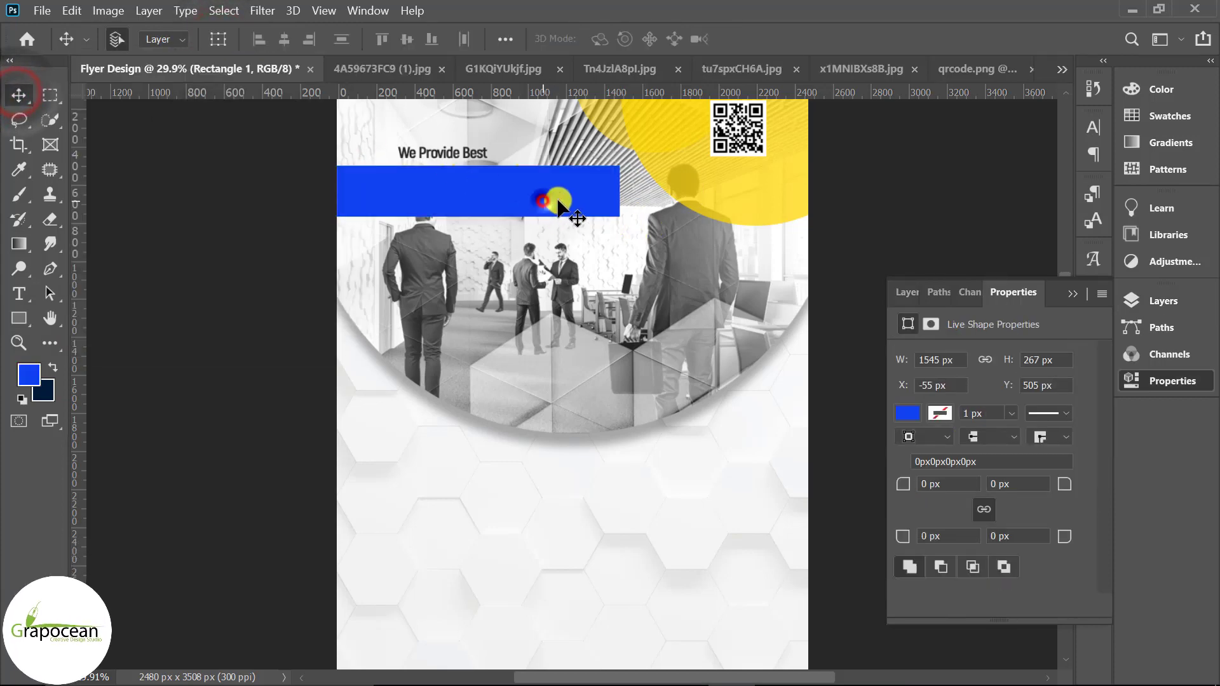
click(1073, 293)
click(1163, 301)
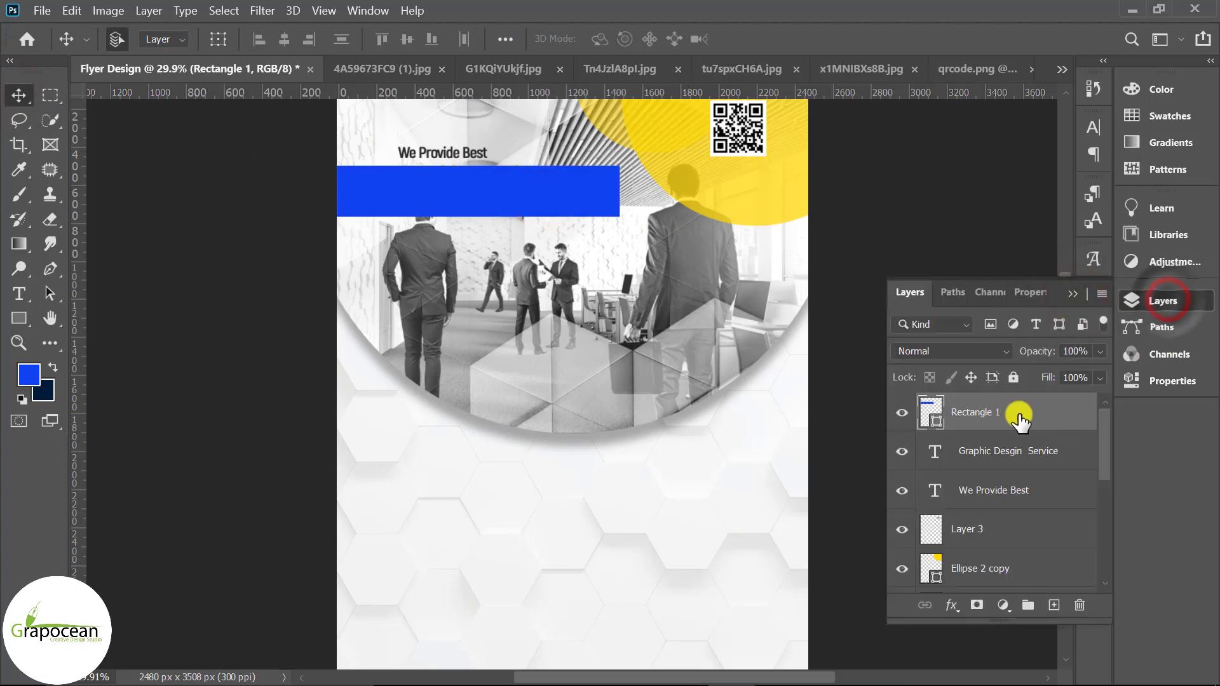
drag(1020, 421, 996, 511)
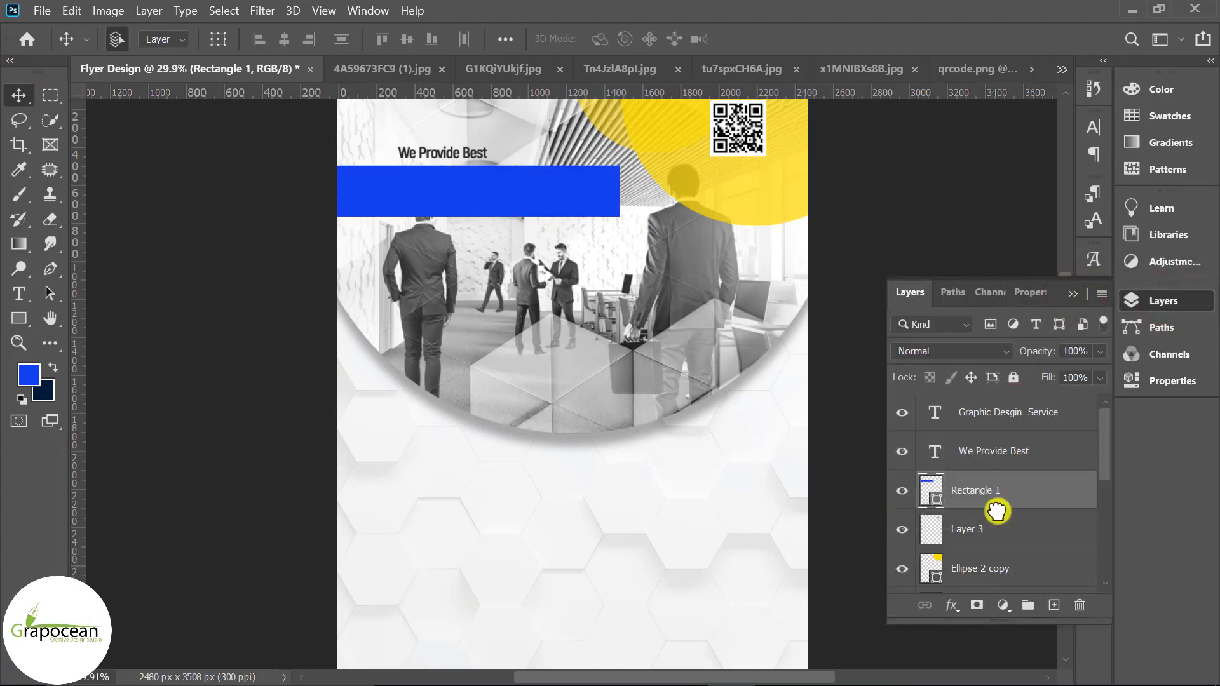
scroll(530, 223, up, 1)
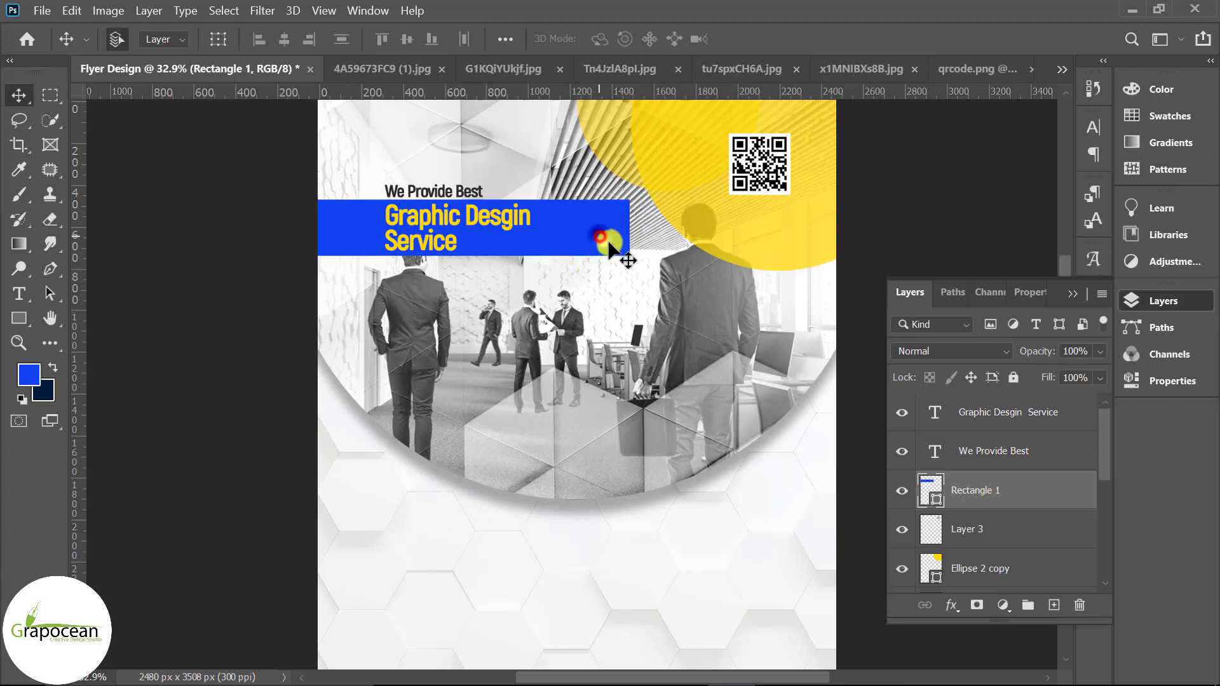
click(979, 607)
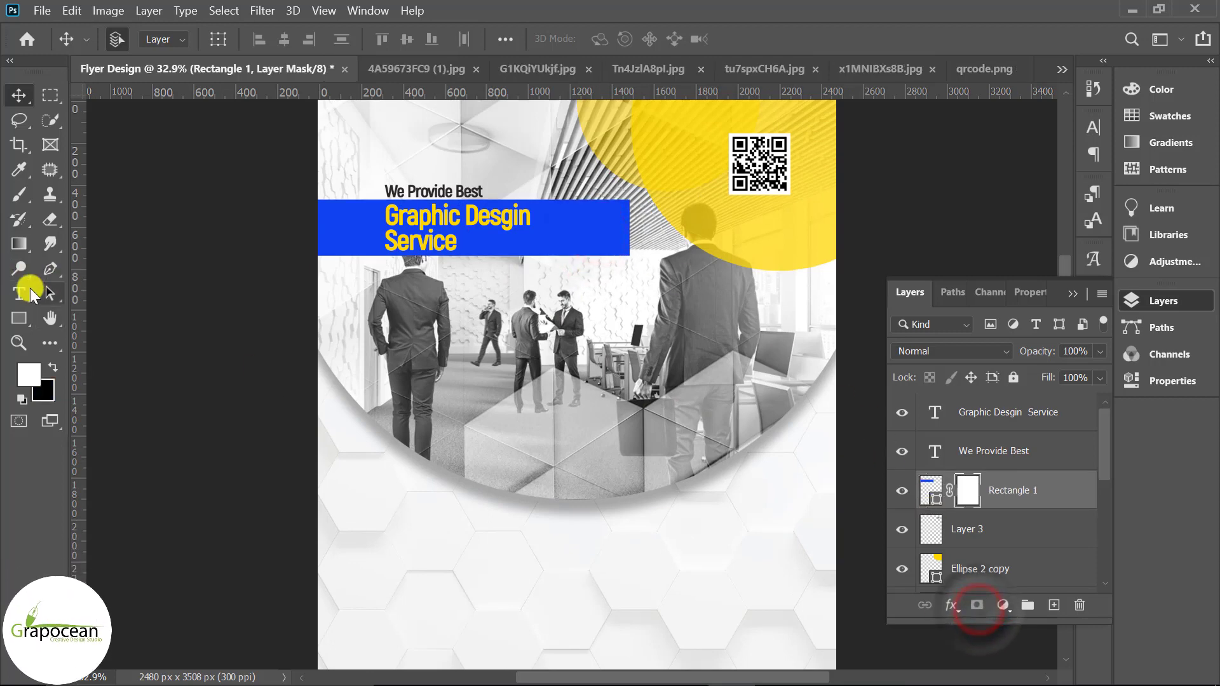
Step: Apply a black-to-white gradient on Rectangle 1's mask so the bar fades rightward
drag(653, 232, 677, 232)
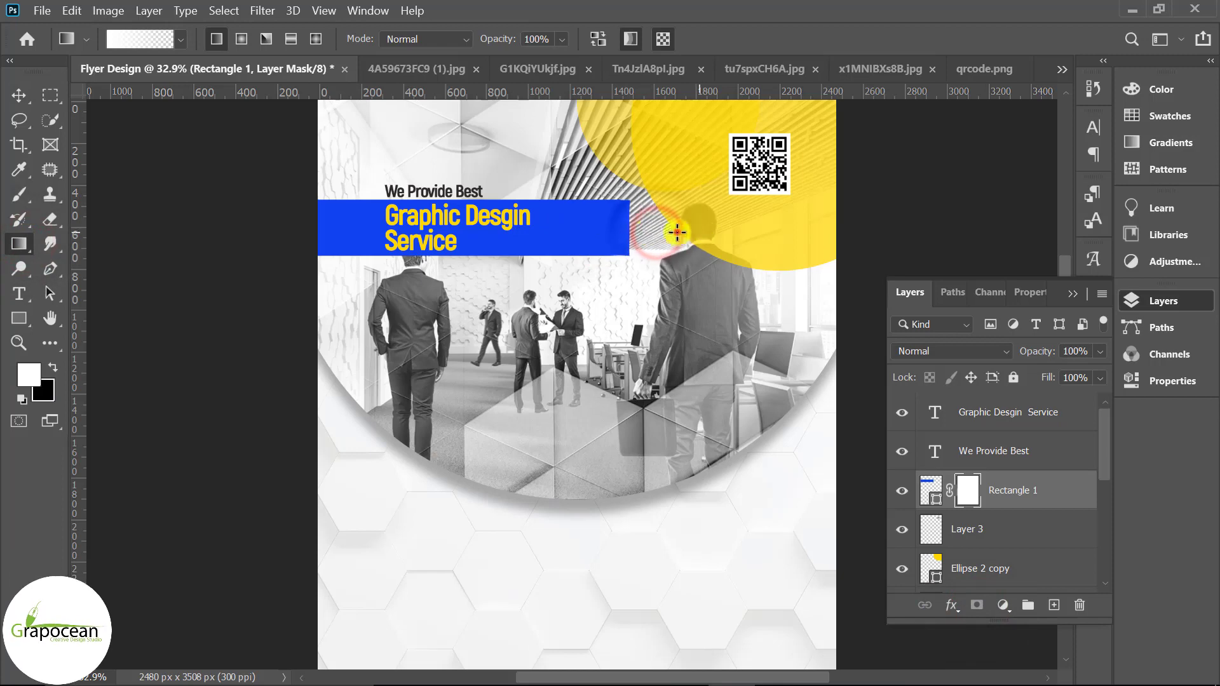
click(53, 368)
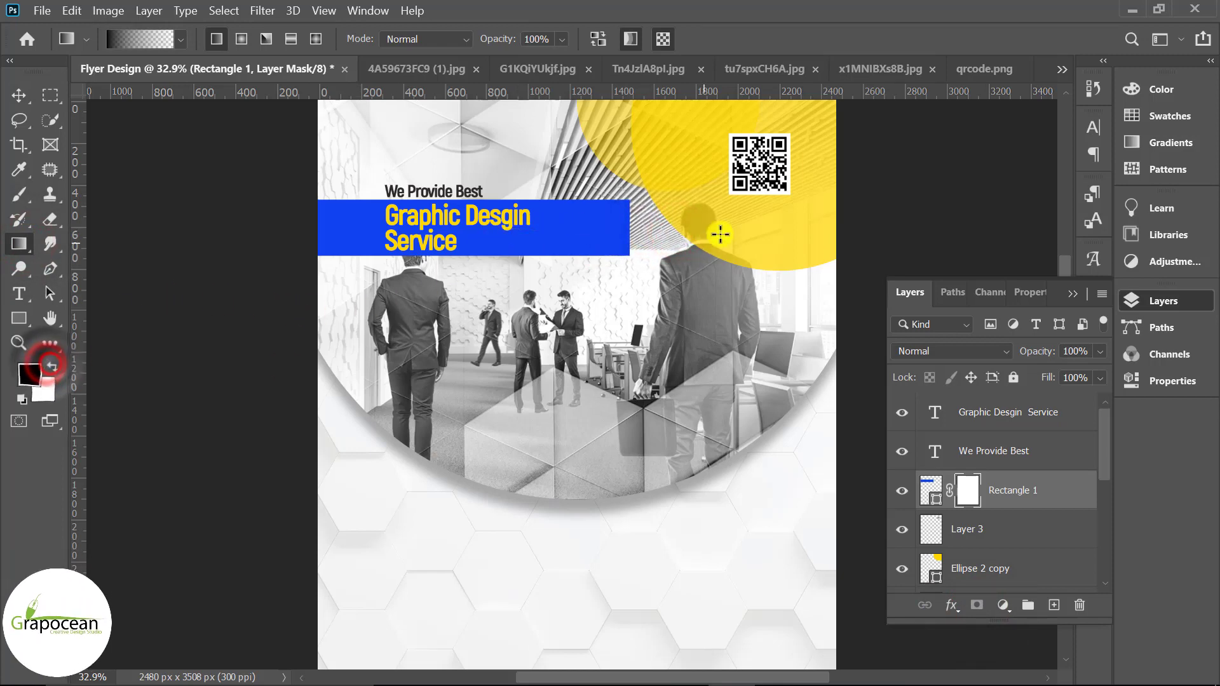
drag(729, 223, 363, 220)
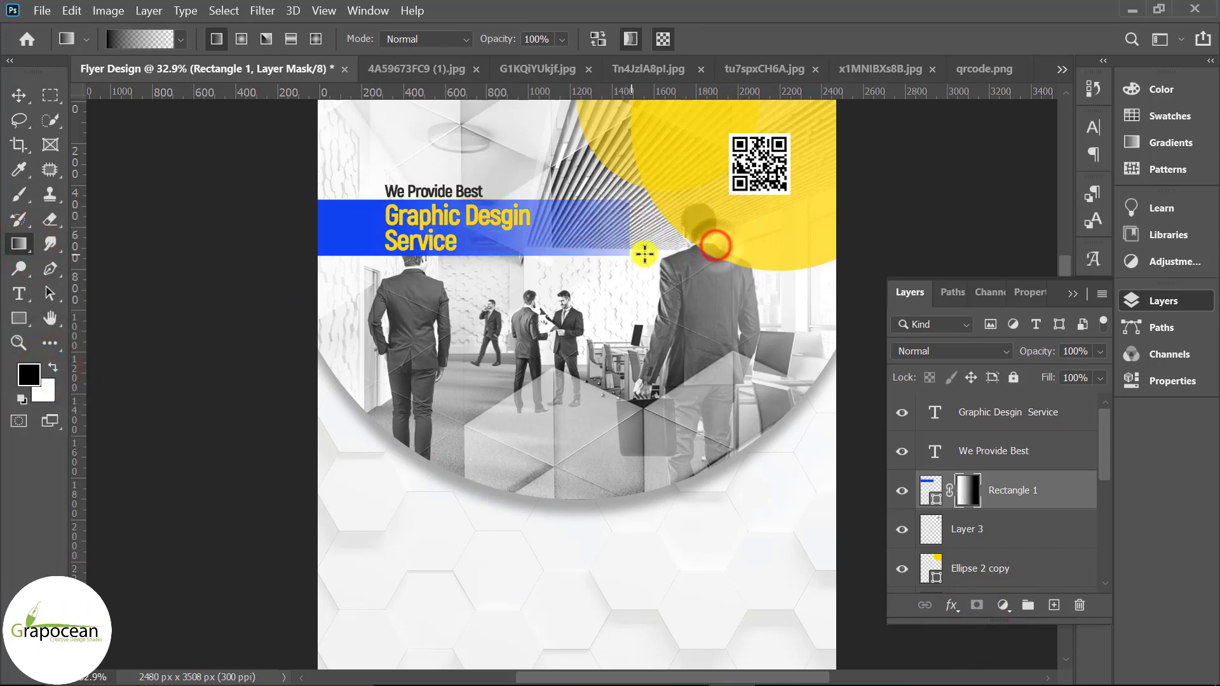
drag(644, 254, 644, 255)
drag(469, 246, 468, 246)
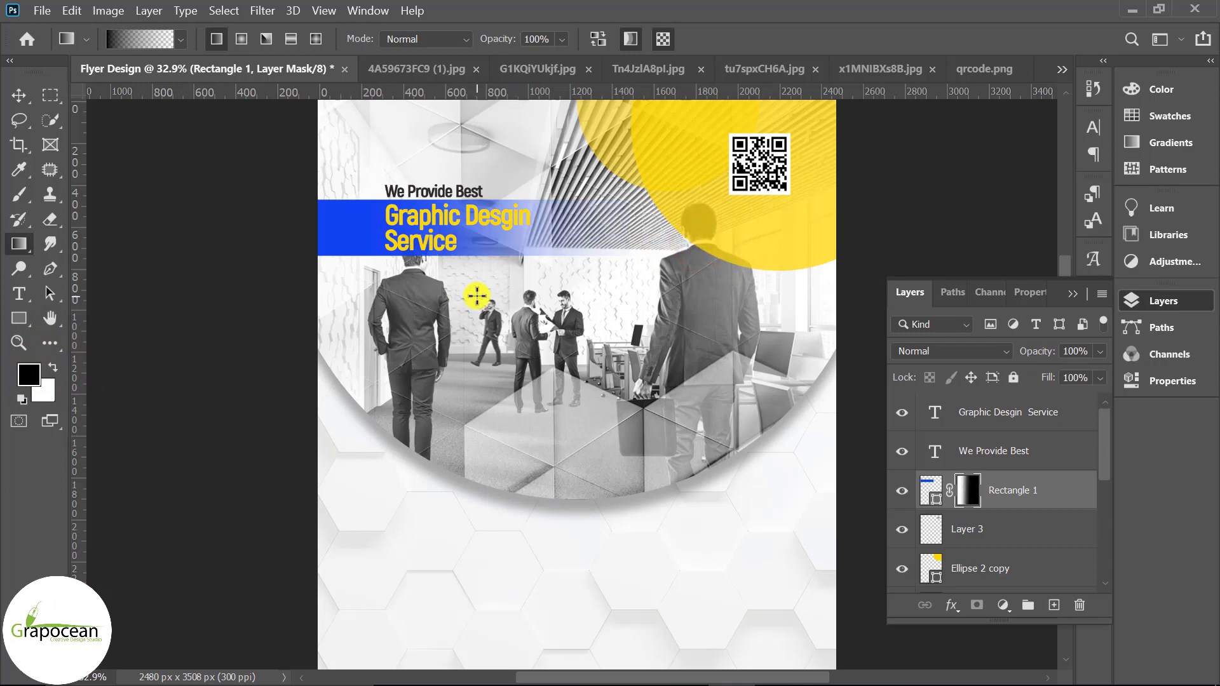
drag(476, 296, 476, 291)
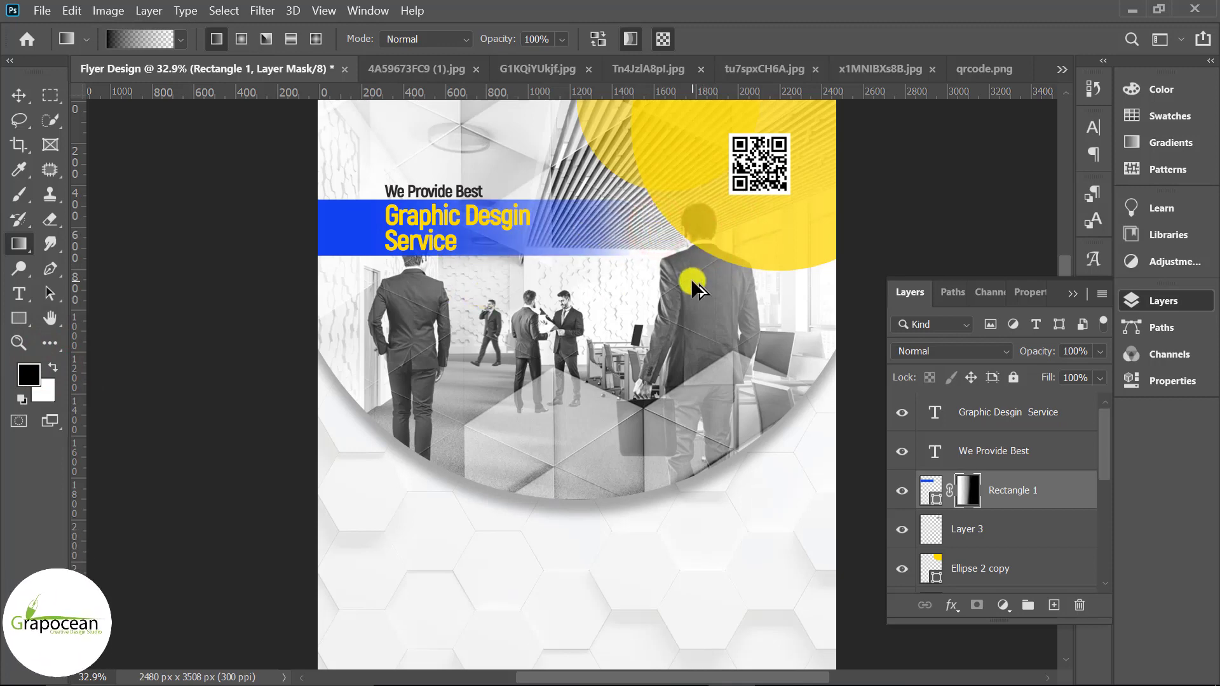
scroll(712, 292, down, 3)
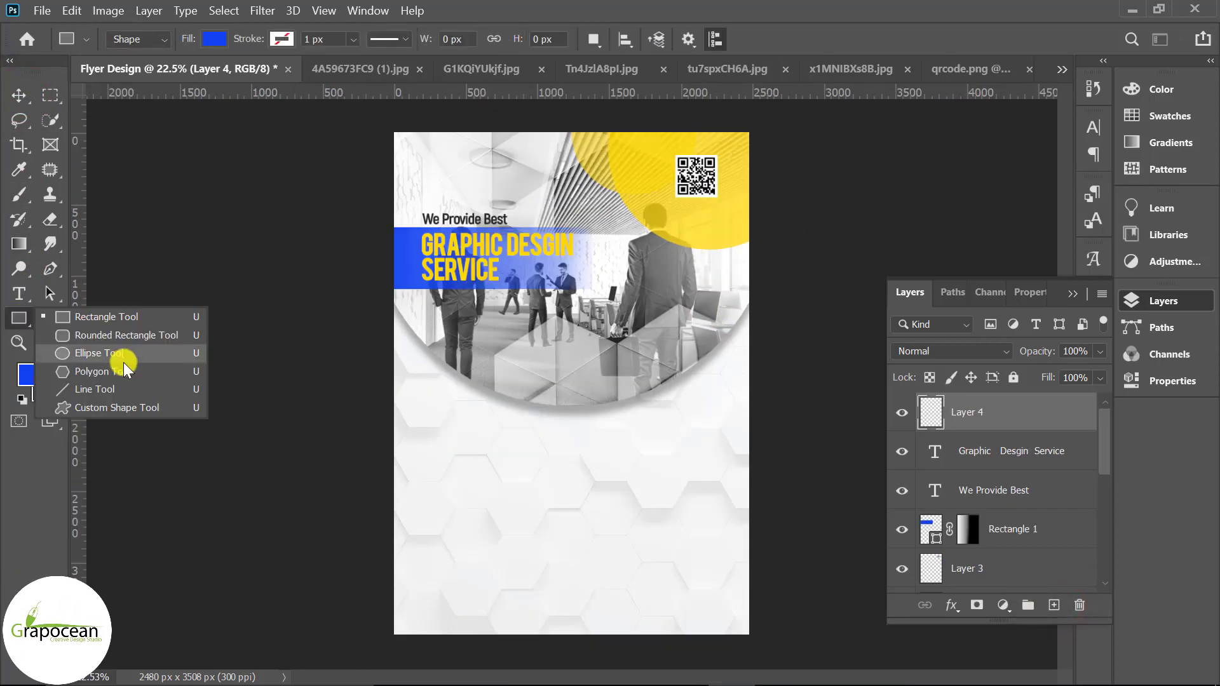
Step: Draw a large blue circle below the photo and enlarge it
drag(19, 324, 121, 354)
drag(480, 361, 627, 478)
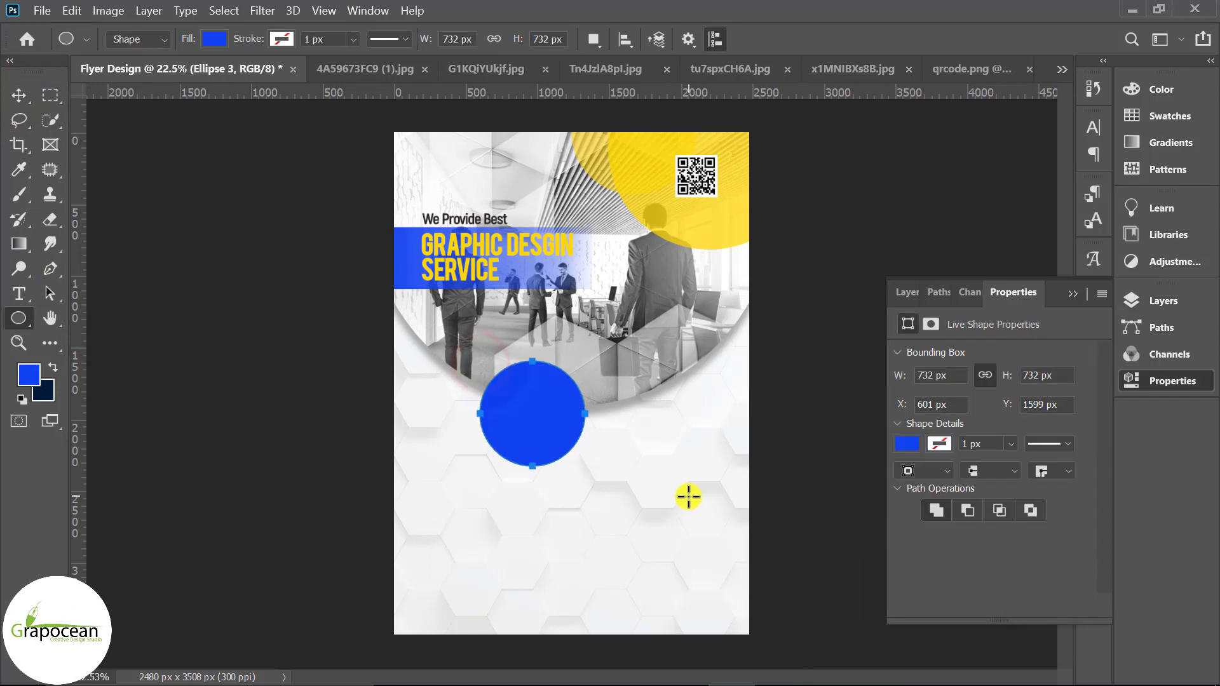
click(19, 97)
mouse_move(531, 428)
mouse_down()
mouse_move(559, 422)
mouse_move(646, 480)
mouse_up()
key(ctrl+t)
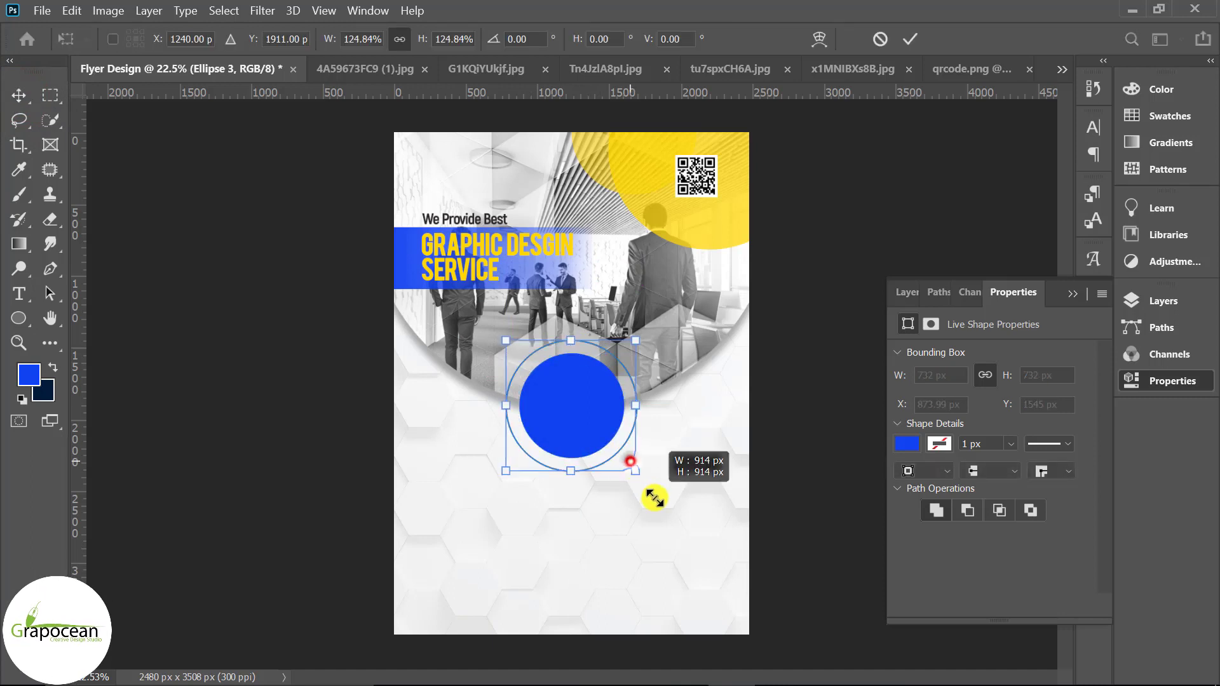
drag(581, 432, 580, 409)
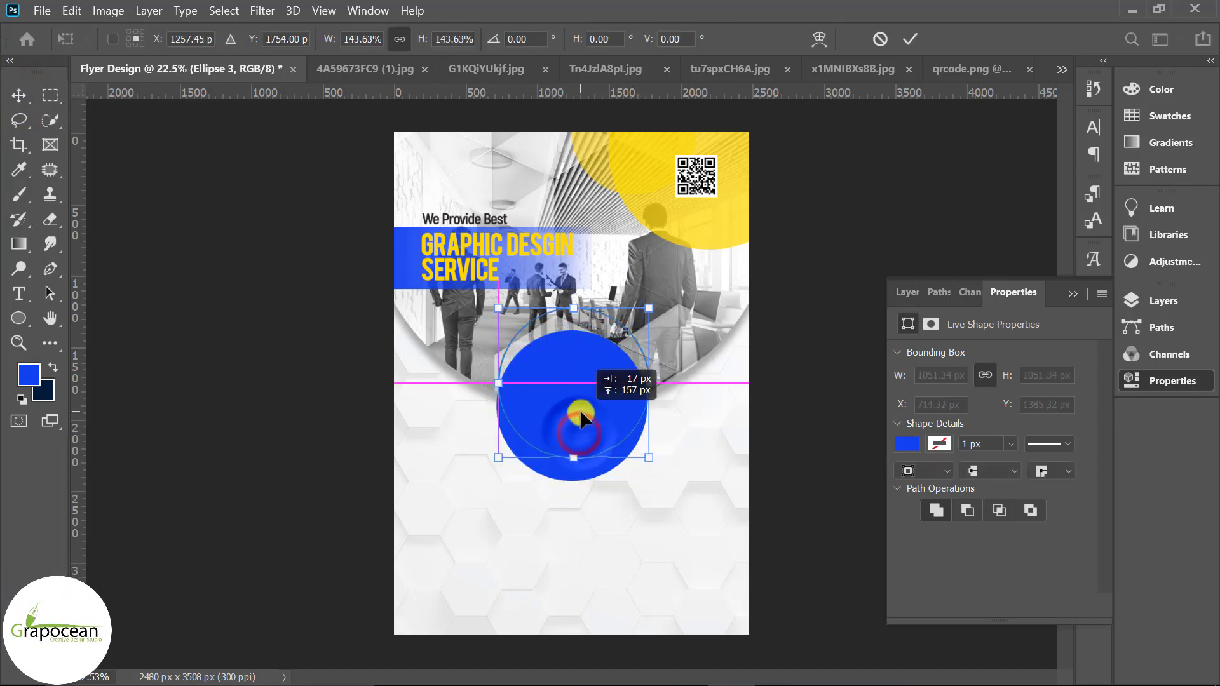
click(912, 39)
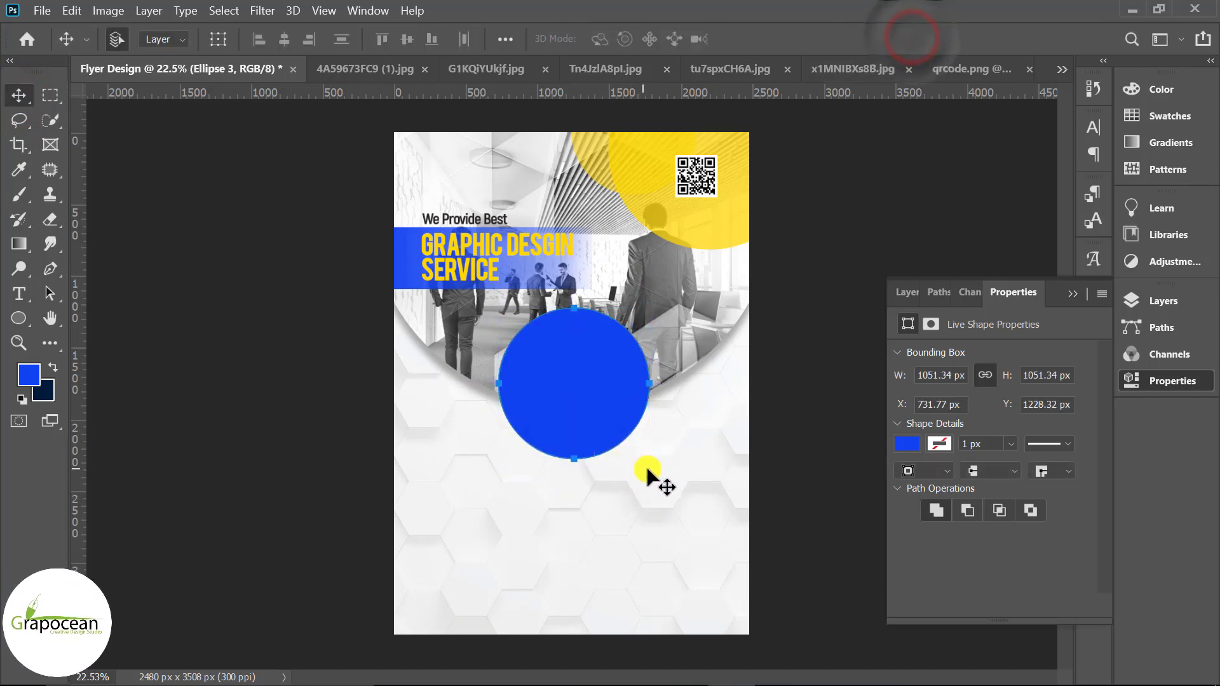
Step: Add two smaller circle copies at left and right, aligned horizontally
click(803, 459)
mouse_move(583, 412)
mouse_down()
mouse_move(482, 501)
mouse_move(515, 473)
mouse_up()
key(ctrl+t)
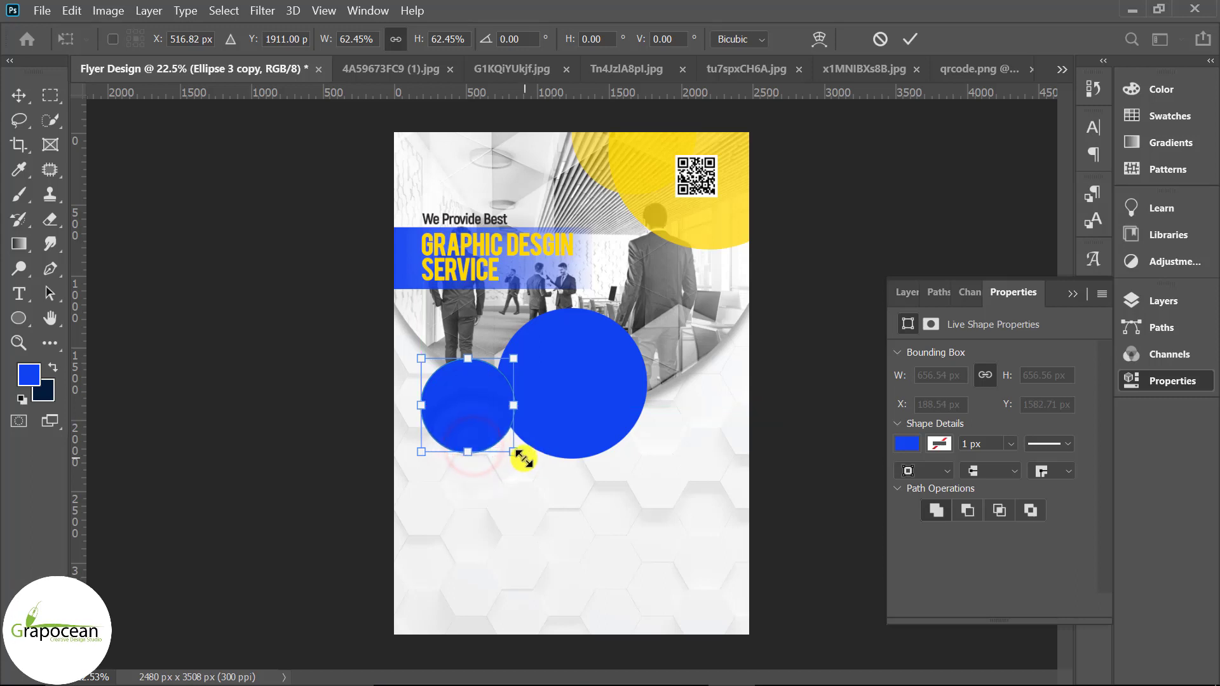
drag(513, 452, 518, 454)
click(13, 99)
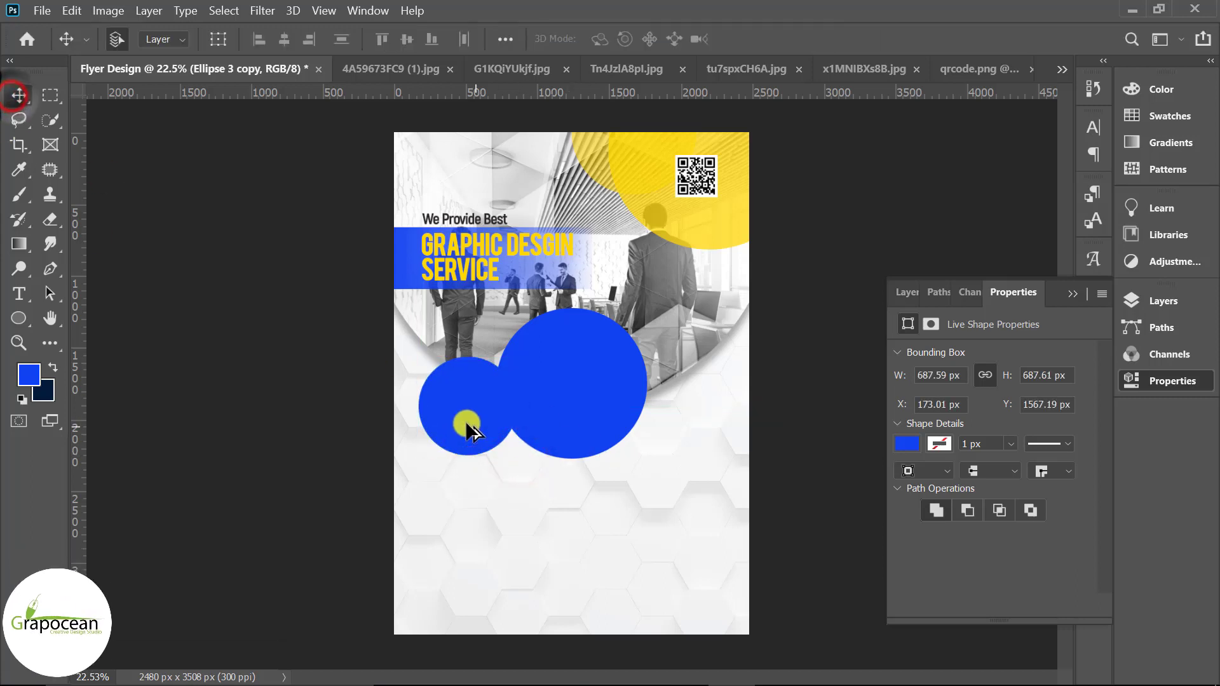
mouse_move(465, 421)
mouse_down()
mouse_move(650, 416)
mouse_move(651, 398)
mouse_up()
click(816, 496)
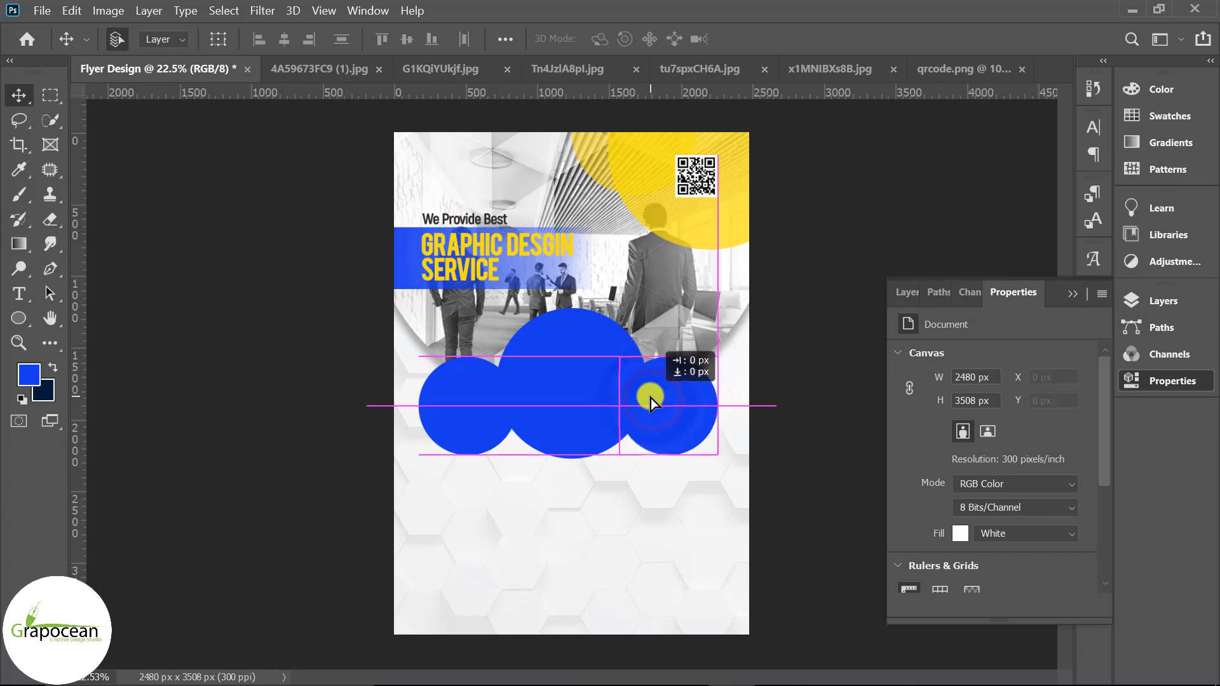
mouse_move(556, 383)
mouse_down()
mouse_move(543, 382)
mouse_move(556, 383)
mouse_up()
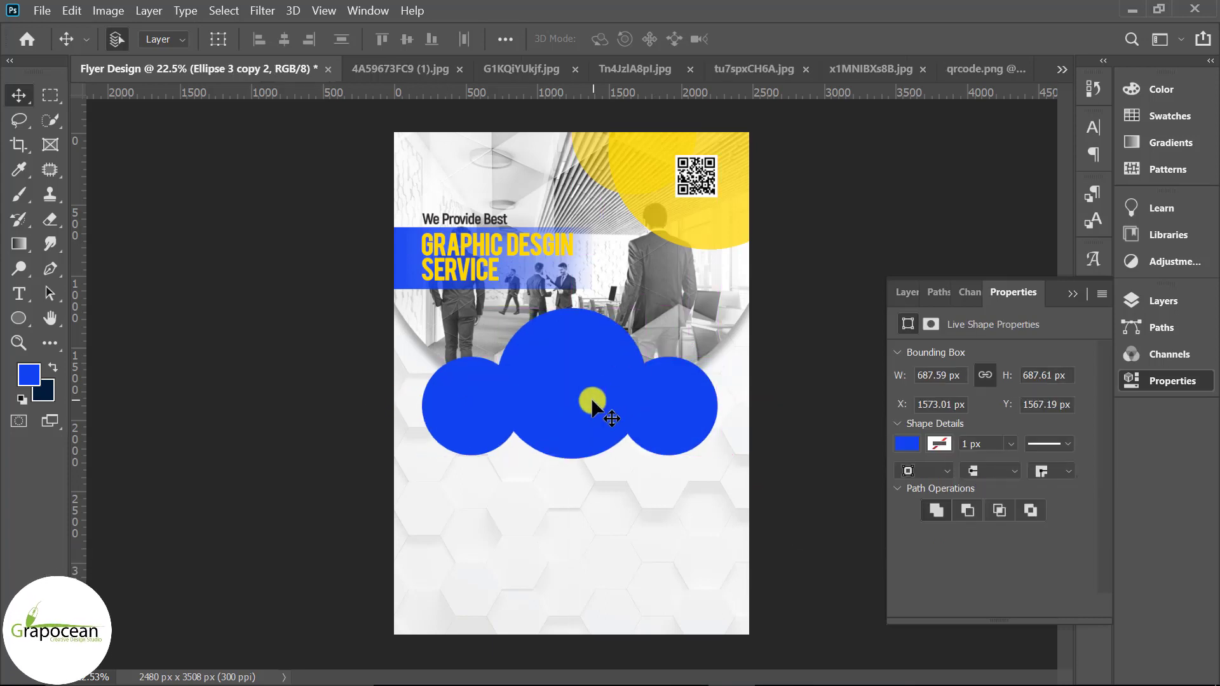
Step: Fill Ellipse 3 with sampled yellow and move it above the two blue circles
click(1073, 293)
click(1162, 301)
double_click(932, 490)
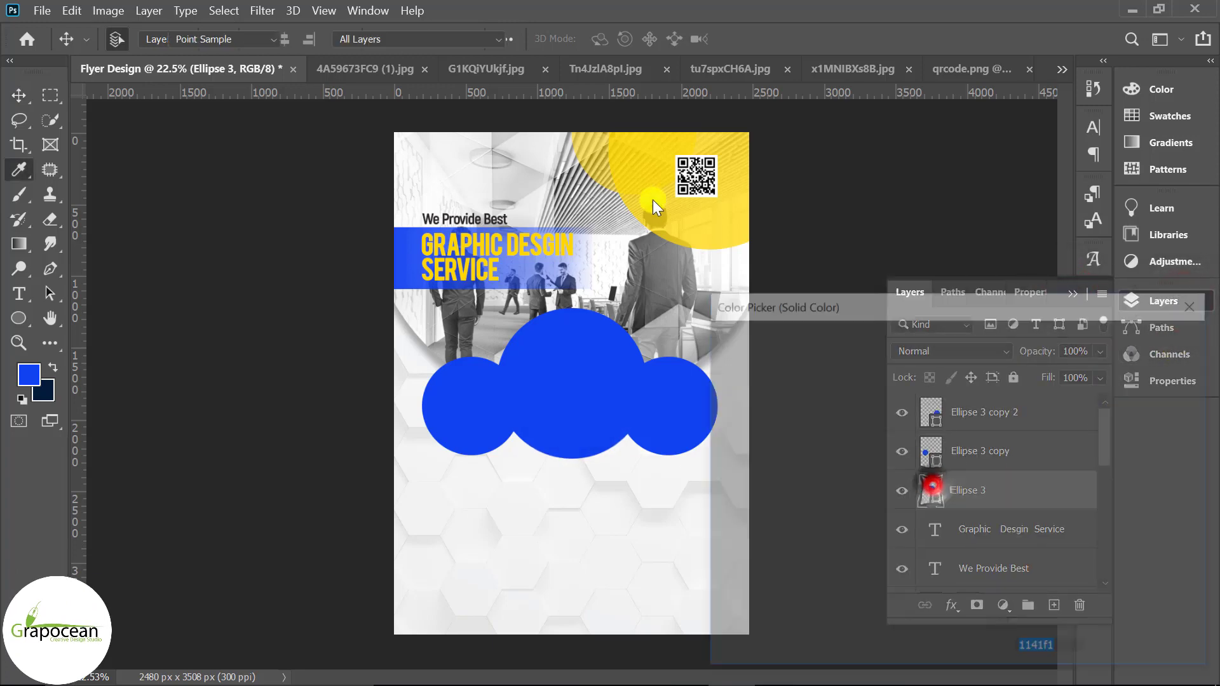
click(655, 150)
click(1147, 339)
key(v)
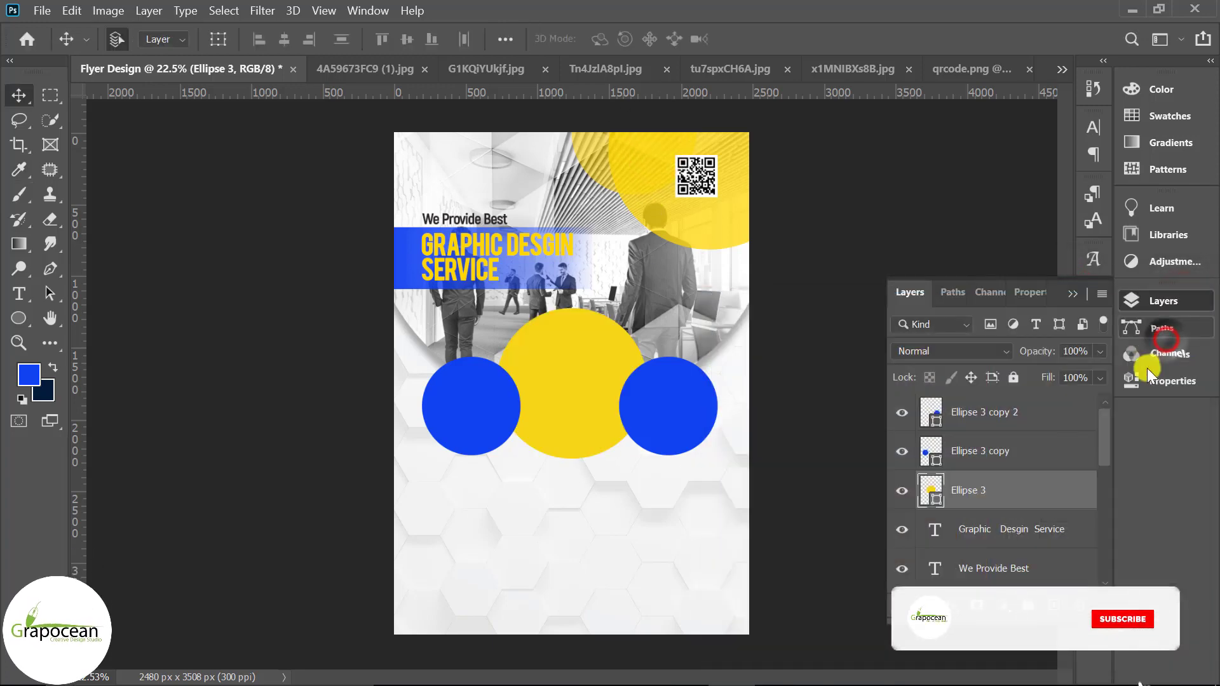
click(1027, 502)
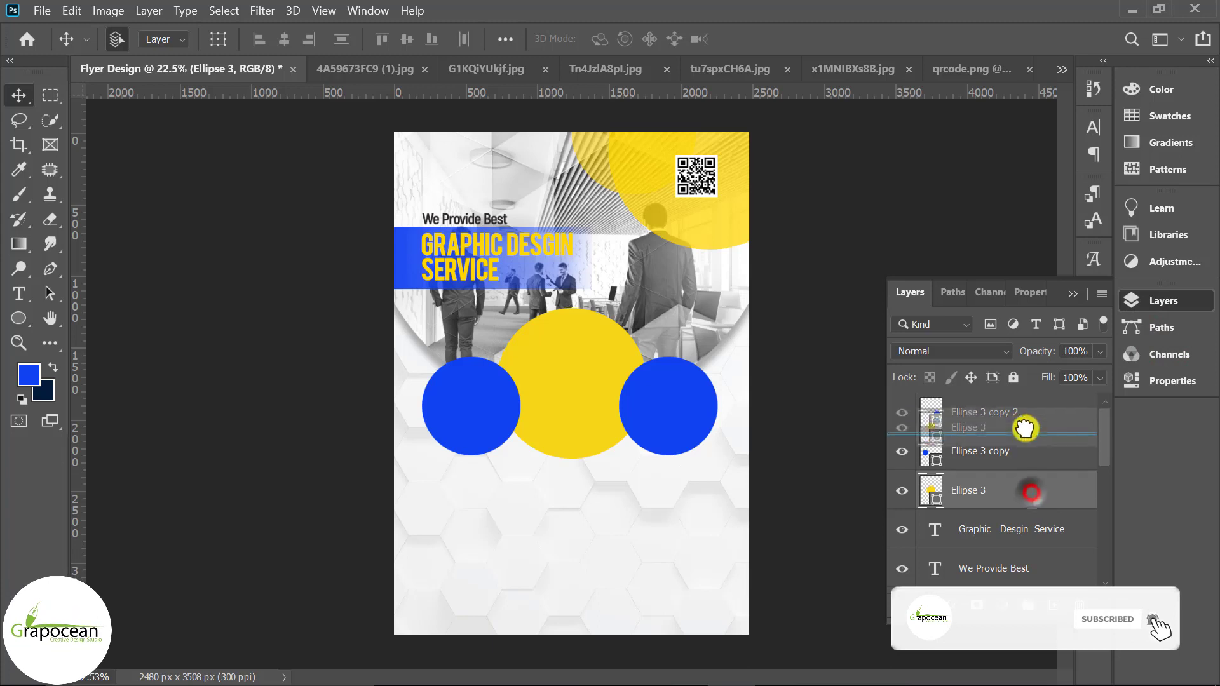
drag(1027, 502, 1023, 407)
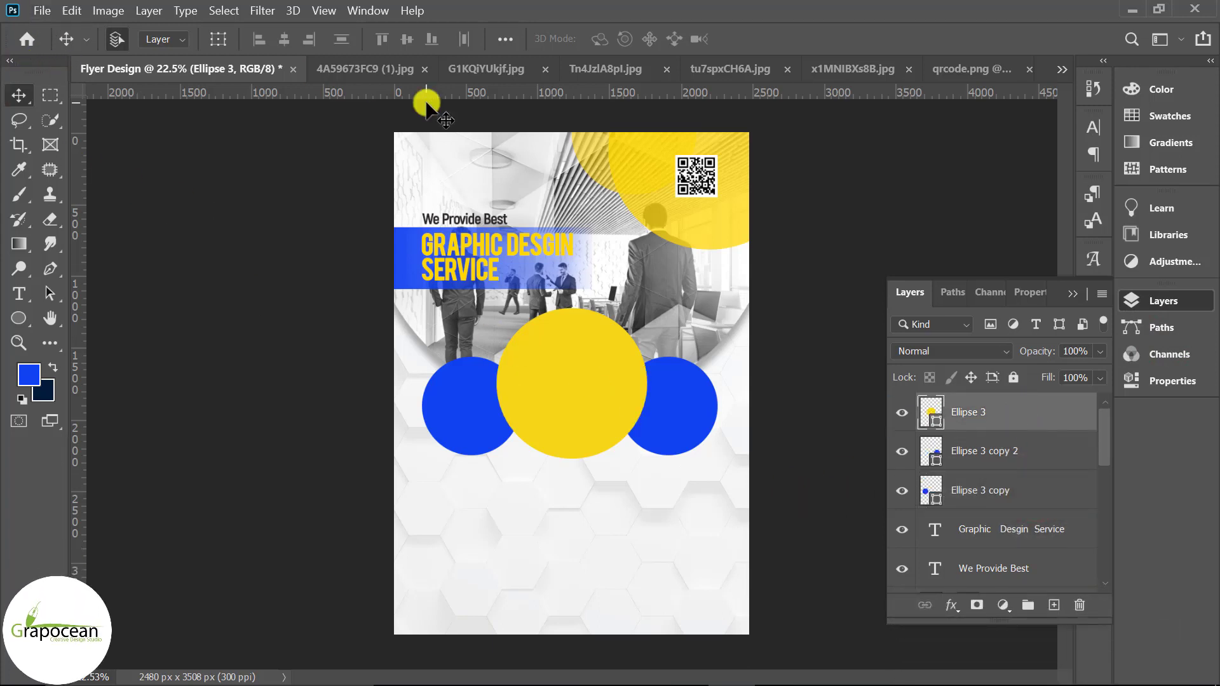
Step: Bring the handshake photo into the flyer and enlarge it
click(369, 68)
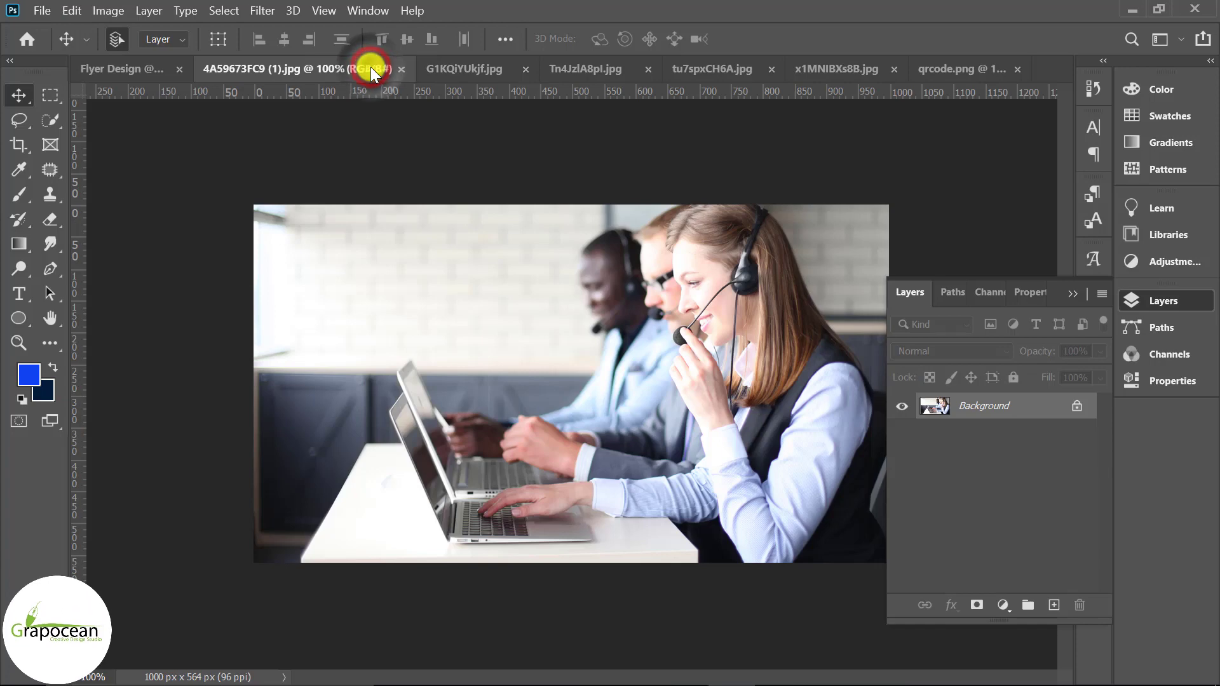
click(454, 65)
click(585, 70)
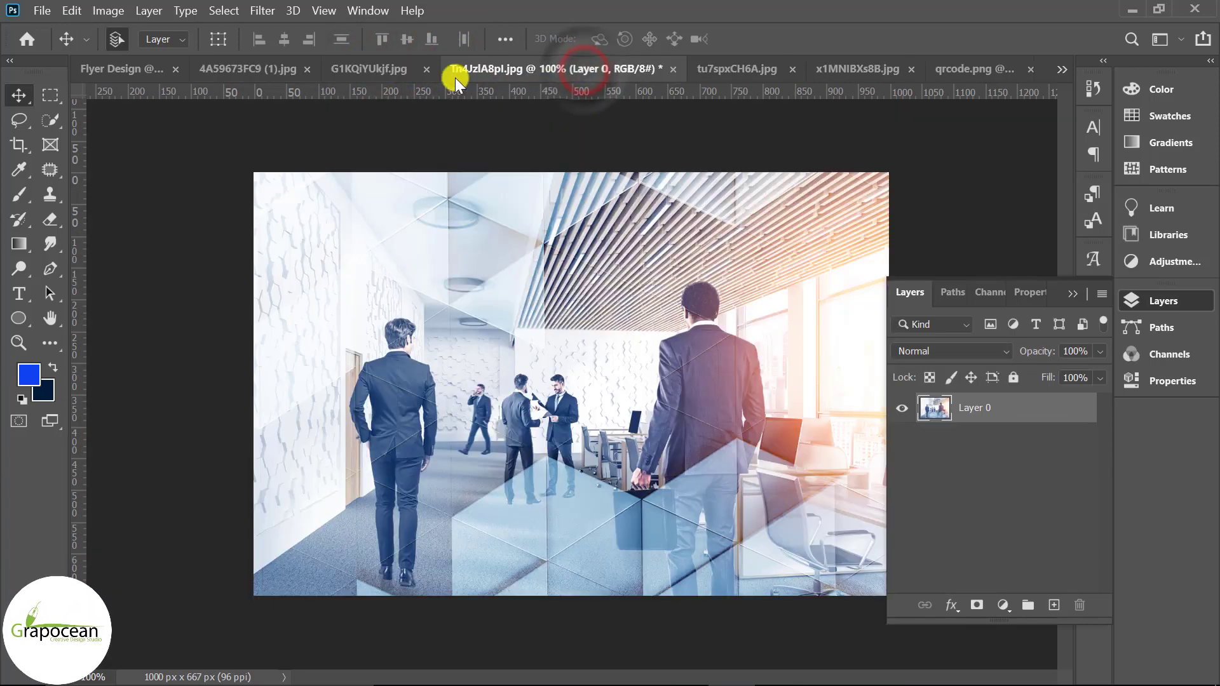
click(364, 66)
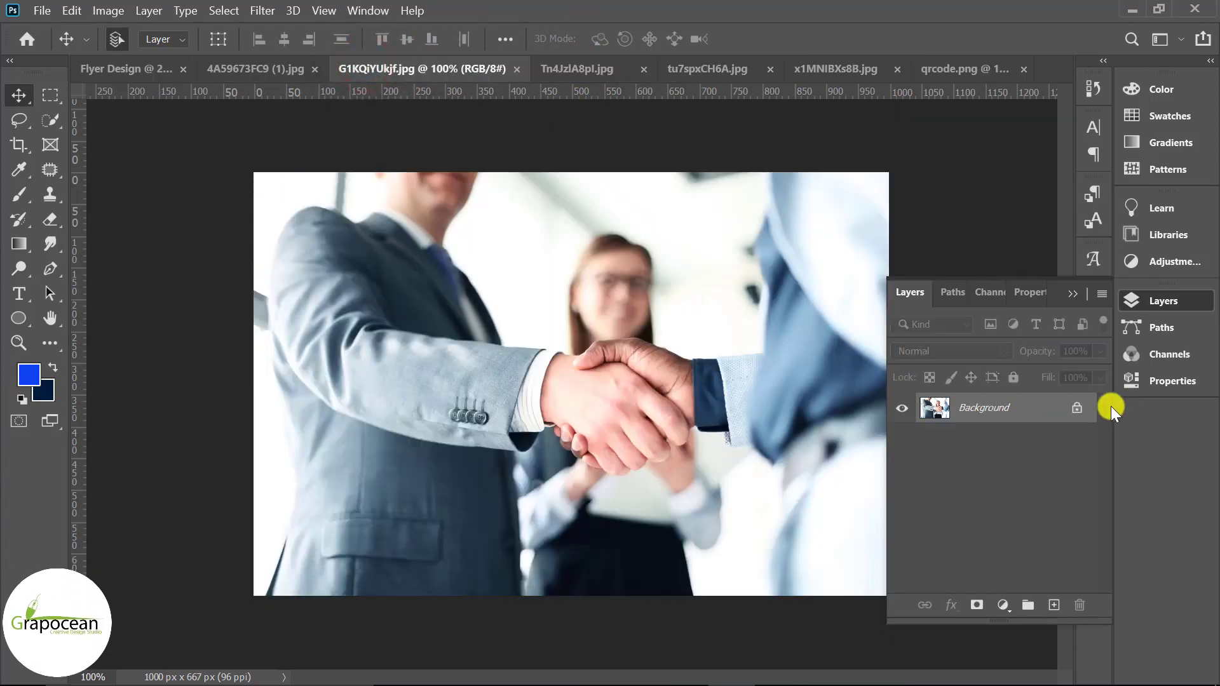
click(1077, 407)
mouse_move(529, 284)
mouse_down()
mouse_move(114, 74)
mouse_move(572, 450)
mouse_move(633, 432)
mouse_move(696, 461)
mouse_up()
key(ctrl+t)
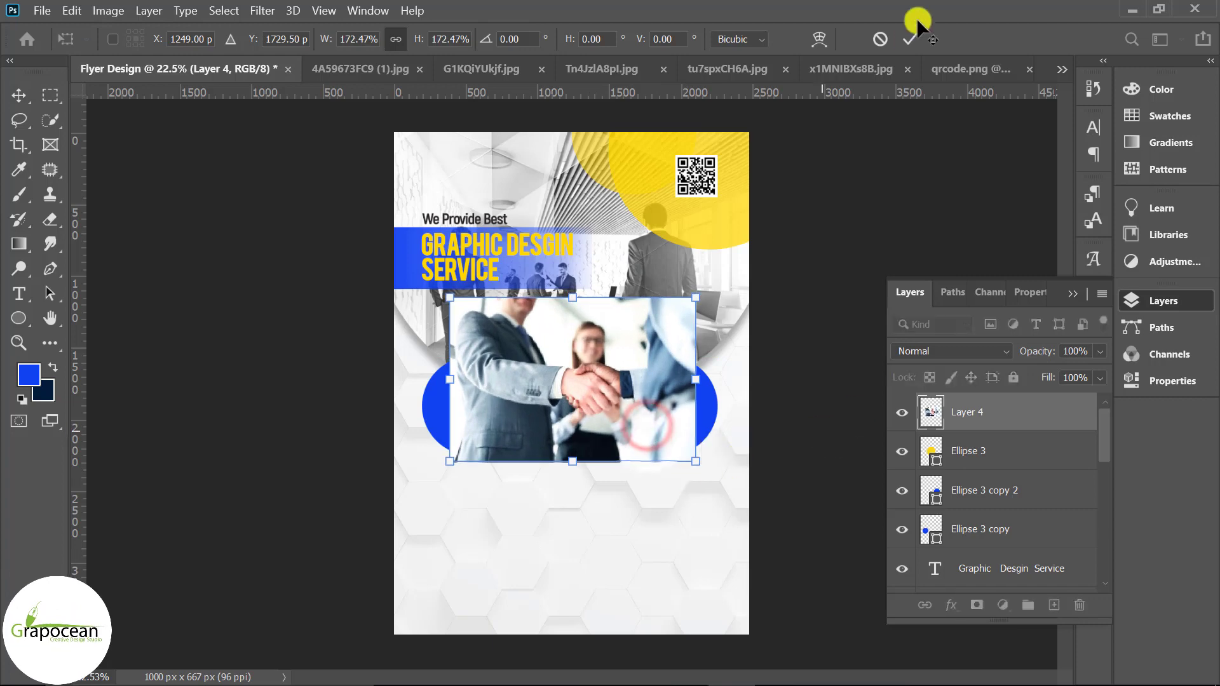
click(914, 37)
Step: Clip the handshake photo into the Ellipse 3 circle
right_click(999, 410)
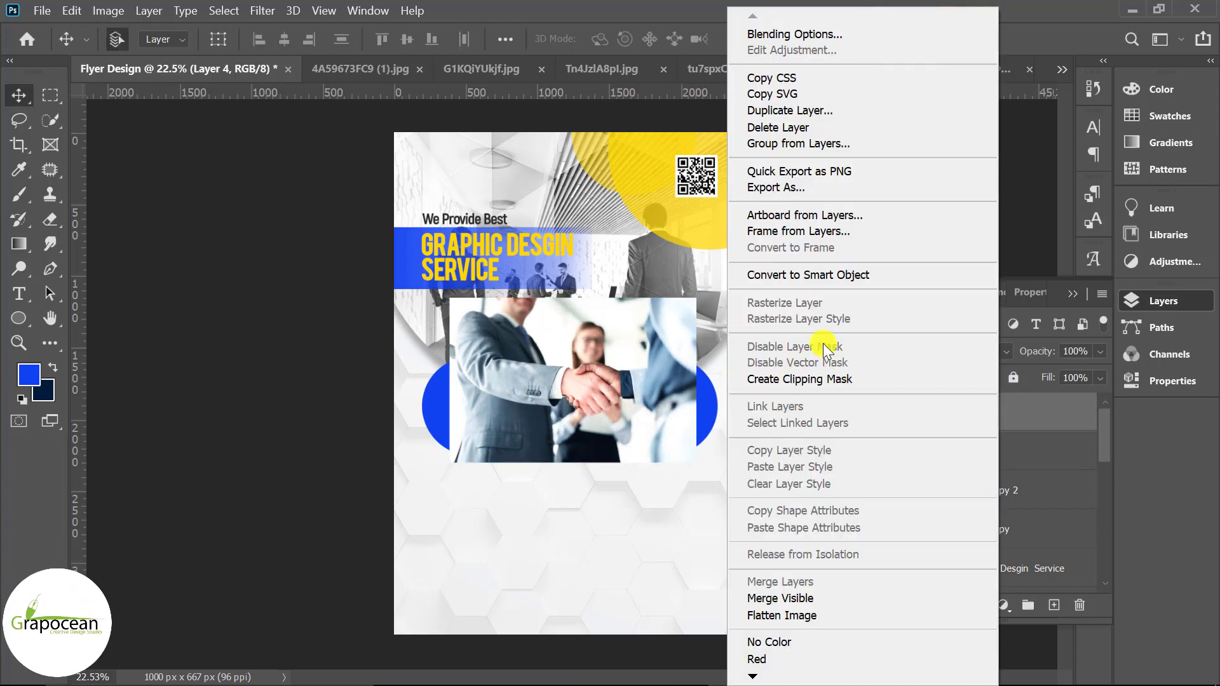
click(824, 381)
scroll(648, 471, up, 2)
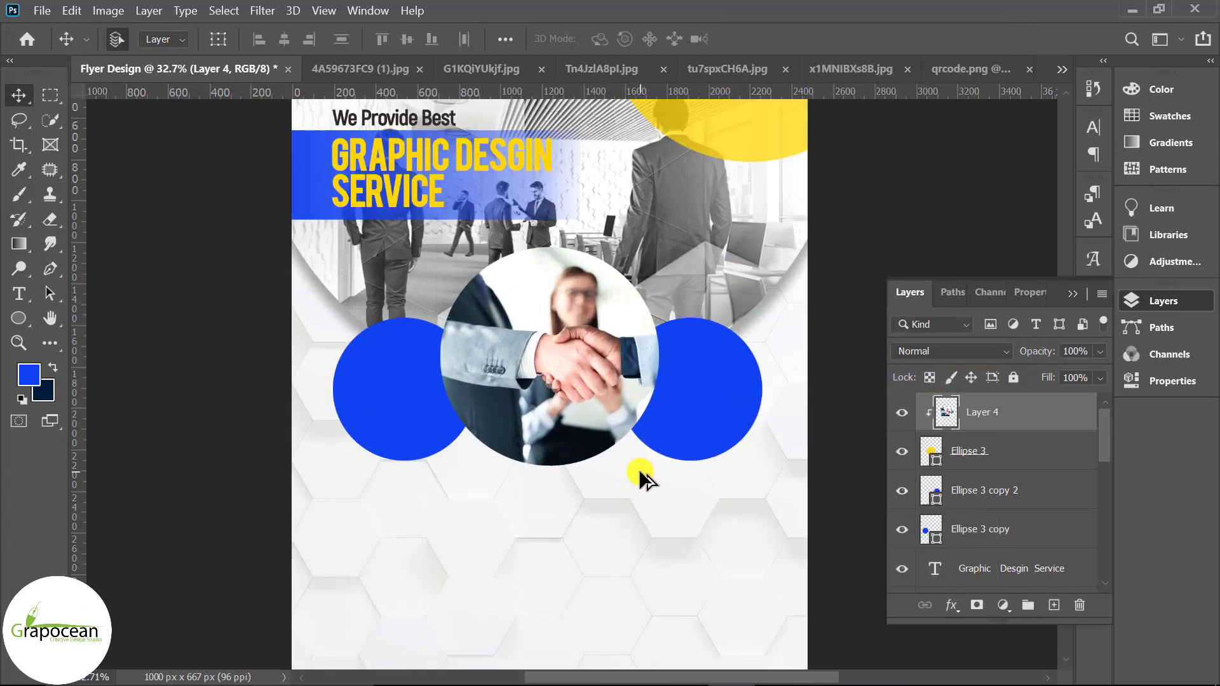
click(991, 452)
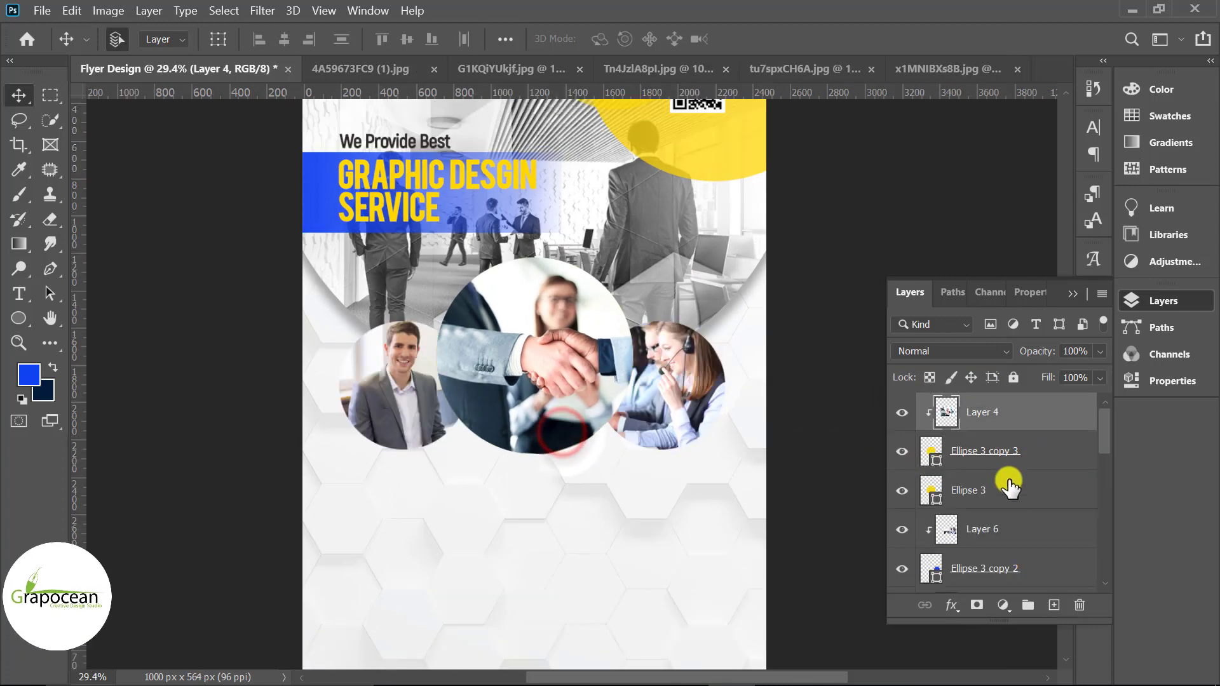
click(1007, 491)
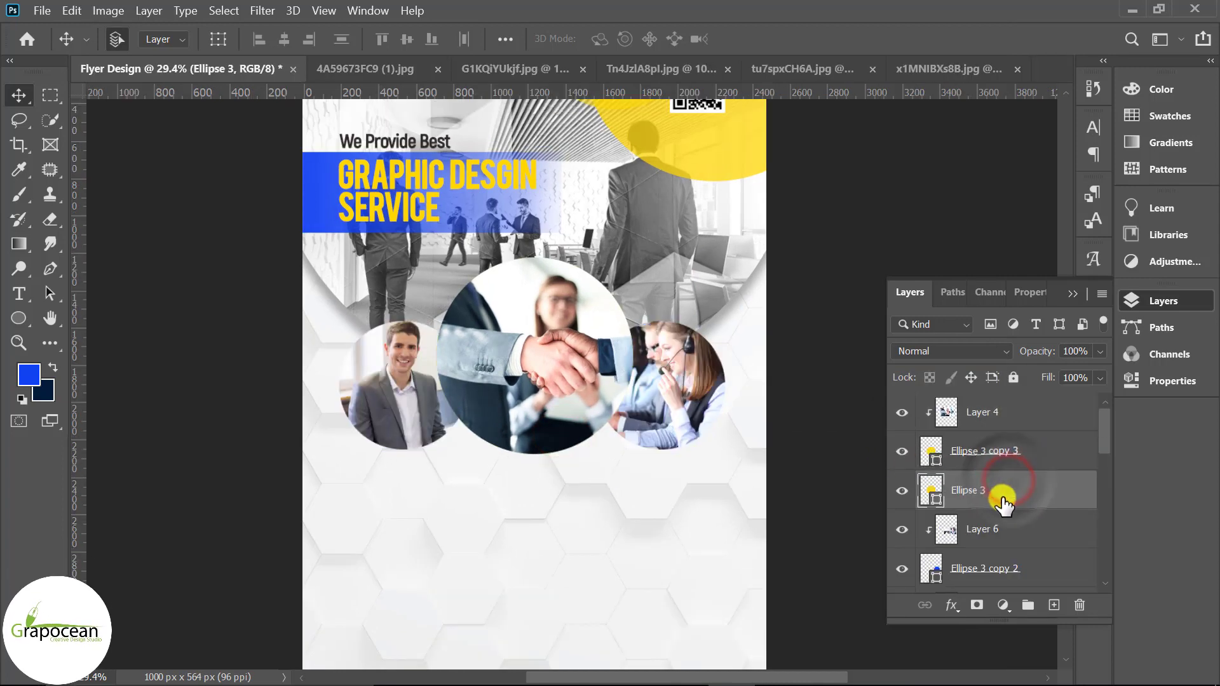
Step: Give Ellipse 3 copy 3 a 24 px yellow stroke
click(1013, 452)
right_click(1017, 452)
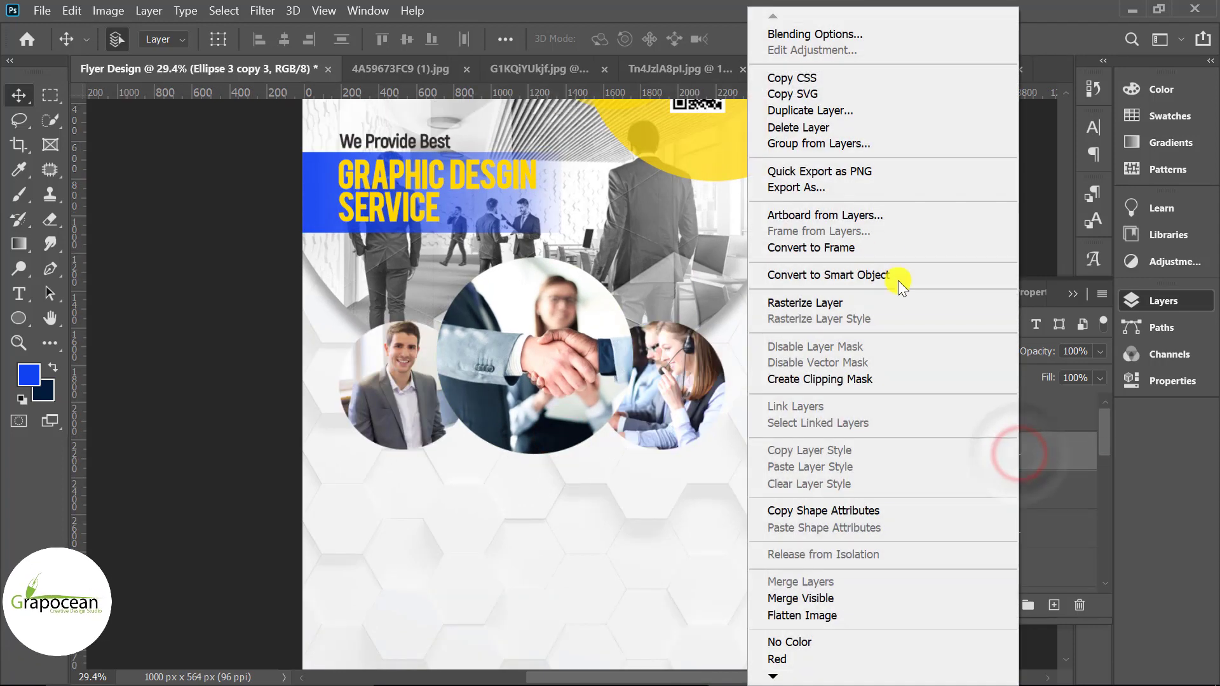
click(841, 33)
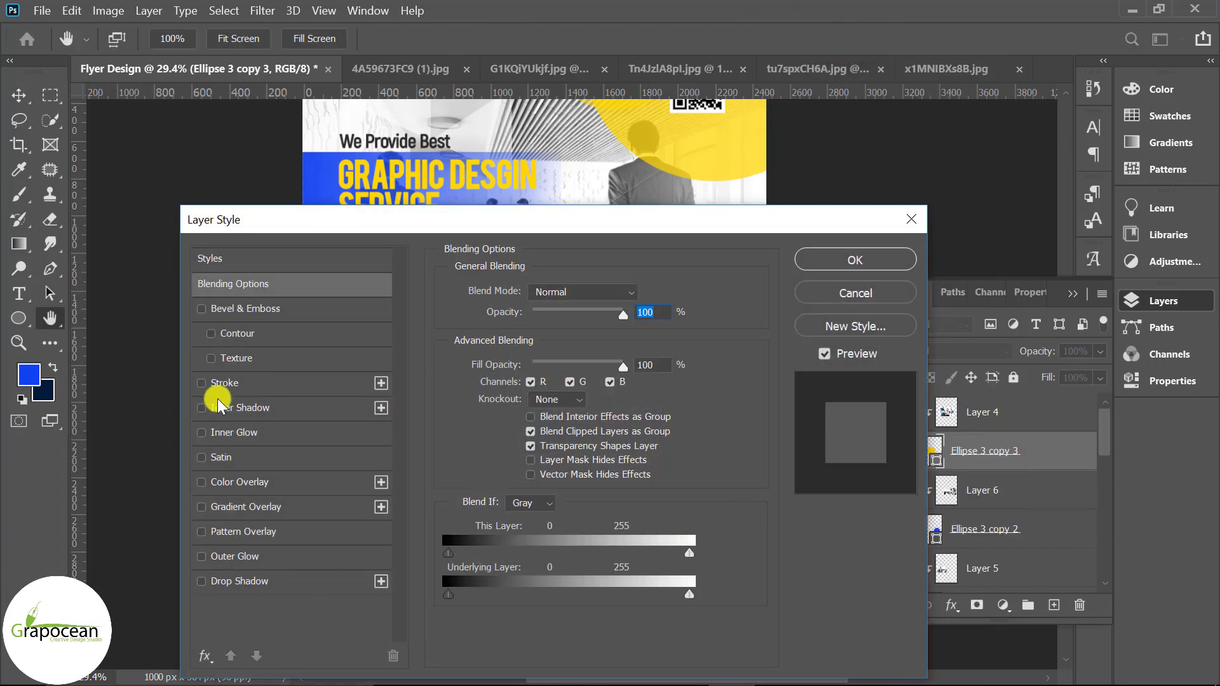
click(210, 383)
mouse_move(490, 211)
mouse_down()
mouse_move(1108, 287)
mouse_move(1065, 291)
mouse_up()
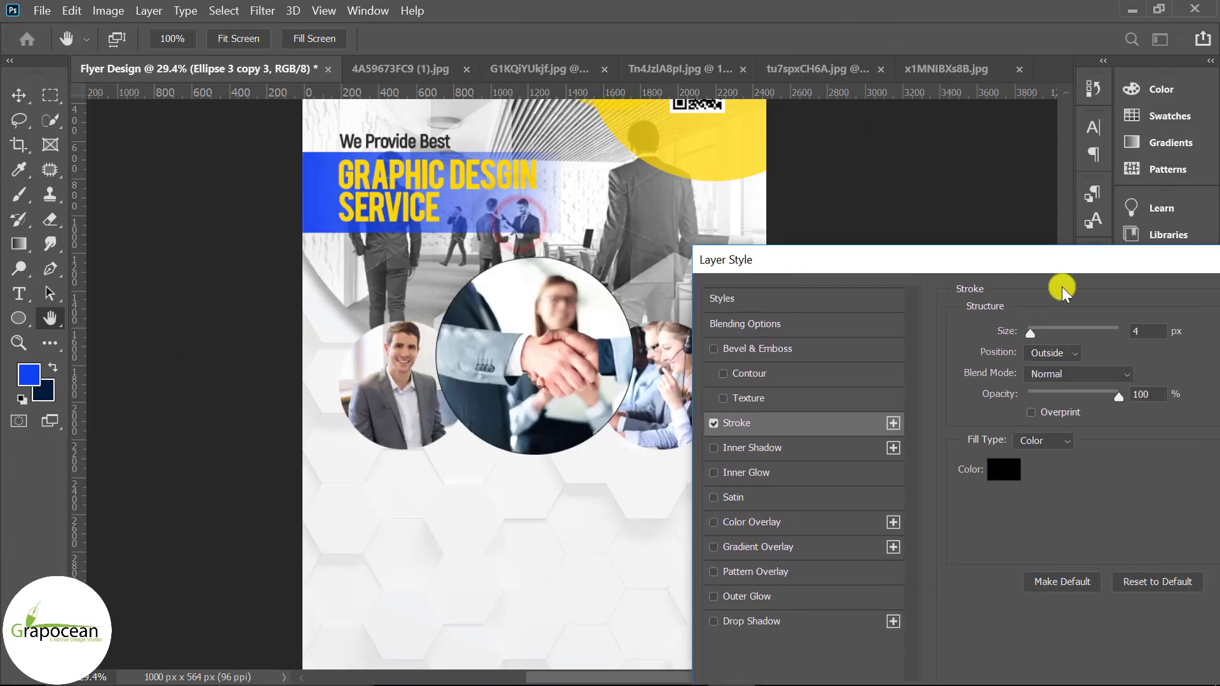
drag(1036, 330, 1040, 333)
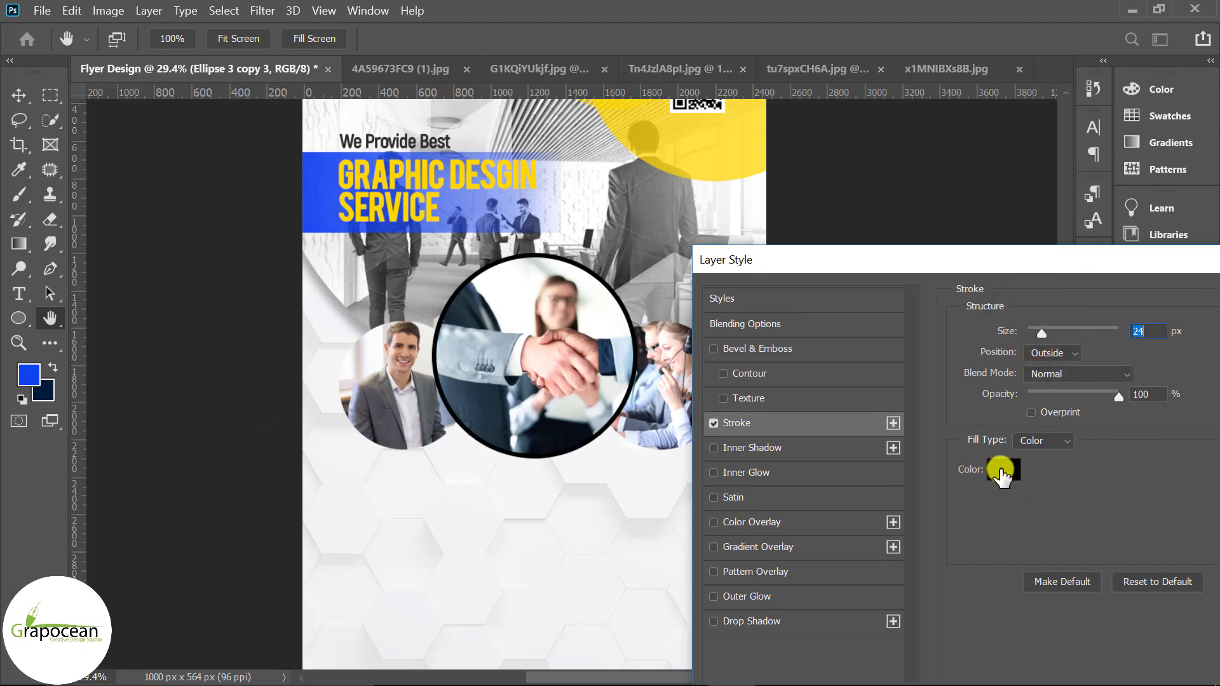
click(1003, 469)
click(726, 164)
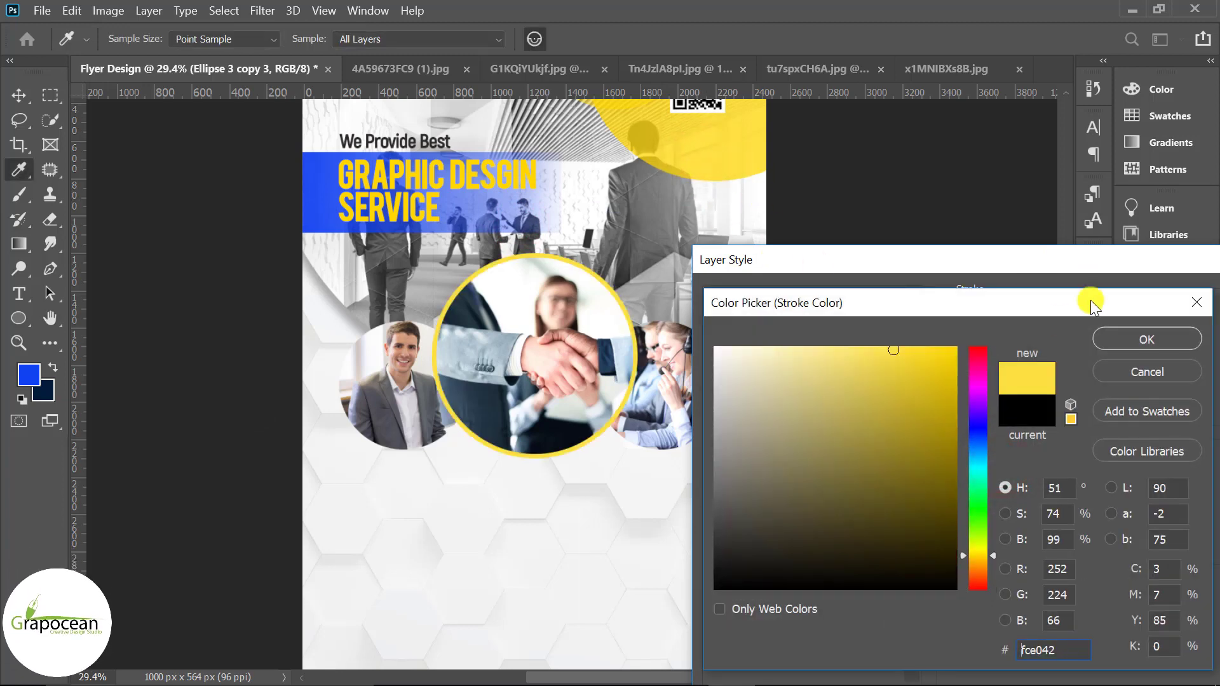
click(1145, 343)
drag(1018, 274, 915, 254)
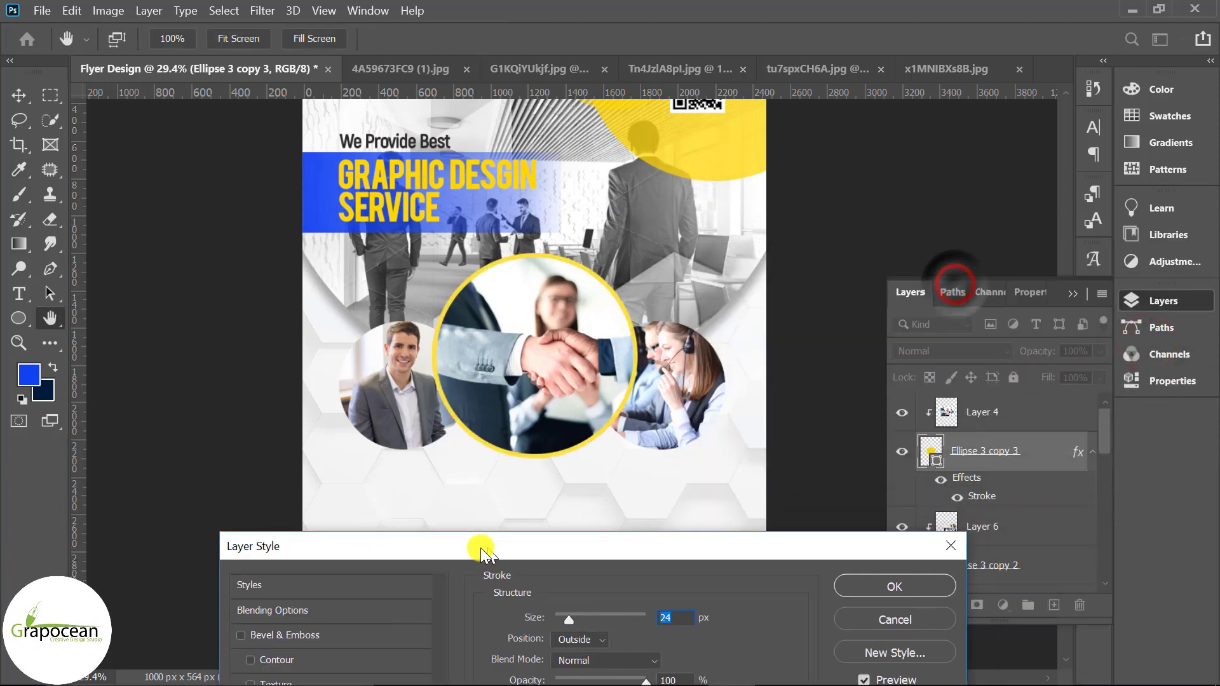
Step: Add a drop shadow with size 16, distance 40 and 50% opacity
click(716, 582)
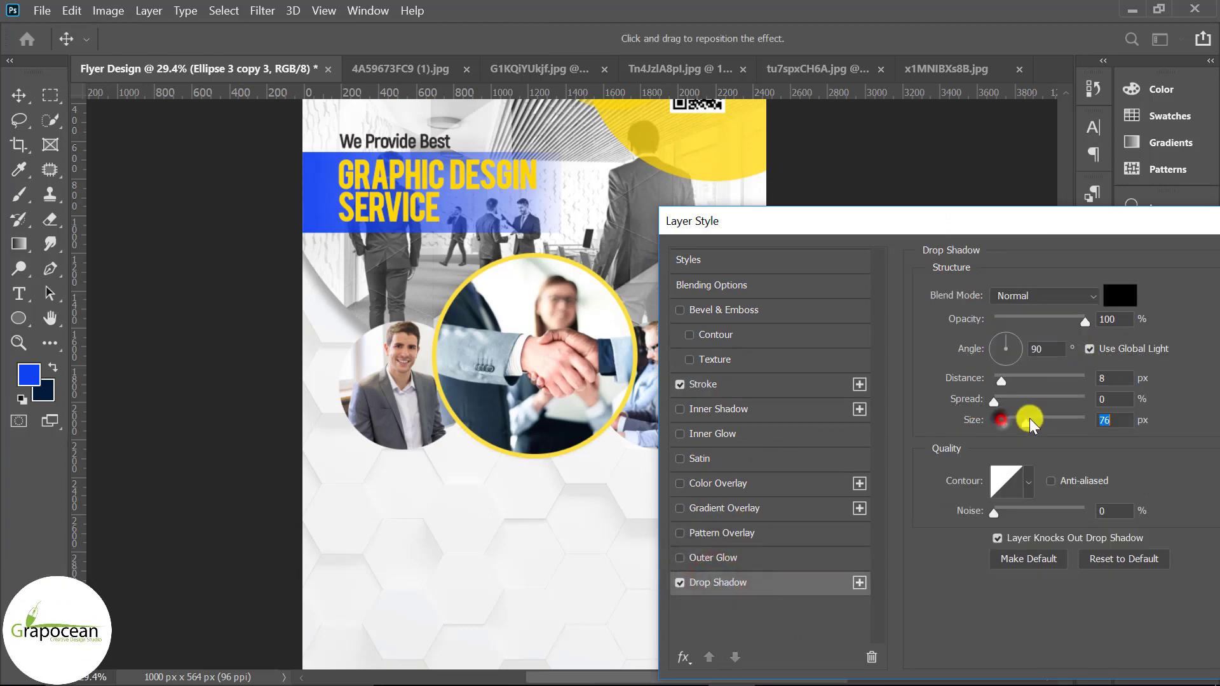
drag(1030, 419, 1005, 421)
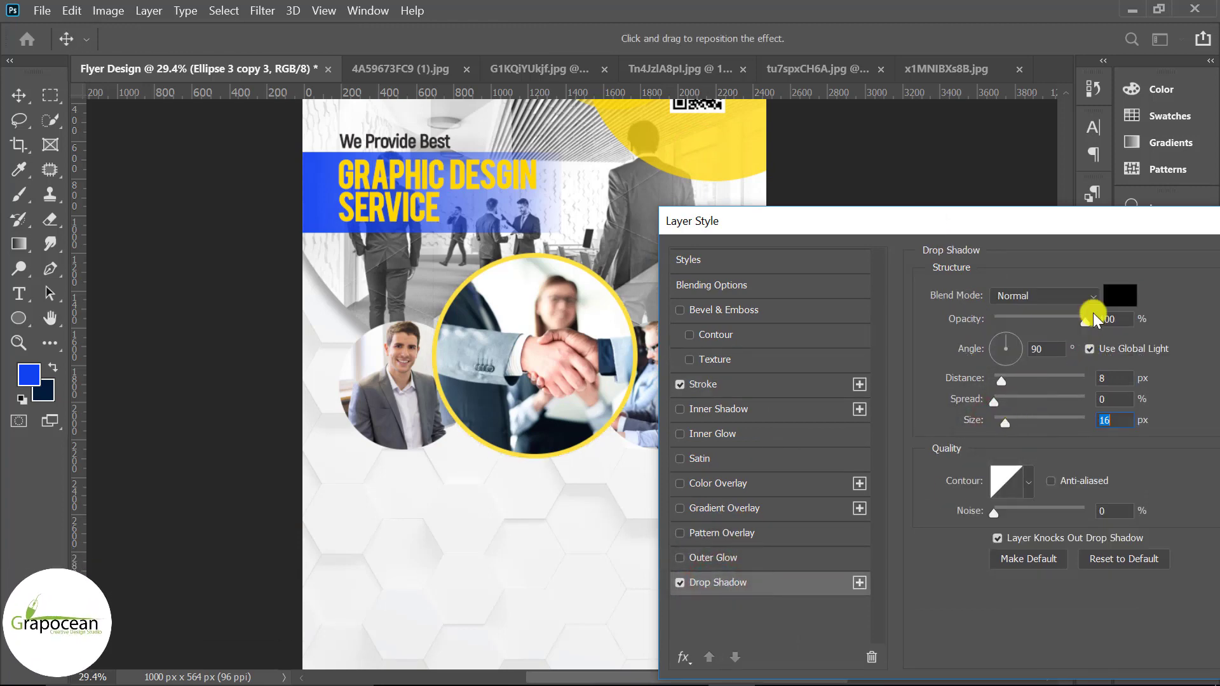
click(994, 381)
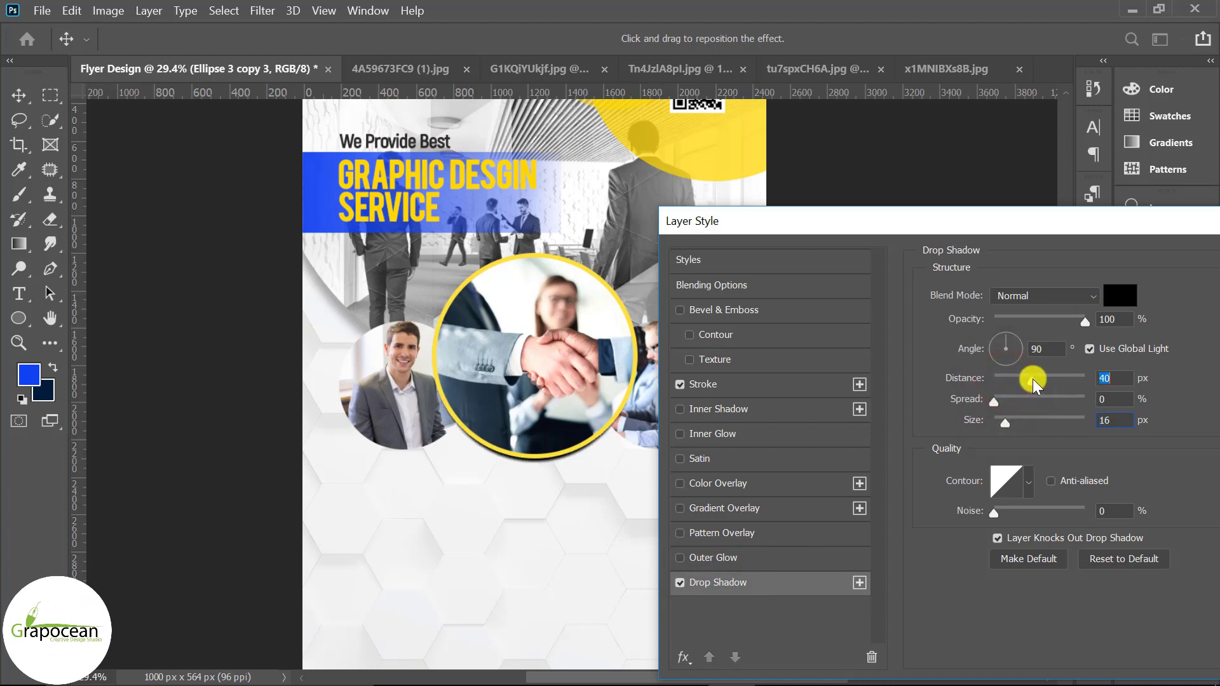
drag(1085, 322, 1039, 323)
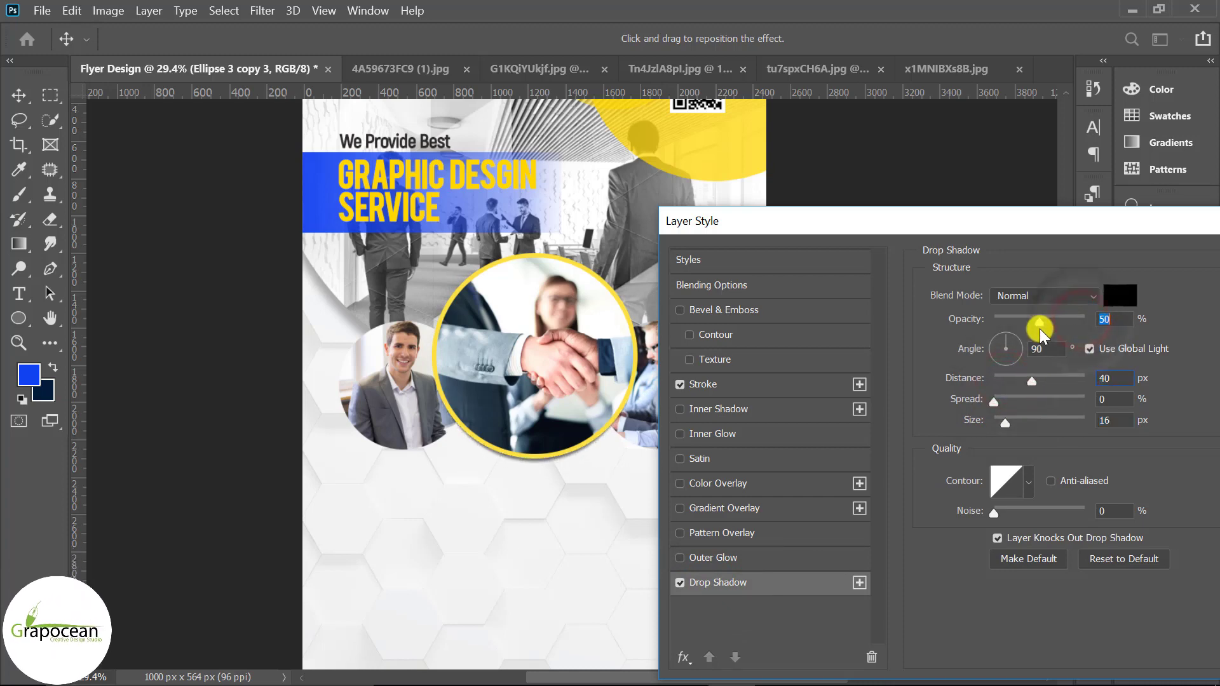
drag(912, 216, 458, 500)
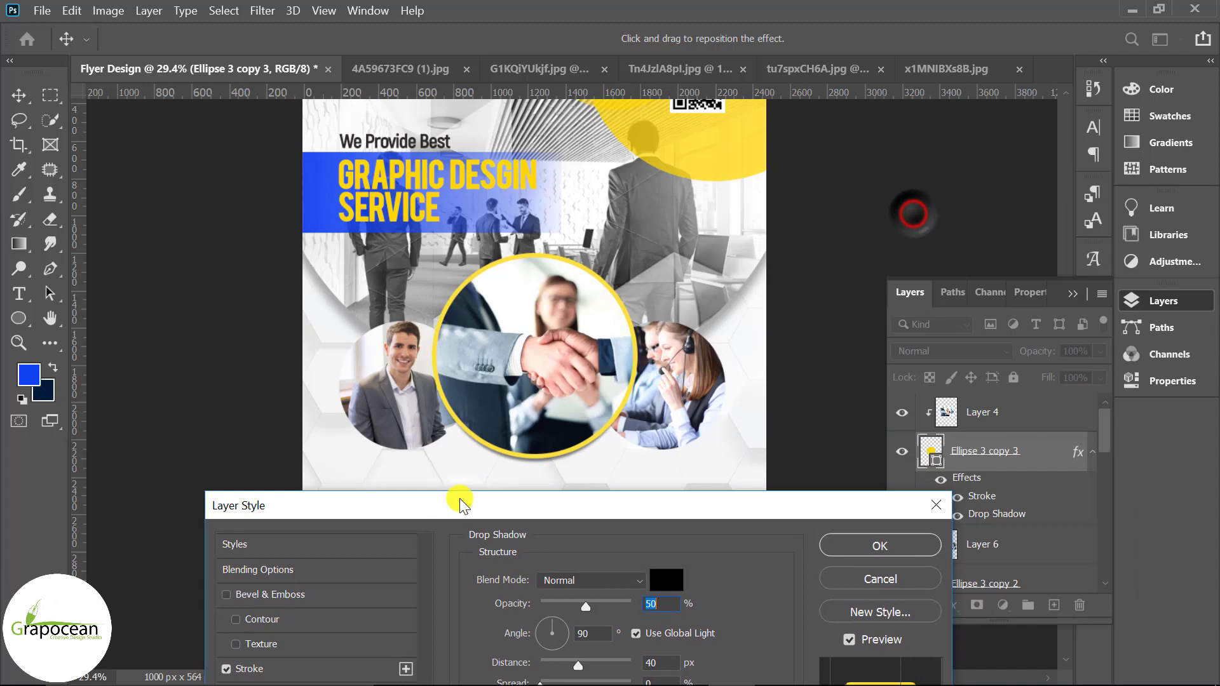
click(881, 542)
key(ctrl+minus)
key(ctrl+minus)
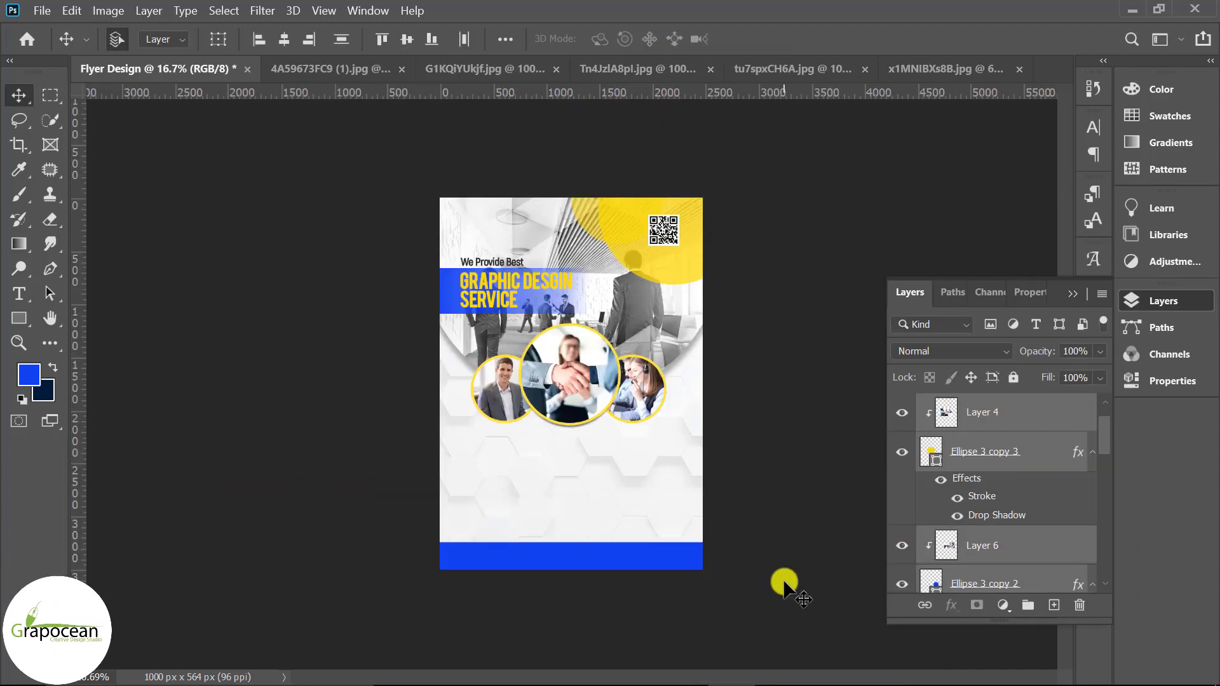
Step: Start a text line on a new layer below the photo circles, coloured like the blue bar
click(19, 294)
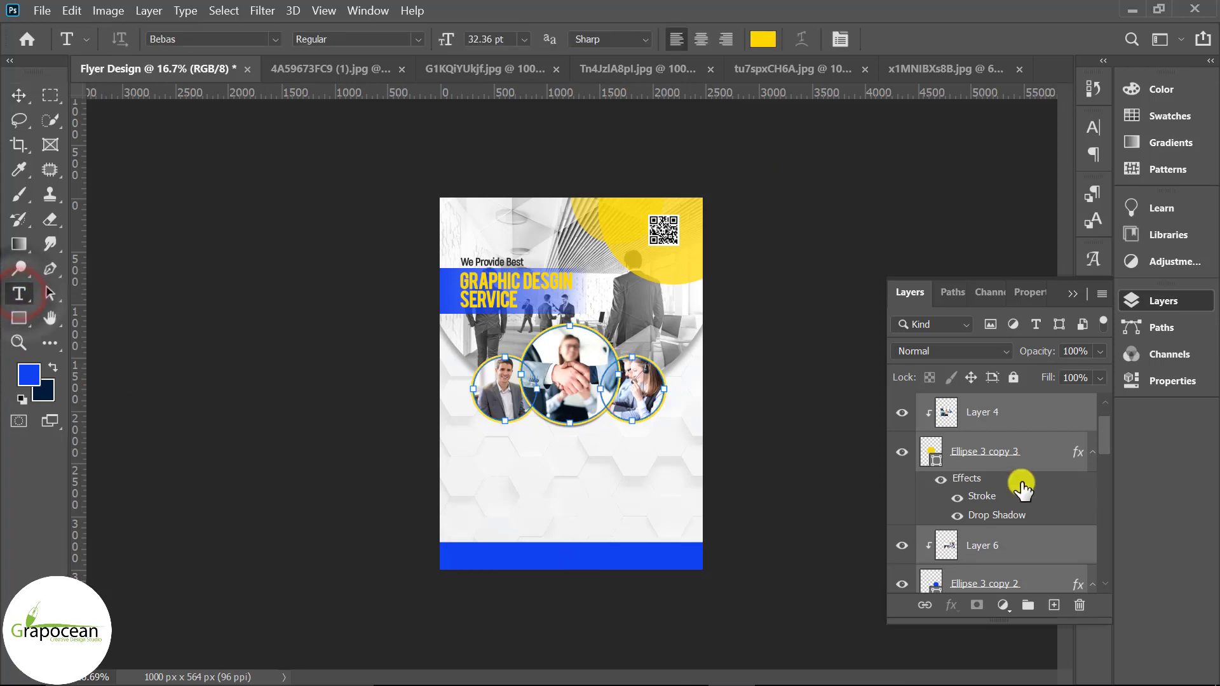
scroll(1022, 490, up, 1)
click(1015, 416)
click(1054, 605)
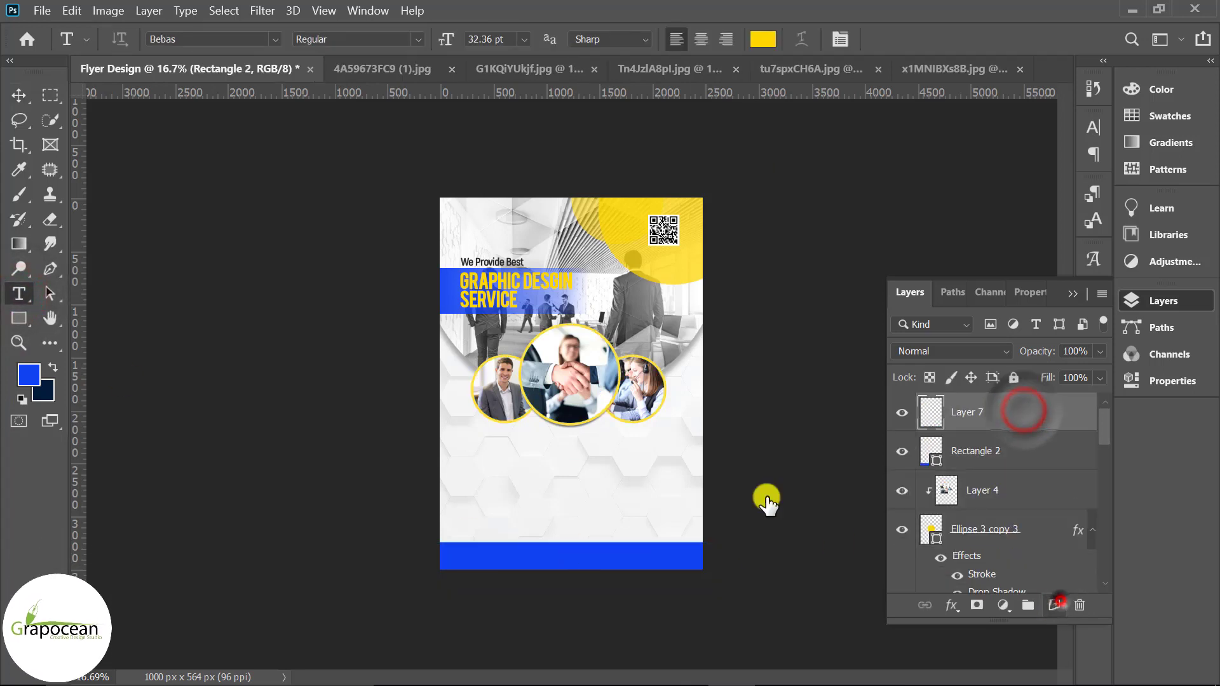
click(571, 468)
key(BackSpace)
text(25)
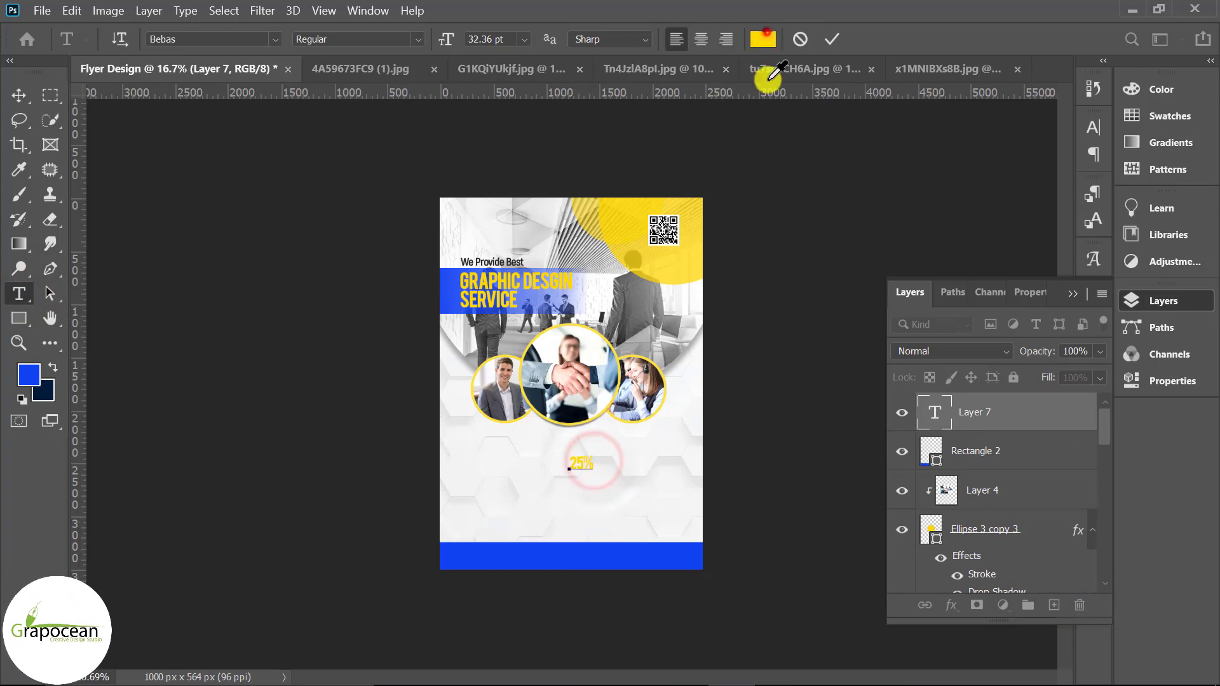
click(589, 559)
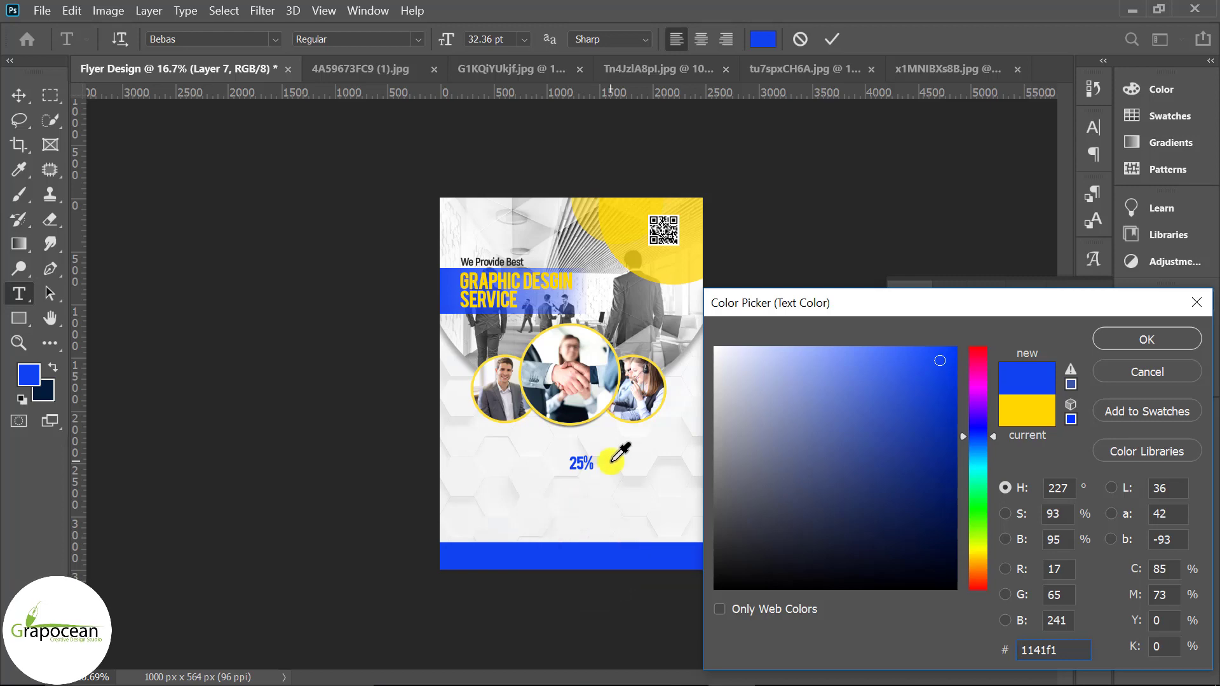
click(1161, 342)
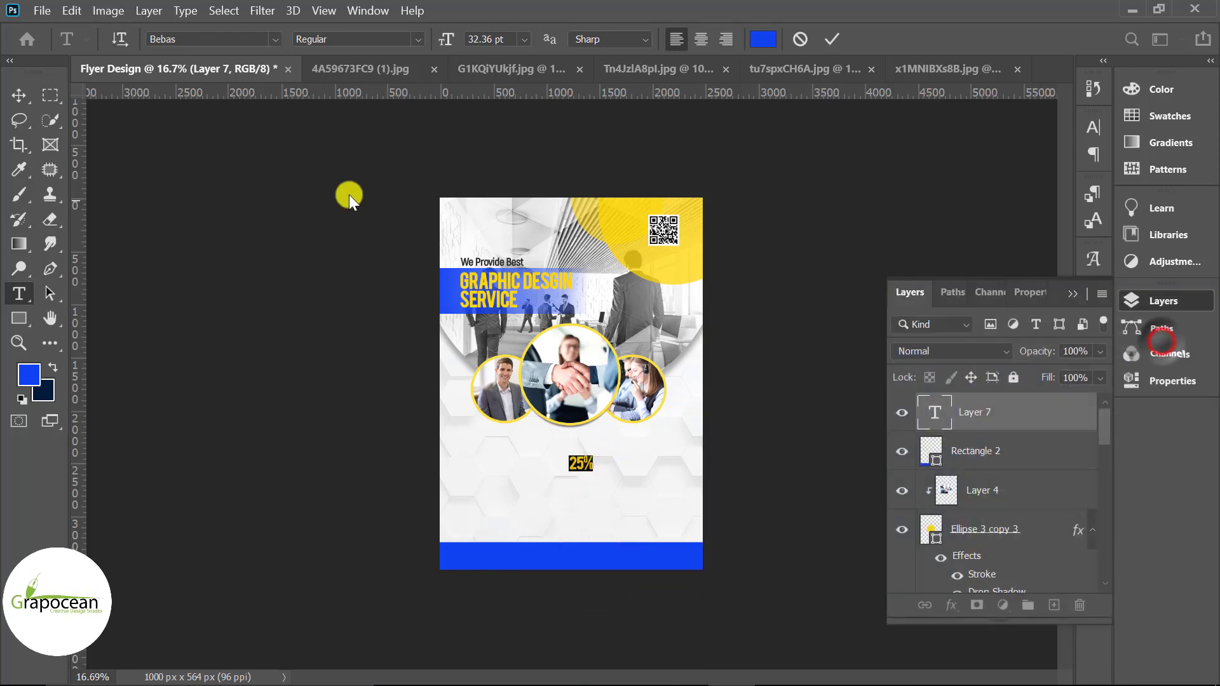
Step: Set the 25% text to Akrobat Bold and commit it
click(275, 39)
click(303, 114)
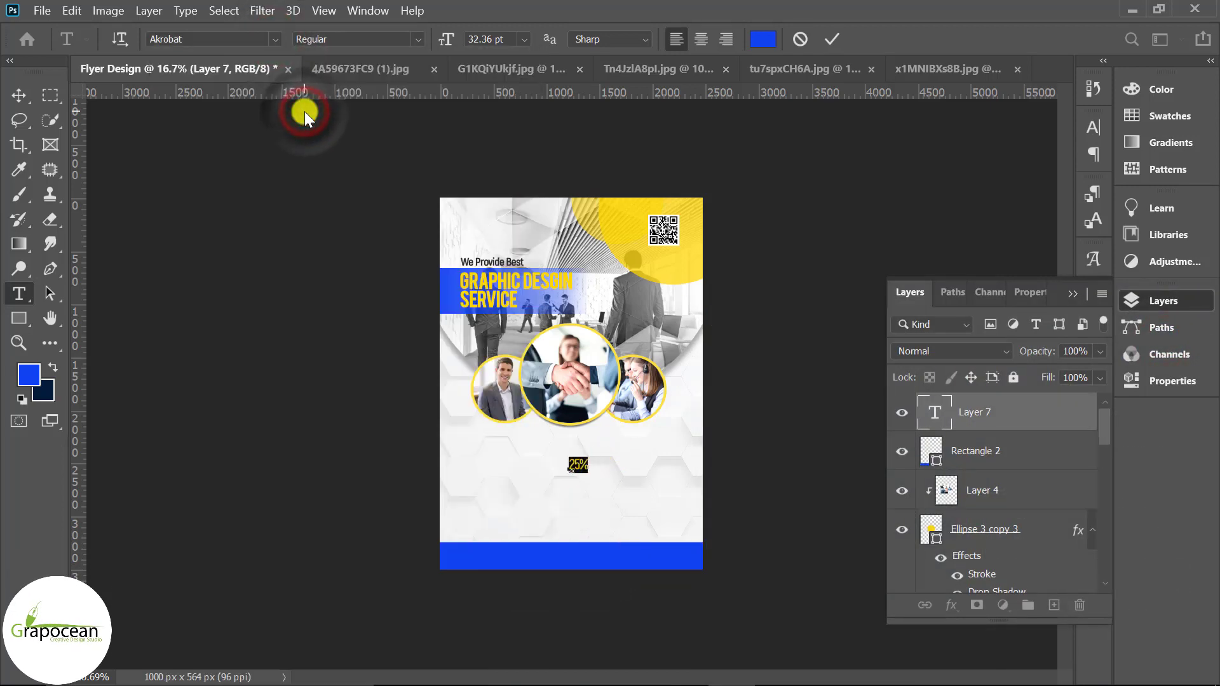
click(1094, 130)
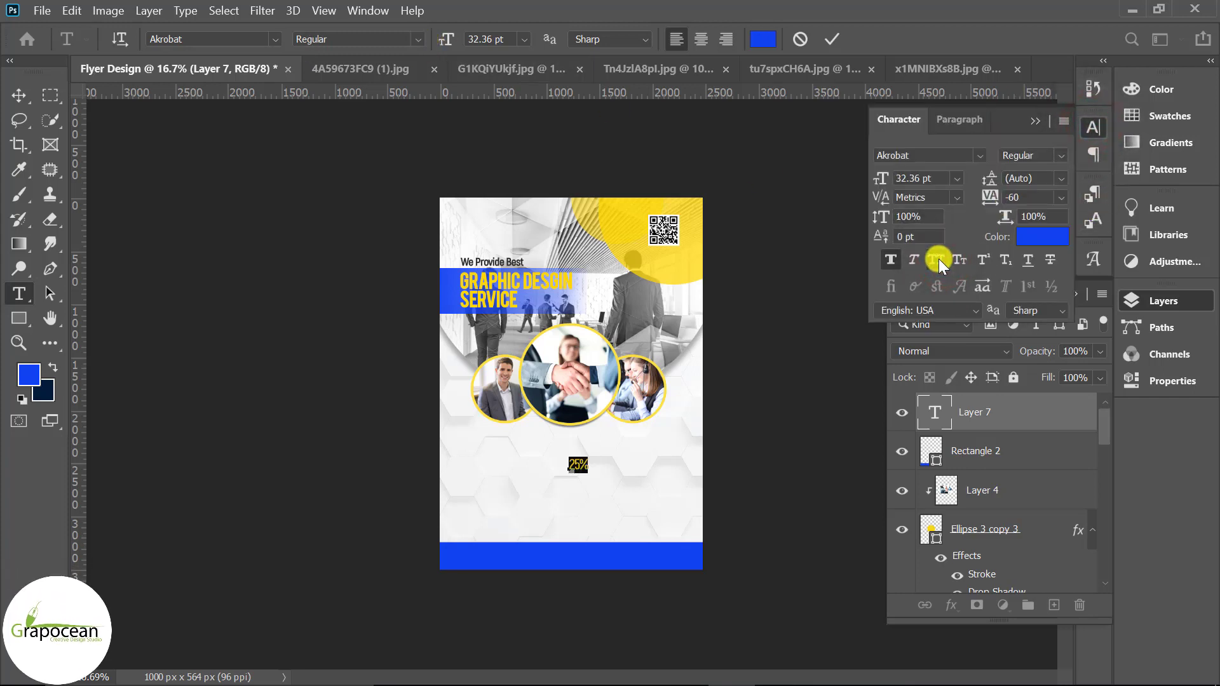
click(590, 468)
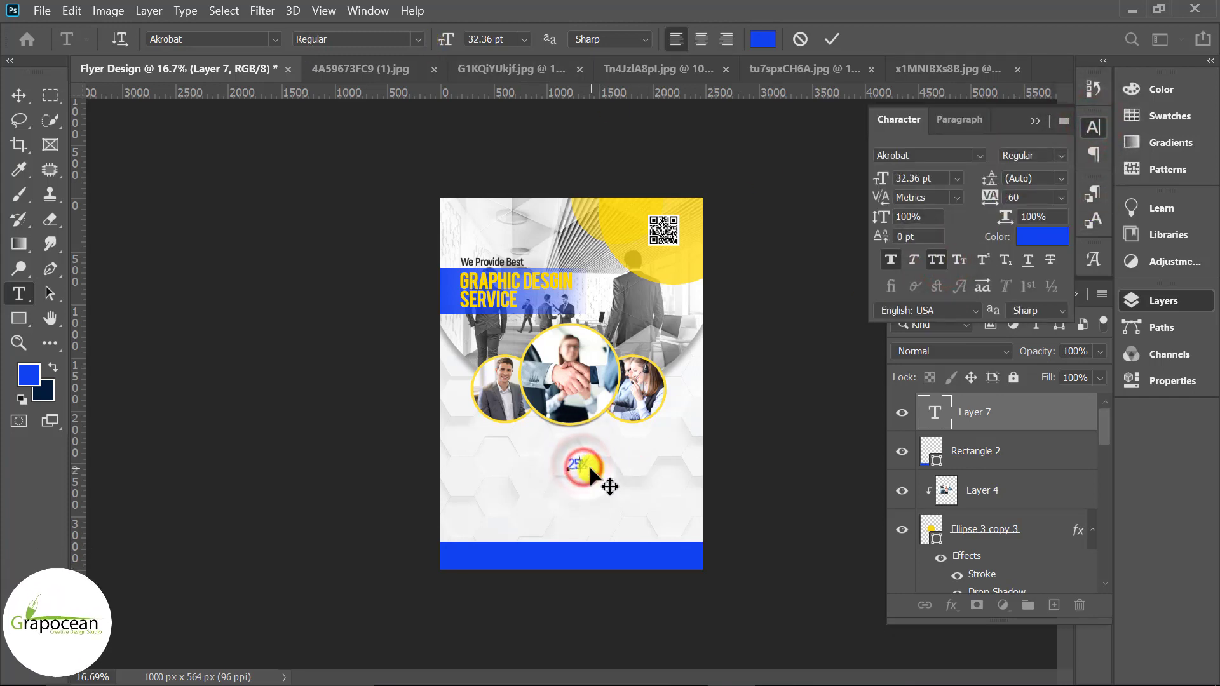
click(405, 38)
click(370, 135)
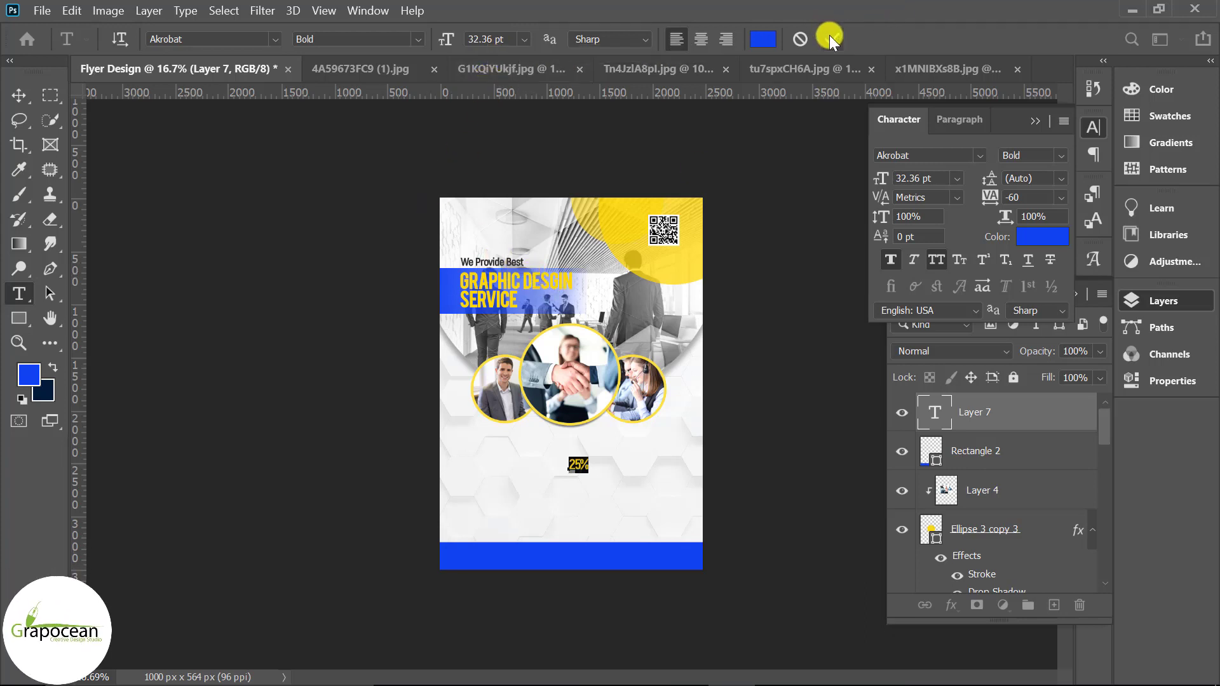
click(493, 38)
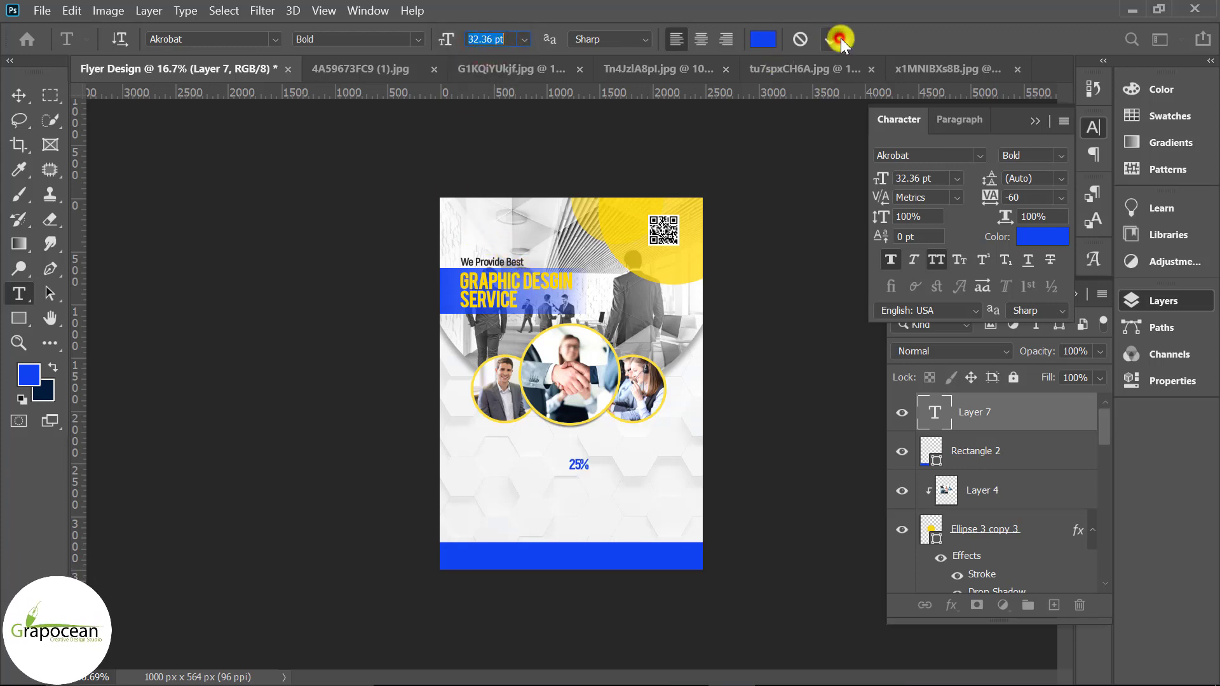
click(840, 40)
click(522, 275)
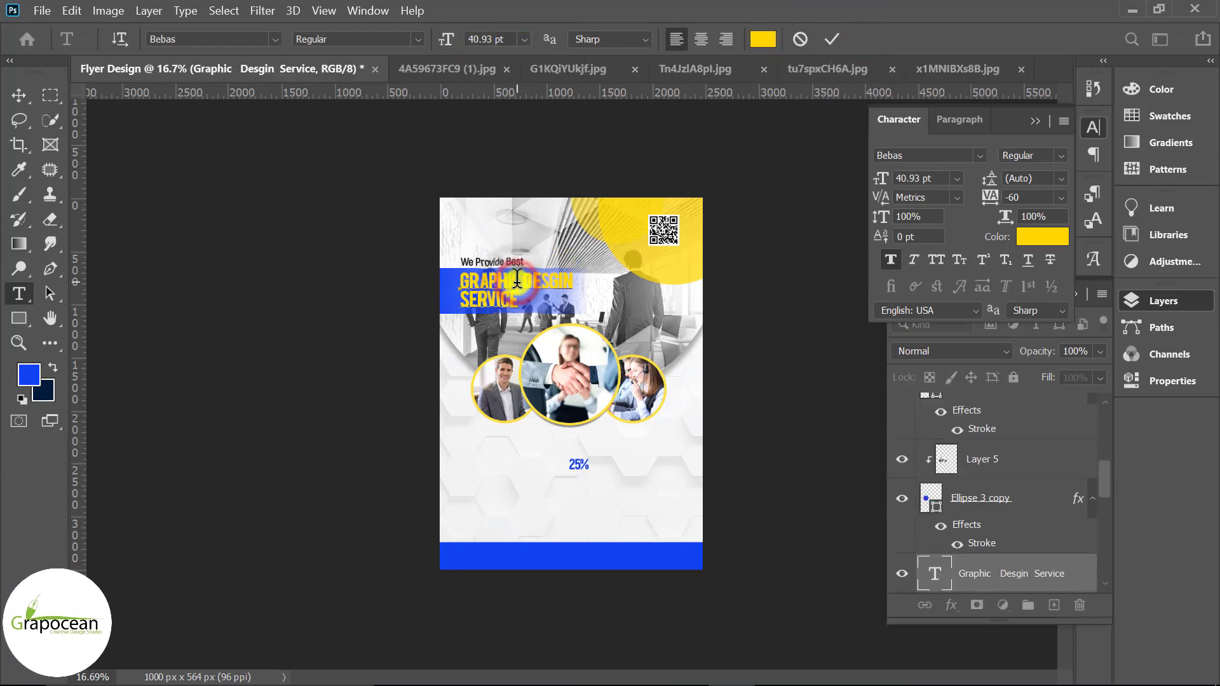
click(24, 96)
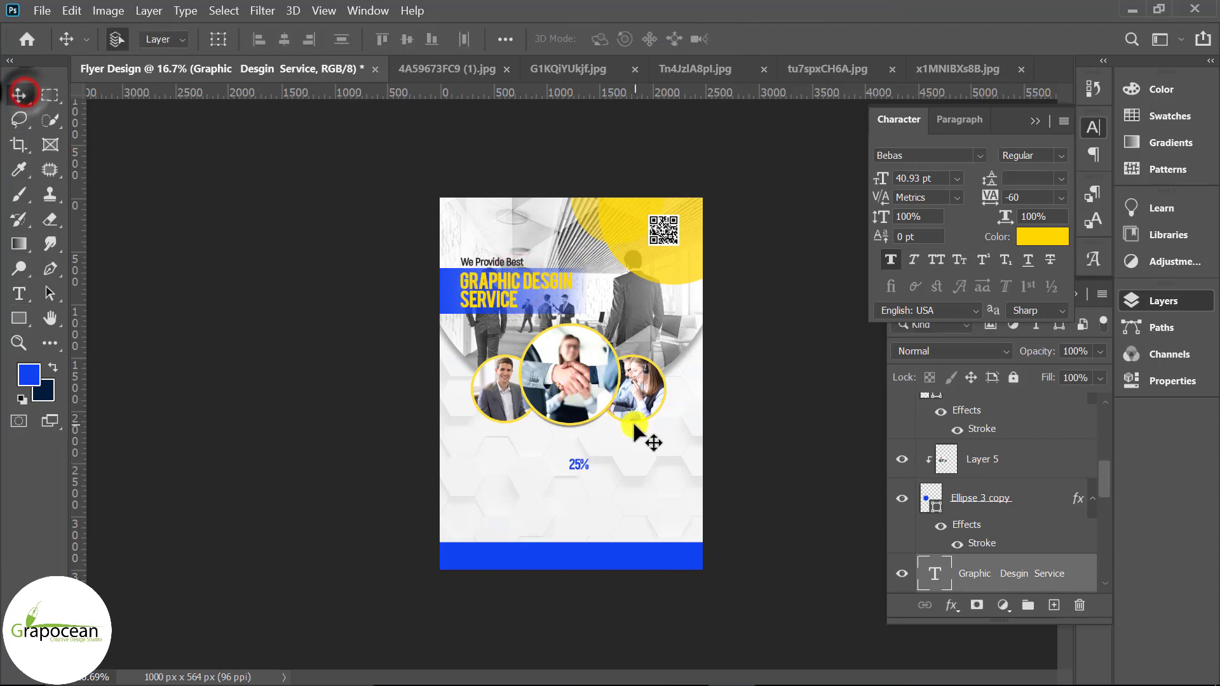
scroll(619, 498, up, 5)
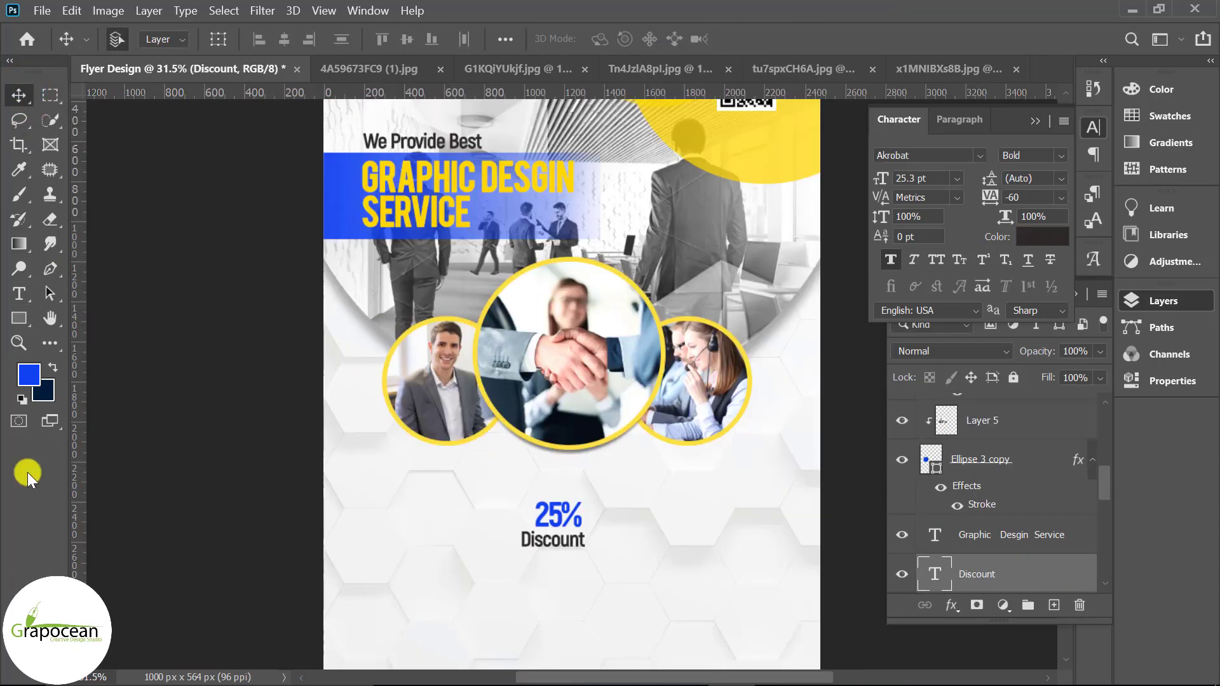
Step: Draw a circle around the 25% Discount text and nudge it slightly up-left
drag(25, 330, 97, 349)
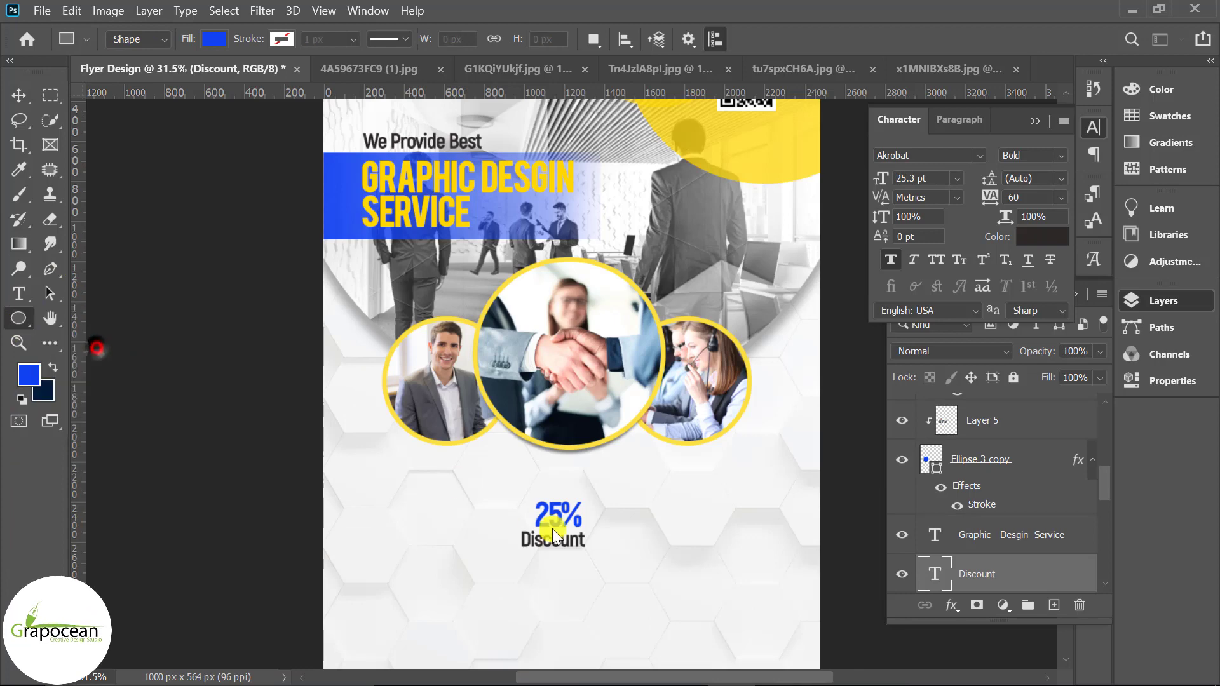
mouse_move(516, 486)
mouse_down()
mouse_move(632, 585)
mouse_move(617, 591)
mouse_up()
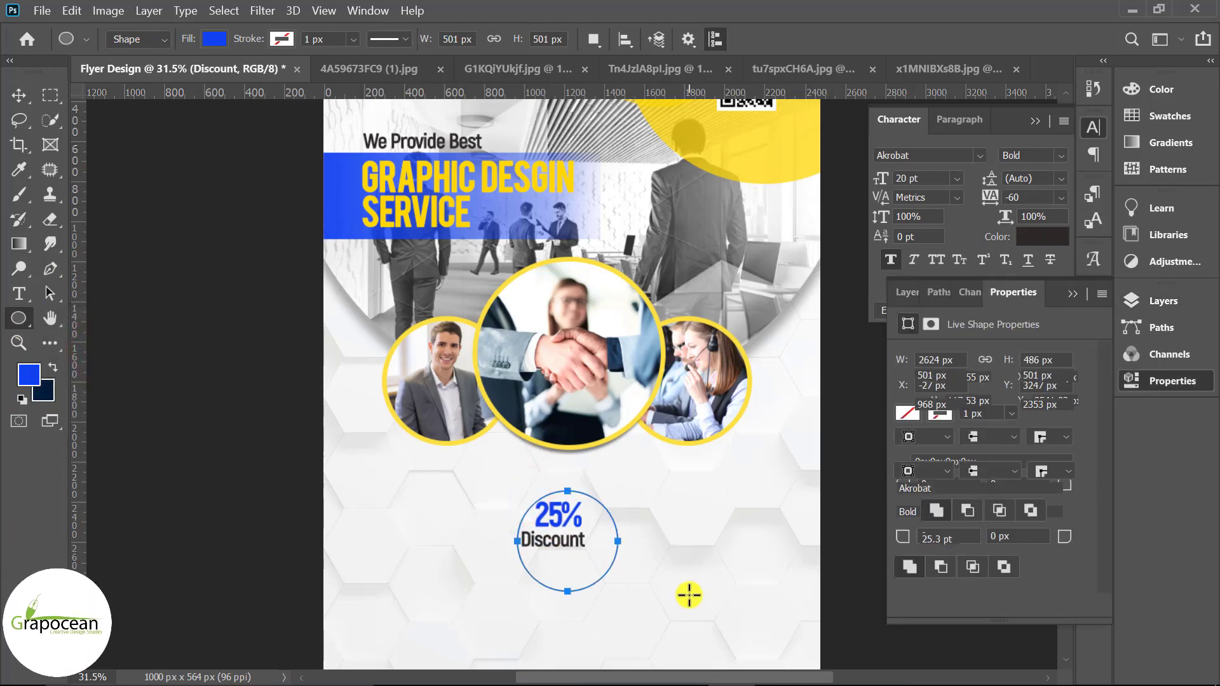
click(18, 94)
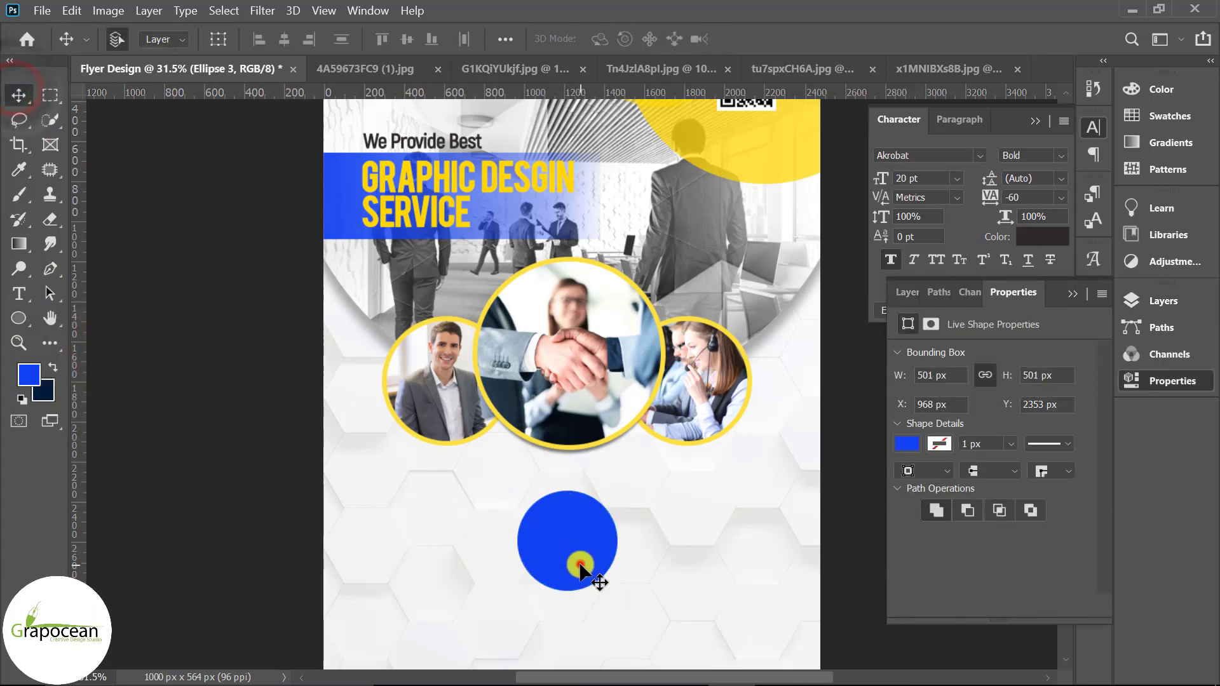
mouse_move(581, 568)
mouse_down()
mouse_move(567, 548)
mouse_move(571, 558)
mouse_up()
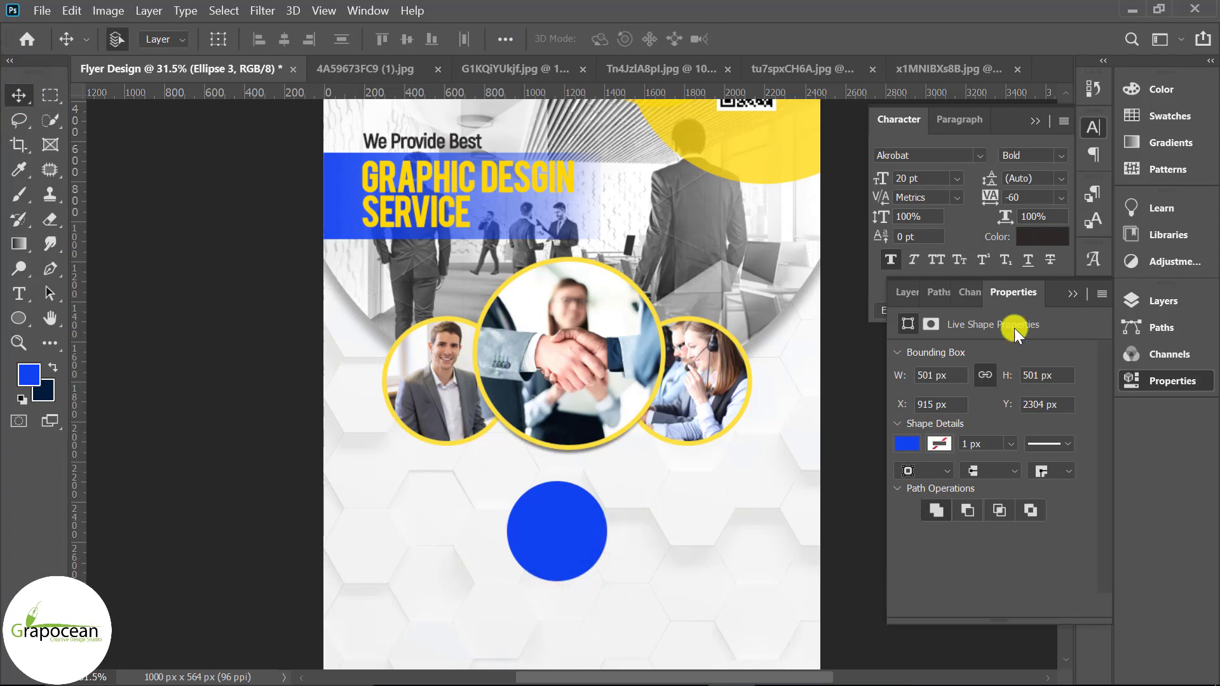
Step: Fill the Ellipse 3 circle with white #ffffff and move it below the Discount layer
click(1080, 295)
click(1163, 300)
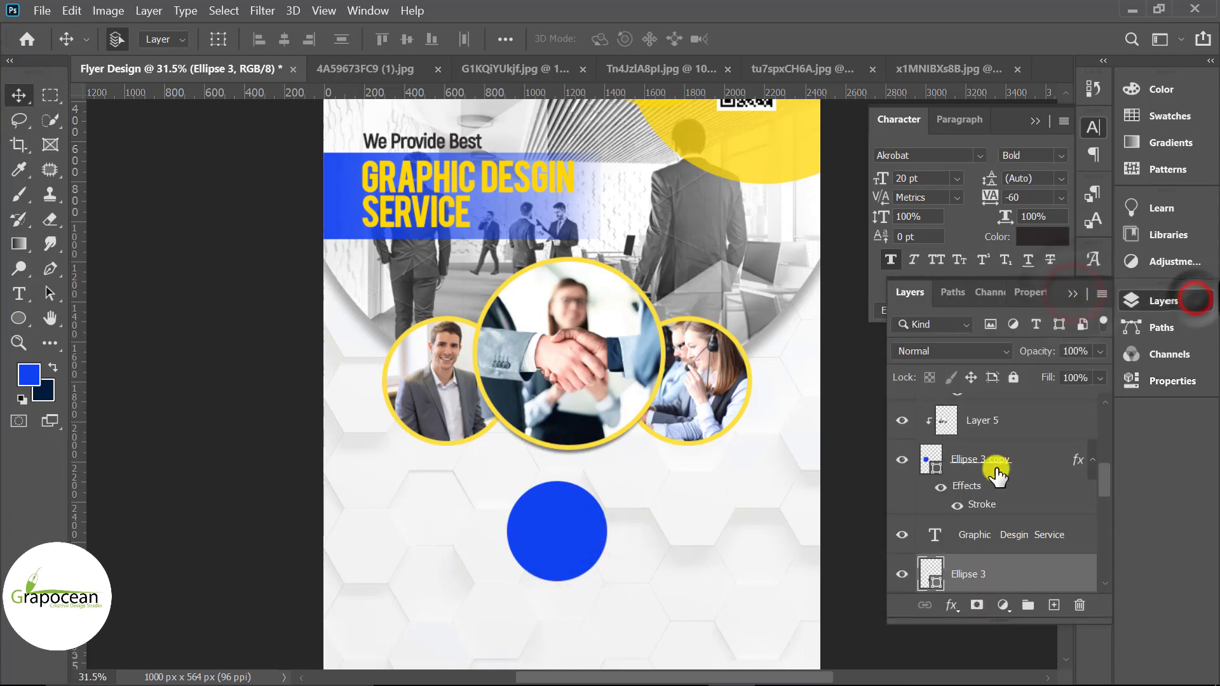
click(903, 574)
double_click(931, 574)
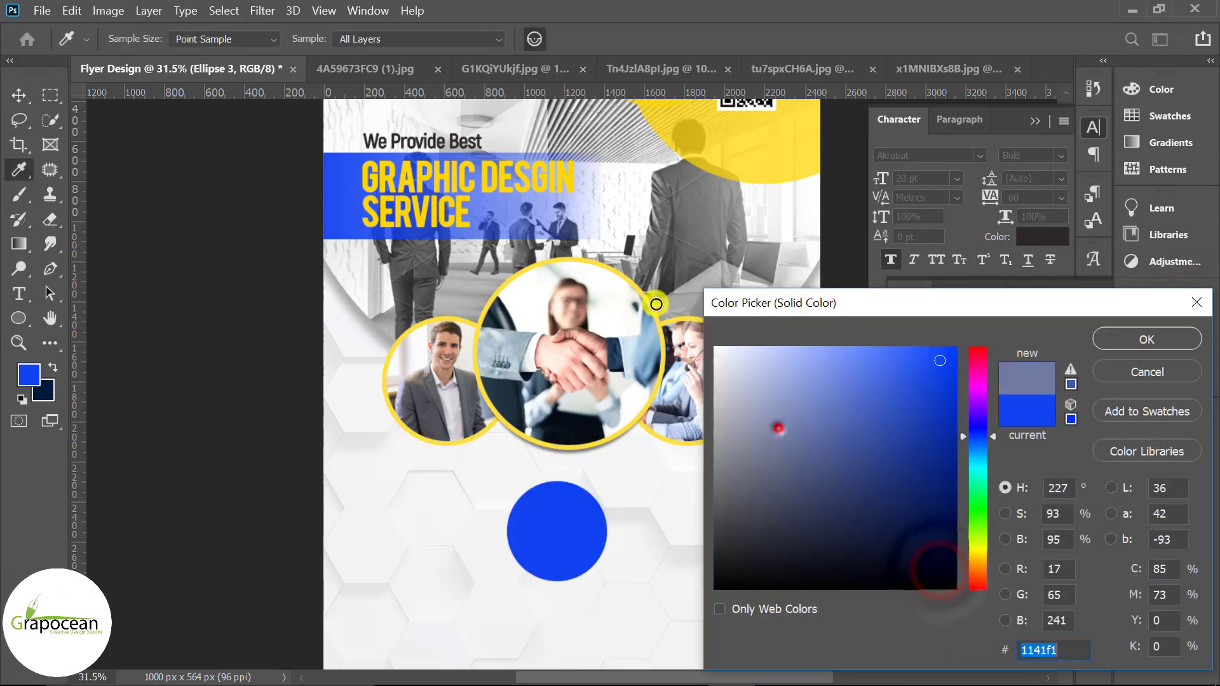
text(ffffff)
click(1145, 338)
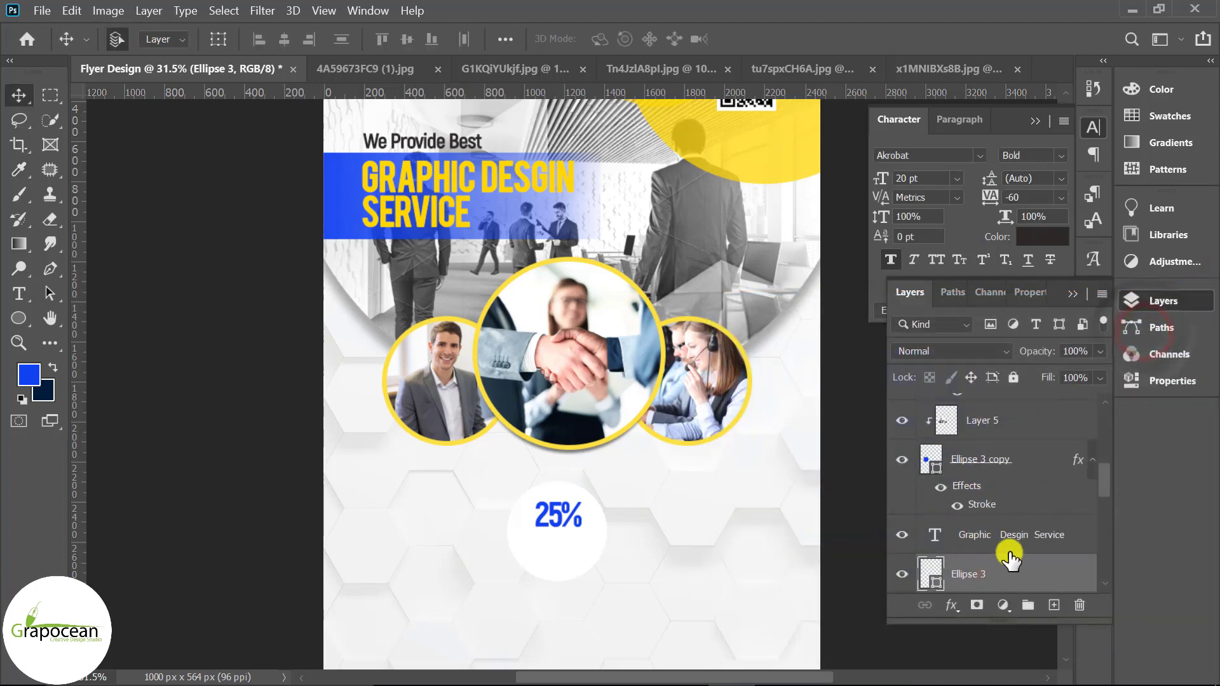
scroll(1012, 559, down, 1)
scroll(1020, 559, down, 1)
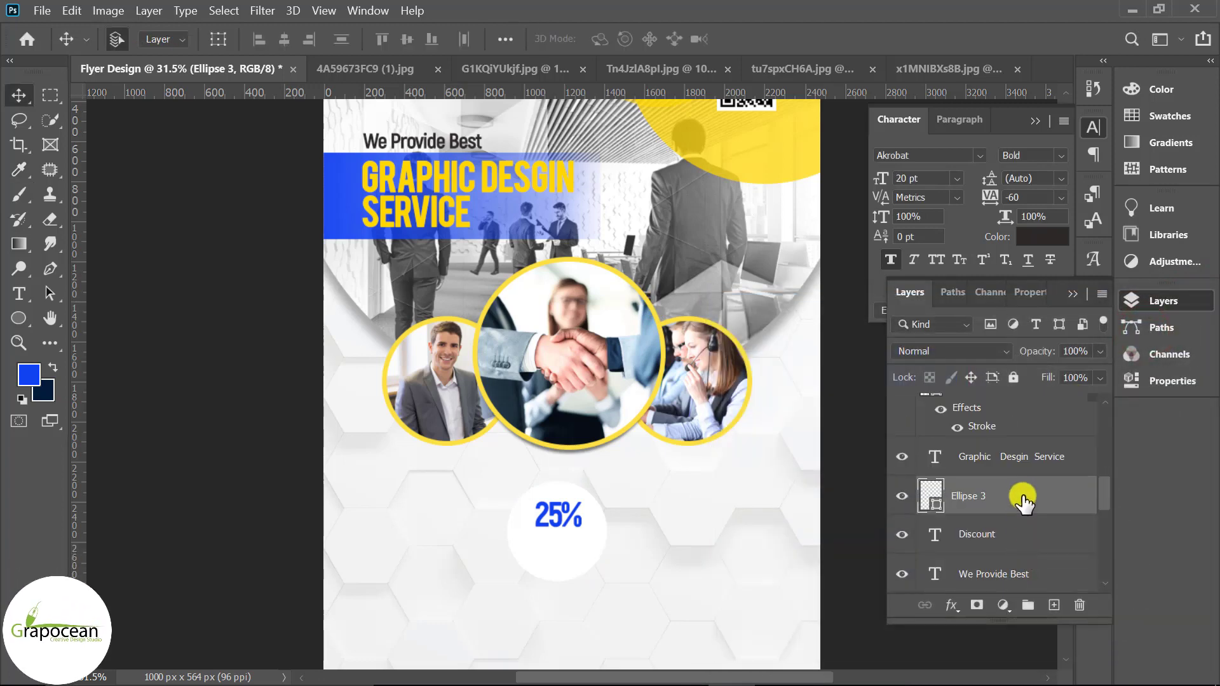
drag(1023, 502, 1023, 551)
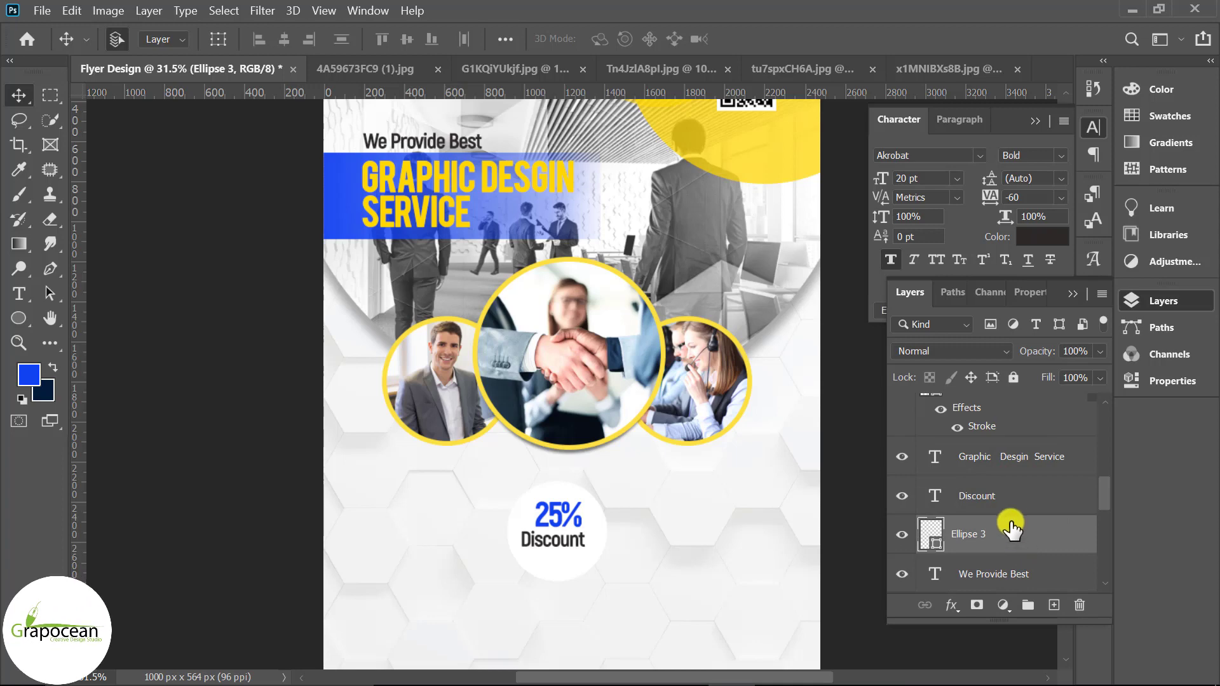
scroll(643, 565, up, 3)
Step: Align the white circle, 25% and Discount layers to the Background's horizontal centre
scroll(610, 575, up, 2)
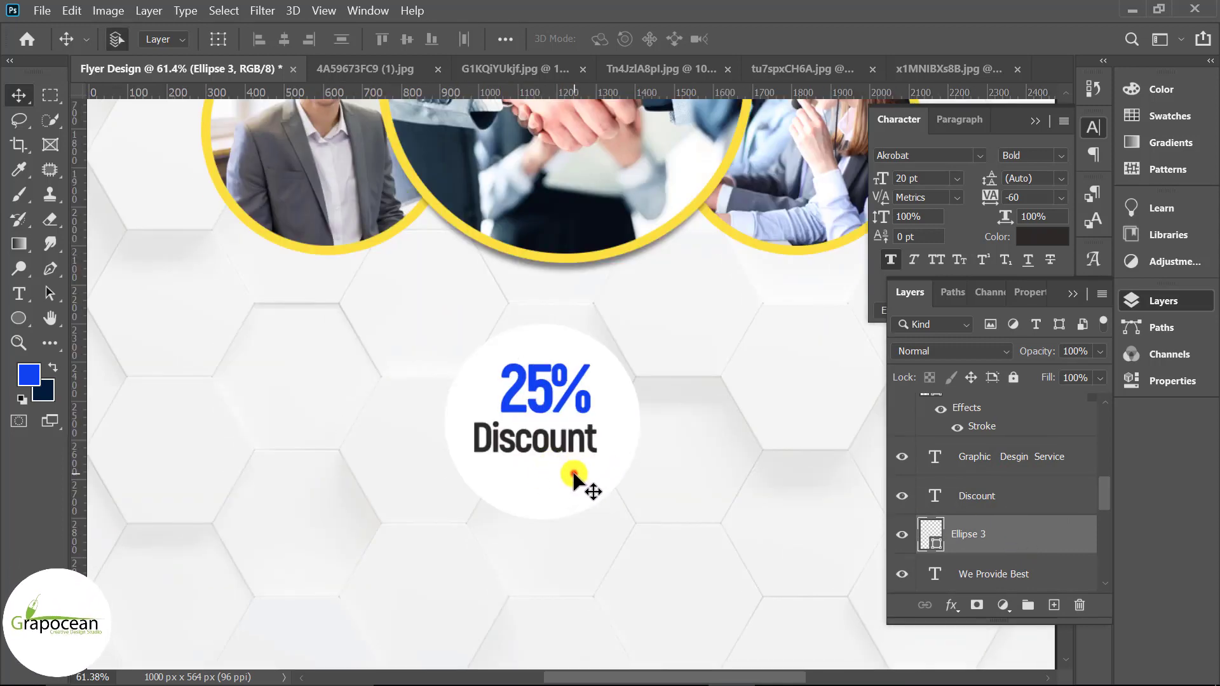
drag(1105, 496, 1102, 588)
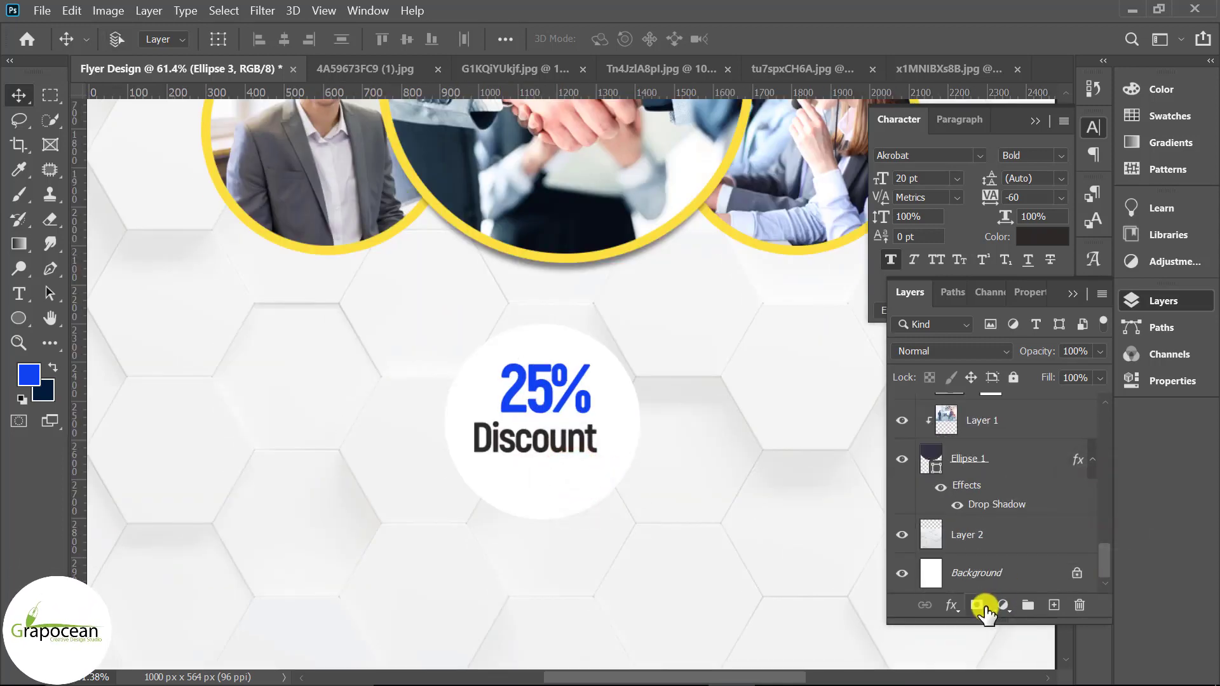
click(1038, 576)
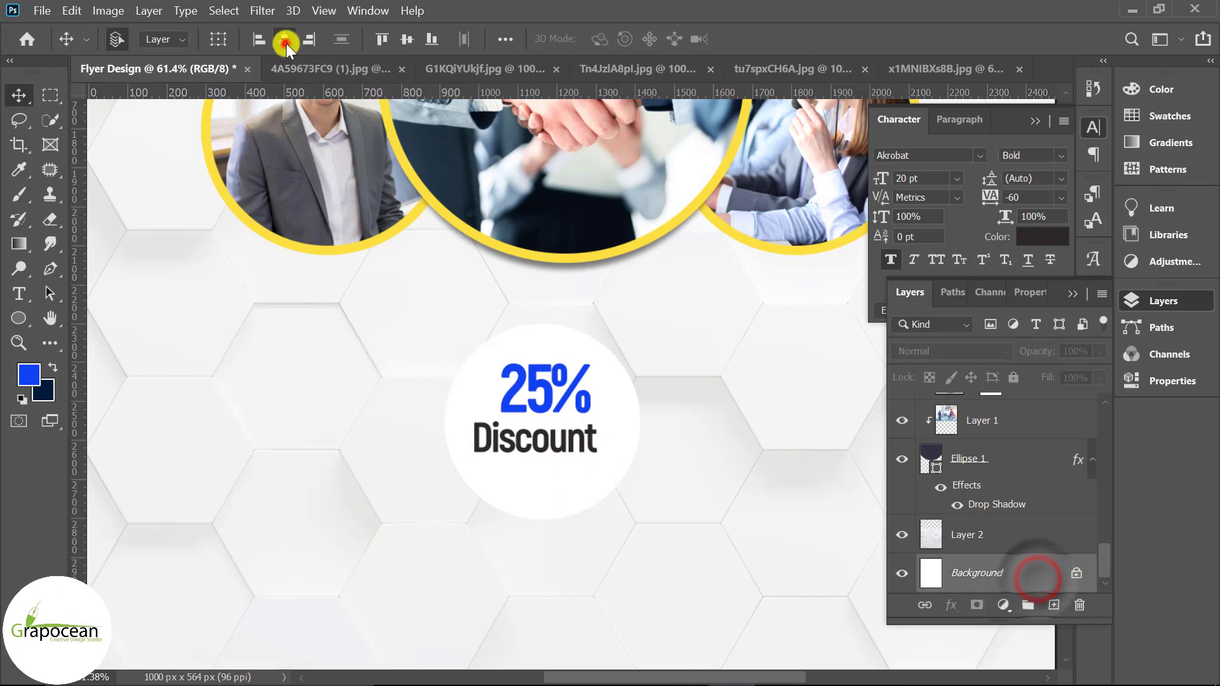
click(286, 43)
click(546, 394)
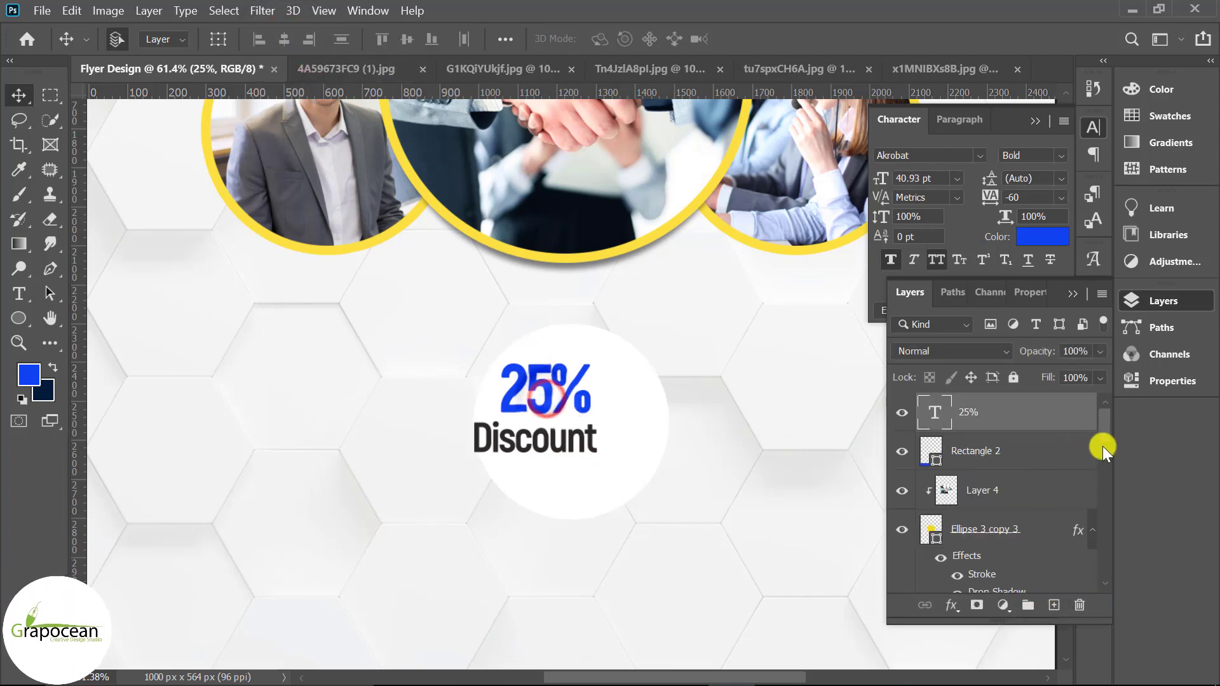
drag(1104, 446, 1103, 566)
click(1015, 575)
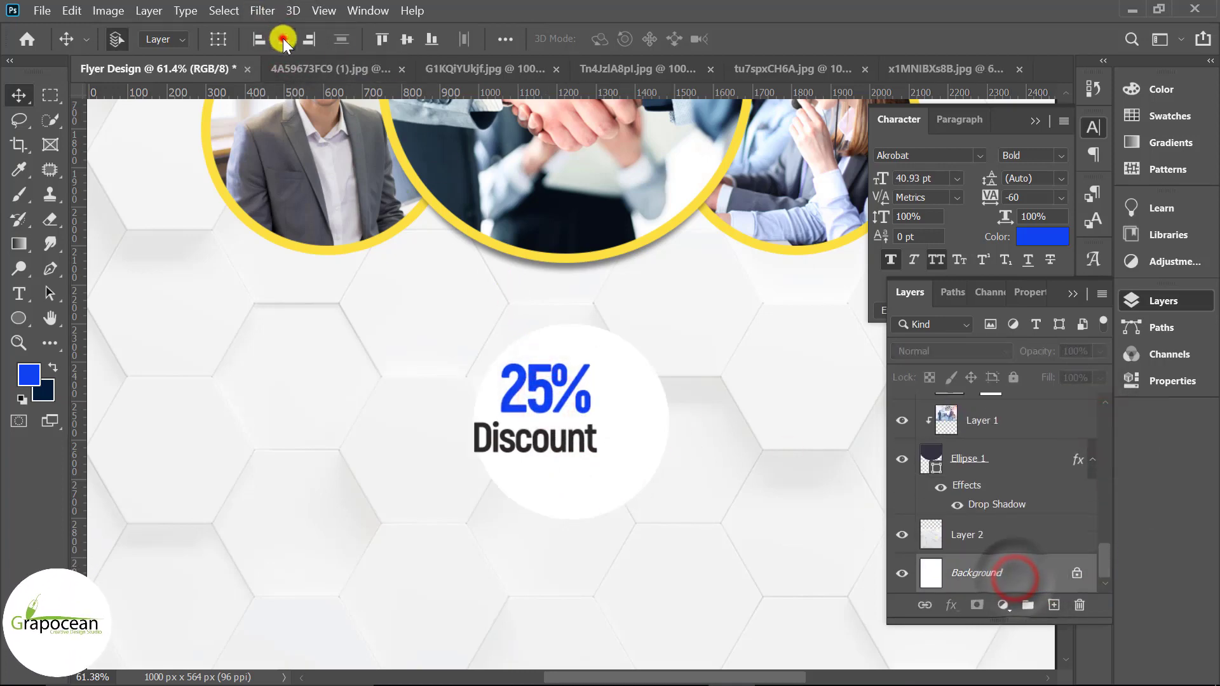
click(284, 42)
click(558, 438)
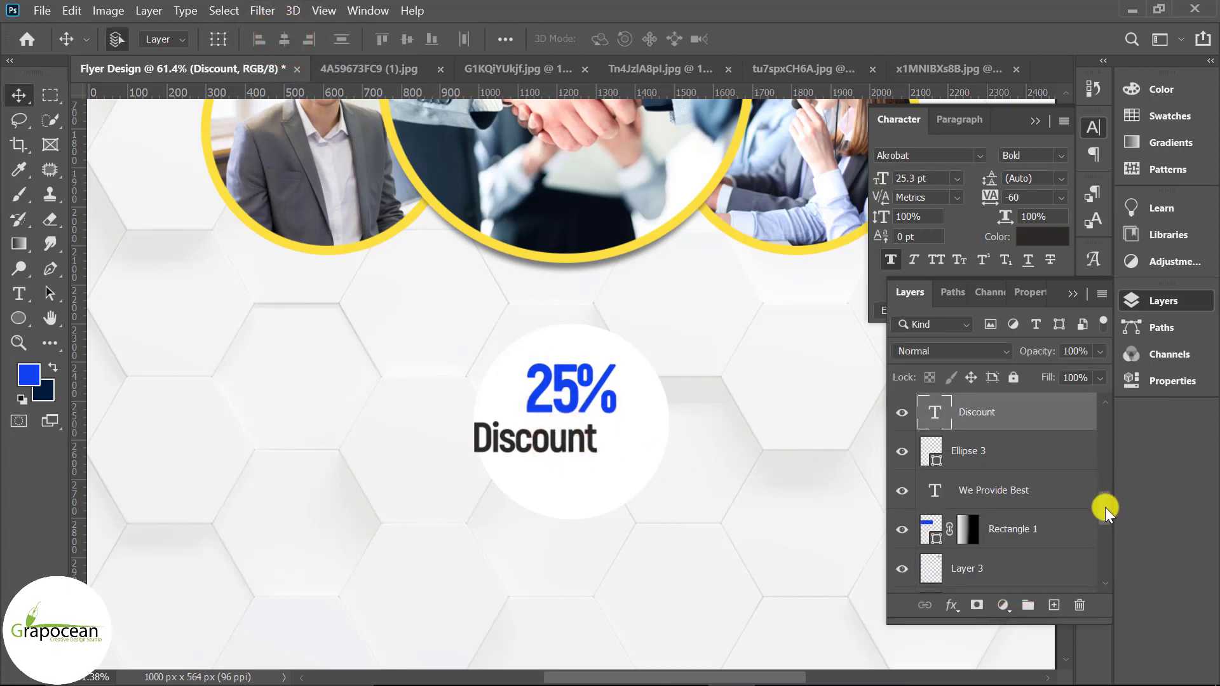
drag(1104, 508, 1104, 562)
click(1028, 575)
click(284, 40)
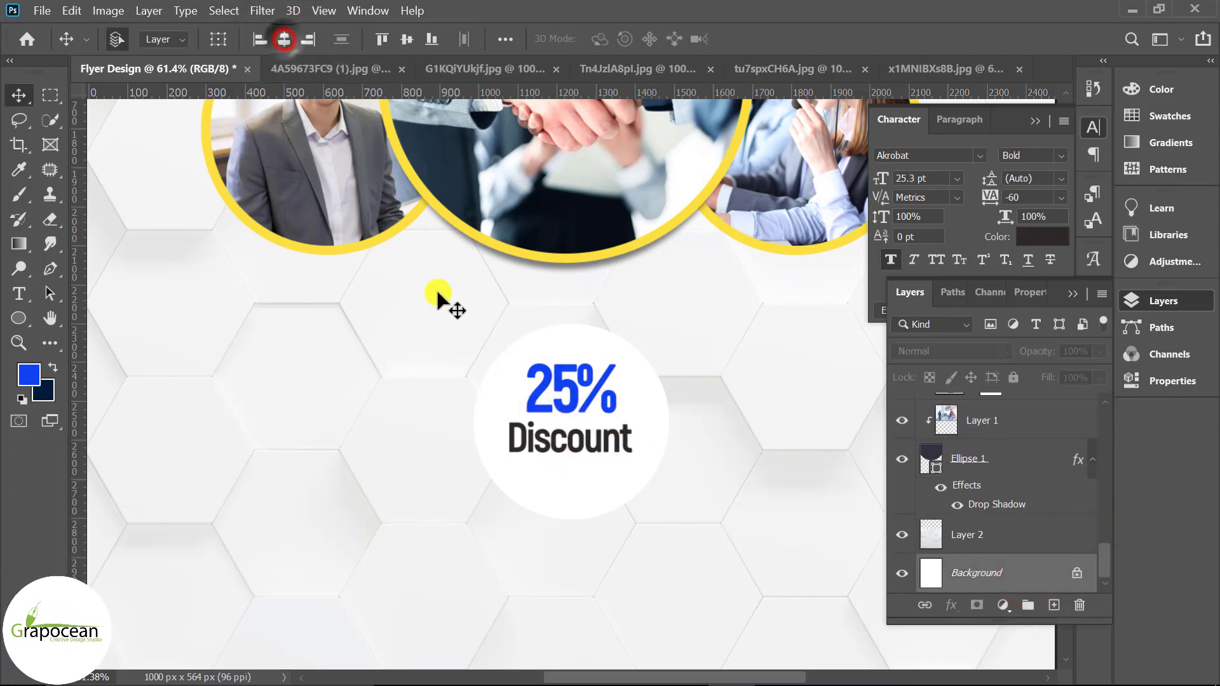
Step: Switch the Discount text to All Caps and re-centre it on the page
scroll(628, 487, down, 4)
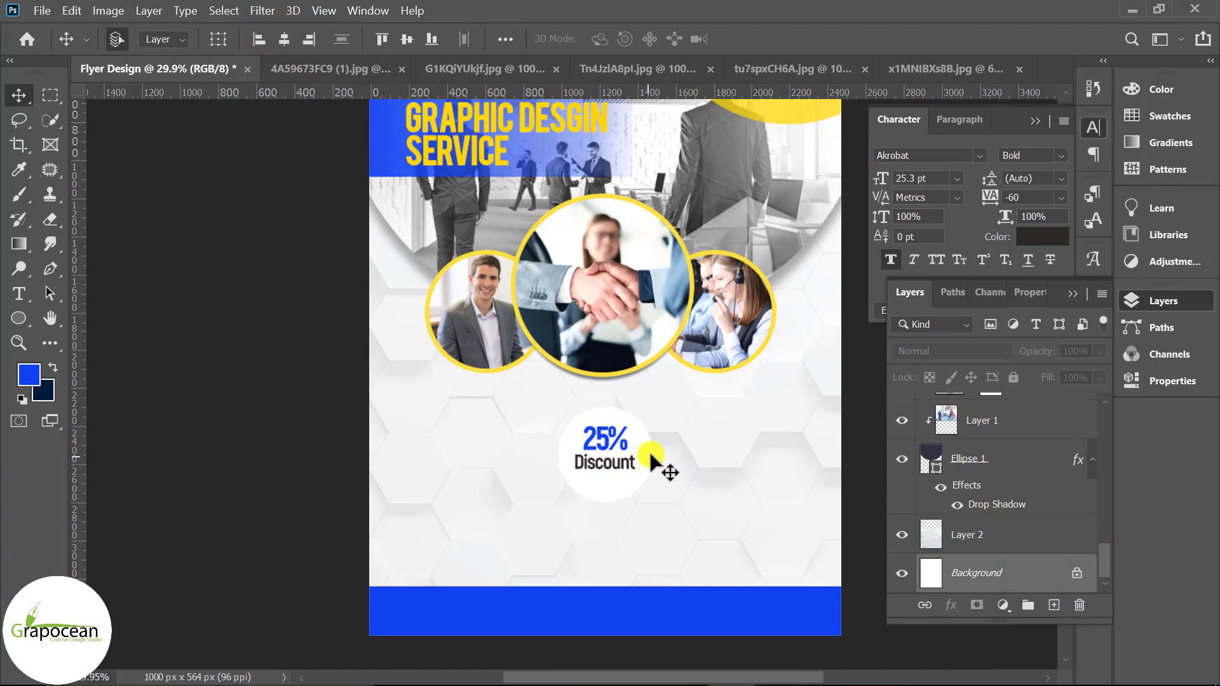
scroll(675, 461, up, 2)
click(19, 294)
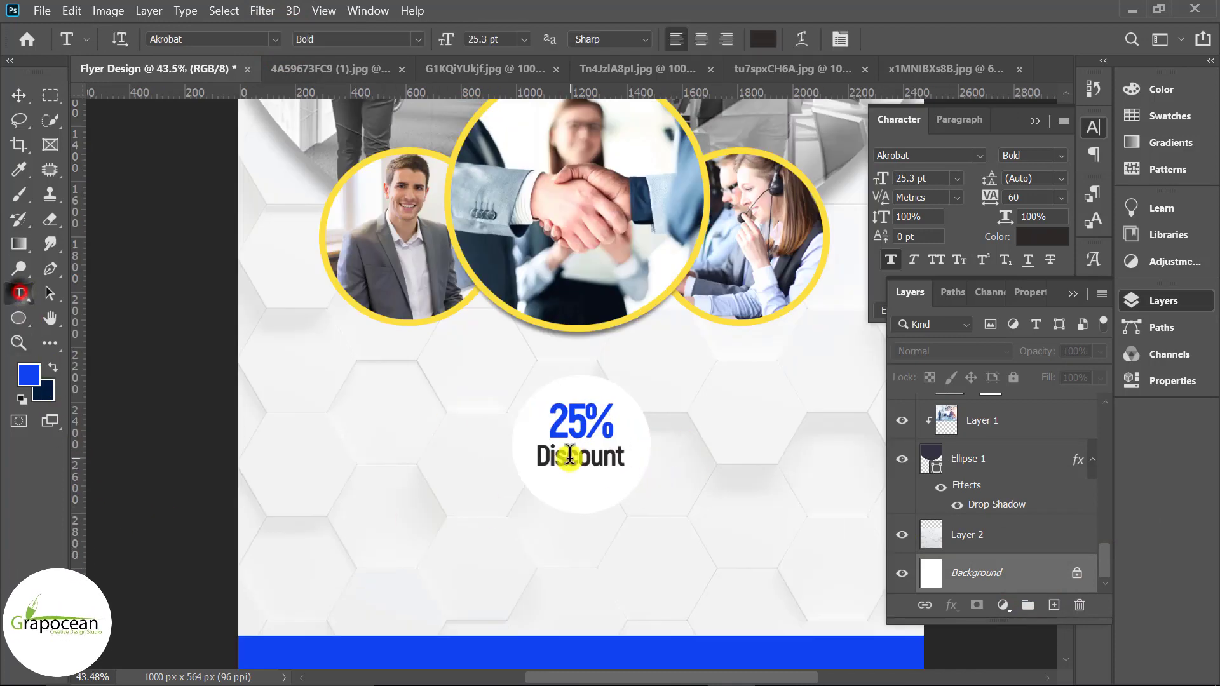
double_click(543, 456)
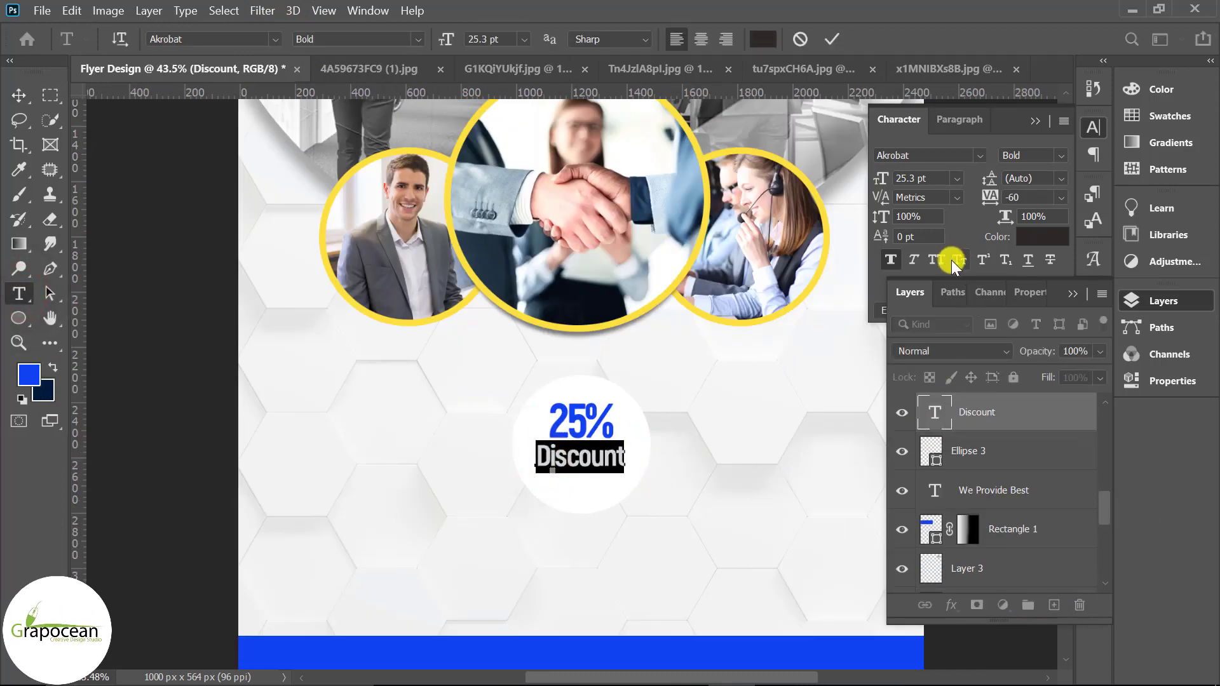
click(936, 260)
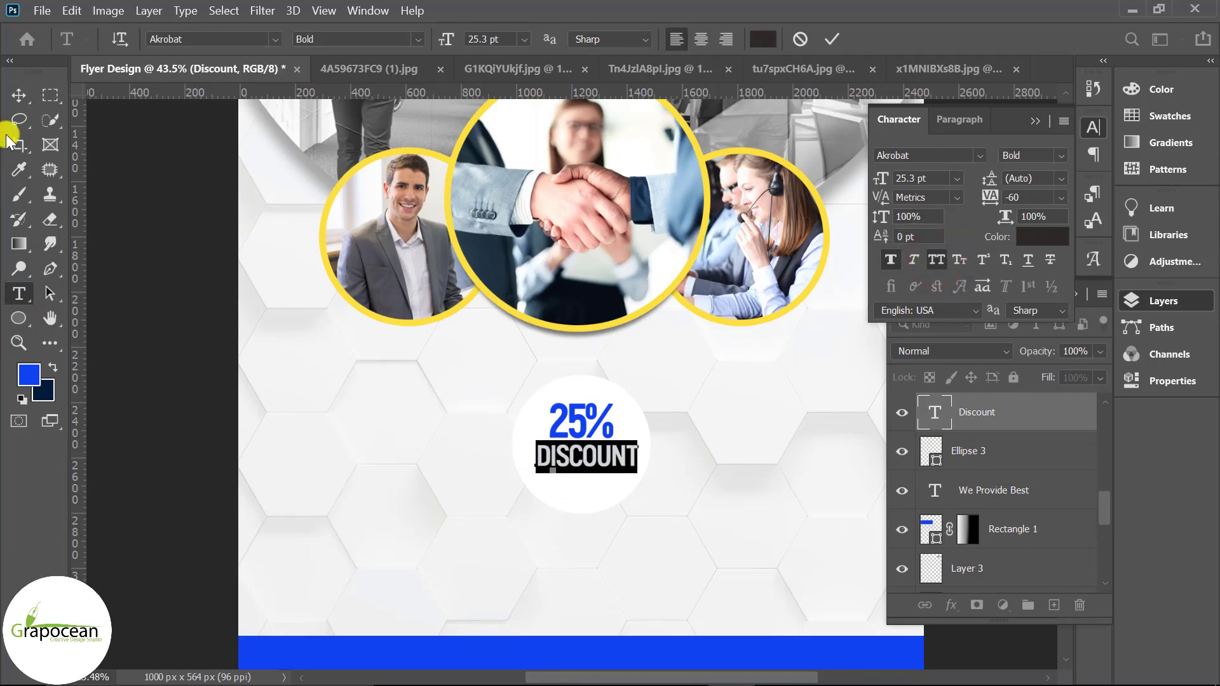
click(19, 97)
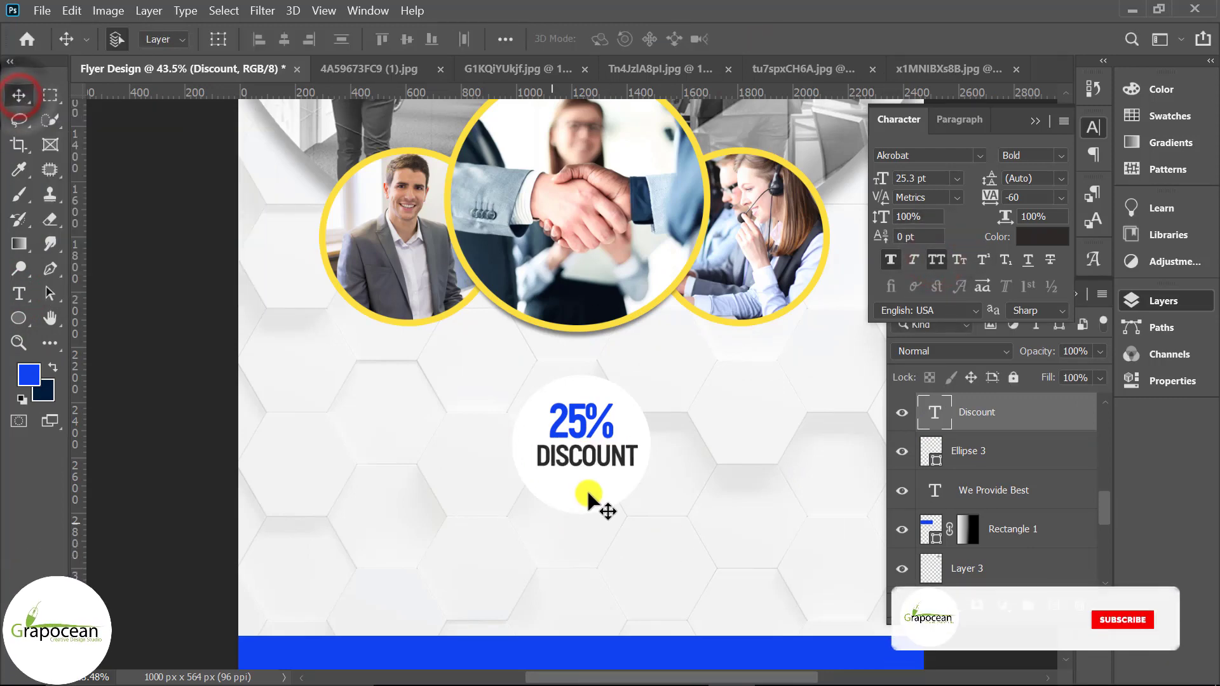
scroll(1080, 483, down, 5)
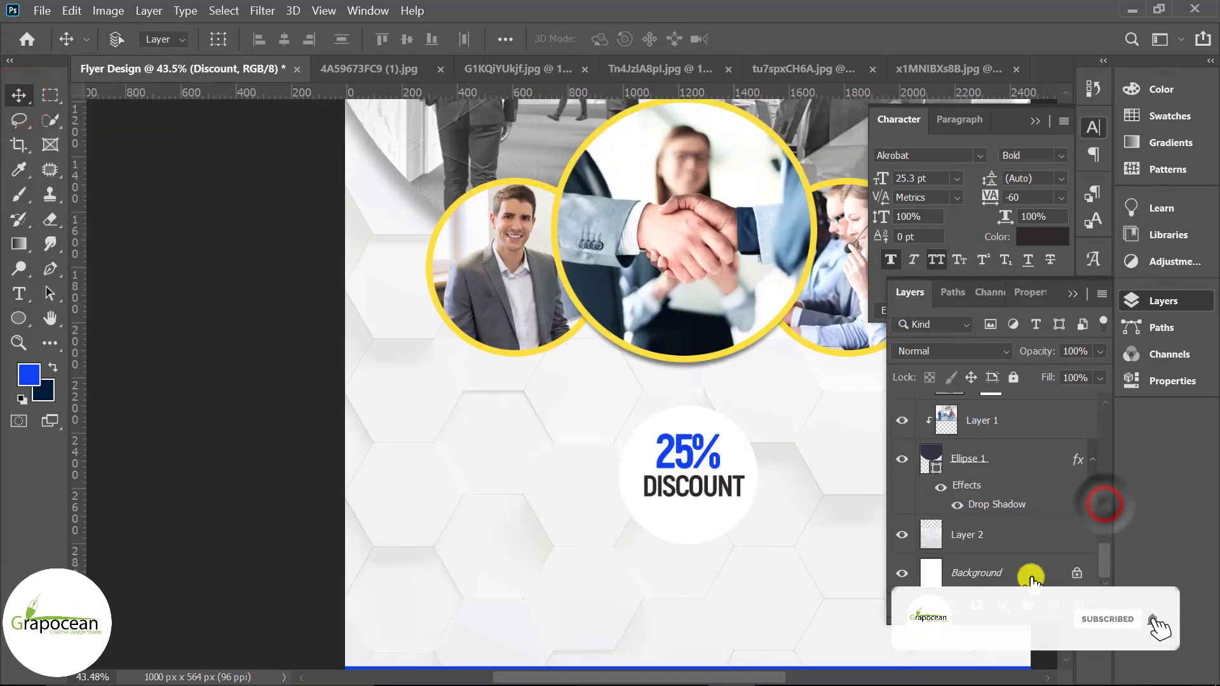
shift+click(1030, 572)
click(287, 40)
scroll(499, 406, down, 2)
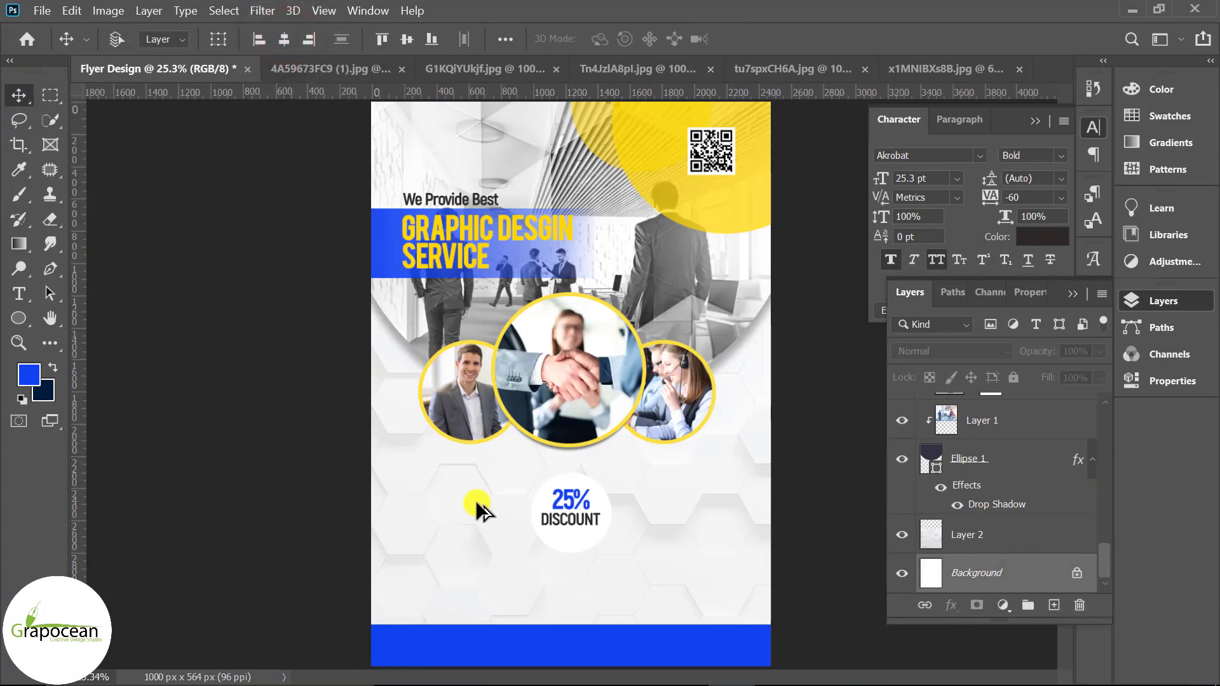
scroll(477, 509, down, 1)
scroll(619, 516, up, 3)
scroll(606, 497, down, 3)
Step: Scale the Ellipse 3 badge to 122% and move it up under the photos
scroll(593, 478, up, 2)
click(545, 463)
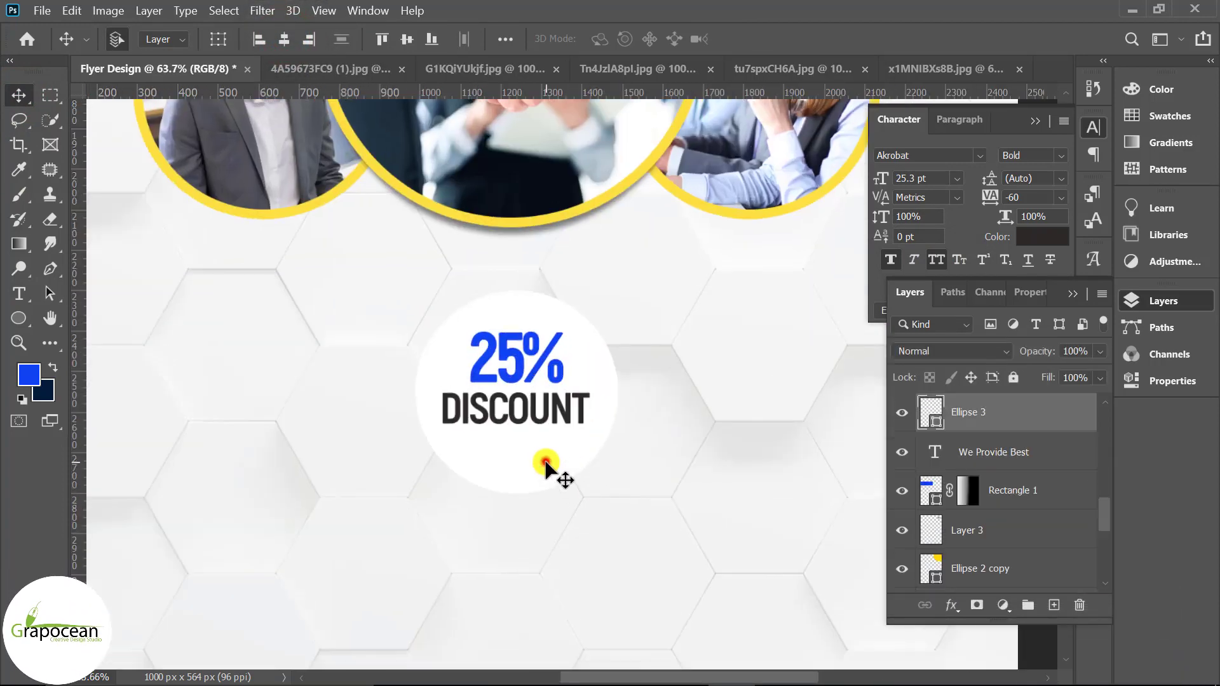
key(ctrl+t)
drag(613, 493, 626, 508)
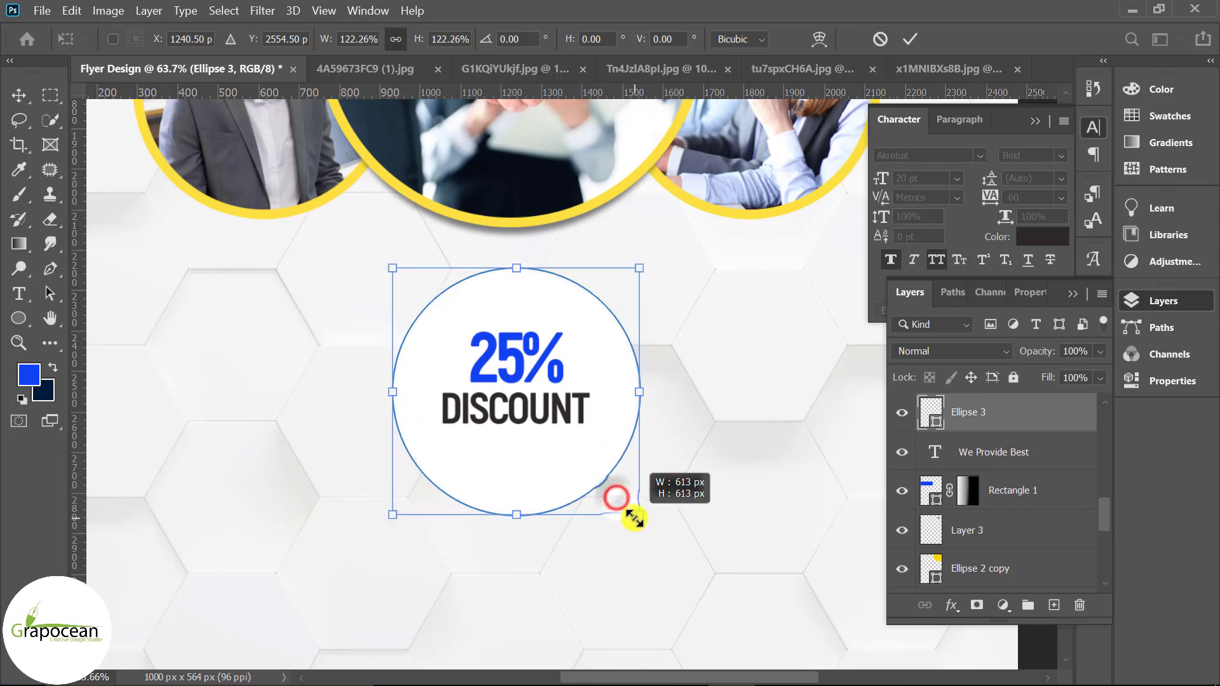
drag(540, 499, 537, 472)
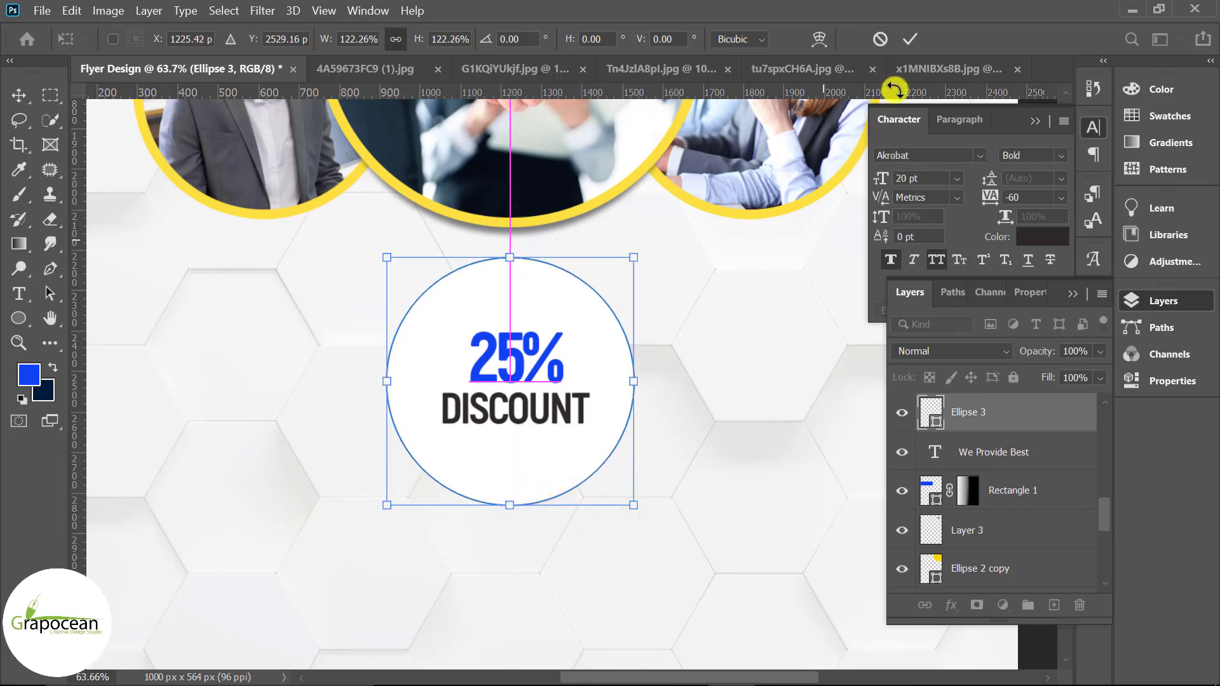
click(909, 39)
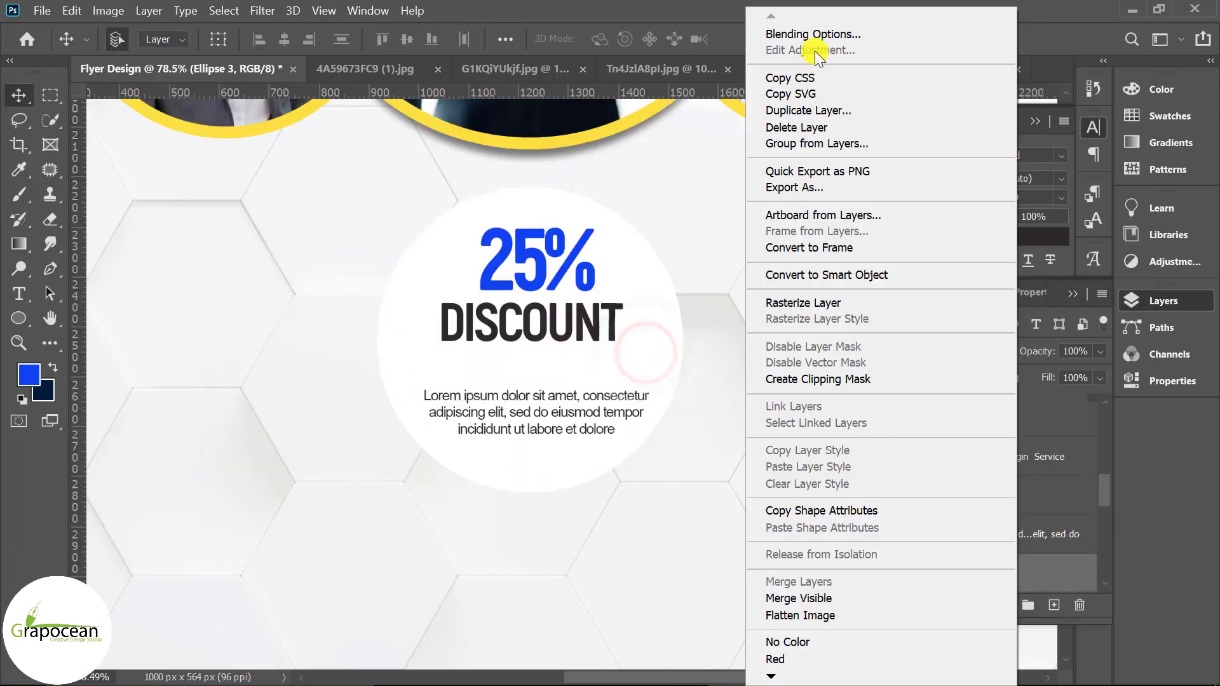
Step: Add a 24 px yellow Stroke layer style to the badge
click(730, 38)
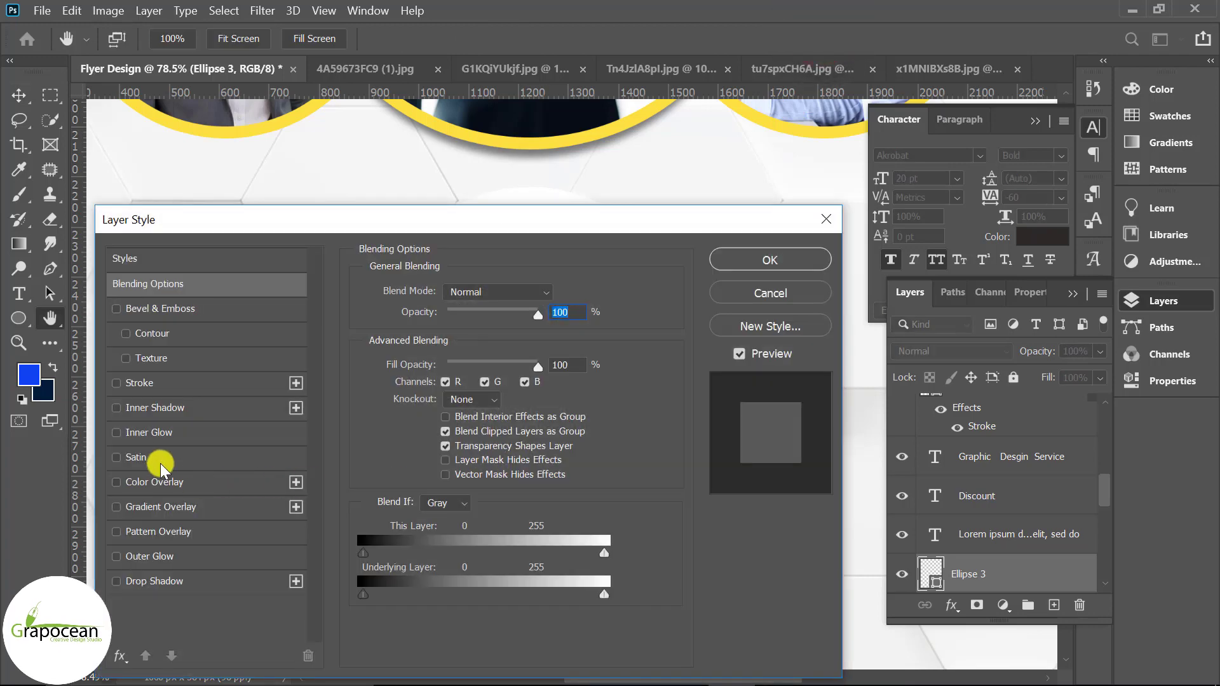
click(143, 384)
drag(391, 230, 445, 453)
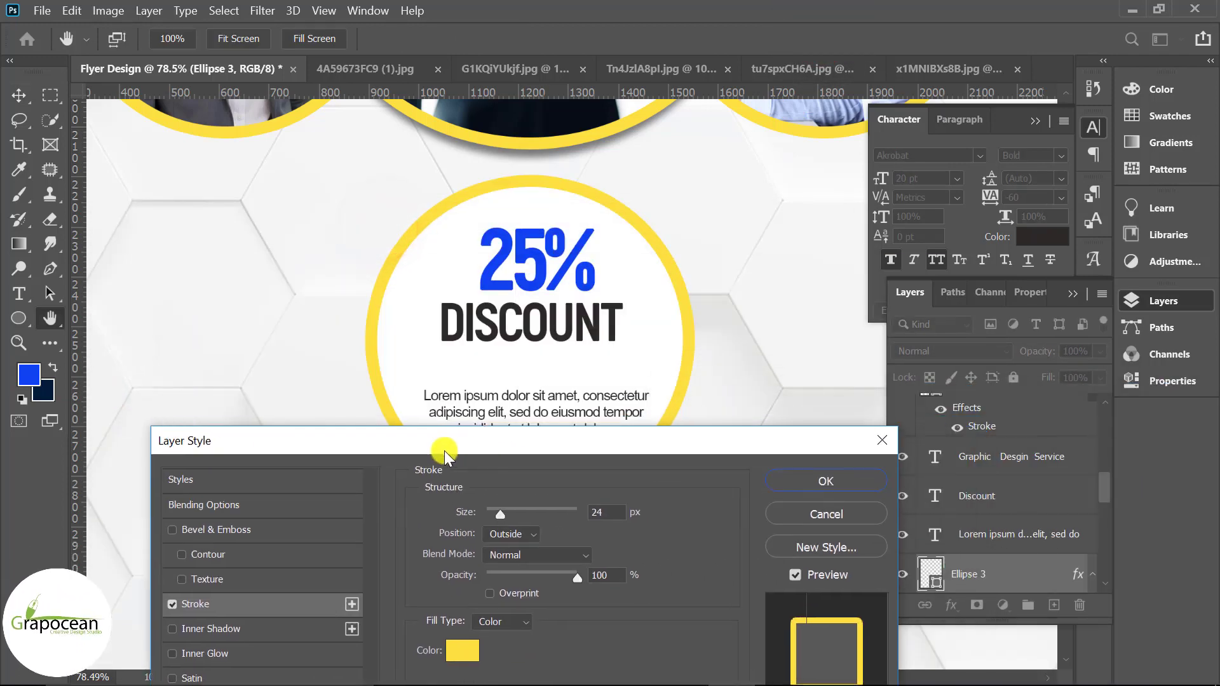
click(826, 481)
key(v)
scroll(666, 472, down, 2)
Step: Alt-drag a copy of the We Provide Best text down beside the discount circle
scroll(622, 509, down, 2)
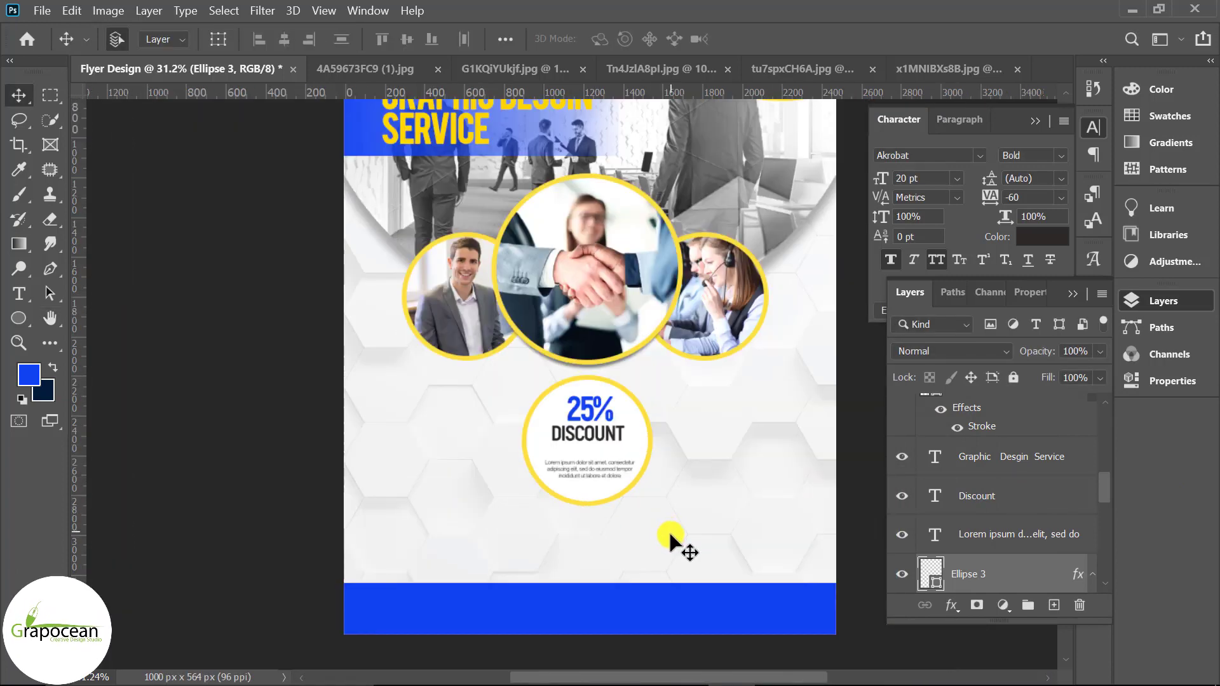
scroll(661, 560, down, 2)
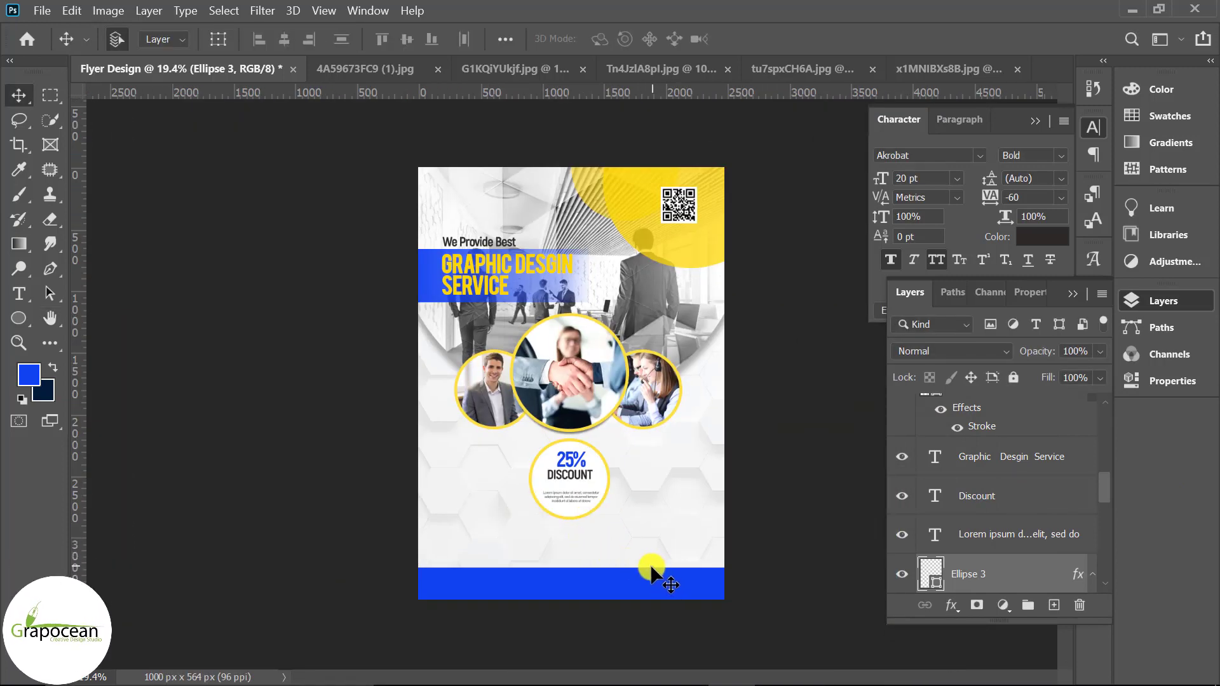
scroll(652, 569, up, 2)
scroll(648, 564, up, 1)
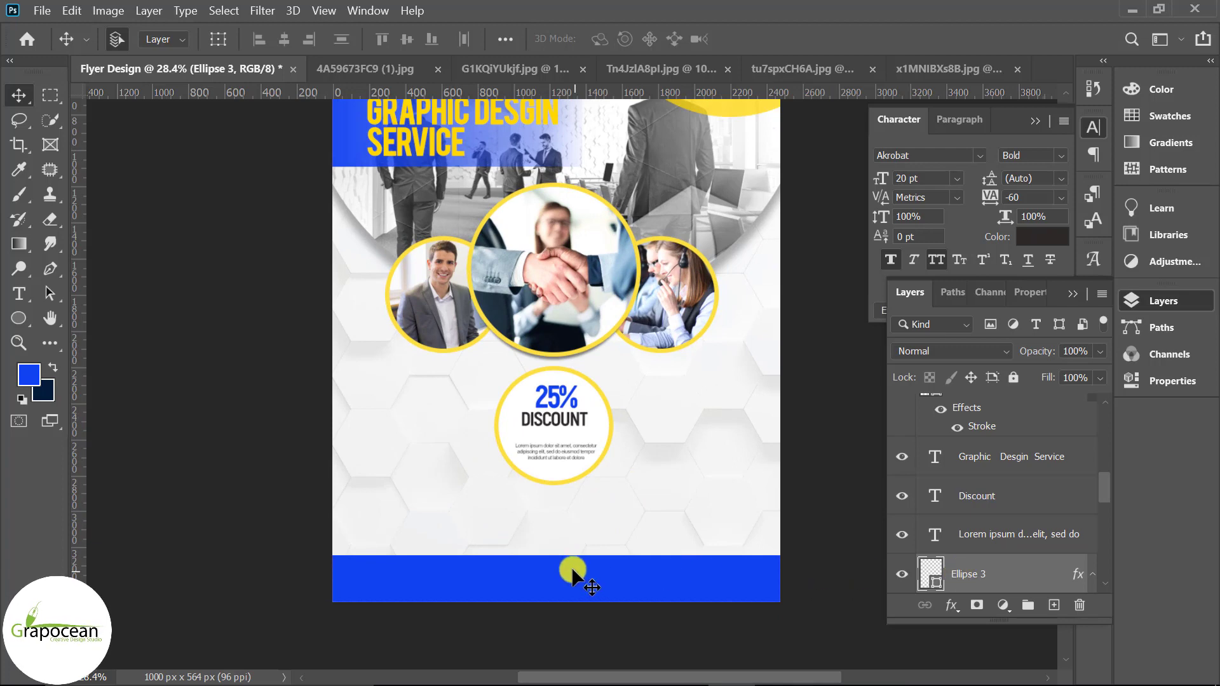
scroll(572, 571, up, 1)
scroll(543, 528, up, 2)
scroll(545, 512, up, 3)
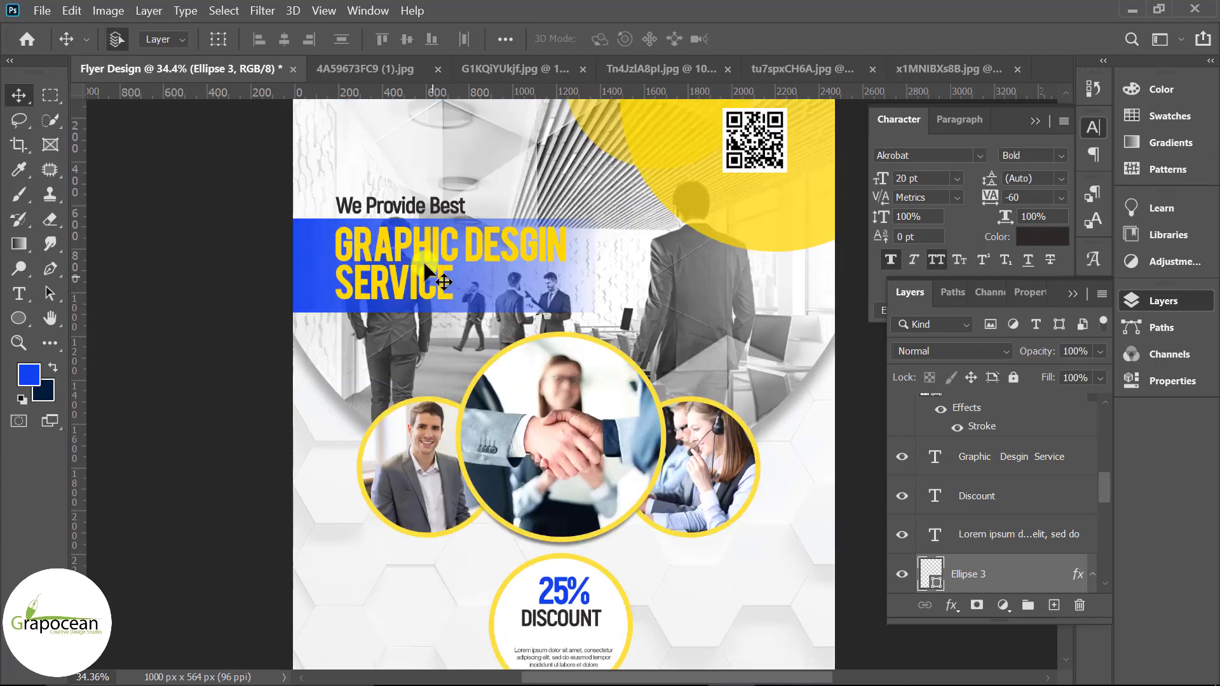
drag(435, 205, 436, 600)
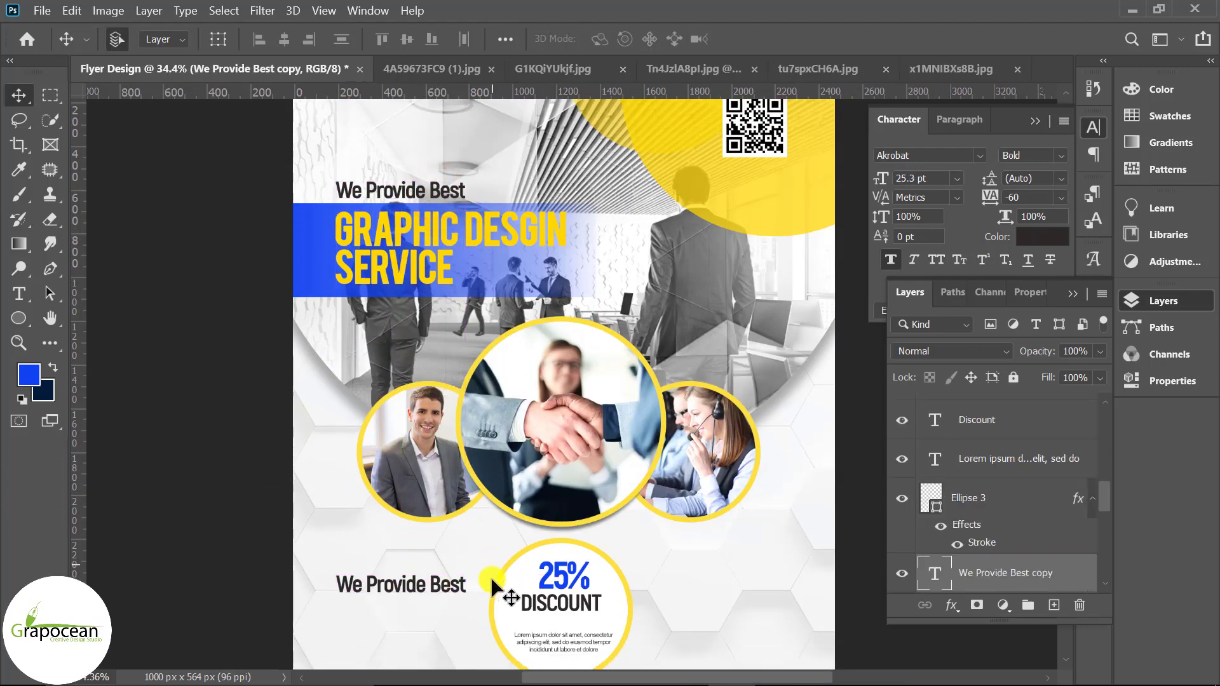
scroll(491, 580, down, 2)
Step: Retype the copy as 'About Our Service' with Service on a second line
click(19, 294)
scroll(343, 518, up, 1)
scroll(308, 402, up, 1)
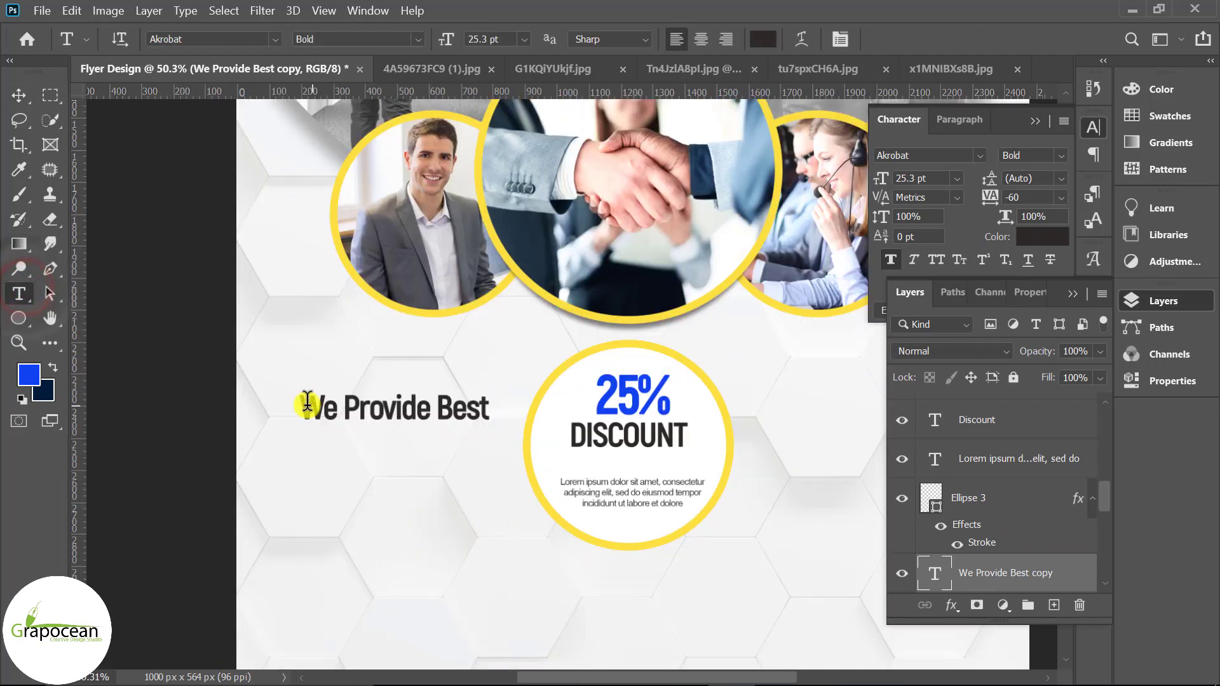
triple_click(304, 407)
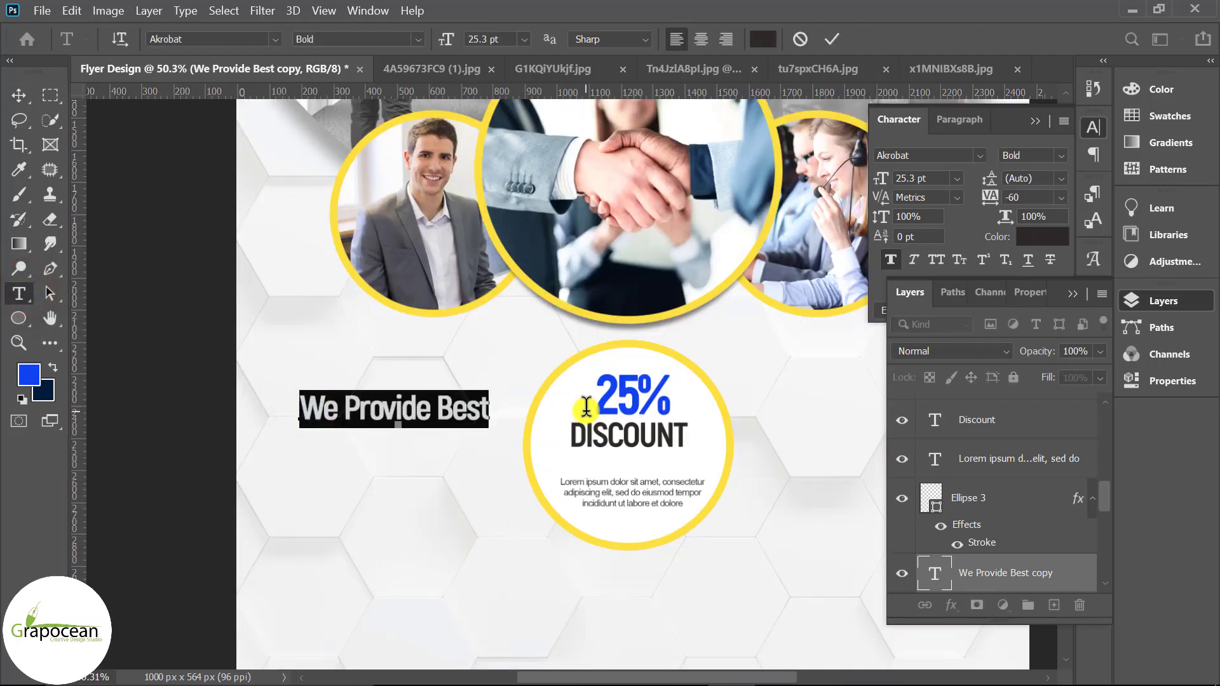
text(ab)
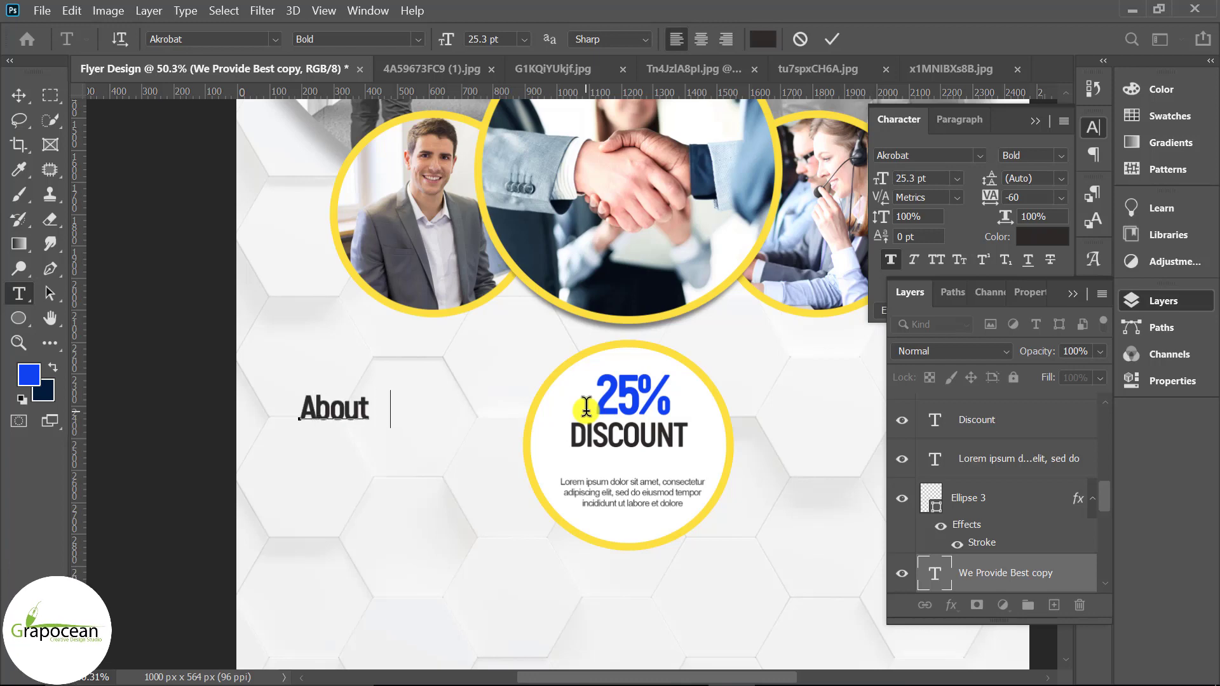
text(Our Comap)
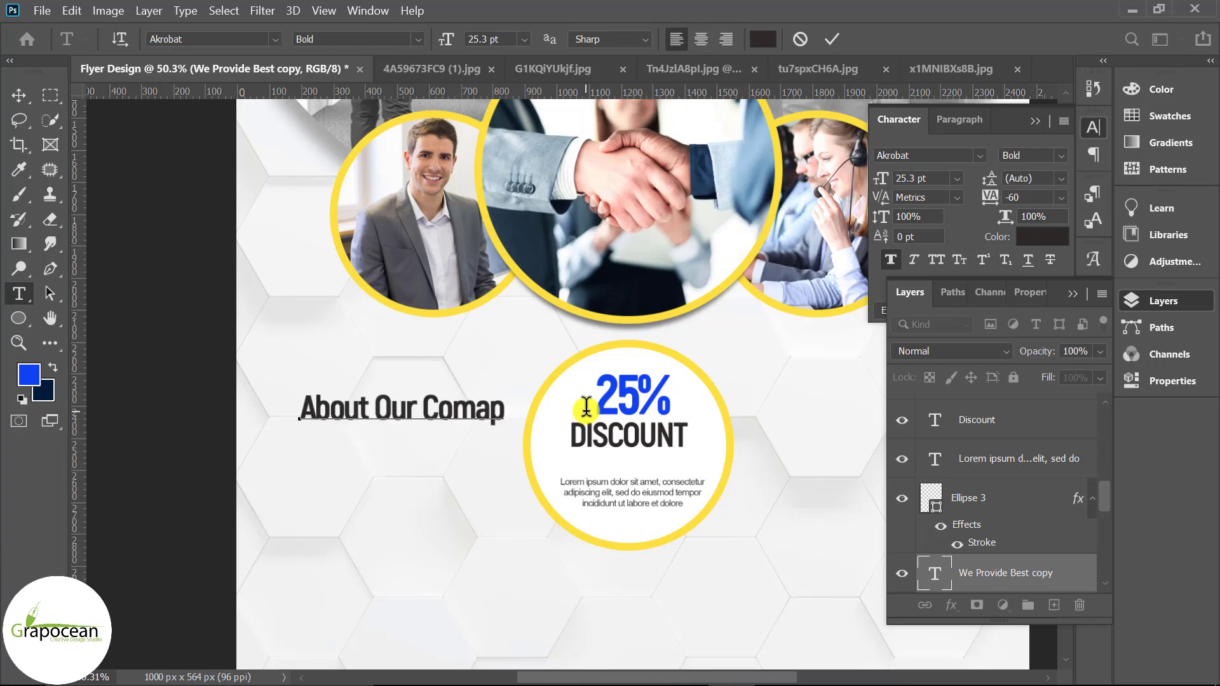
key(BackSpace)
key(BackSpace)
key(BackSpace)
key(BackSpace)
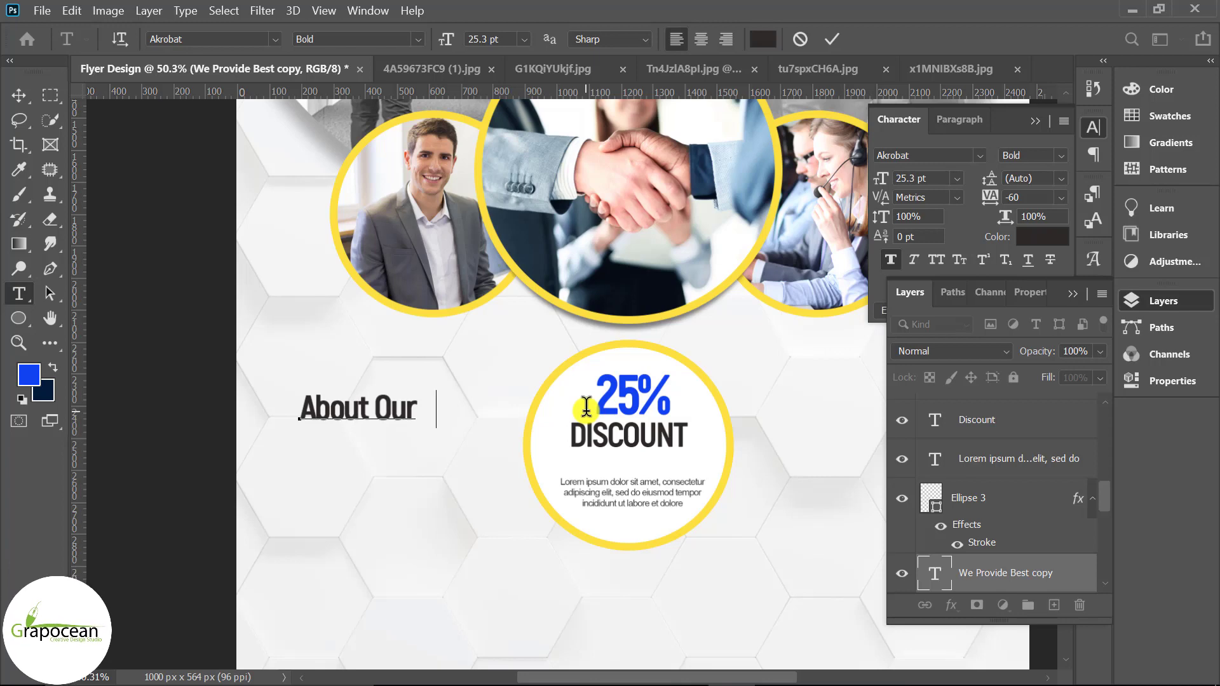
text(Service)
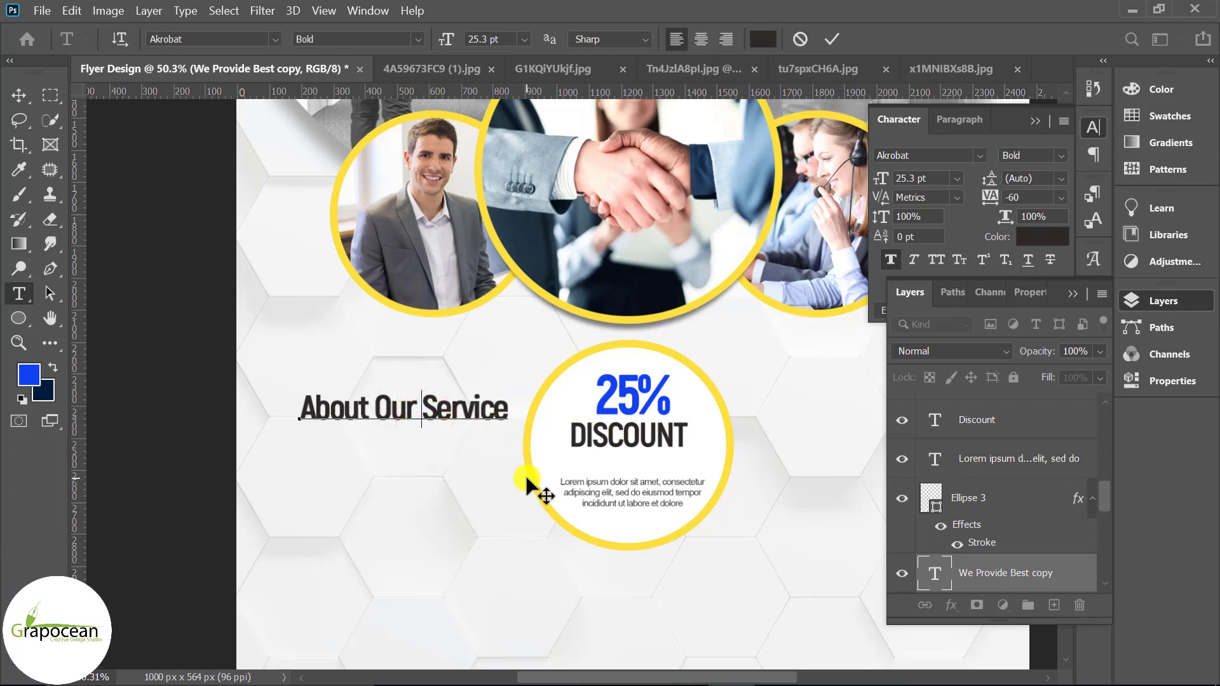
key(Return)
Step: Adjust the leading between the two heading lines to 21.51 pt
drag(392, 456, 263, 455)
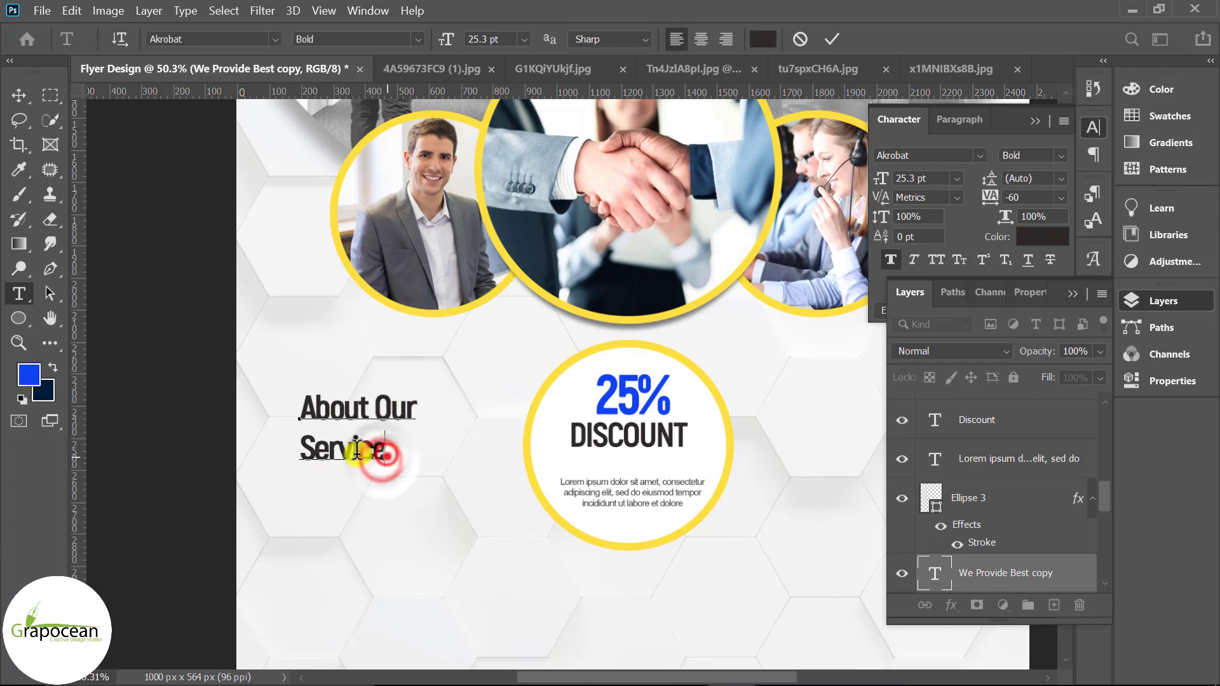
drag(390, 451, 265, 404)
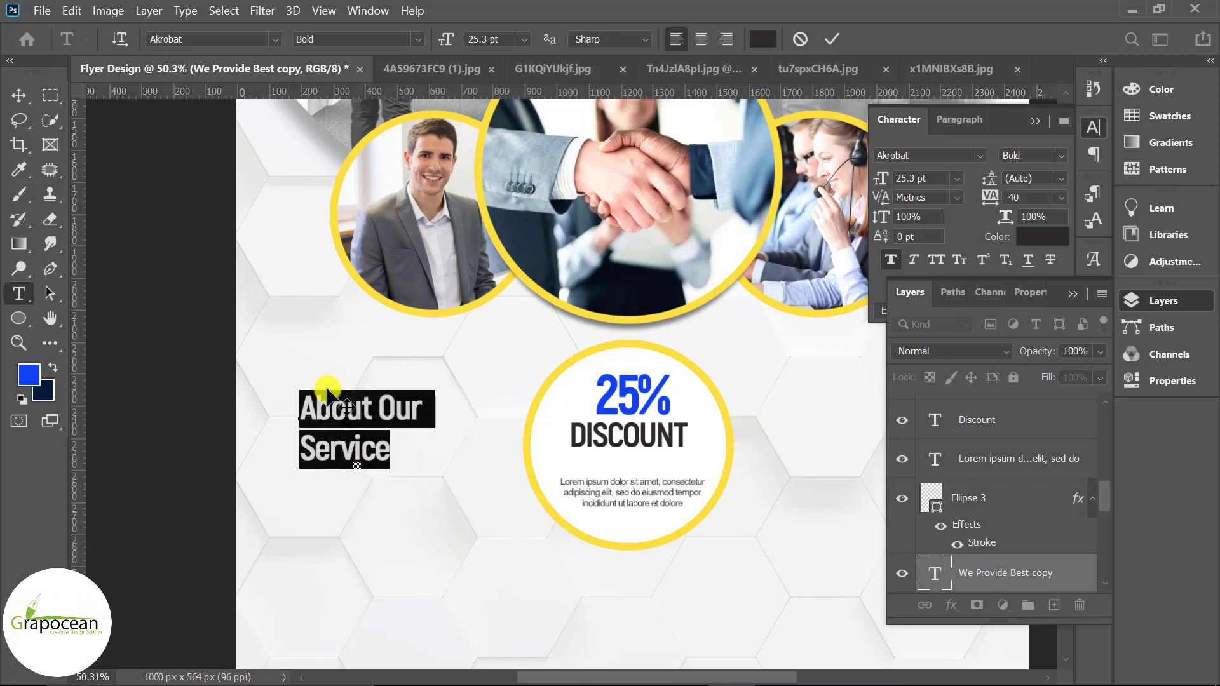
drag(392, 456, 272, 457)
key(alt+Up)
key(alt+Up)
key(alt+Up)
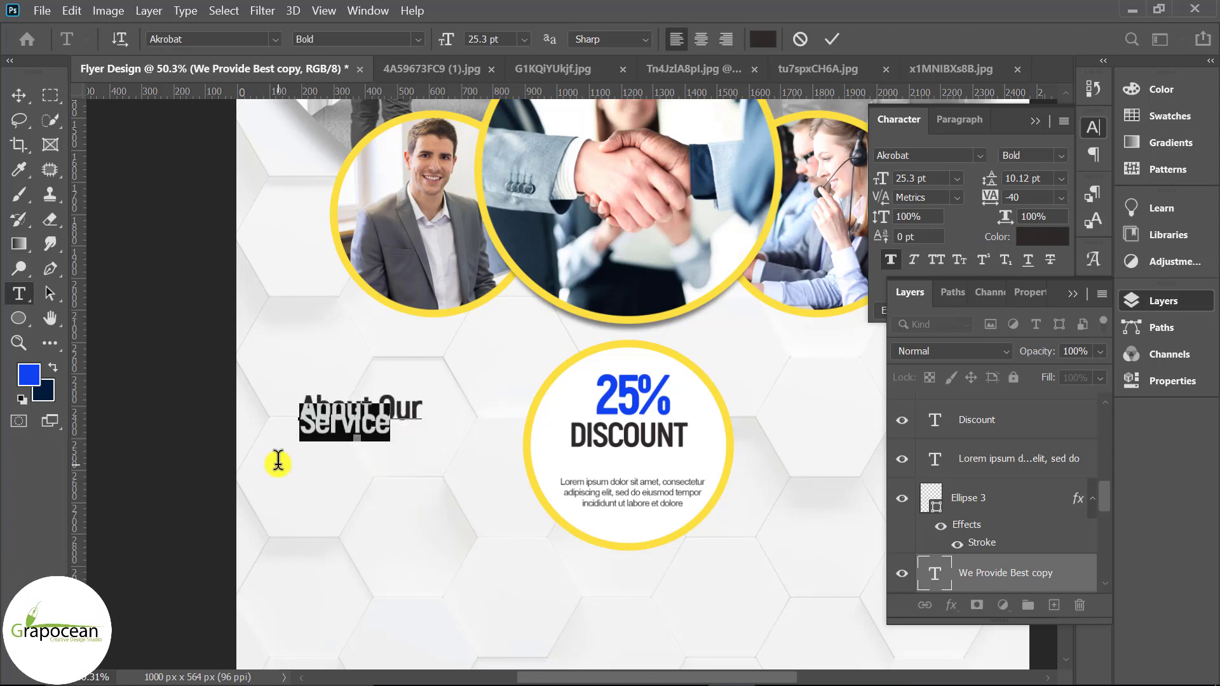
key(alt+Down)
key(alt+Down)
key(alt+Down)
key(alt+Down)
key(alt+Down)
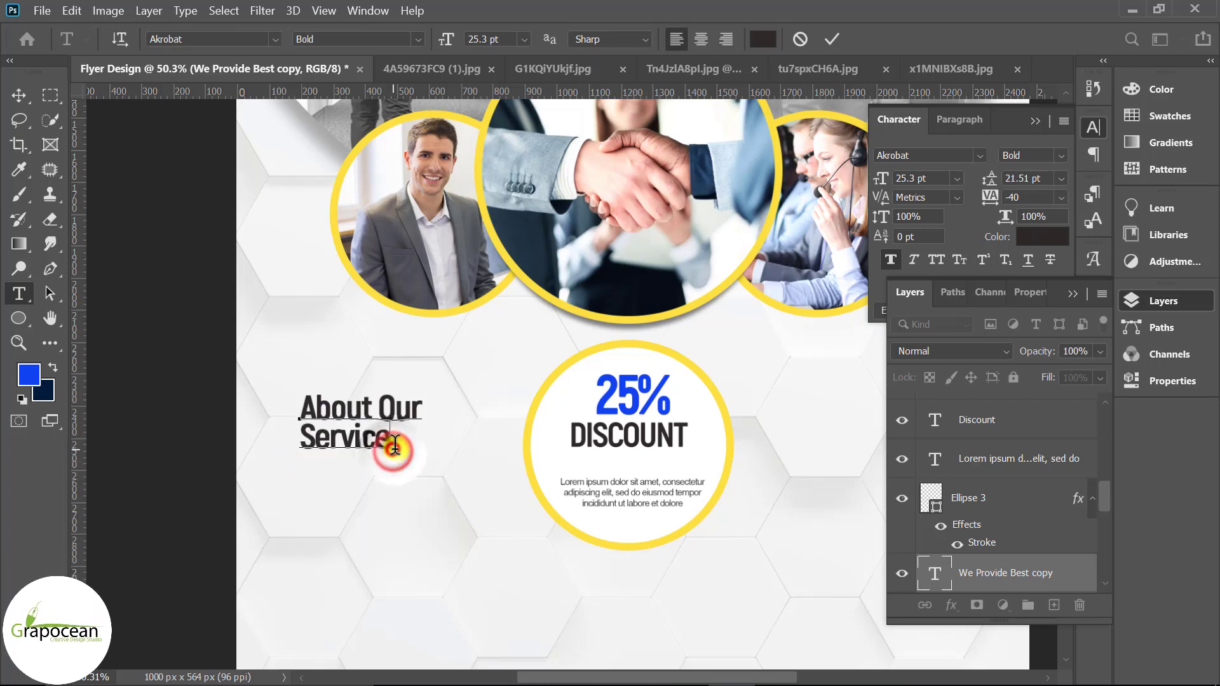
Step: Make Service All Caps and turn off Faux Bold on About Our
drag(394, 447, 224, 453)
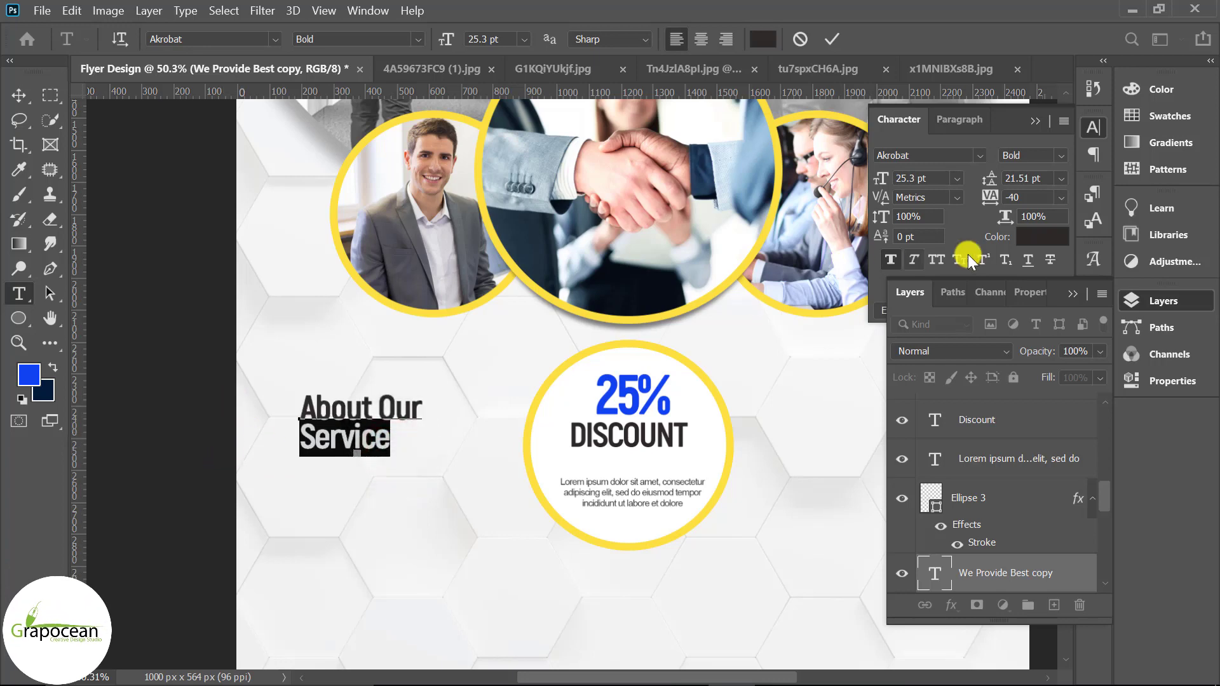
click(931, 260)
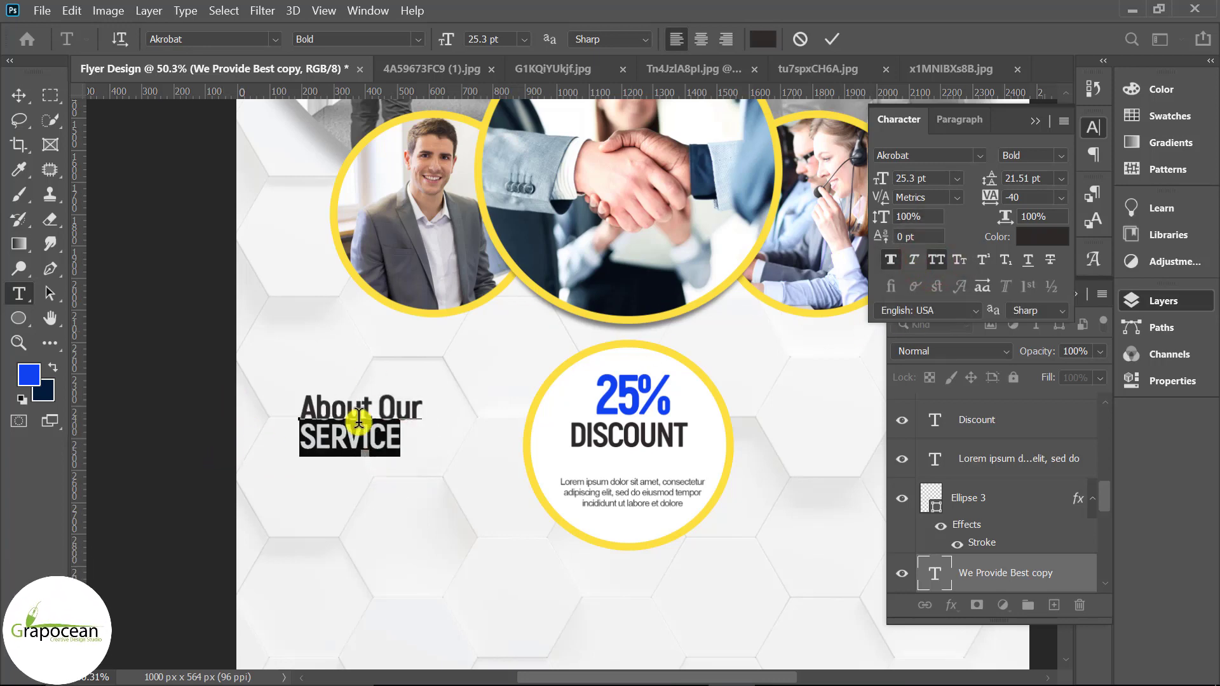
drag(428, 412, 267, 410)
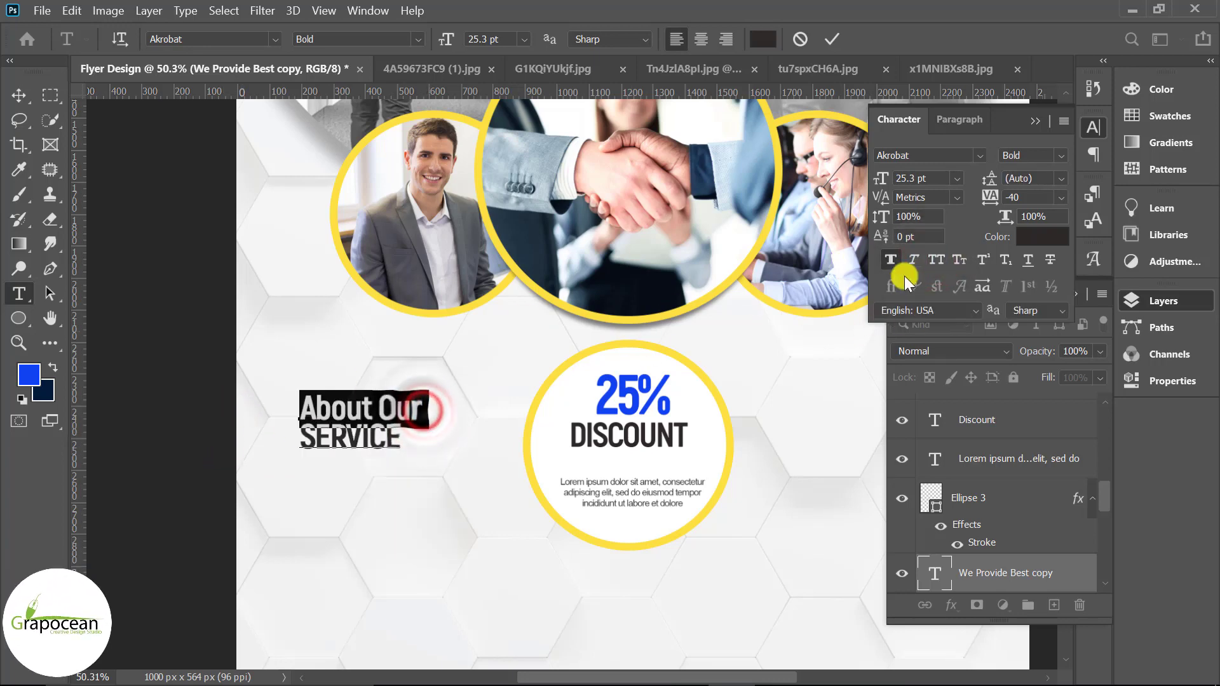
click(889, 259)
click(411, 438)
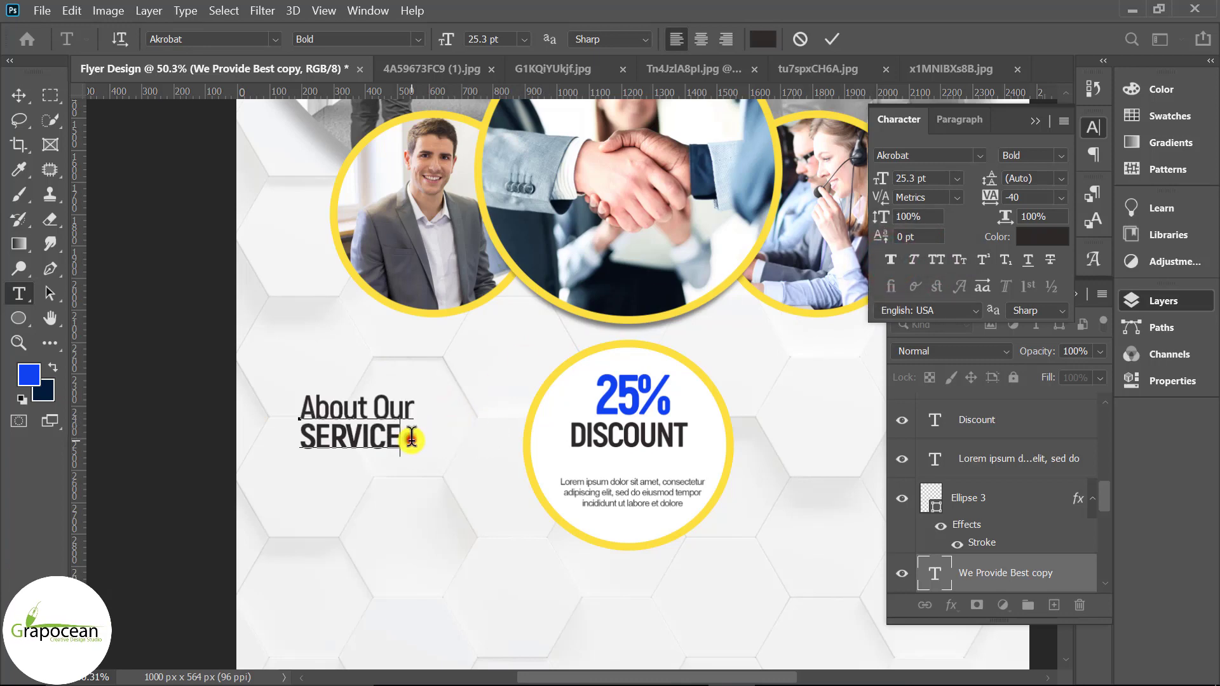
scroll(445, 483, down, 1)
scroll(463, 518, down, 4)
scroll(427, 508, up, 4)
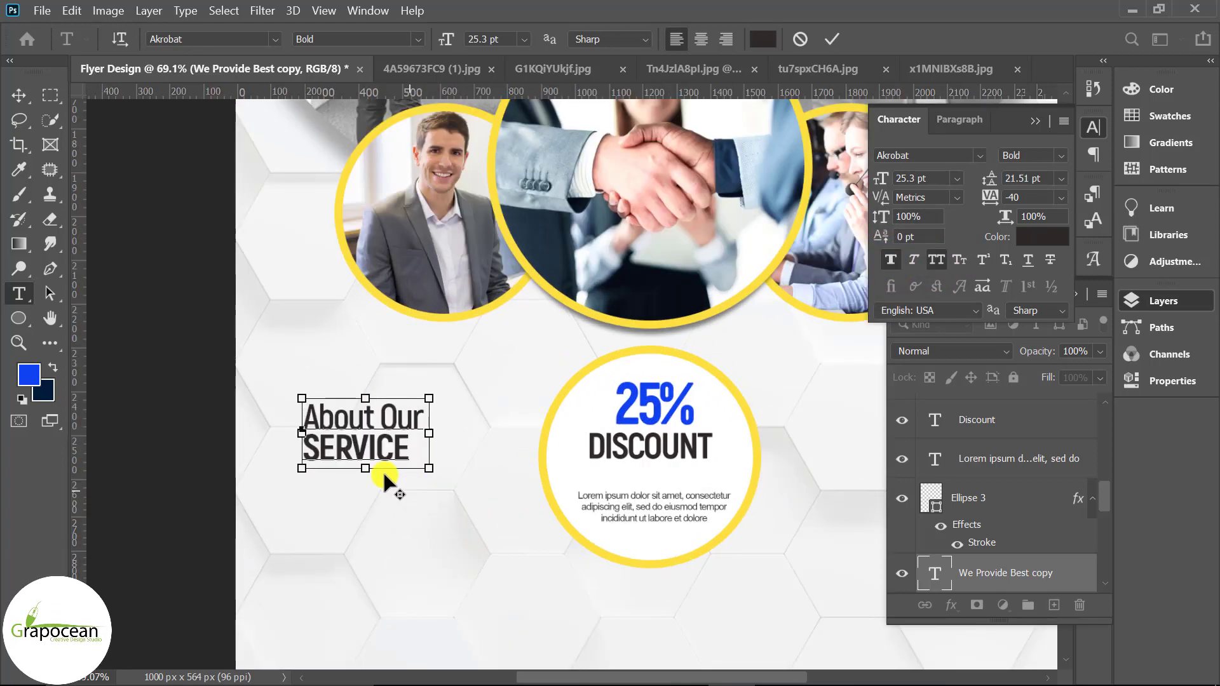
scroll(382, 458, up, 4)
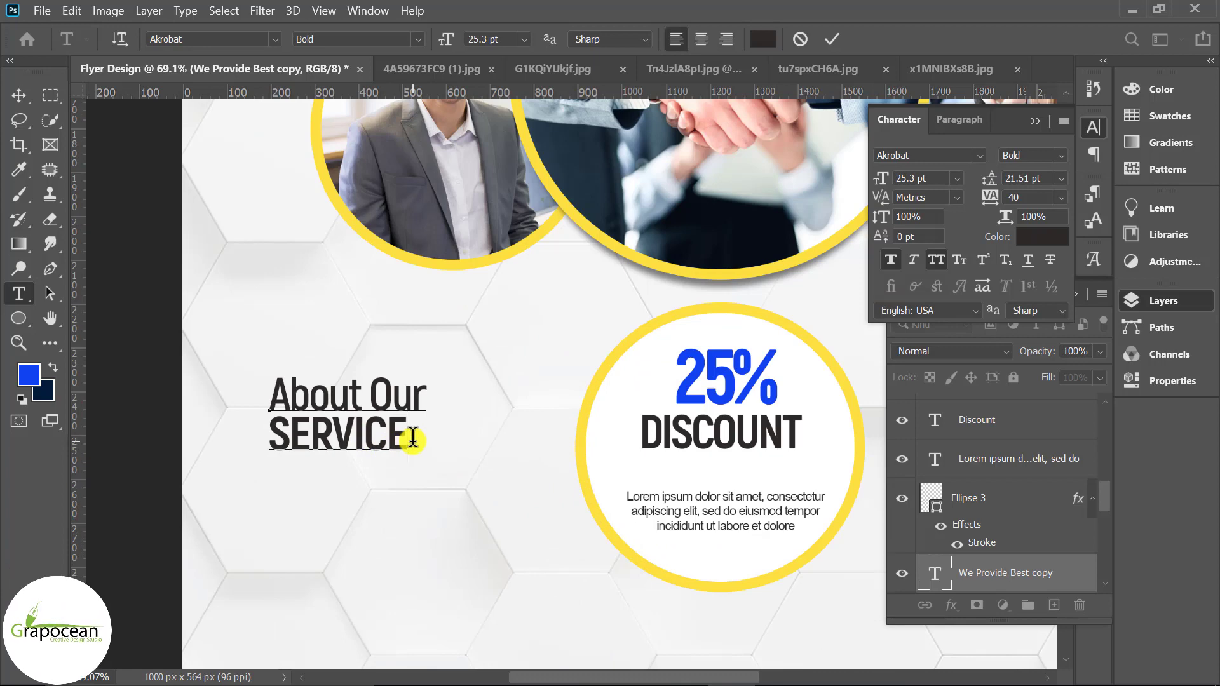
Step: Set SERVICE to Akrobat Black in gold ba9e00 and commit the heading
double_click(402, 437)
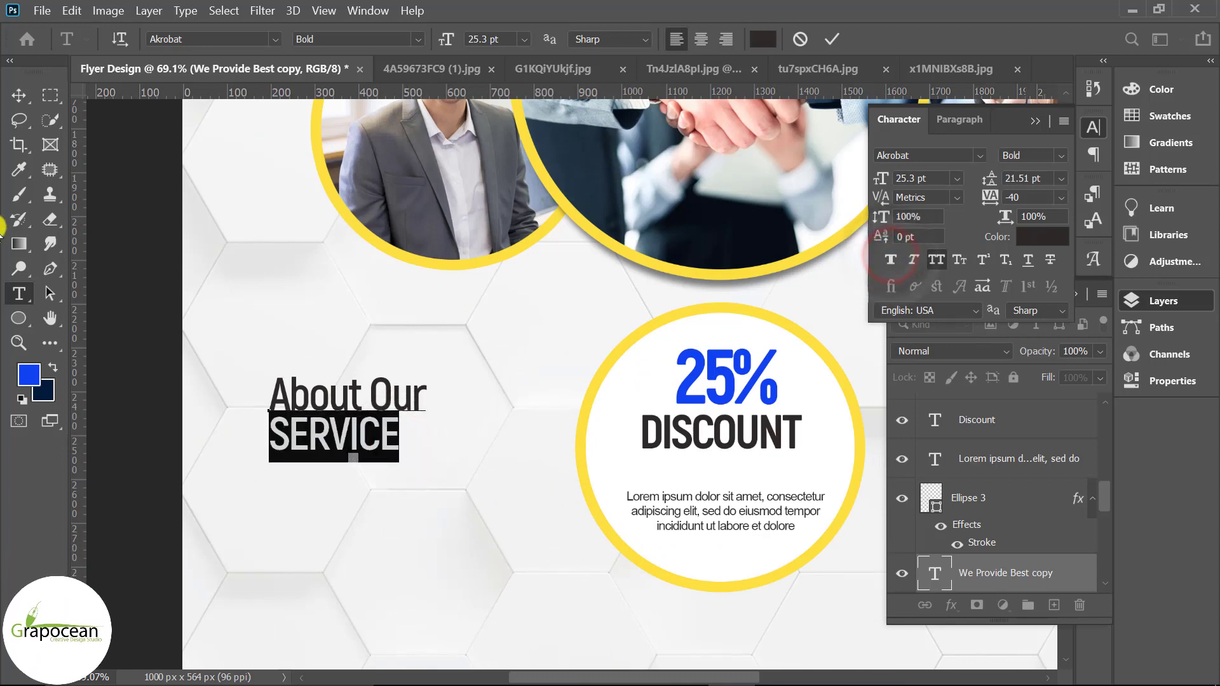
click(409, 37)
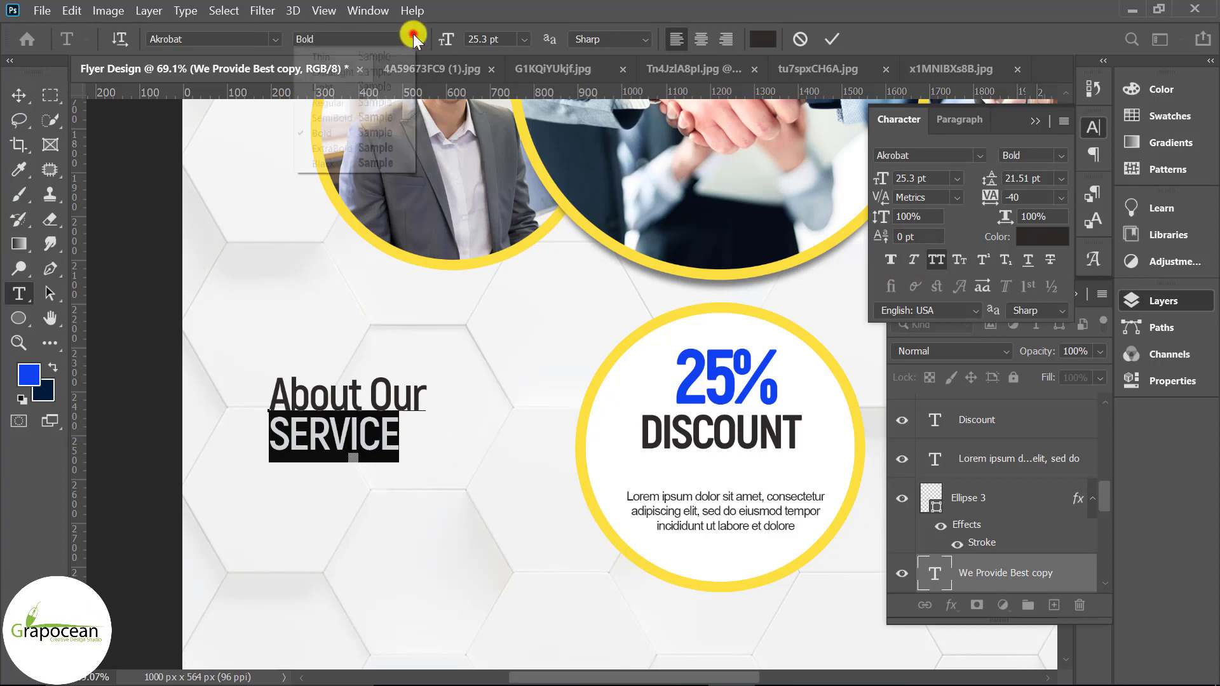
click(350, 162)
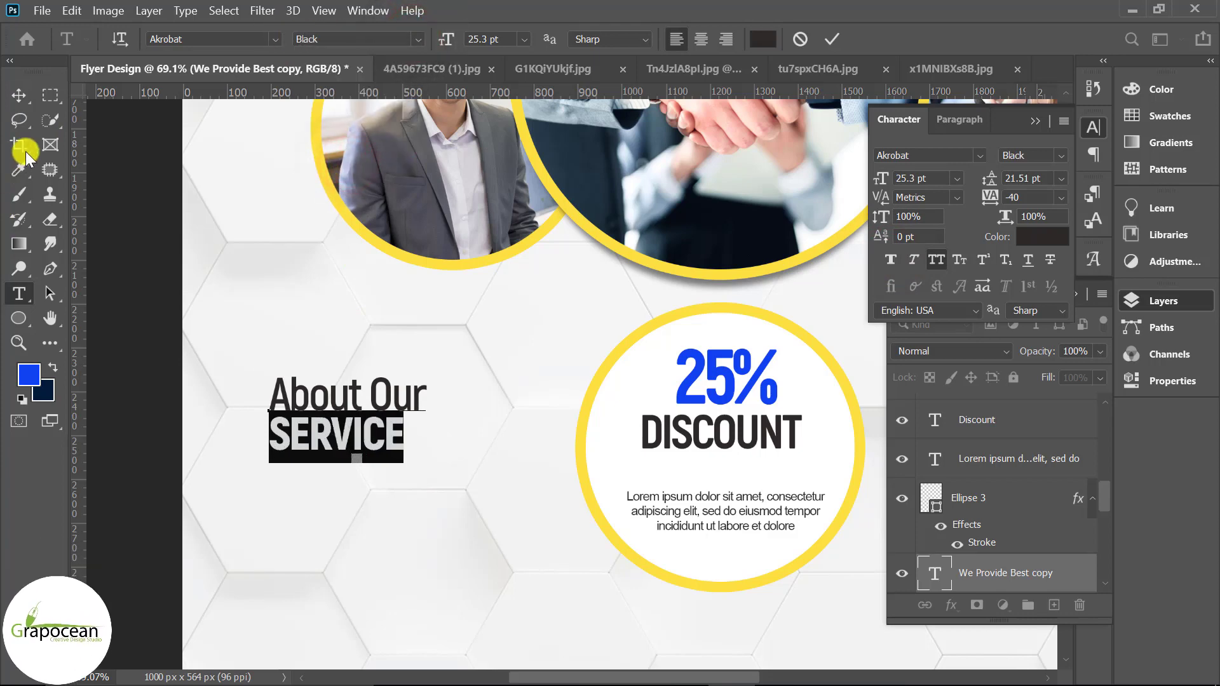
click(756, 39)
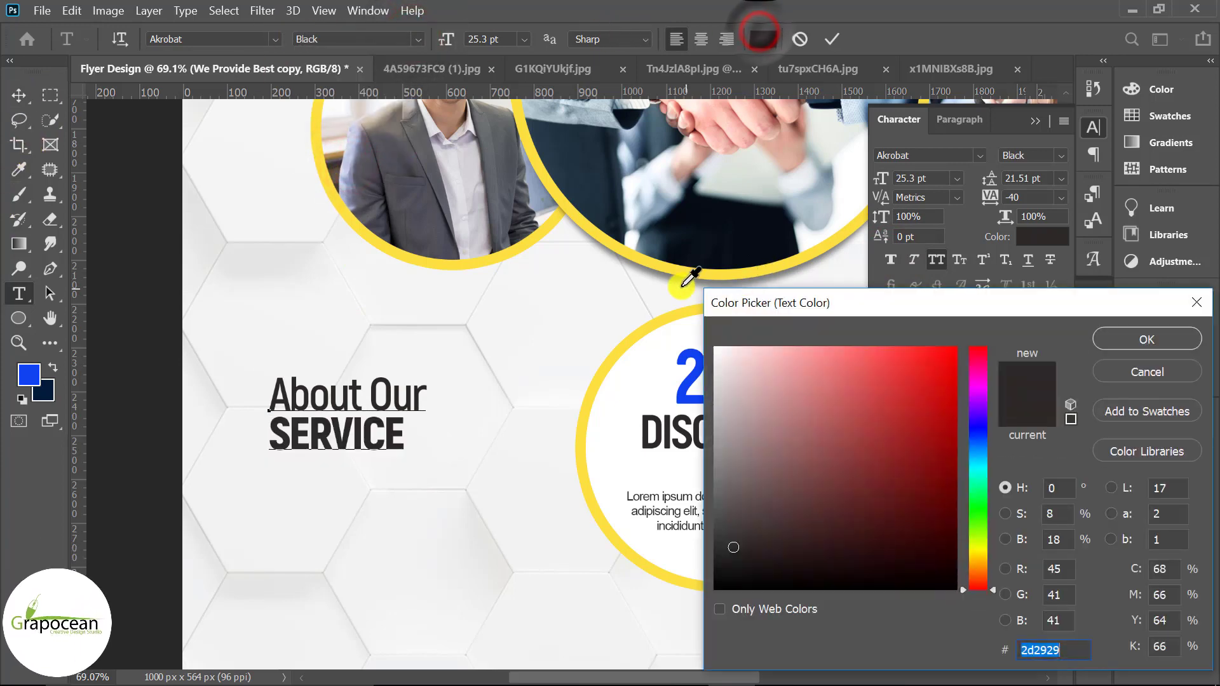
click(685, 267)
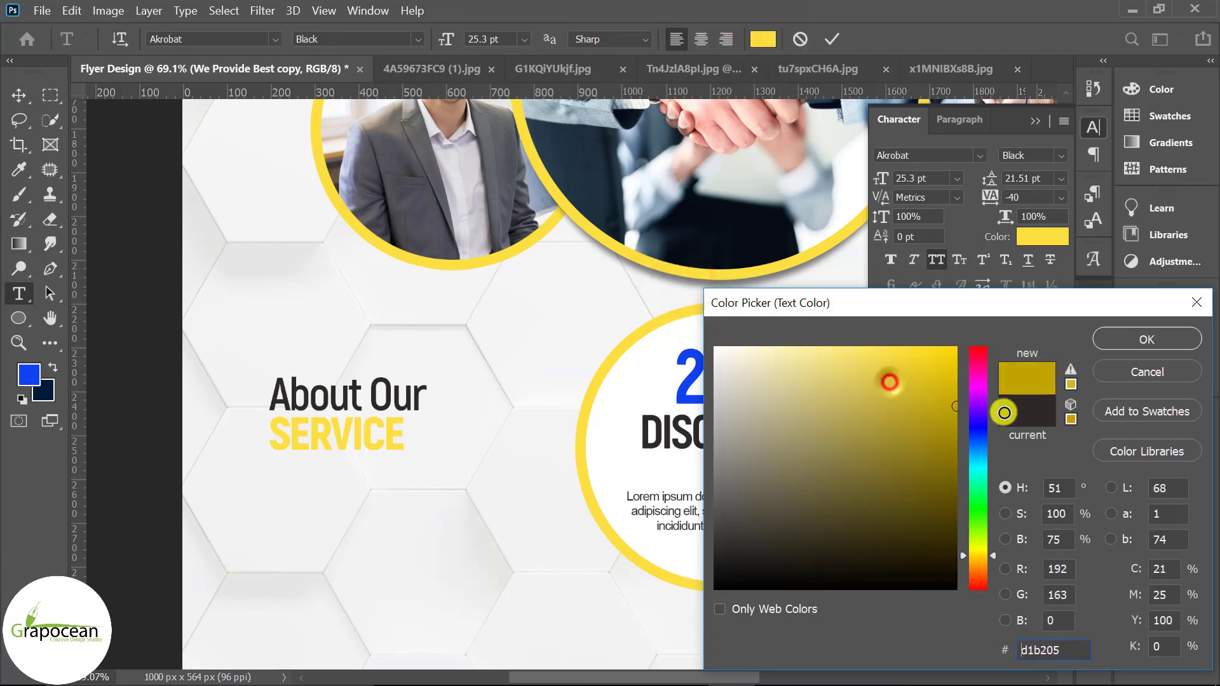
drag(850, 400, 1008, 415)
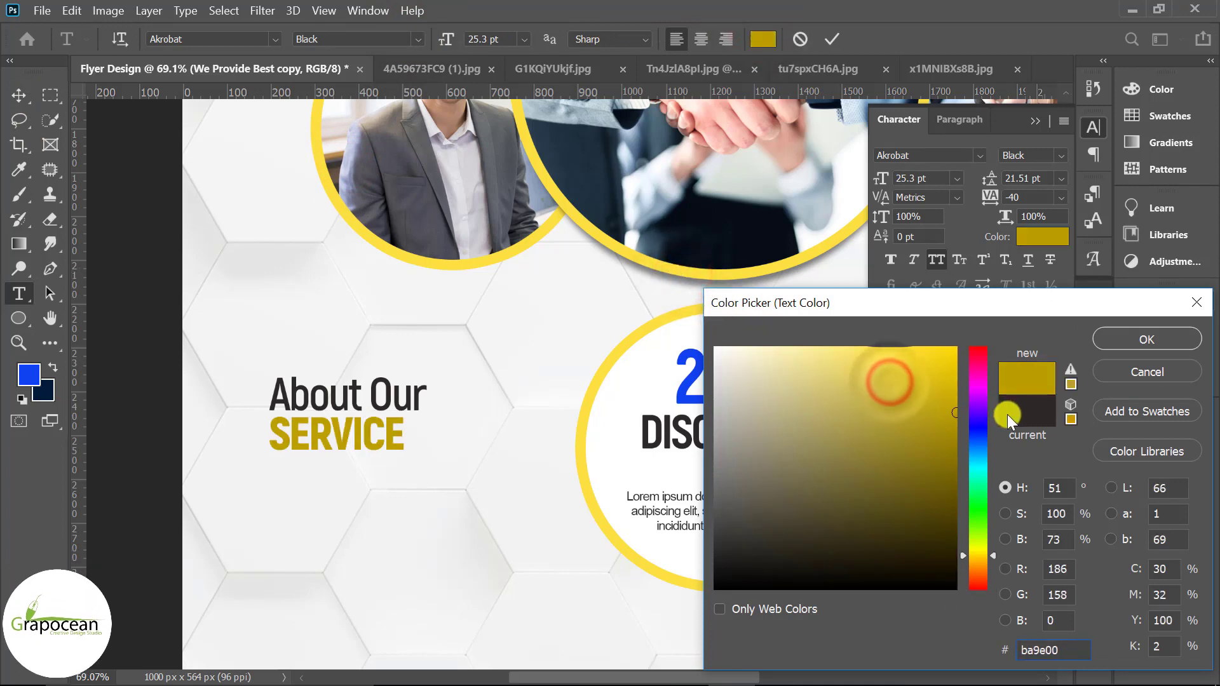
click(1119, 344)
click(18, 94)
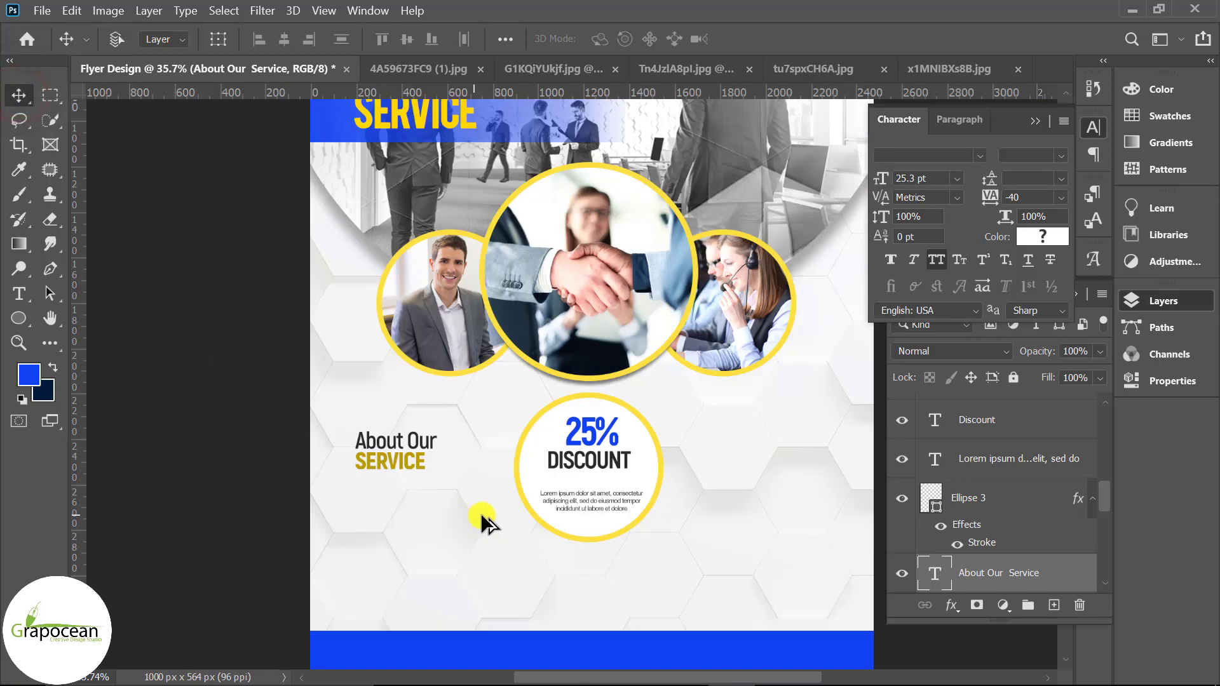
scroll(481, 516, down, 3)
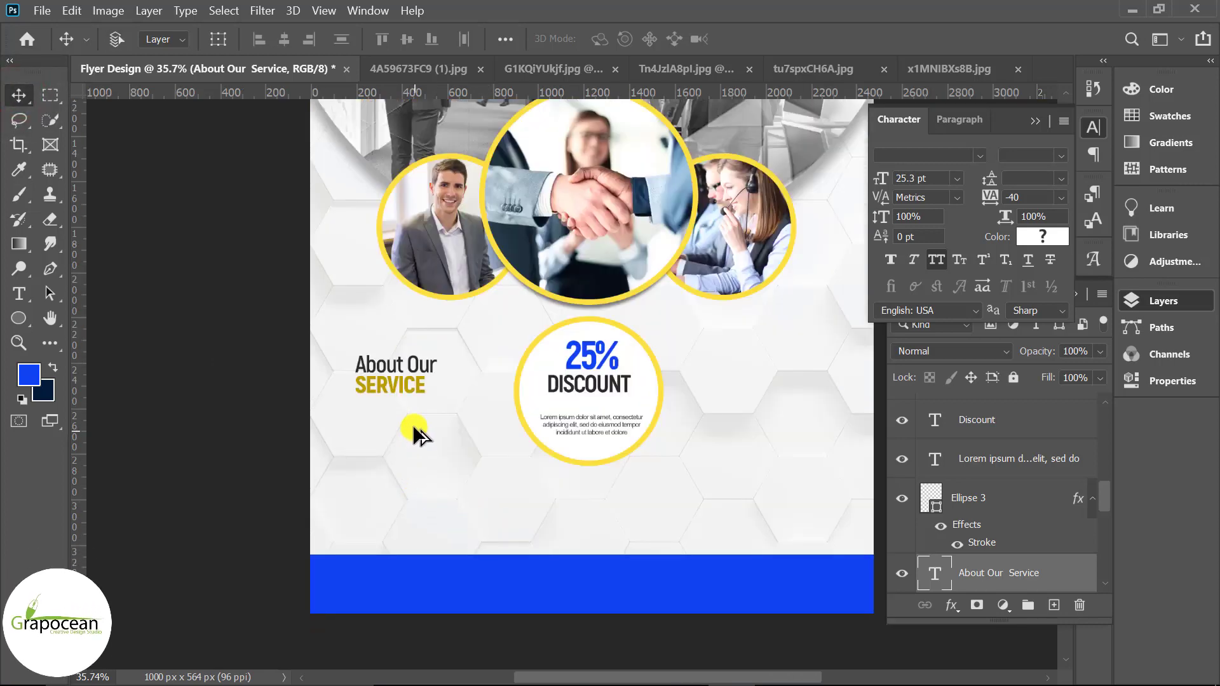
scroll(409, 422, up, 2)
drag(399, 367, 566, 365)
scroll(362, 457, down, 3)
scroll(353, 463, up, 2)
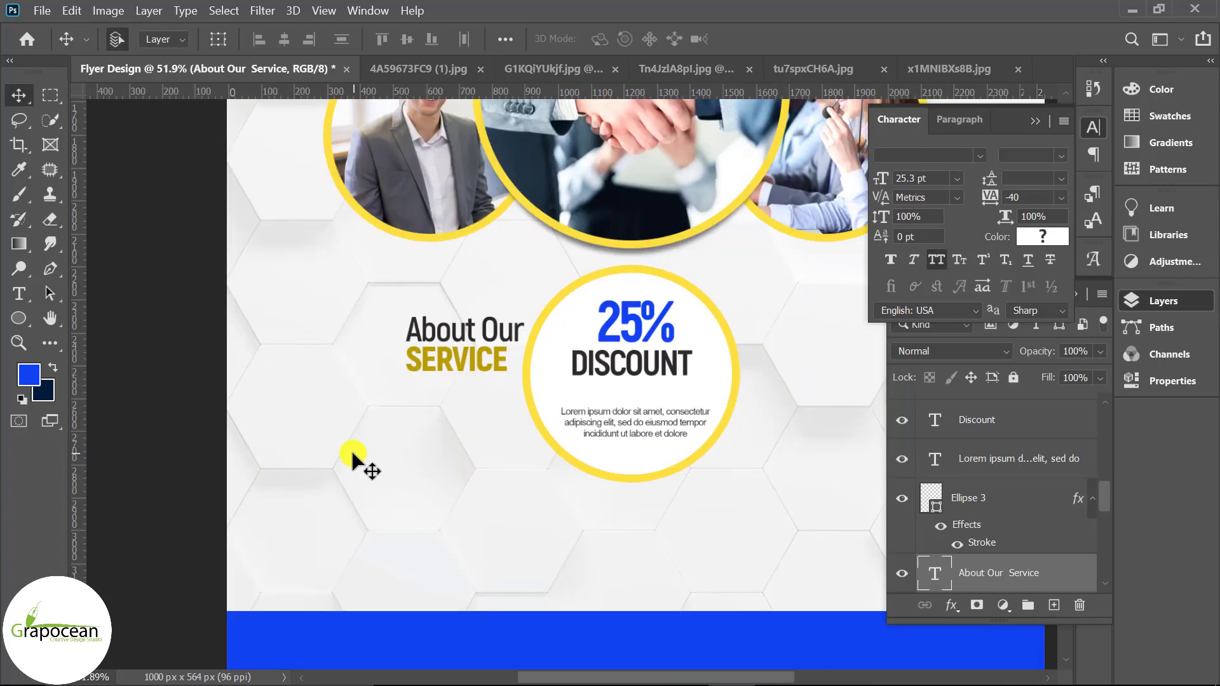
scroll(354, 463, down, 1)
mouse_move(640, 368)
mouse_down()
mouse_move(509, 380)
mouse_move(436, 352)
mouse_move(406, 407)
mouse_up()
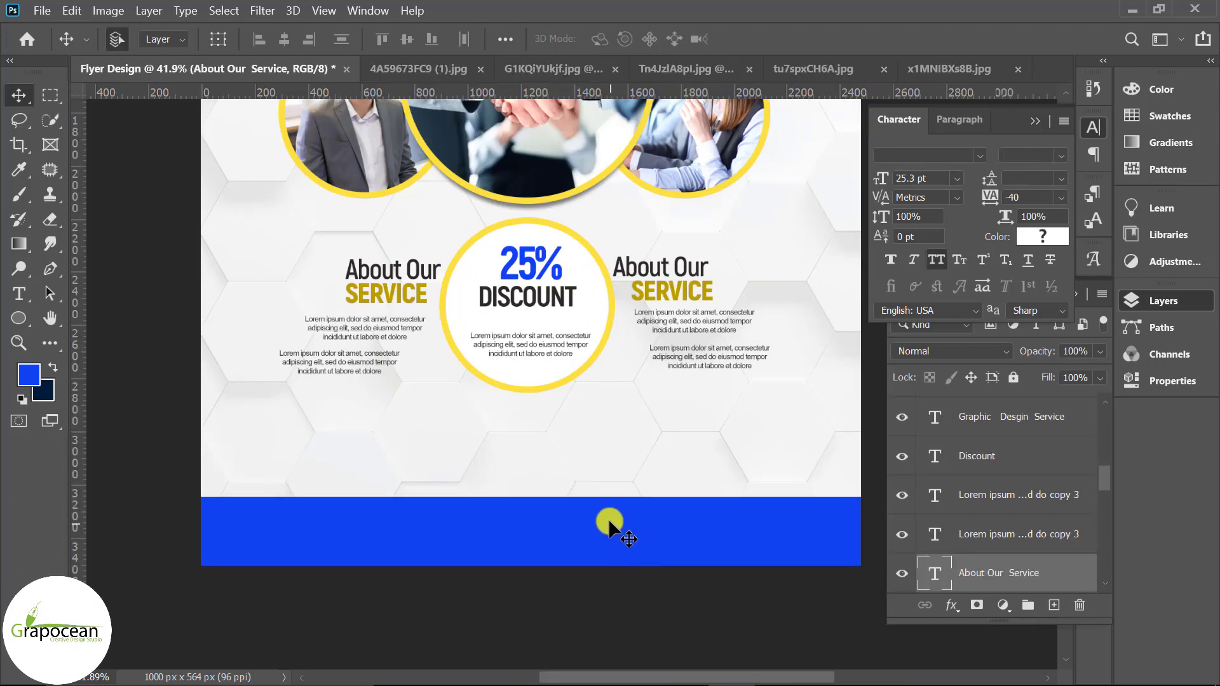
scroll(608, 519, down, 3)
scroll(629, 517, down, 1)
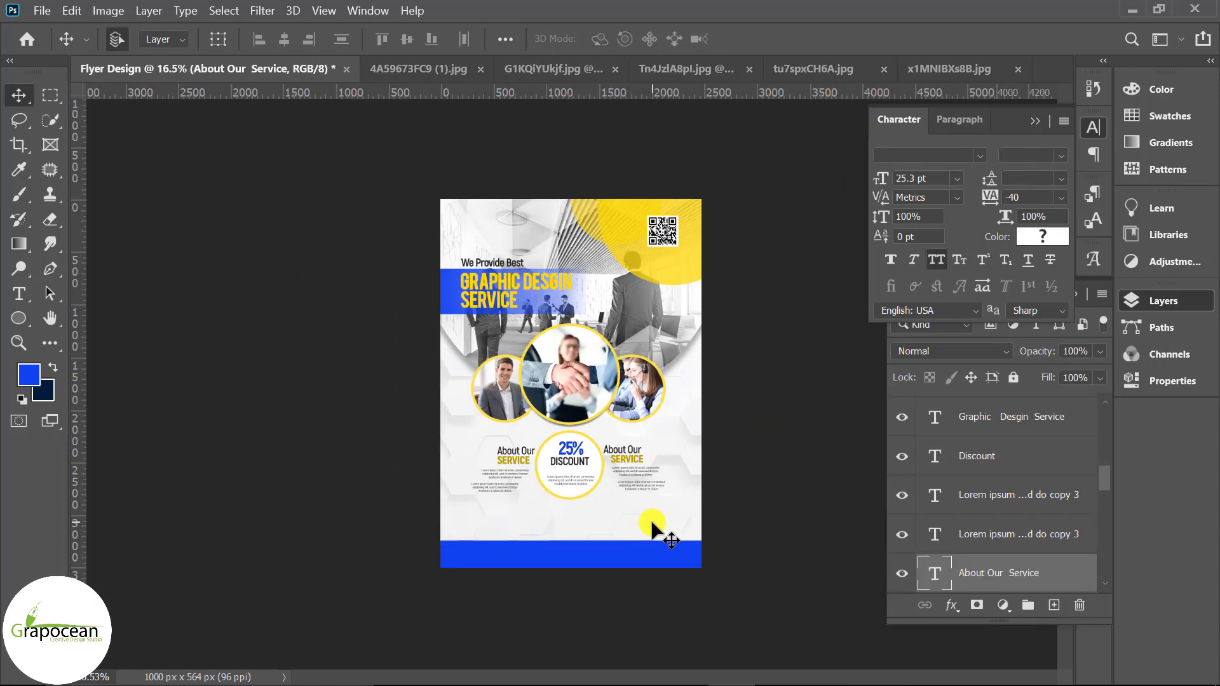
scroll(585, 548, up, 1)
scroll(585, 550, up, 2)
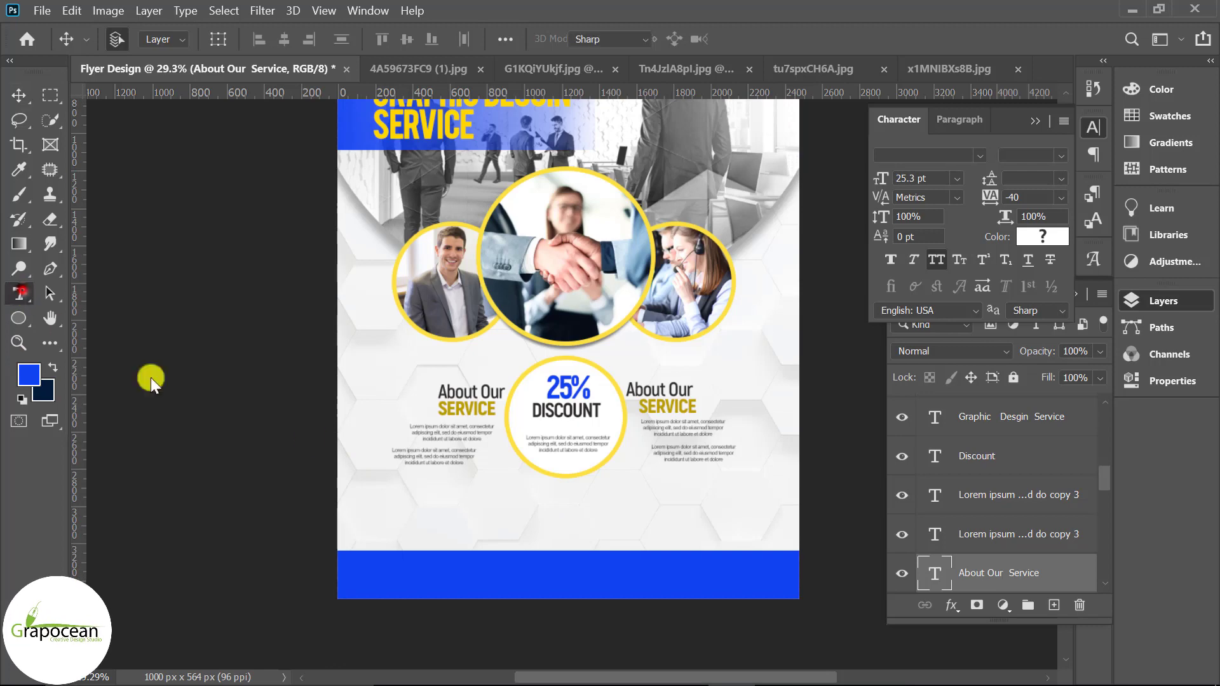
key(t)
click(557, 518)
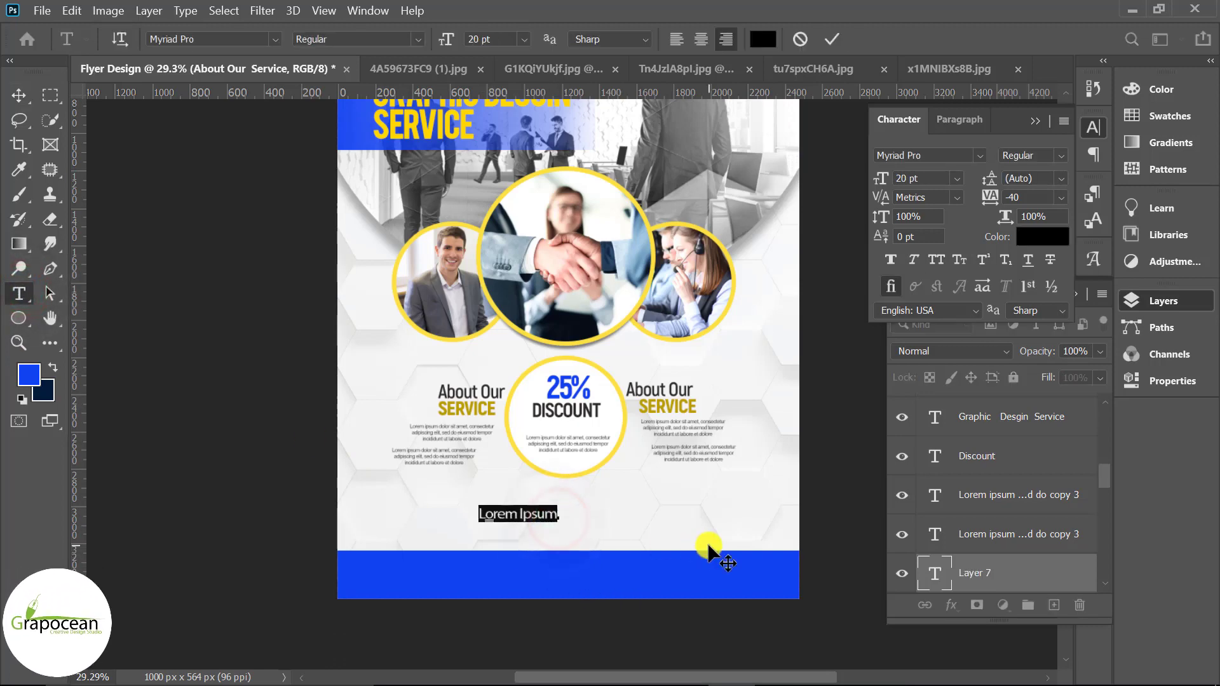
key(BackSpace)
text(www.grap)
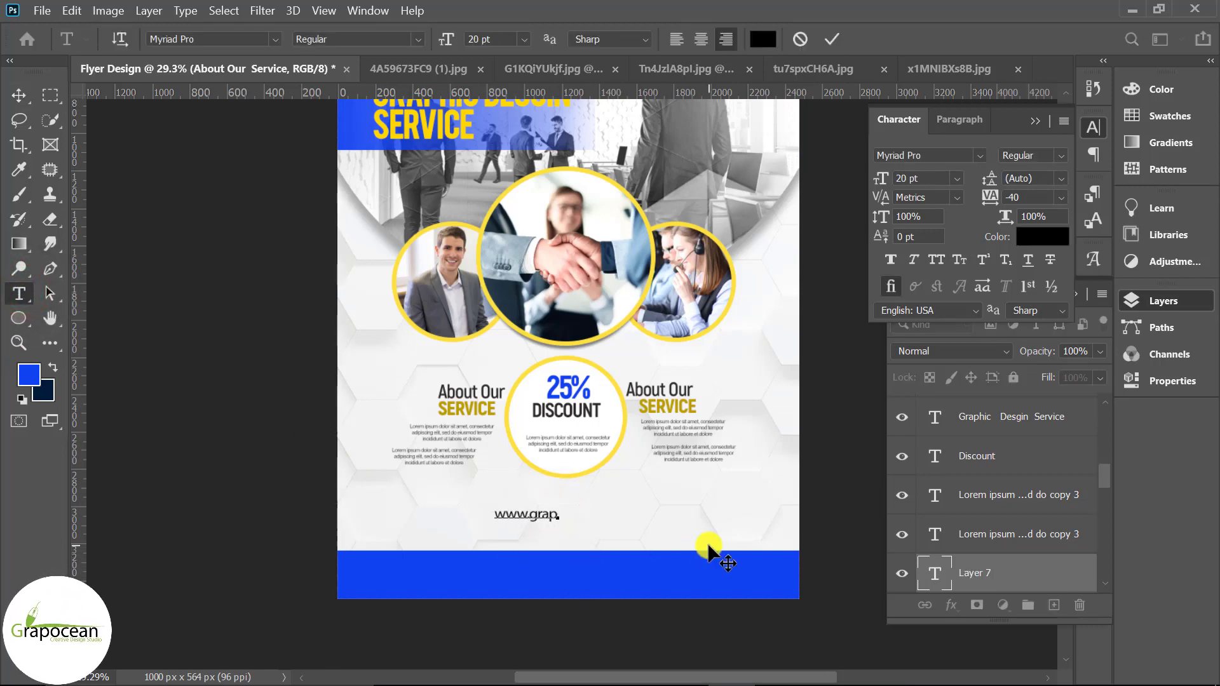
text(ocean.com)
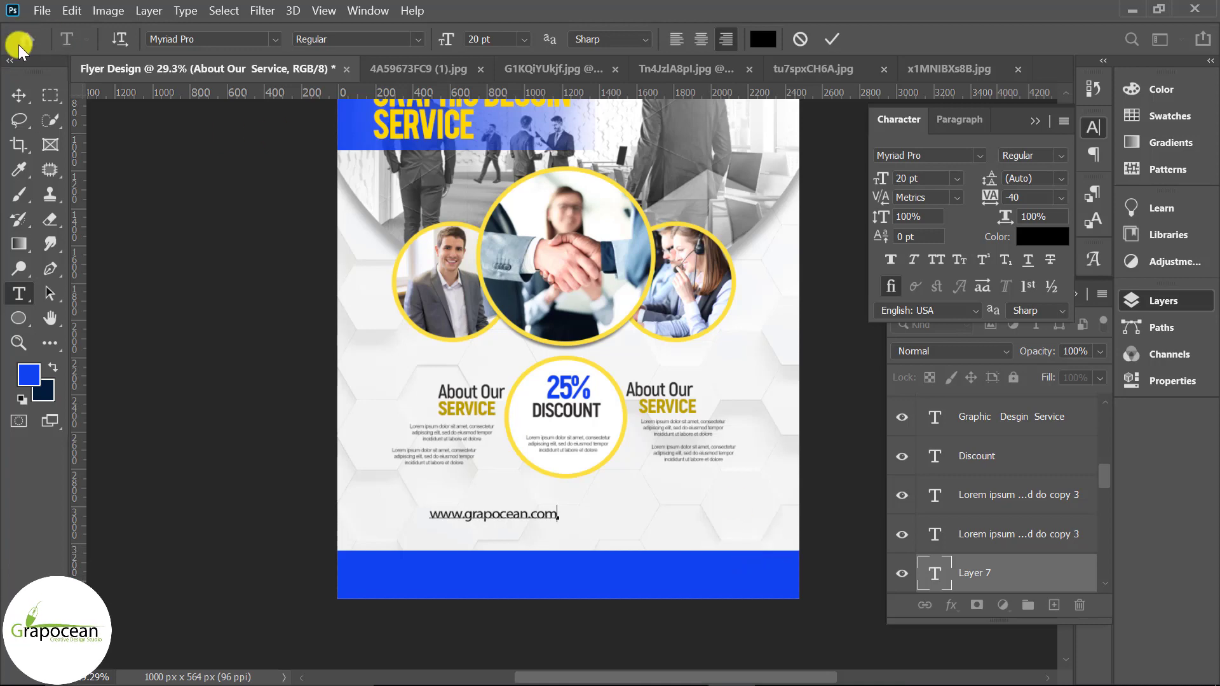
key(ctrl+Return)
mouse_move(523, 518)
mouse_down()
mouse_move(597, 521)
mouse_move(576, 504)
mouse_move(578, 529)
mouse_up()
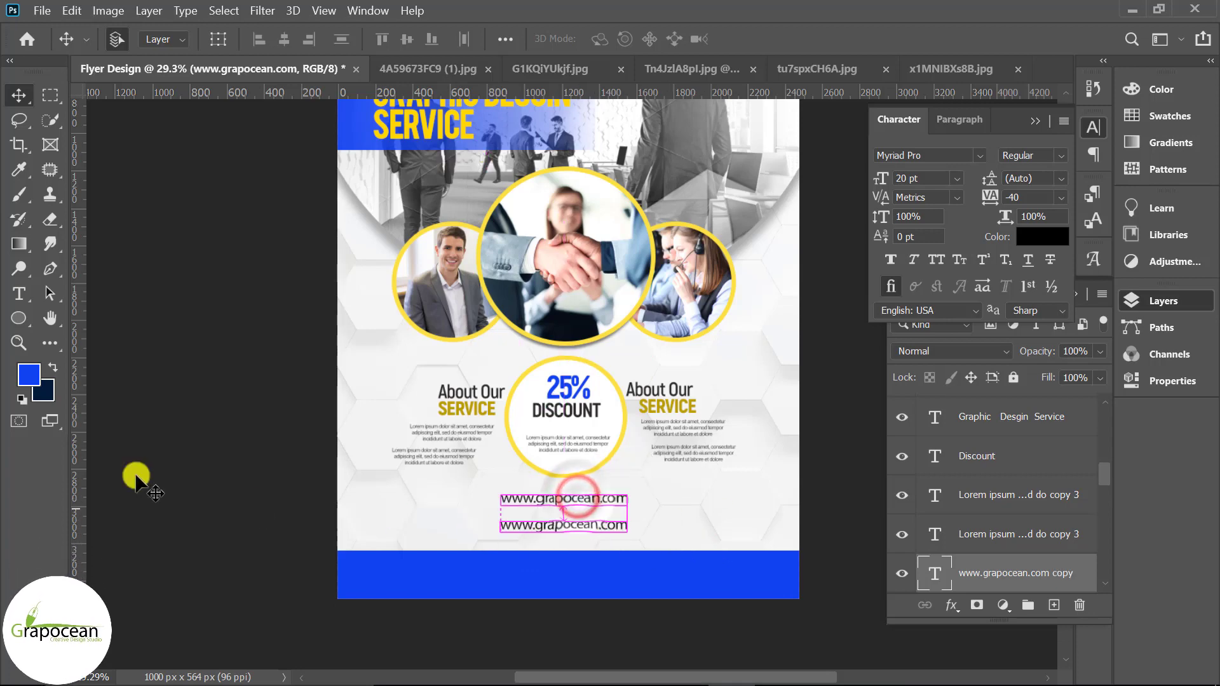
Step: Enlarge the lower copy to 32.36 pt and retype it as 'Buy Your Design form us'
click(19, 294)
drag(505, 525, 790, 545)
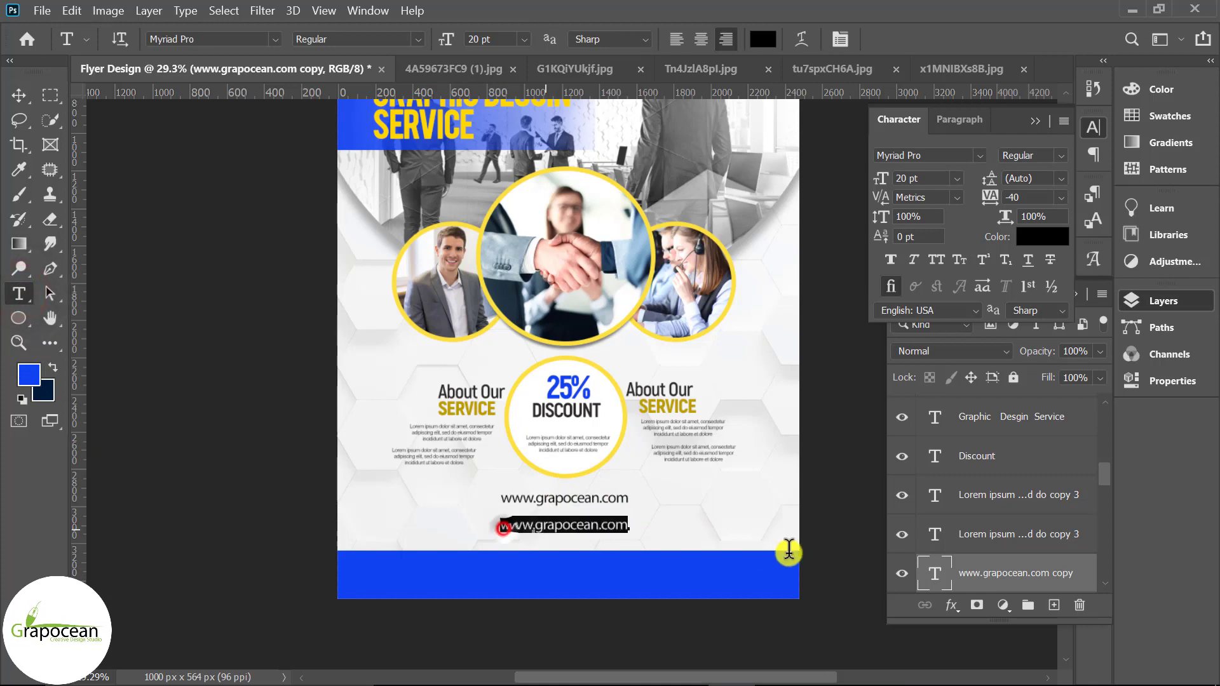
key(ctrl+0)
click(478, 39)
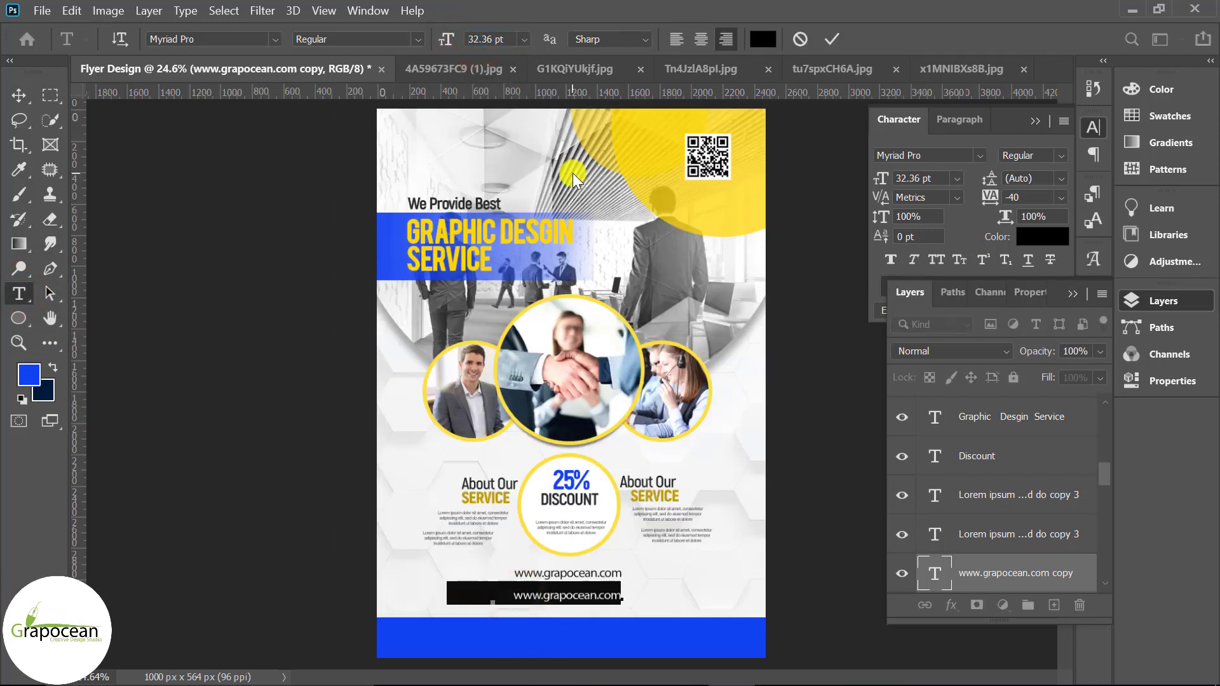
click(275, 40)
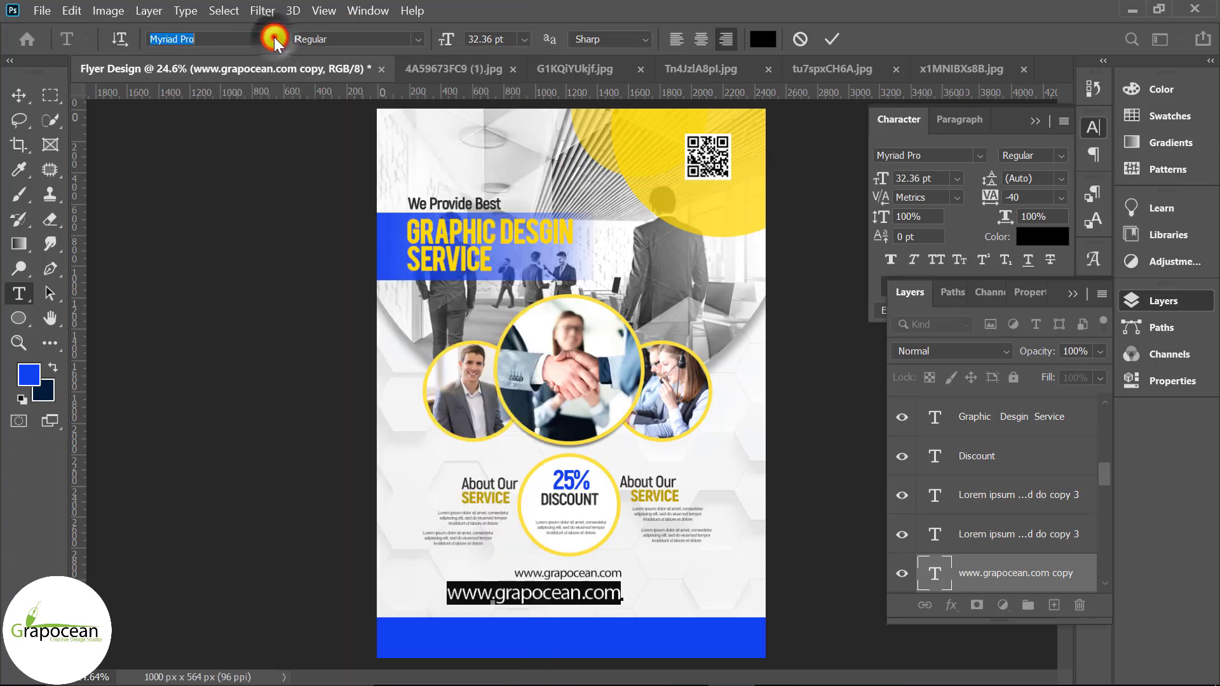
text(Bu)
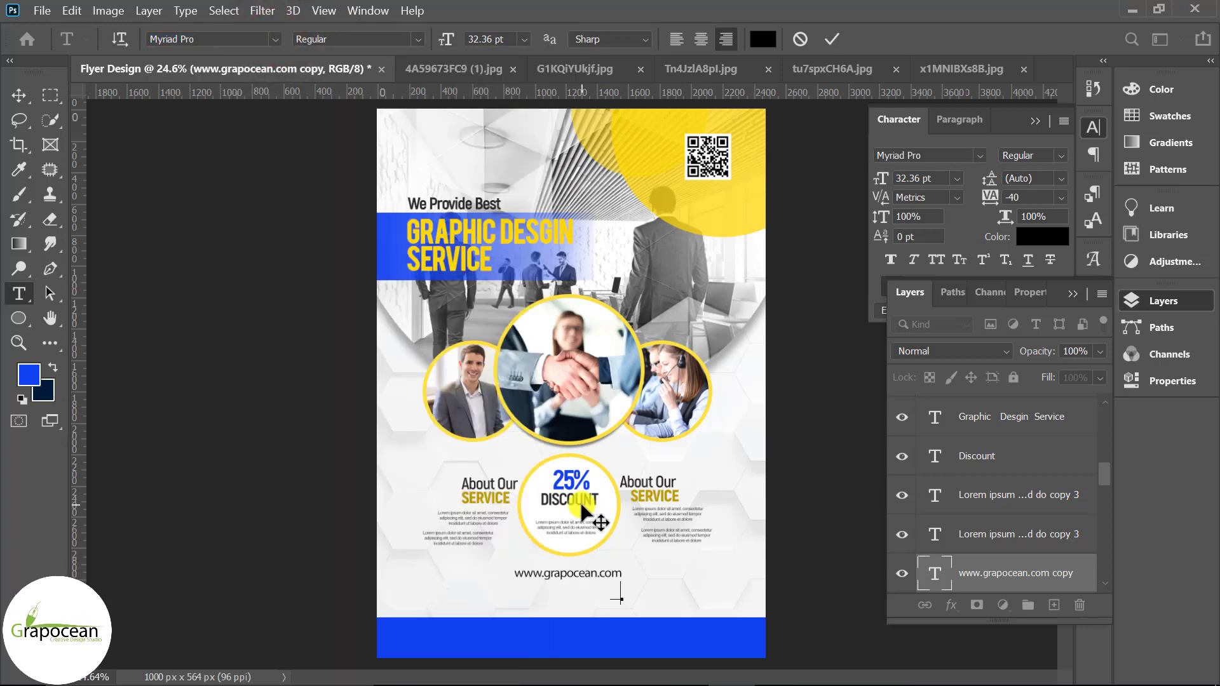
text(y Your)
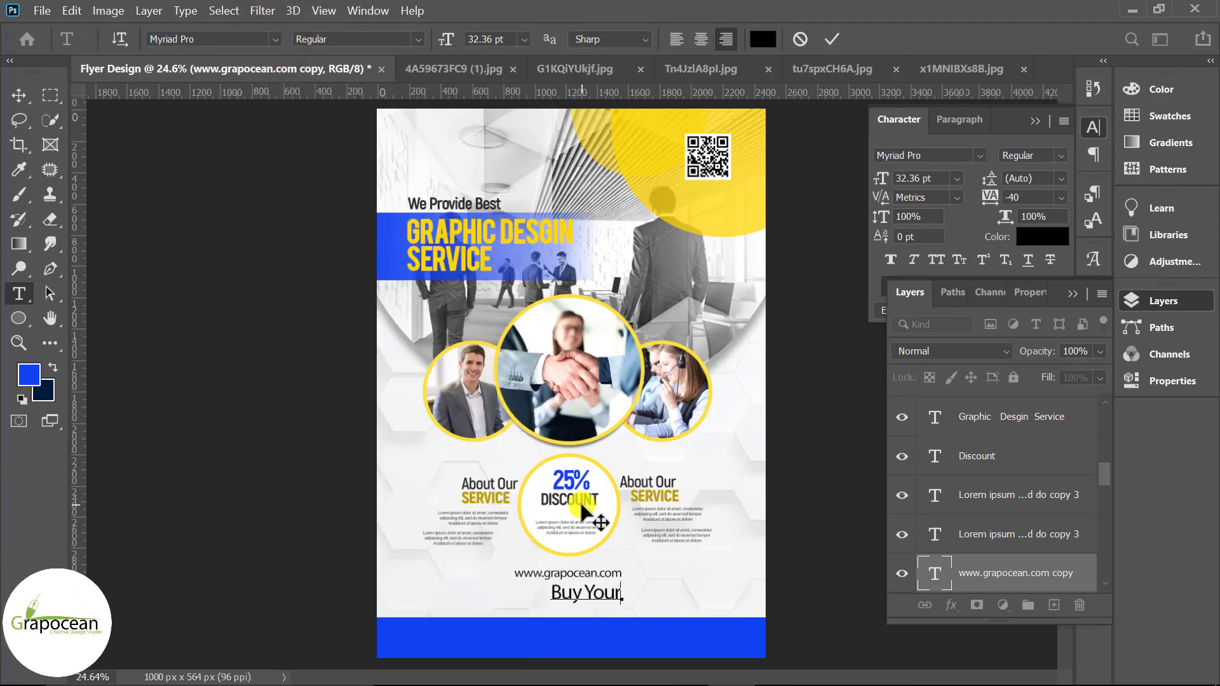
text( Design form)
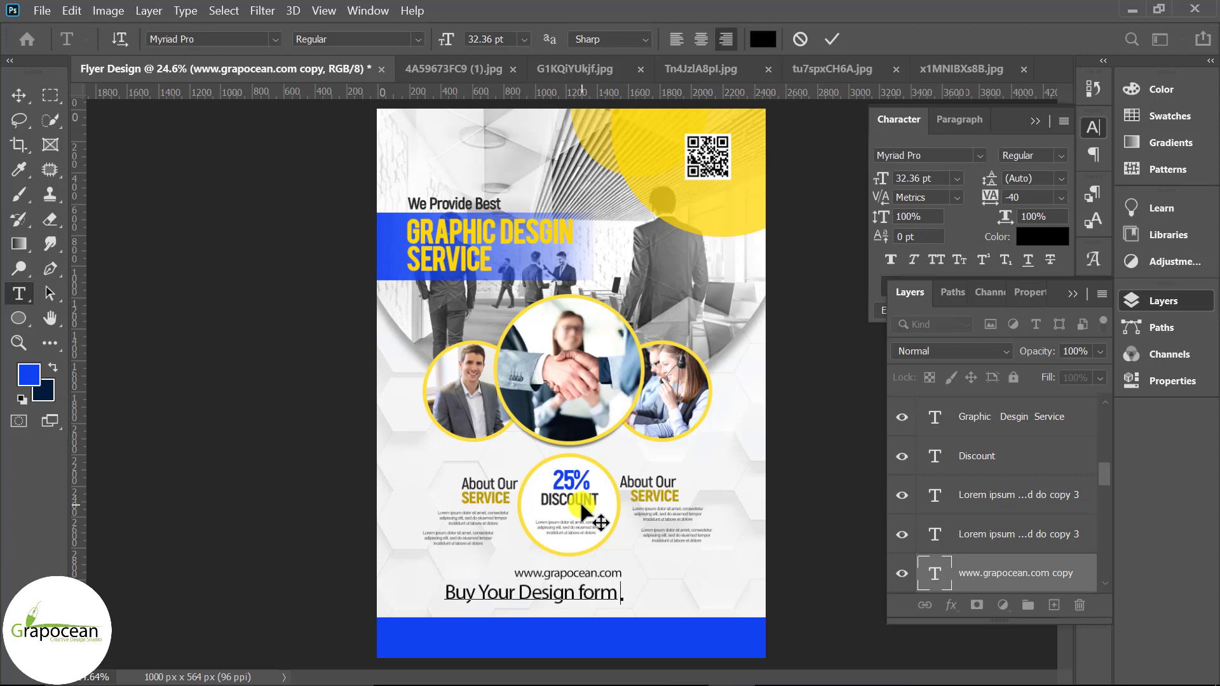
text( us)
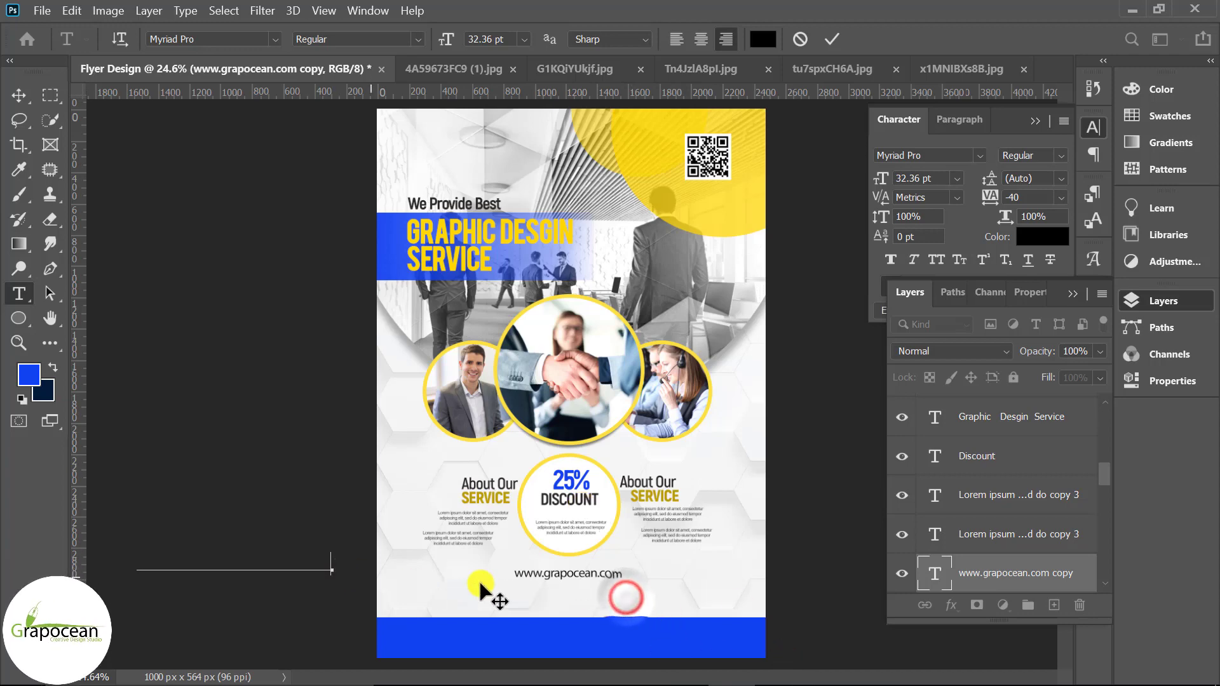
mouse_move(626, 594)
mouse_down()
mouse_move(679, 607)
mouse_move(316, 564)
mouse_up()
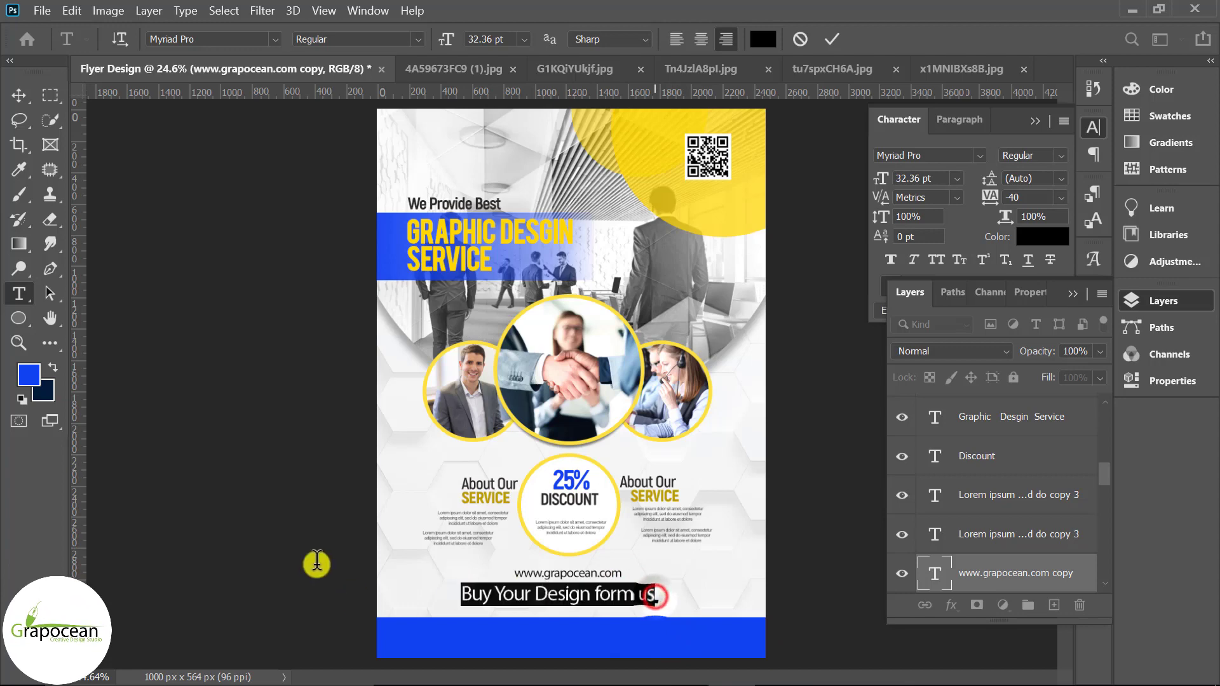
Step: Set the new line in the Bebas font and commit it
click(282, 40)
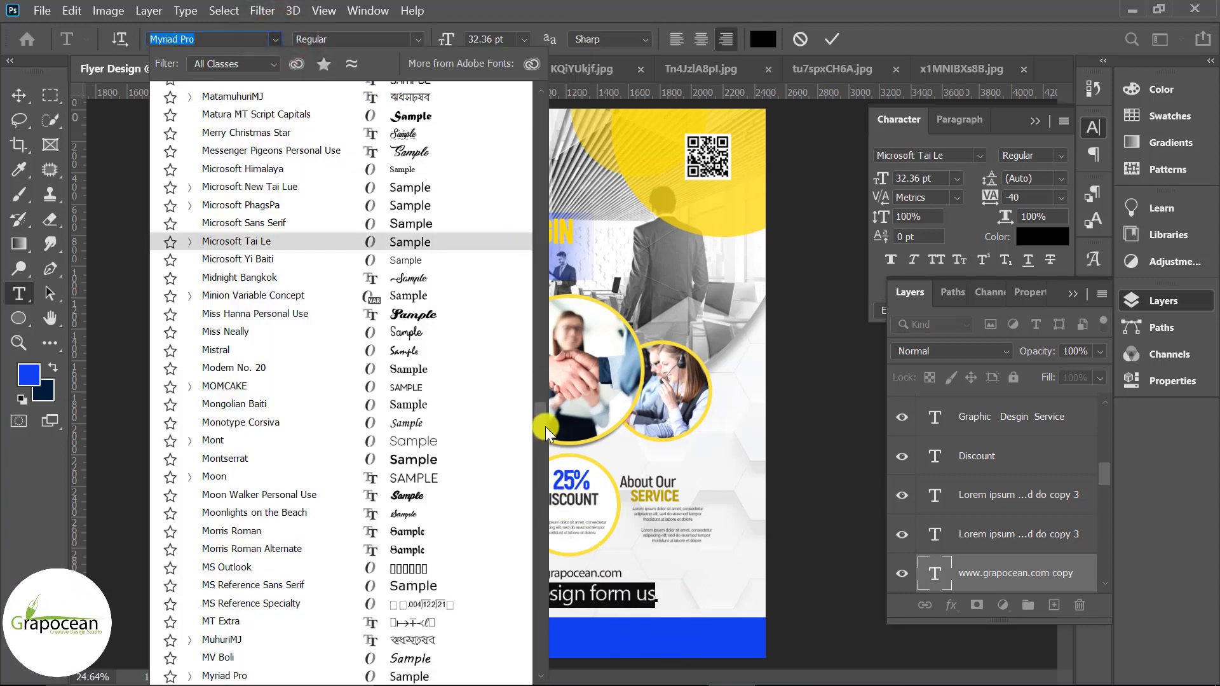
mouse_move(542, 422)
mouse_down()
mouse_move(528, 147)
mouse_move(541, 96)
mouse_up()
click(425, 134)
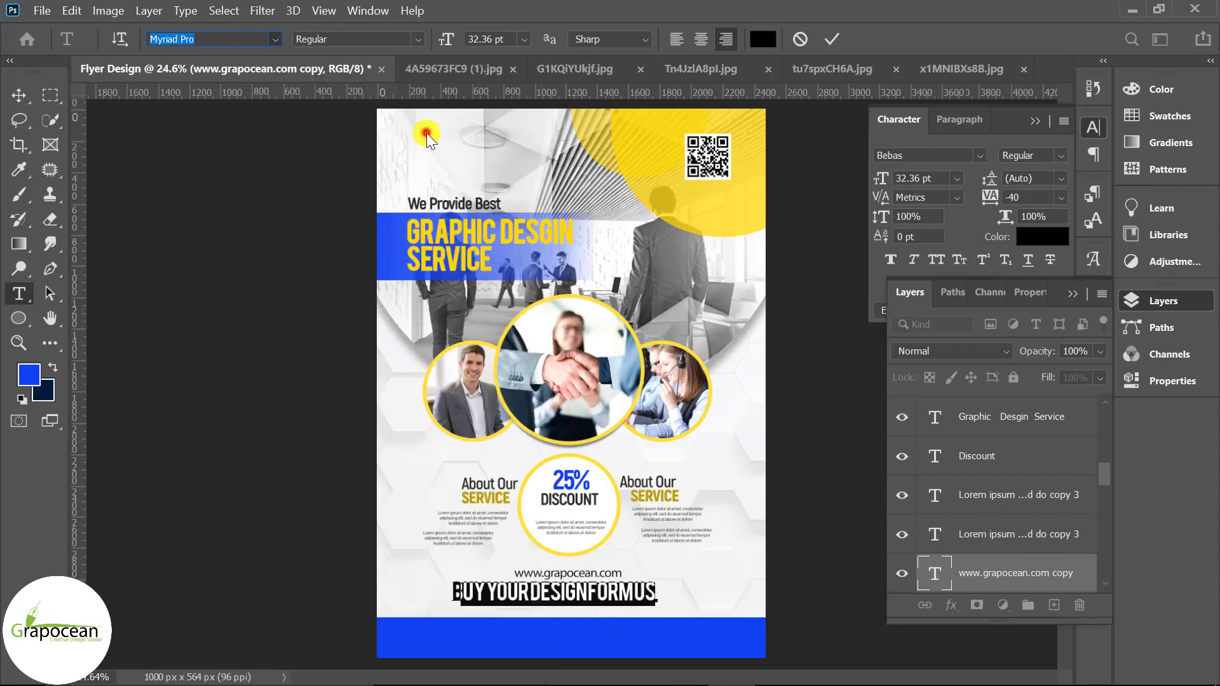
click(18, 95)
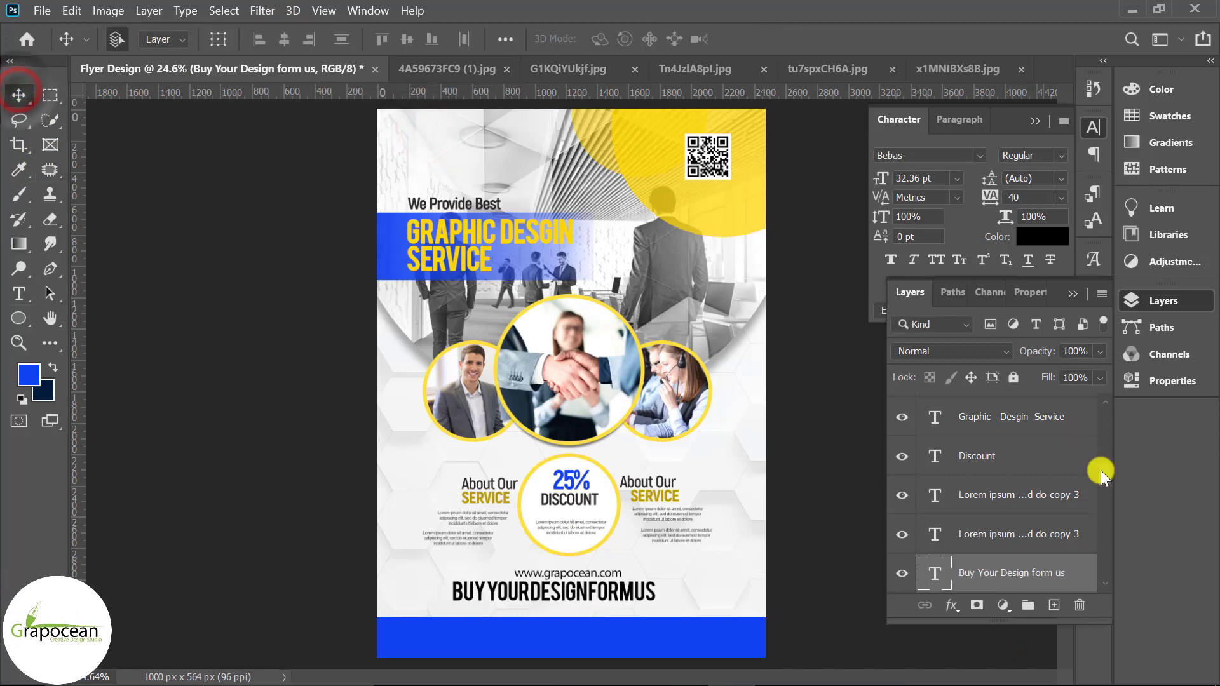
Step: Centre the line horizontally on the page and add a space between FORM and US
drag(1104, 473, 1111, 566)
ctrl+click(1032, 575)
click(284, 39)
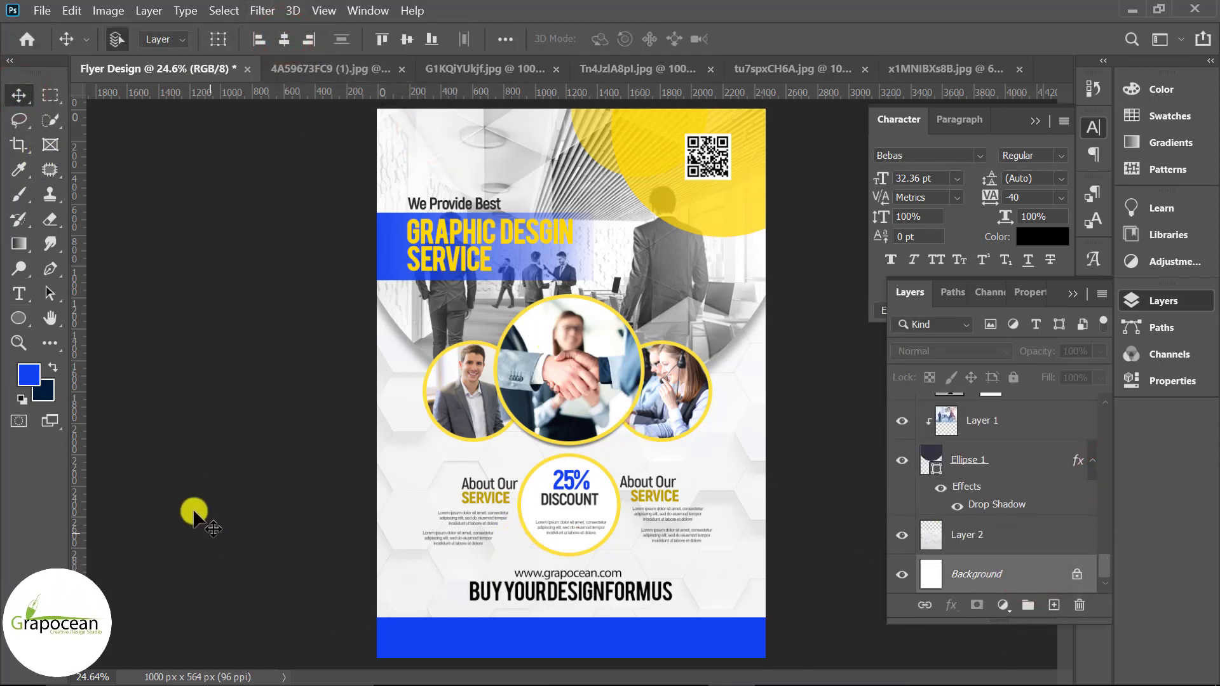
click(19, 293)
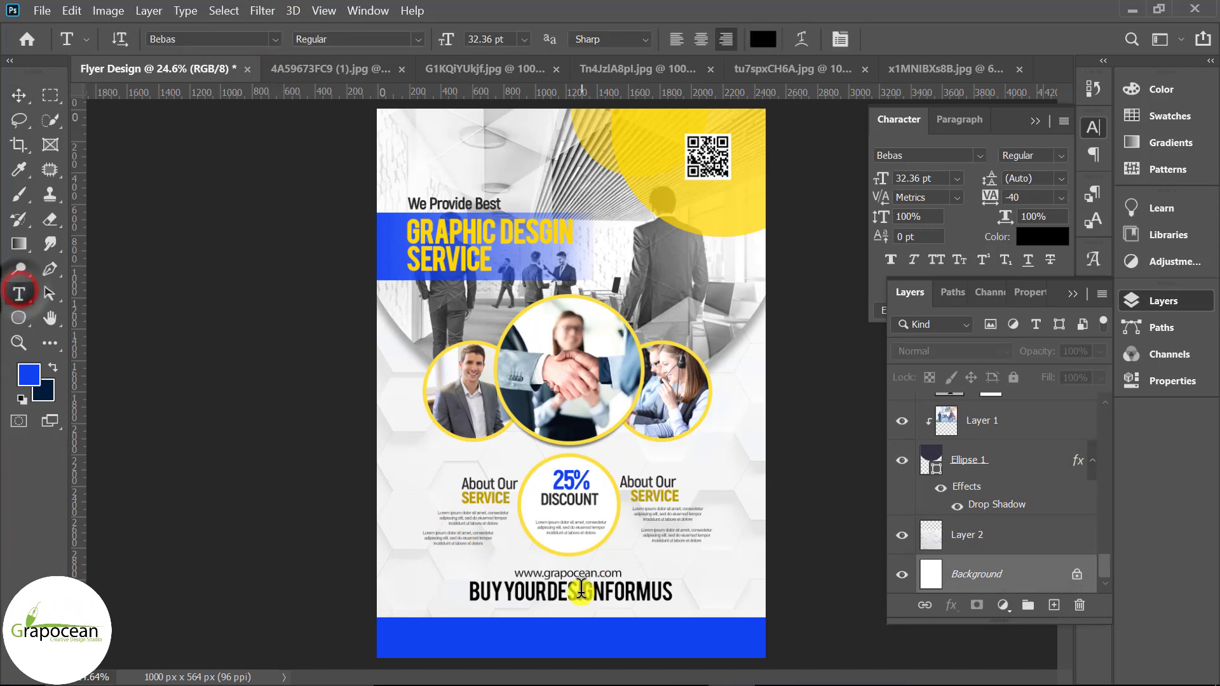
click(549, 586)
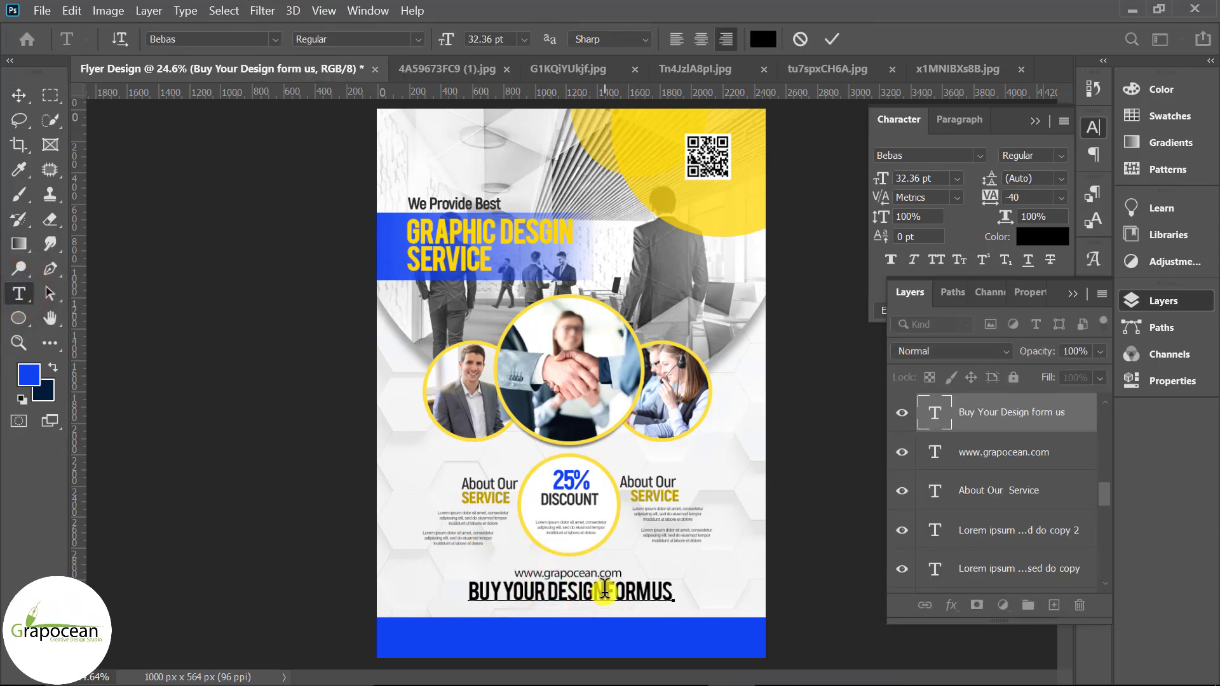
drag(636, 591, 657, 589)
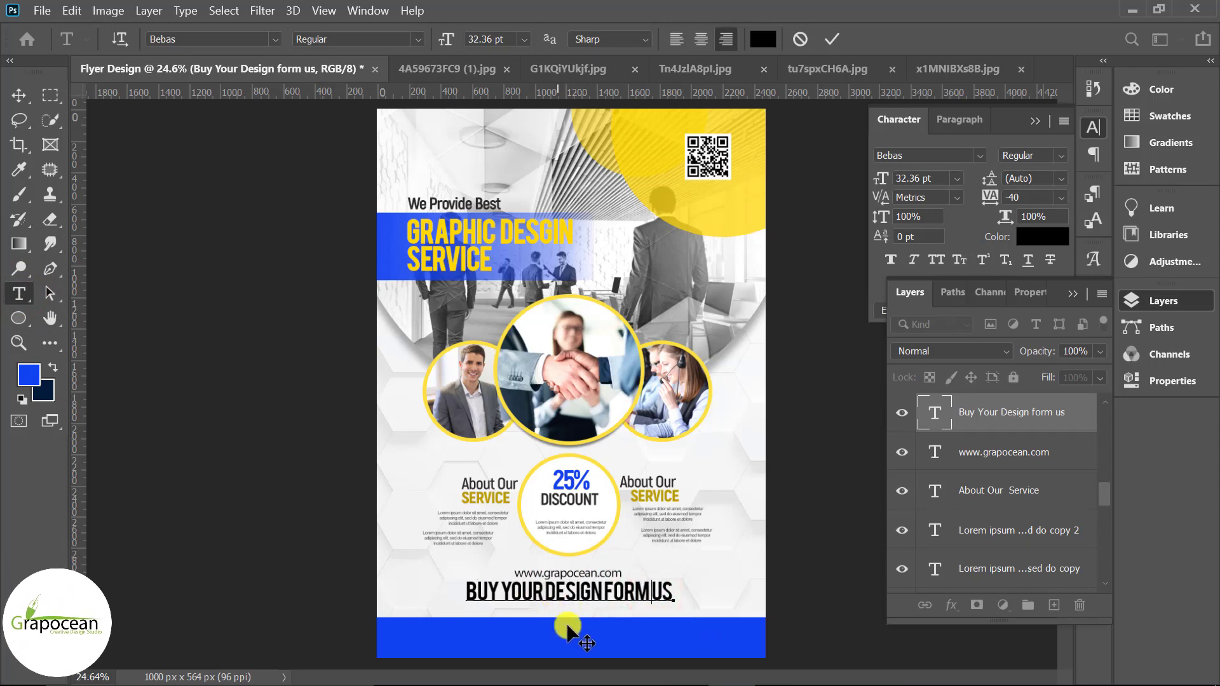
Step: Colour the whole line gold ba9e00, sampled from the SERVICE heading
drag(670, 590, 472, 593)
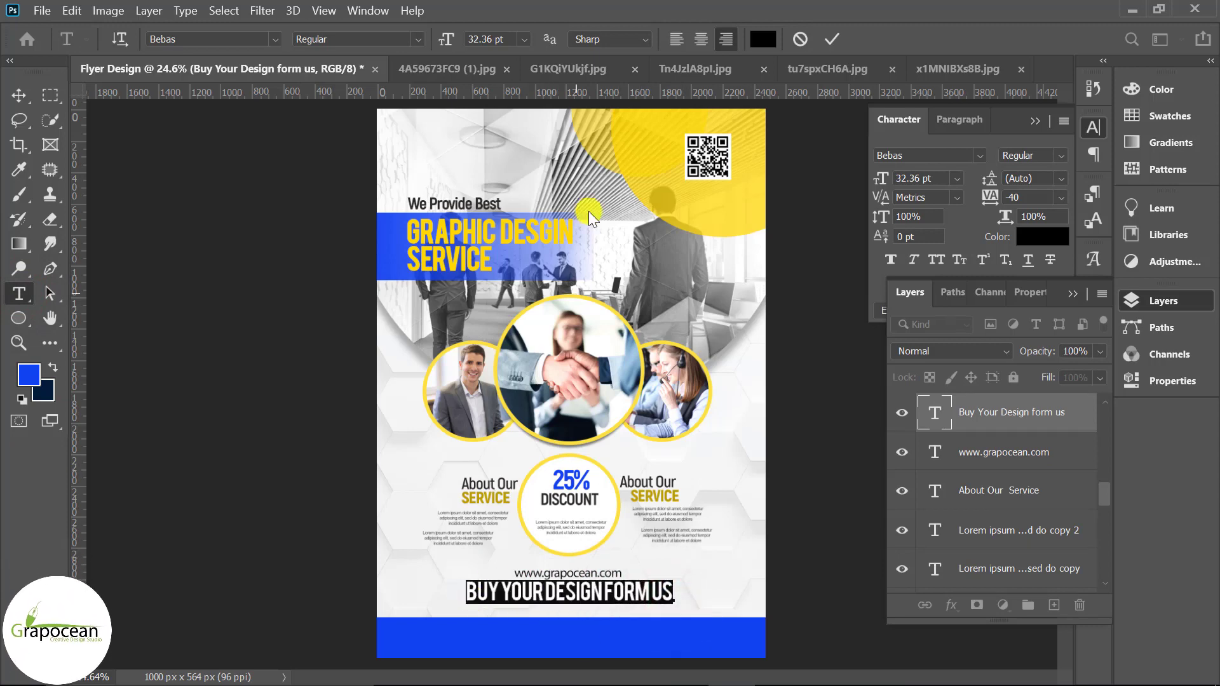
click(762, 38)
click(730, 205)
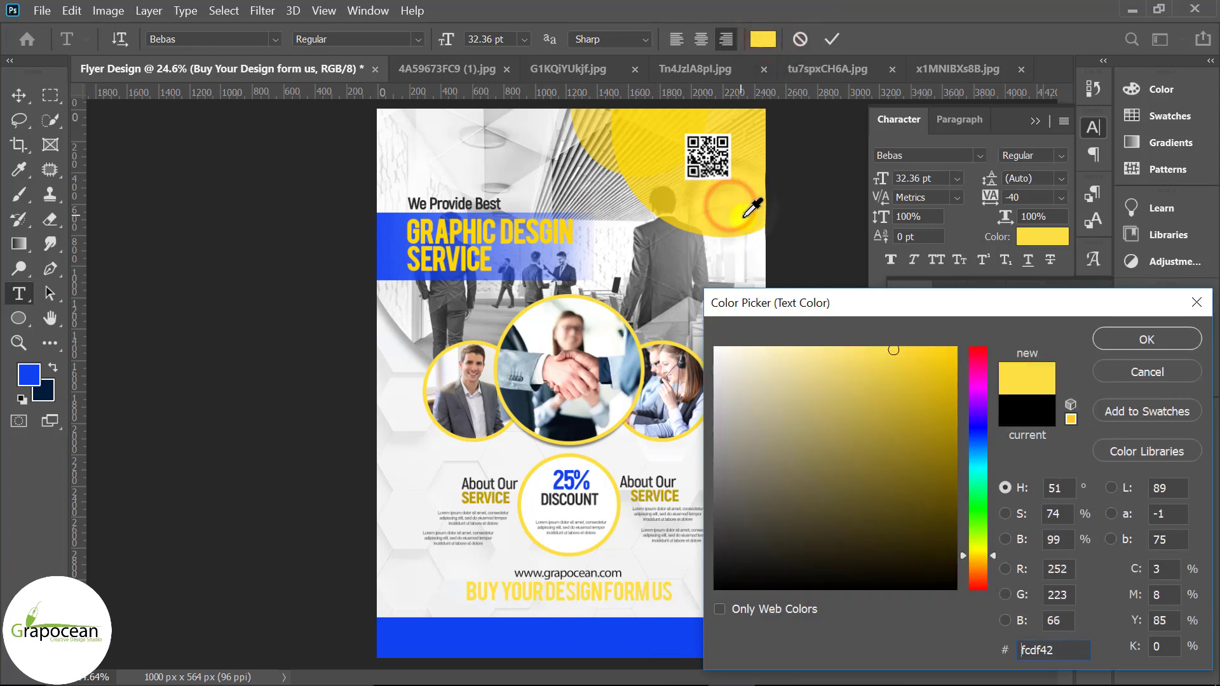
click(507, 489)
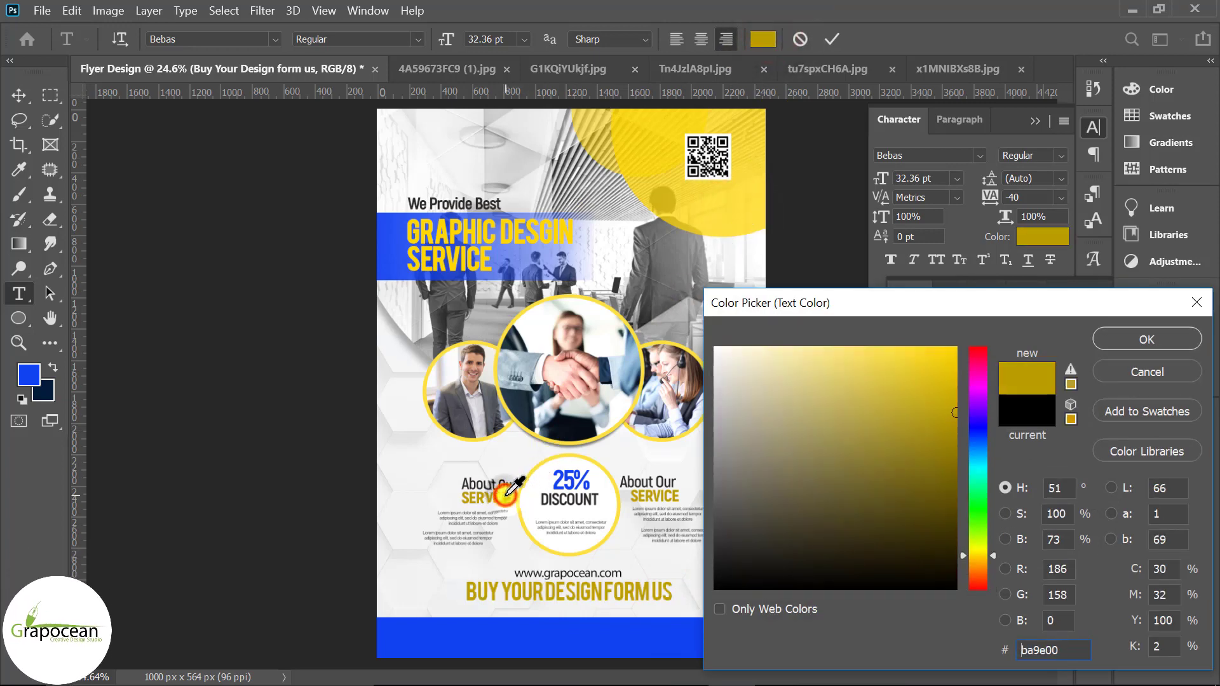
click(1167, 338)
click(24, 94)
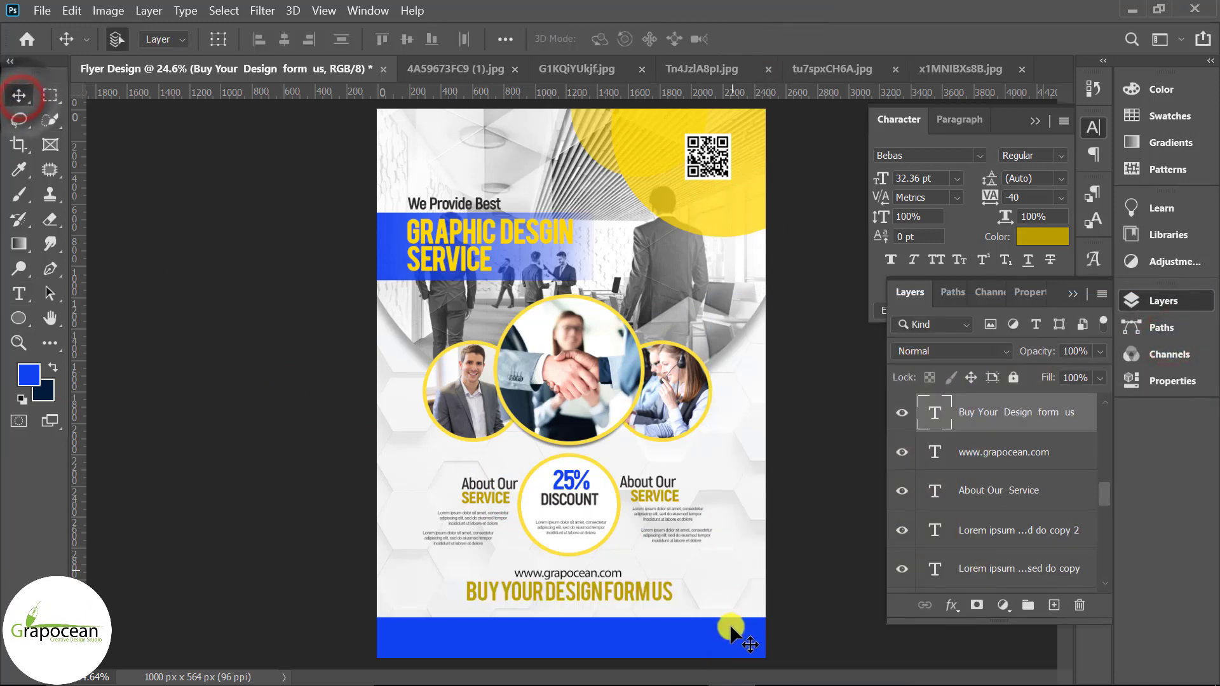
click(712, 626)
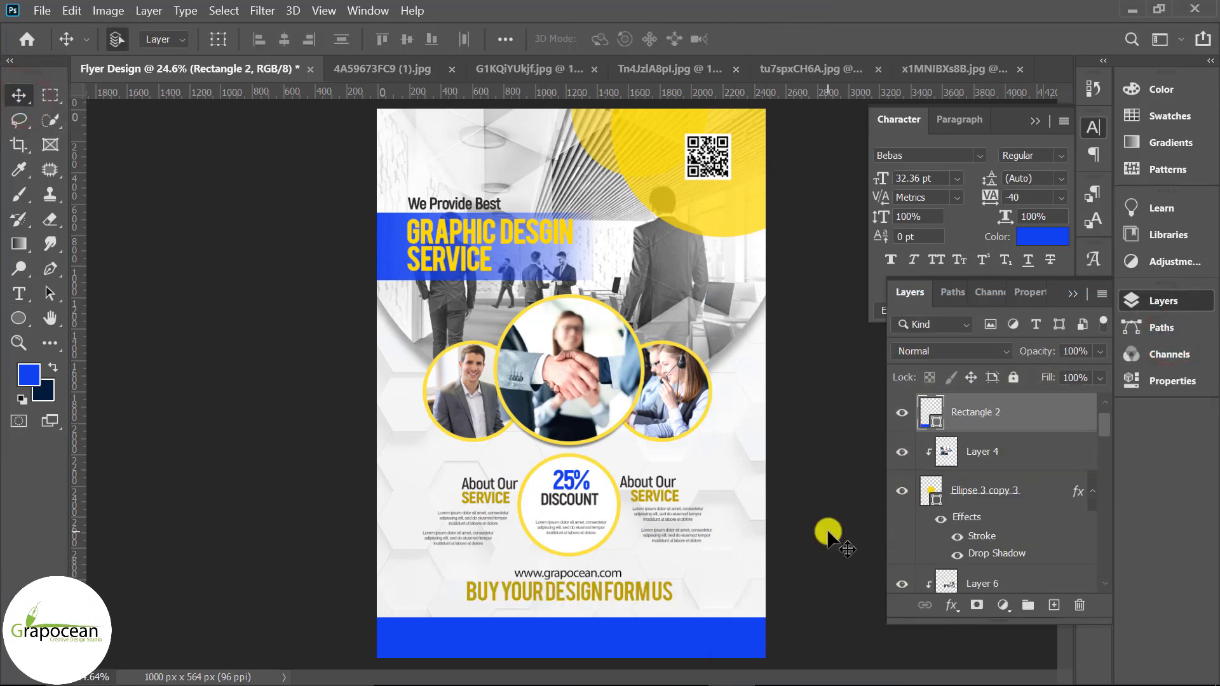